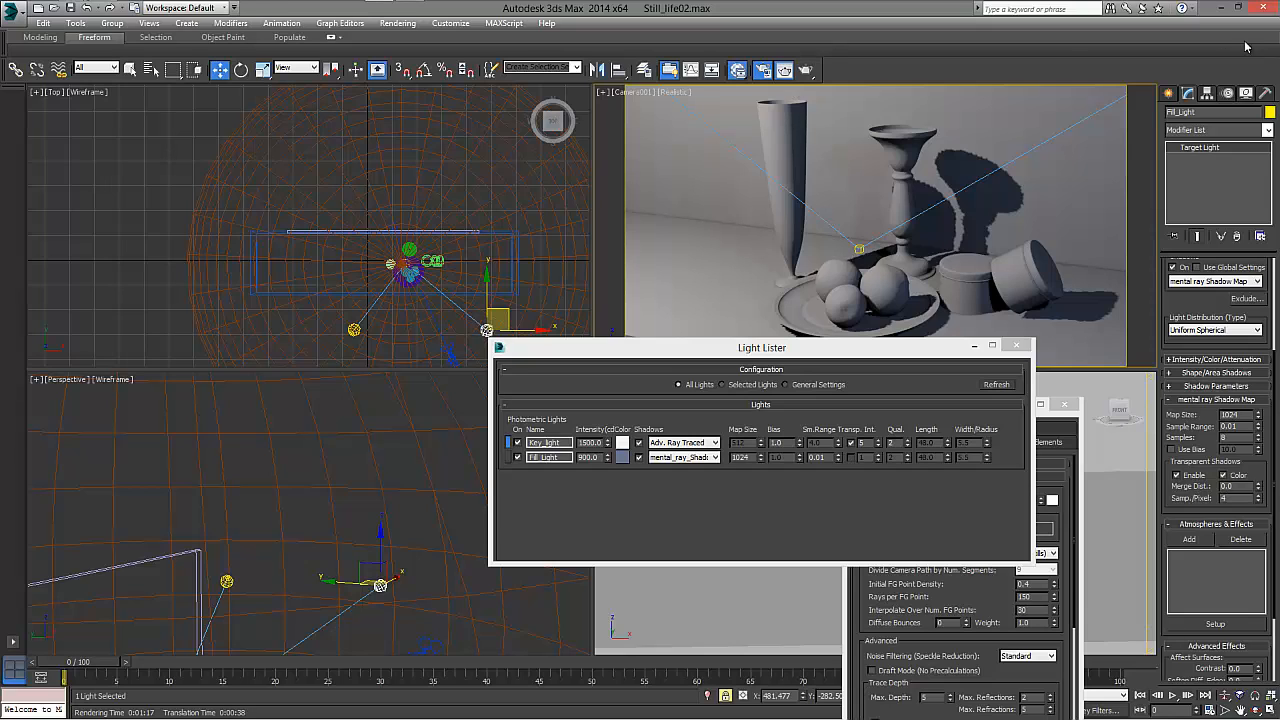
Bring the rendered Camera001 image into view and arrange it with the Light Lister to inspect the current lighting.
left_click_drag(1279, 42, 648, 25)
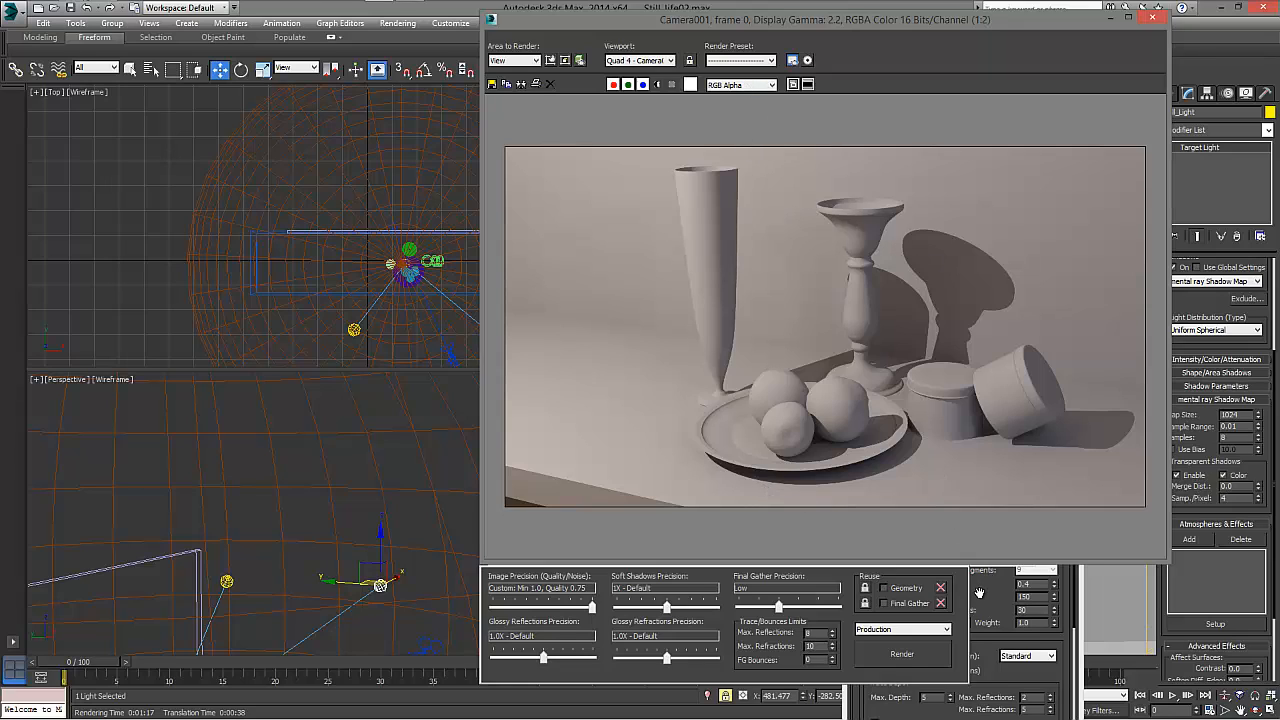
left_click_drag(800, 32, 910, 76)
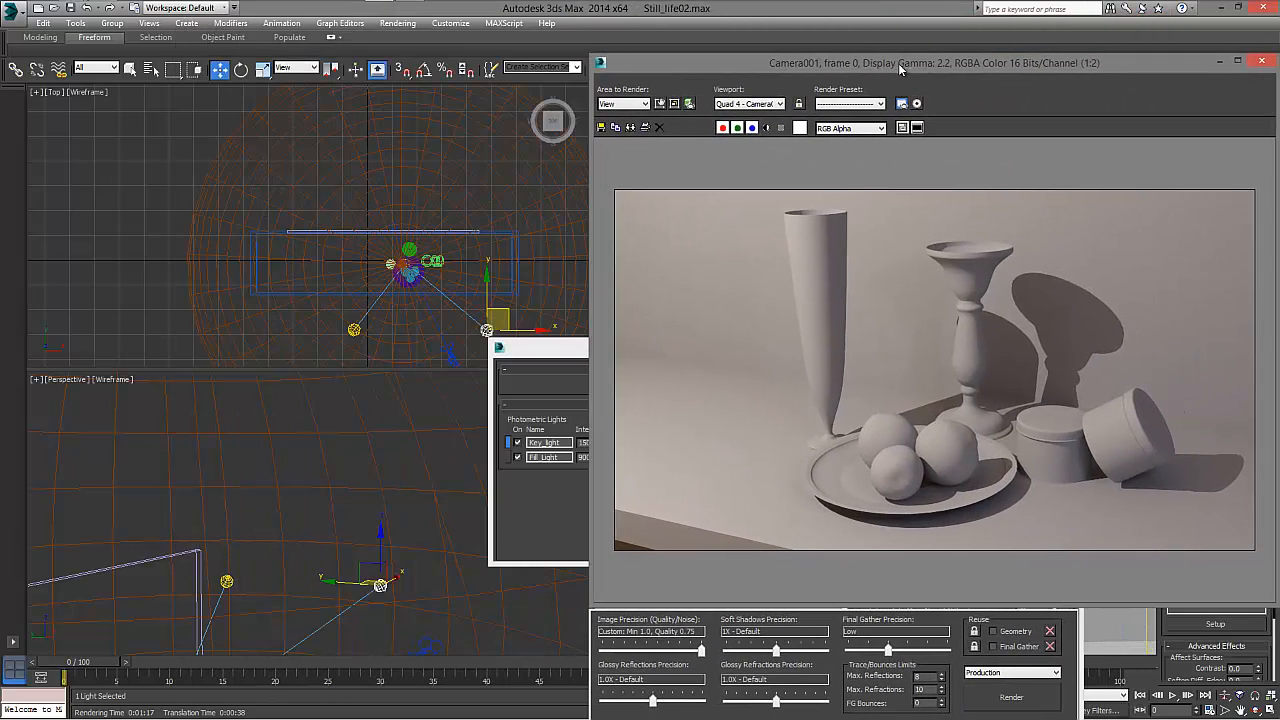
left_click_drag(527, 353, 608, 440)
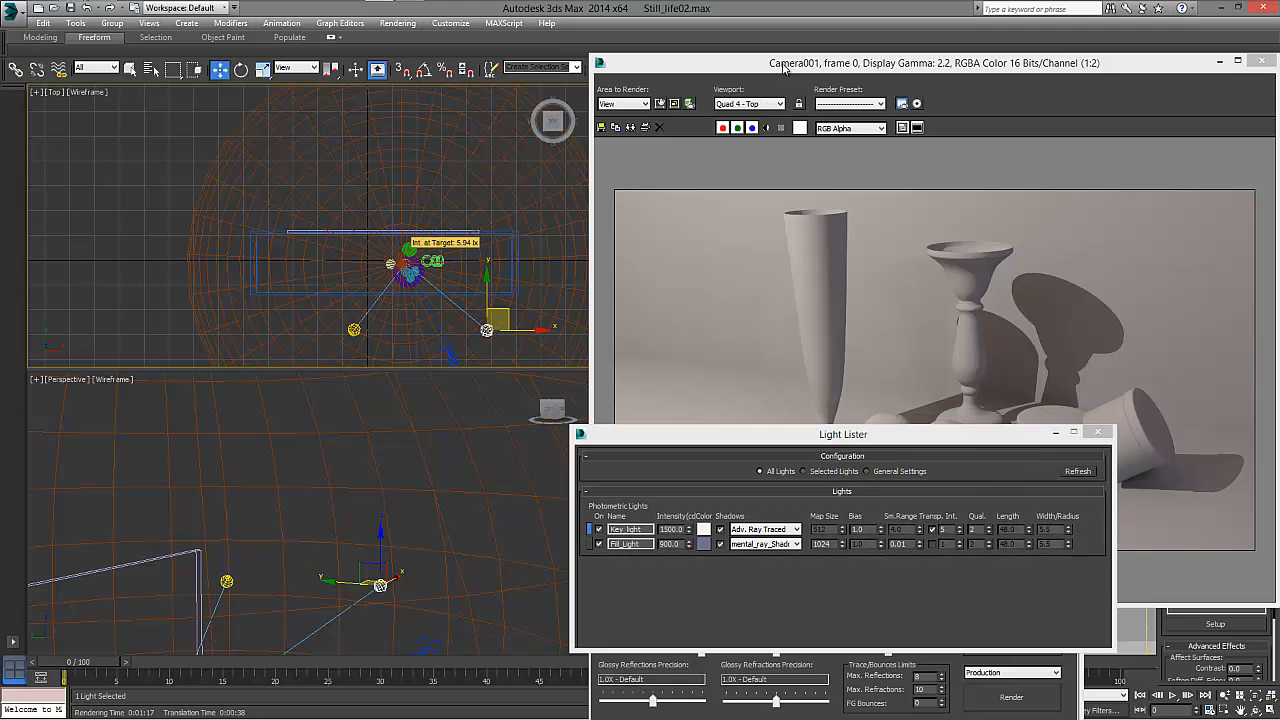
left_click_drag(765, 63, 627, 55)
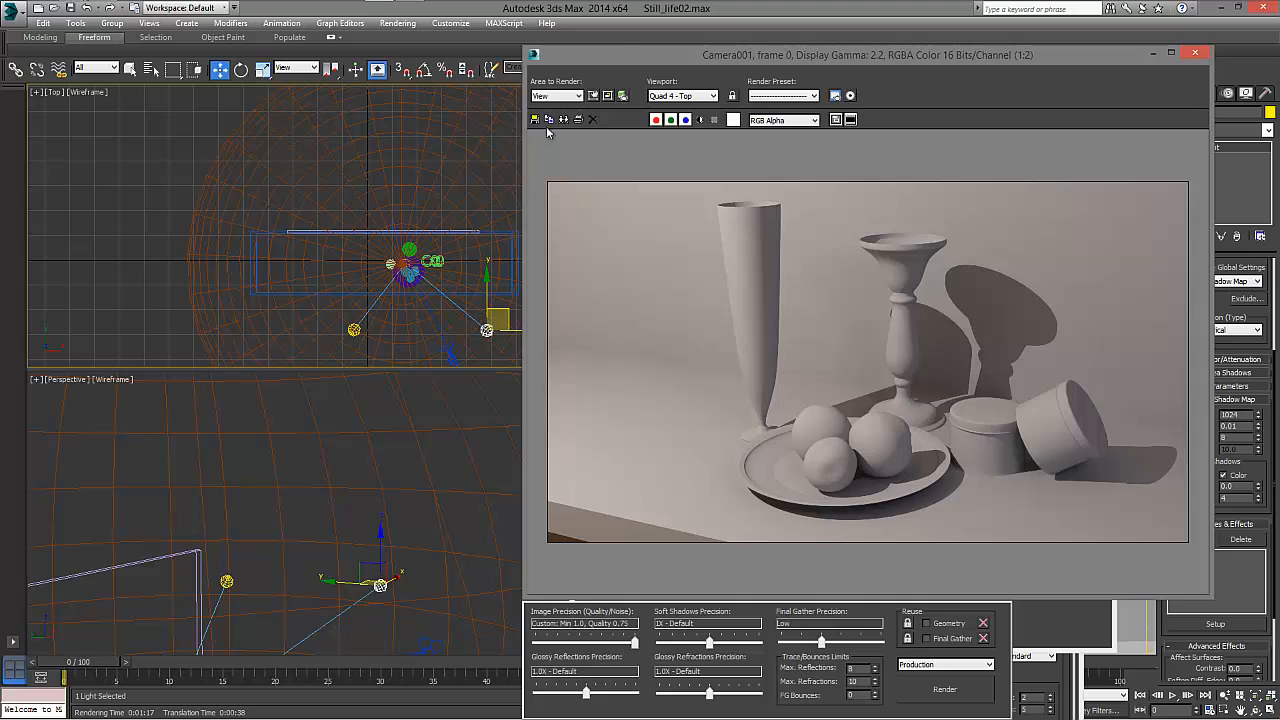
right_click(374, 428)
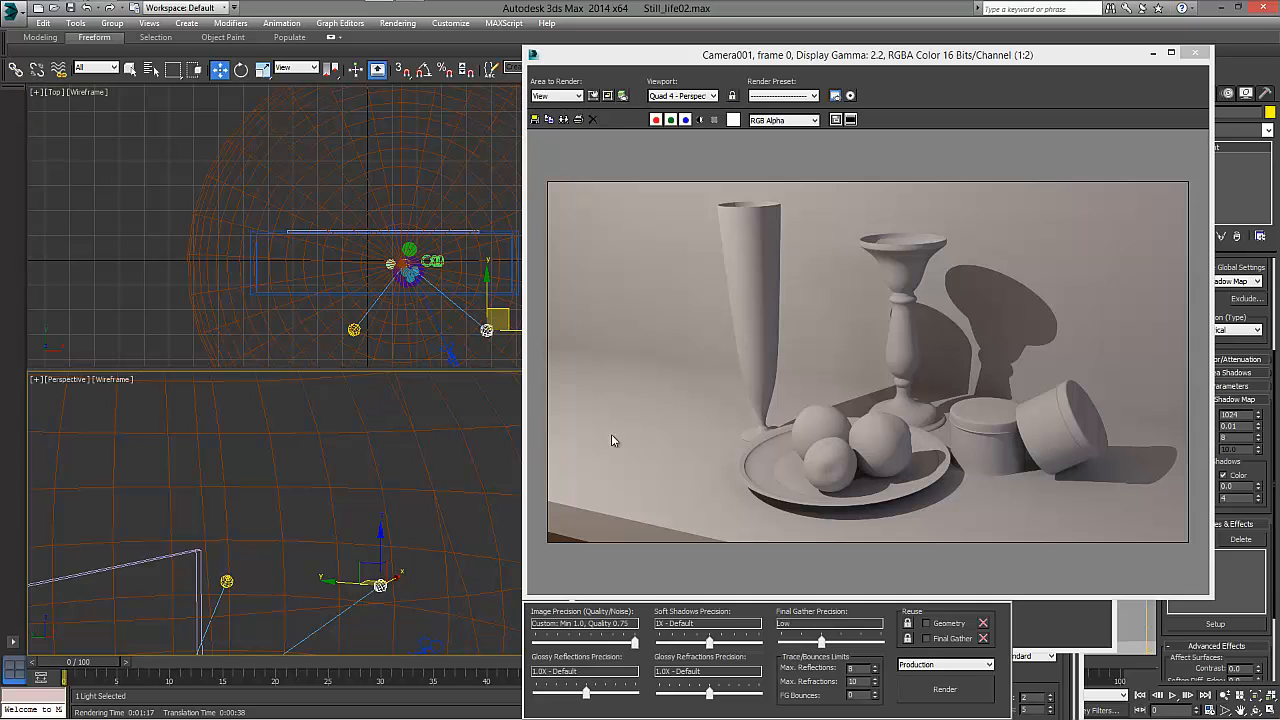
Move the rendered frame window aside and close the Light Lister.
left_click_drag(836, 58, 1244, 124)
left_click_drag(850, 440, 693, 257)
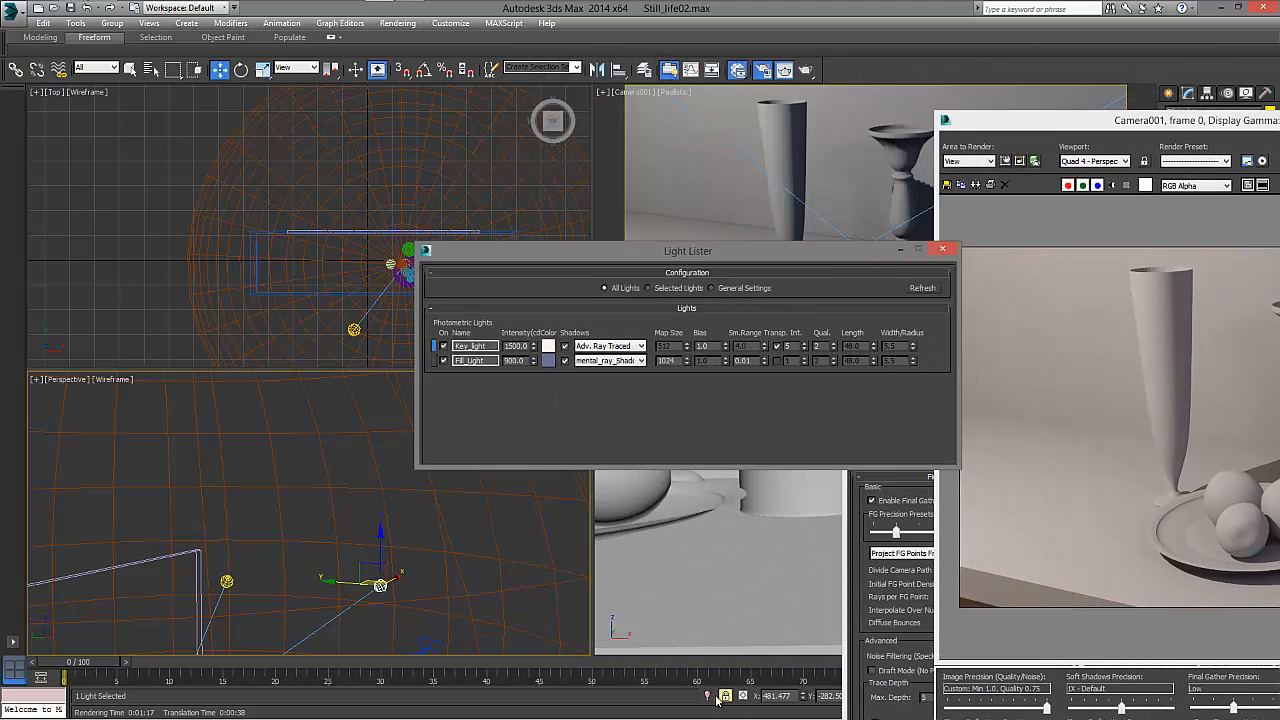
left_click(943, 249)
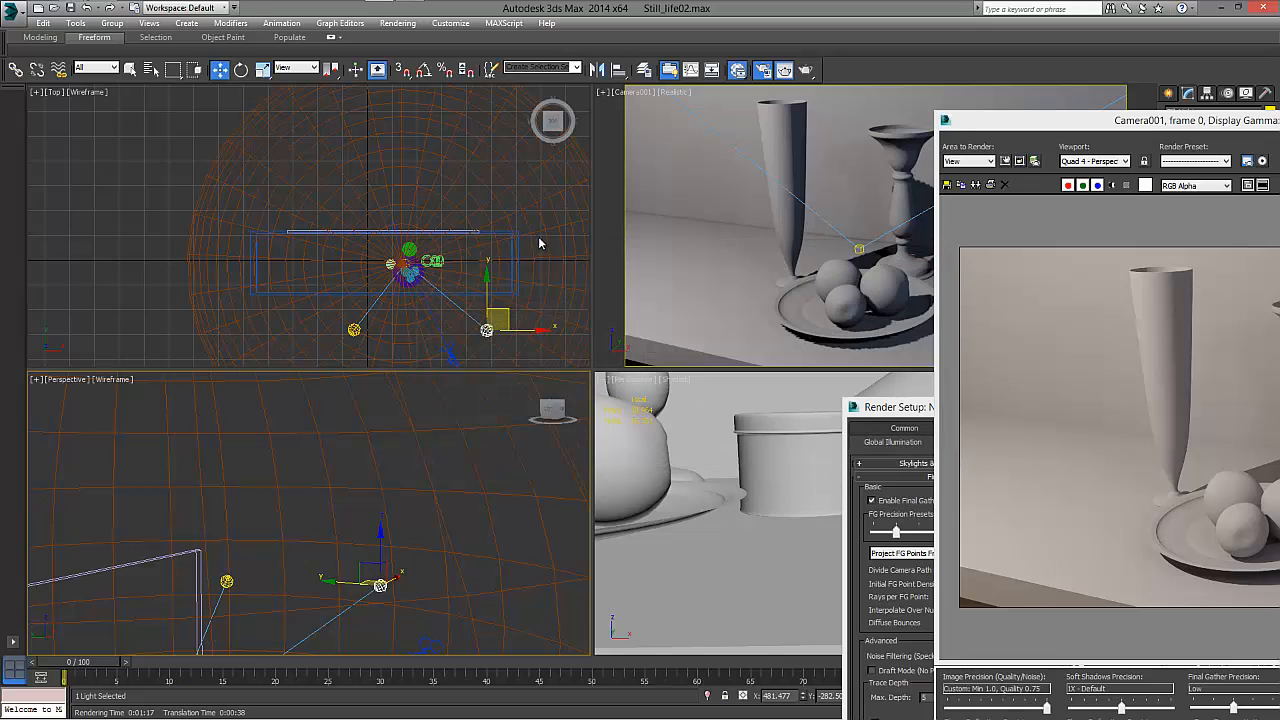
Select the large sphere surrounding the still life in the Top view and hide it.
right_click(540, 228)
left_click(543, 228)
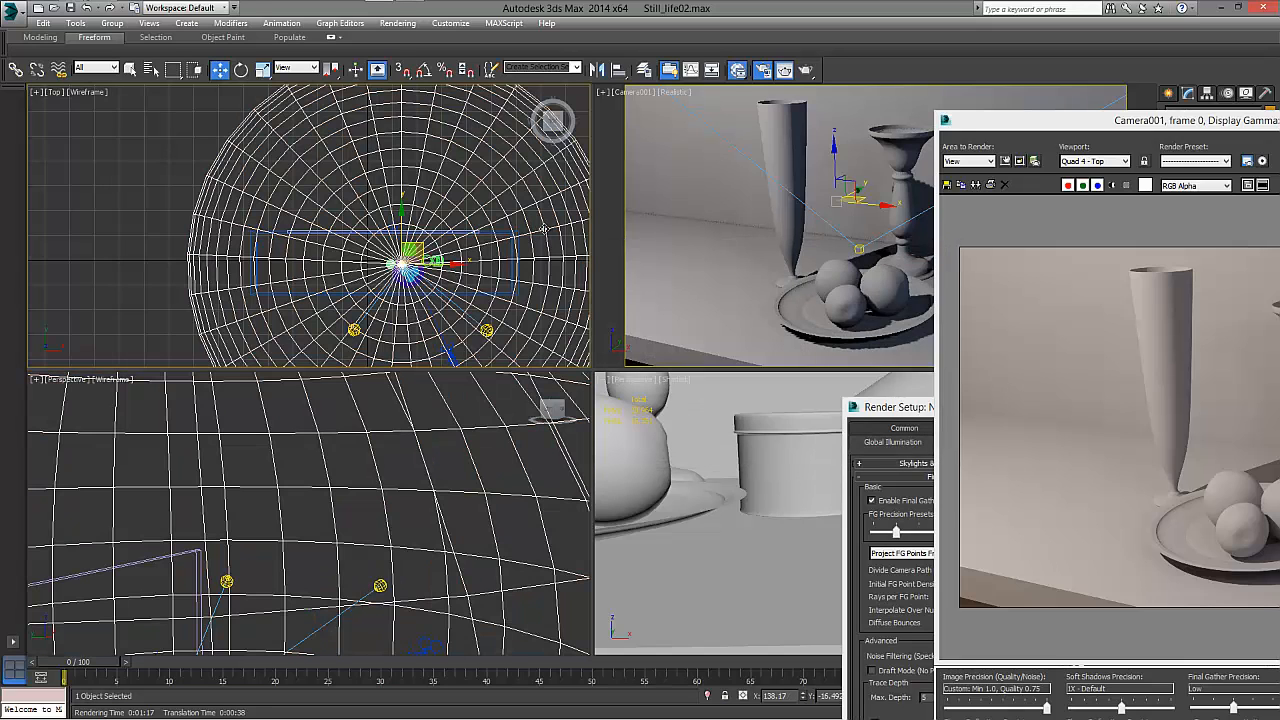
right_click(545, 233)
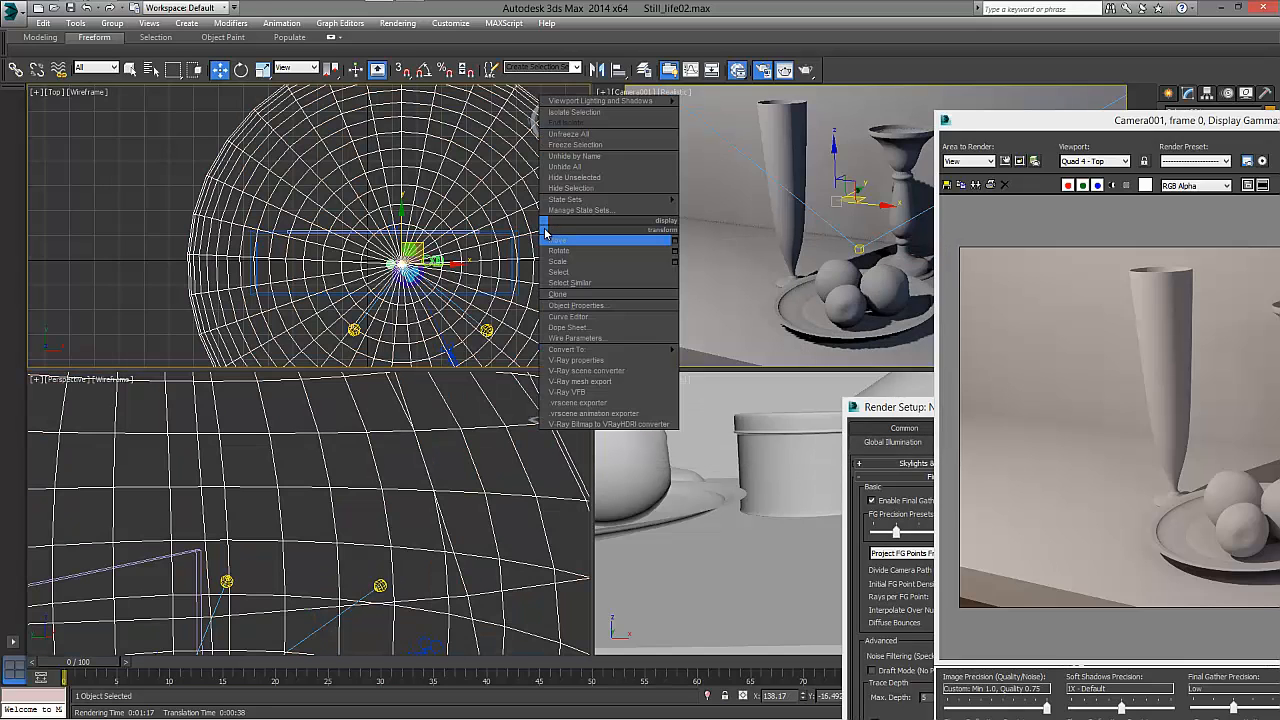
left_click(570, 188)
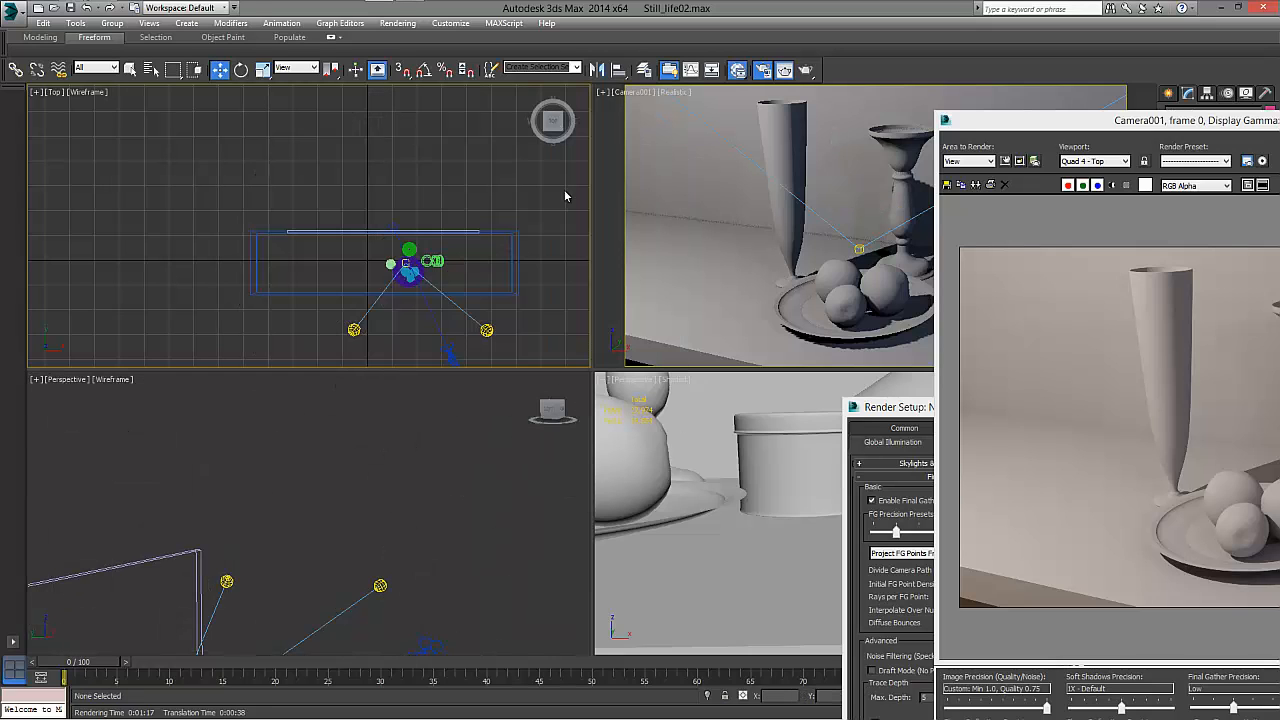
Bring the rendered image back over the viewports to inspect its shadows, keeping the key light in the Top view accessible.
left_click_drag(1003, 121, 576, 54)
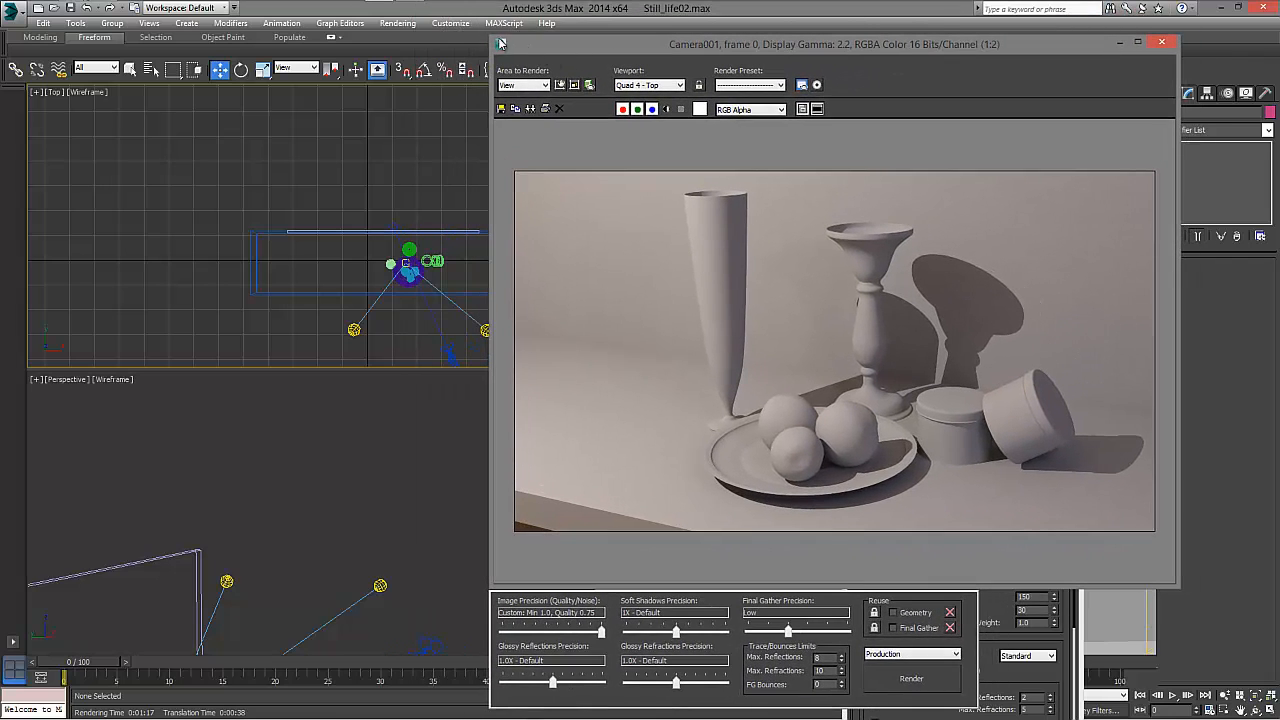
left_click_drag(490, 35, 578, 111)
left_click_drag(672, 121, 561, 78)
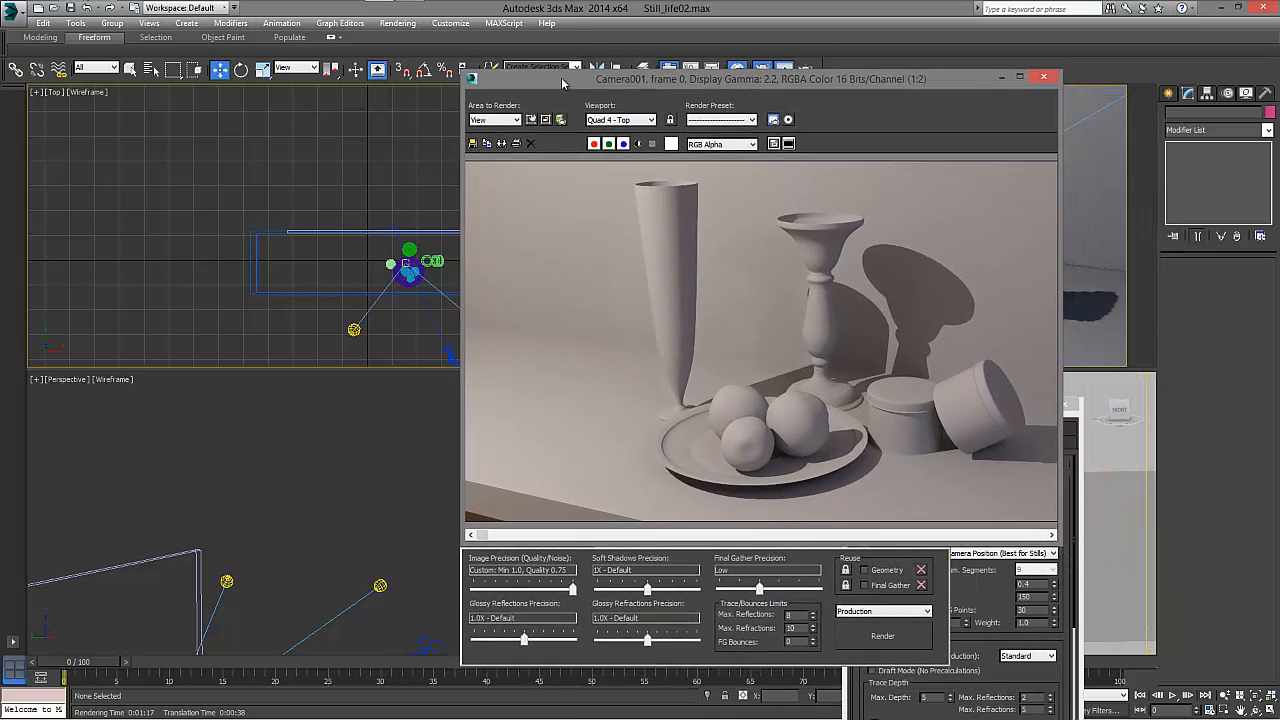
Select the key light and set its shadow type to Area Shadows.
left_click(355, 329)
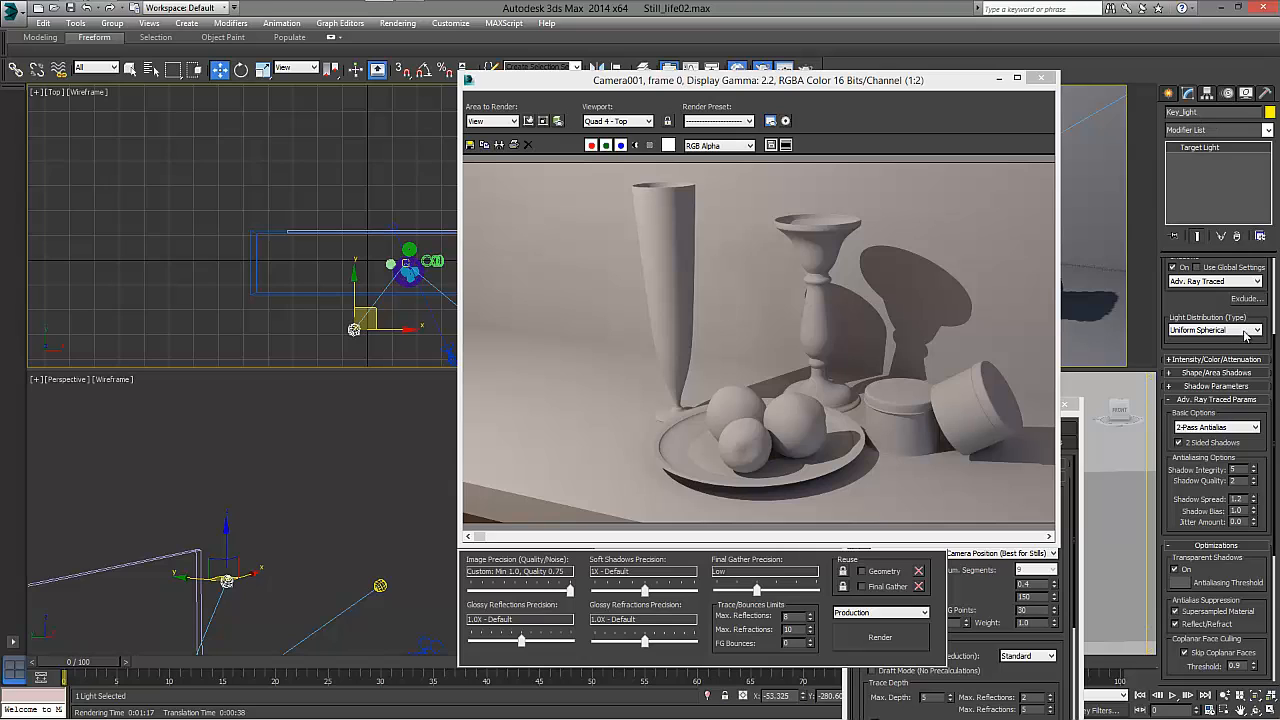
left_click_drag(1212, 302, 1210, 458)
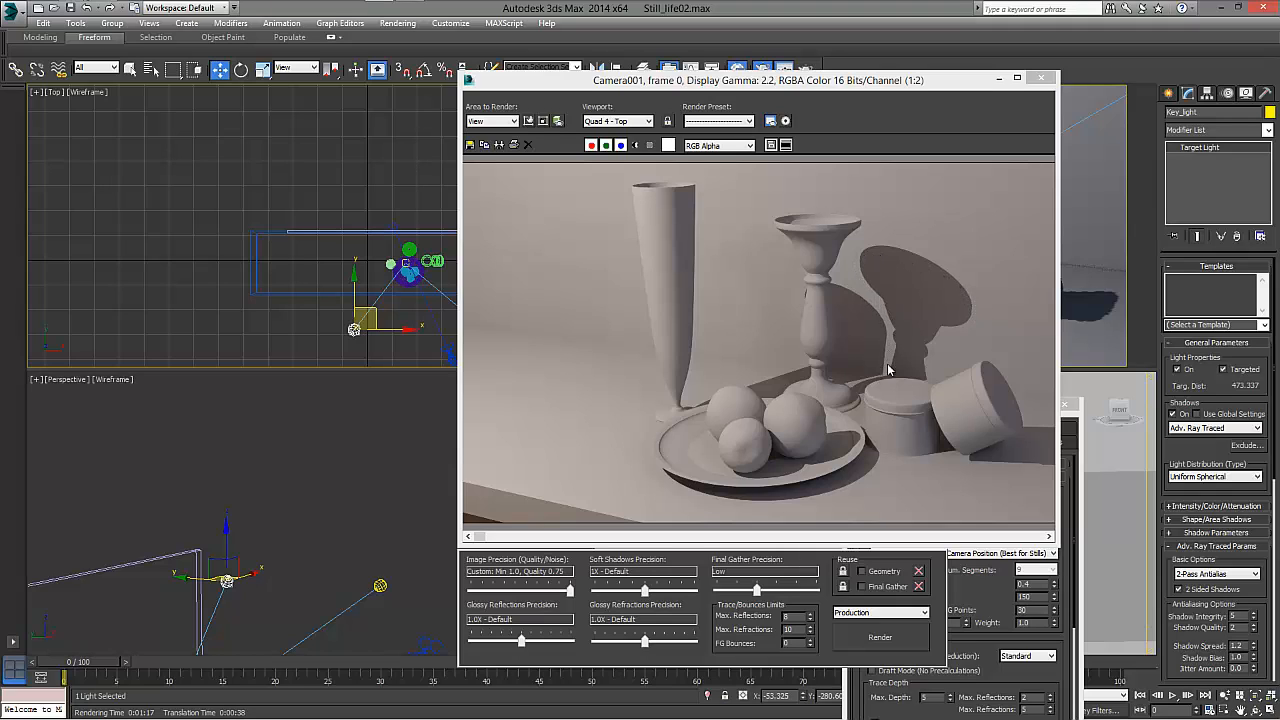
left_click(1212, 428)
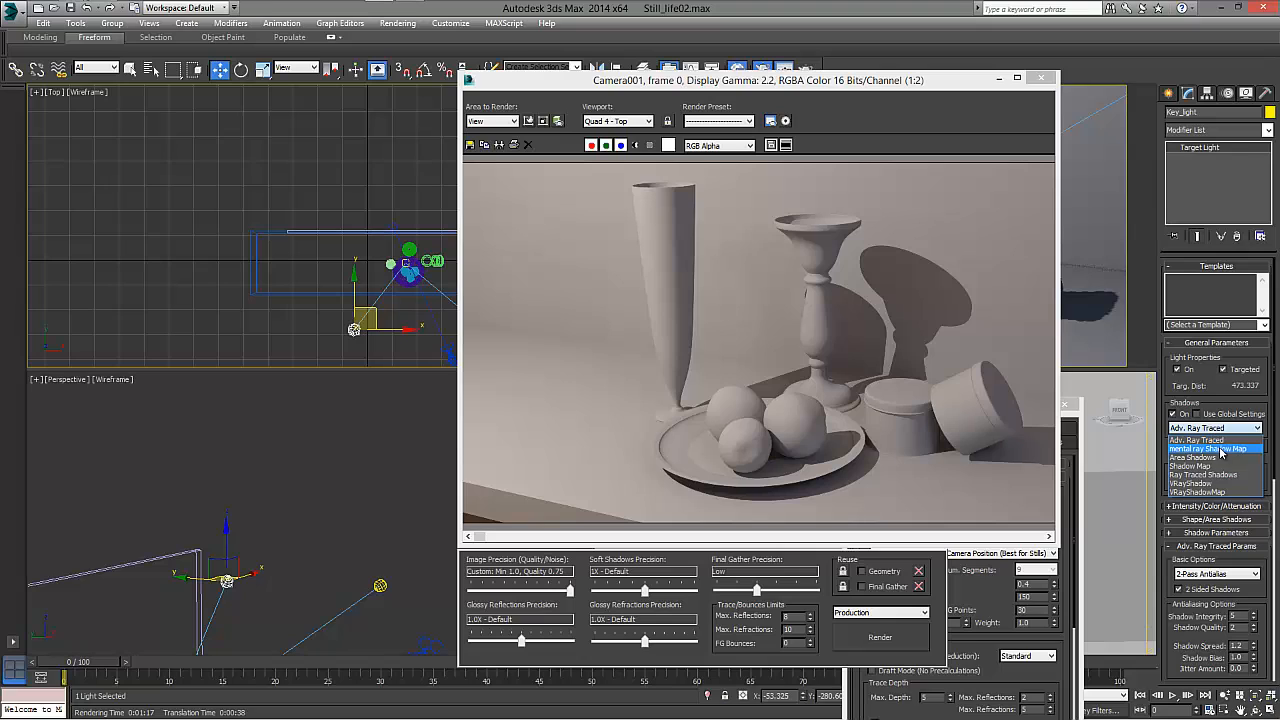
left_click(1221, 460)
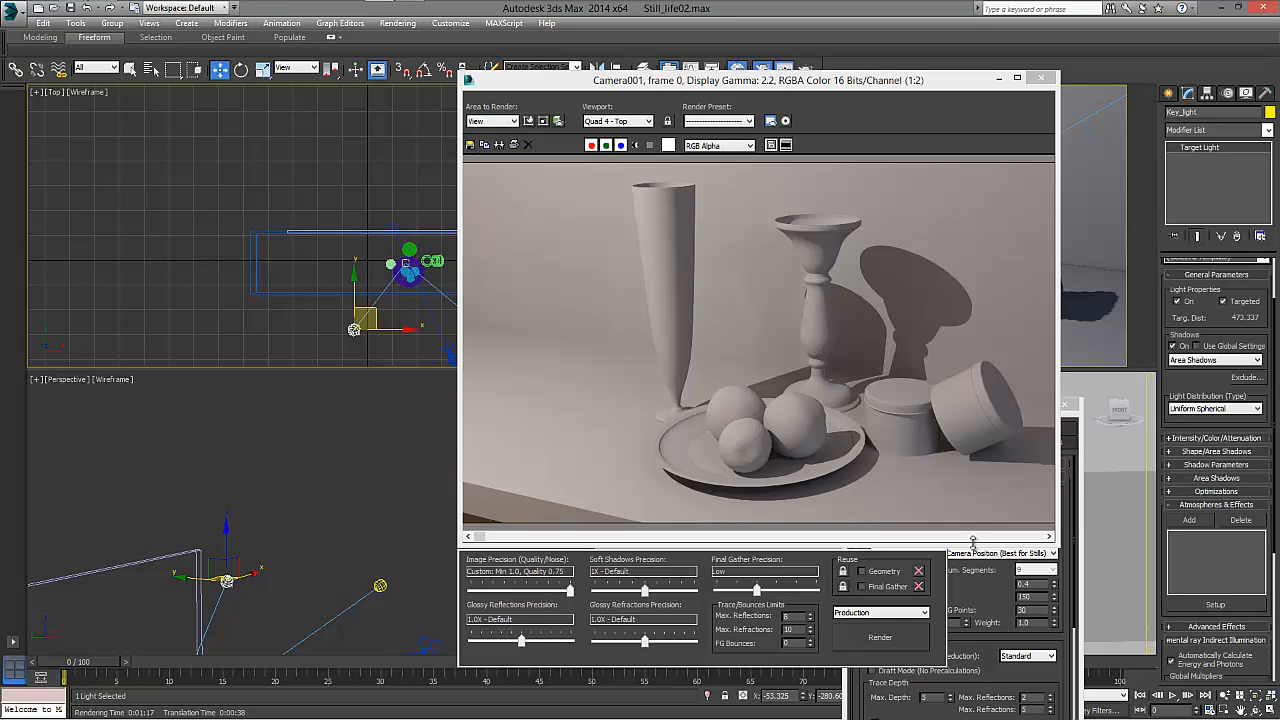
Make the Camera001 view active and render it to check the key light's shadows.
left_click(915, 637)
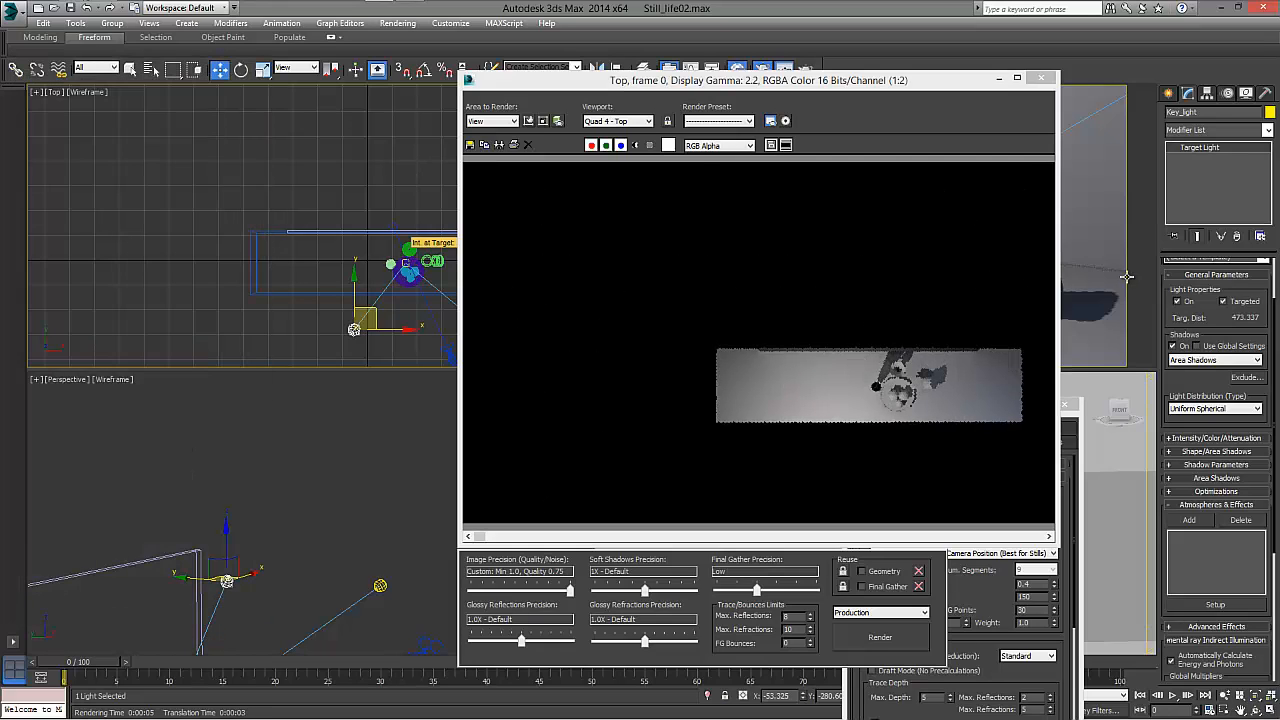
left_click(1143, 307)
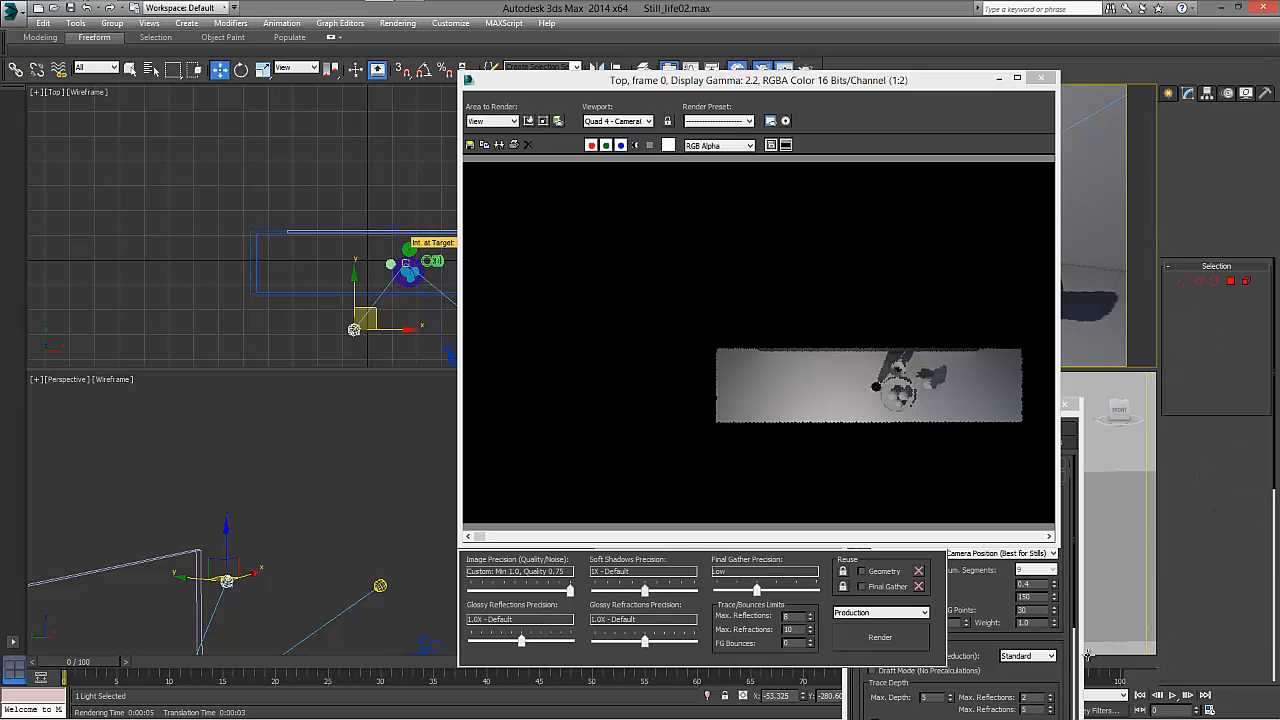
left_click(892, 644)
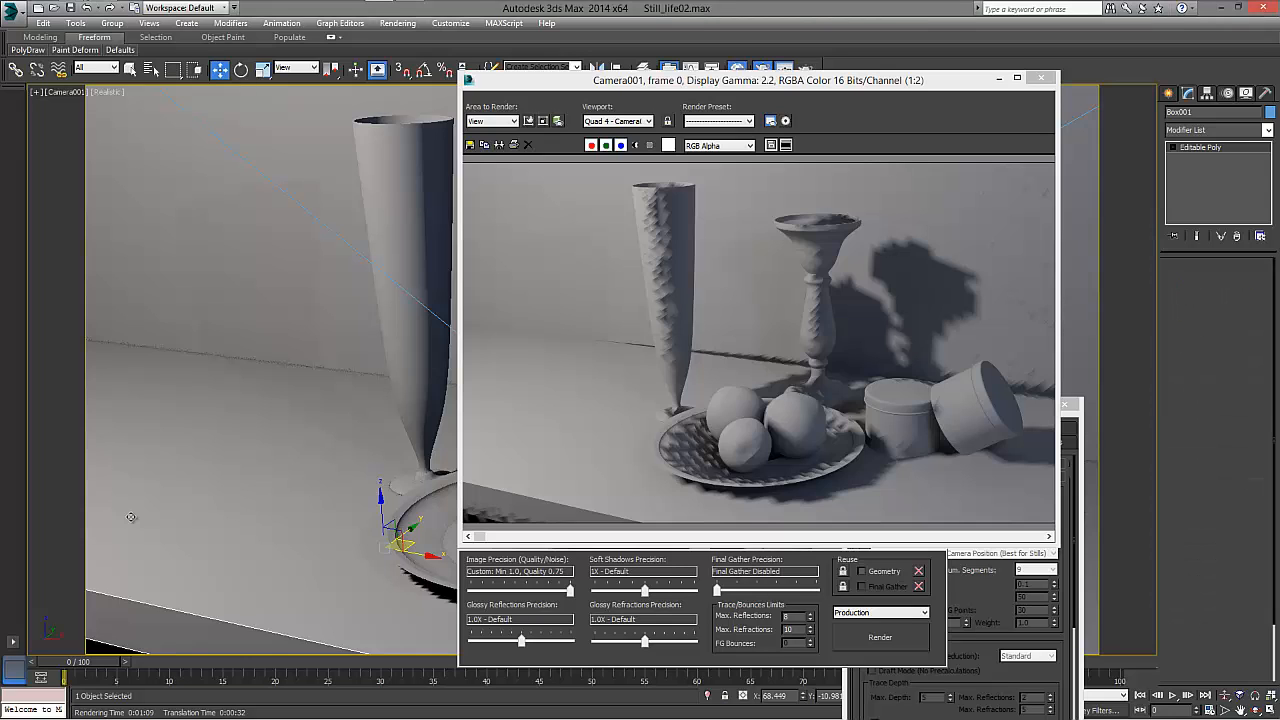
Restore the four-viewport layout and select the key light in the Top view.
key("alt+w")
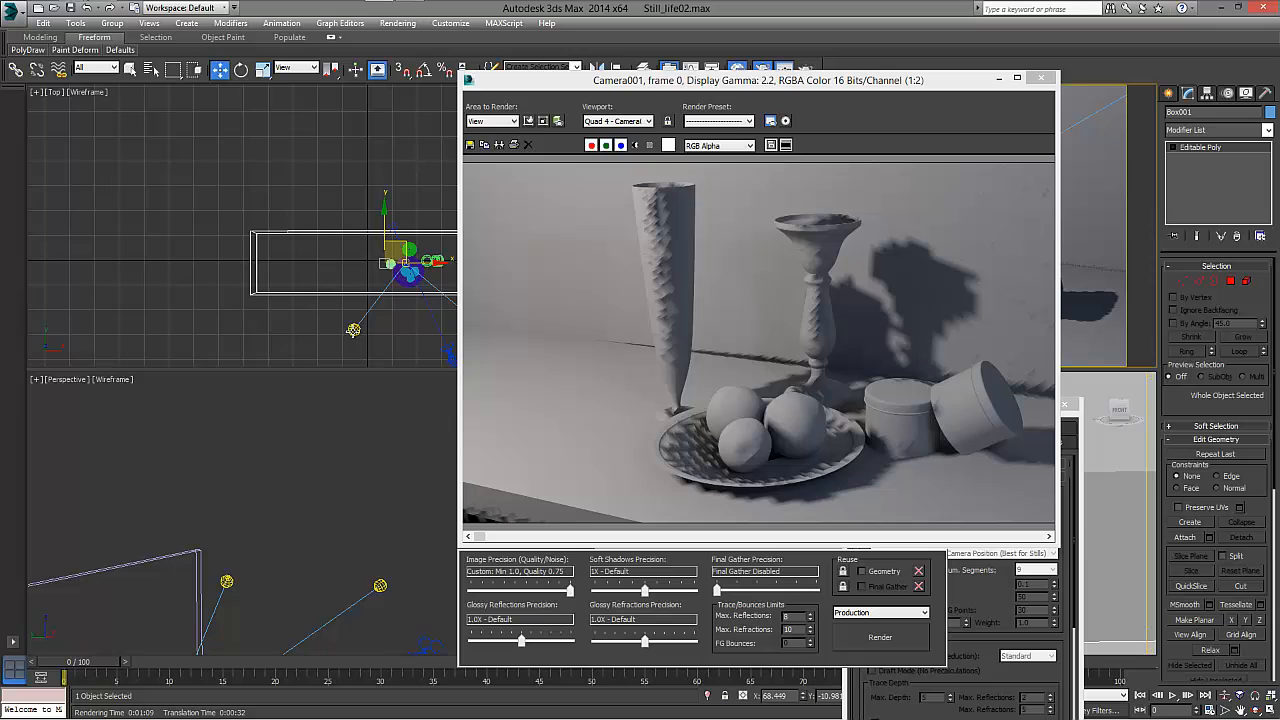
left_click_drag(574, 87, 628, 89)
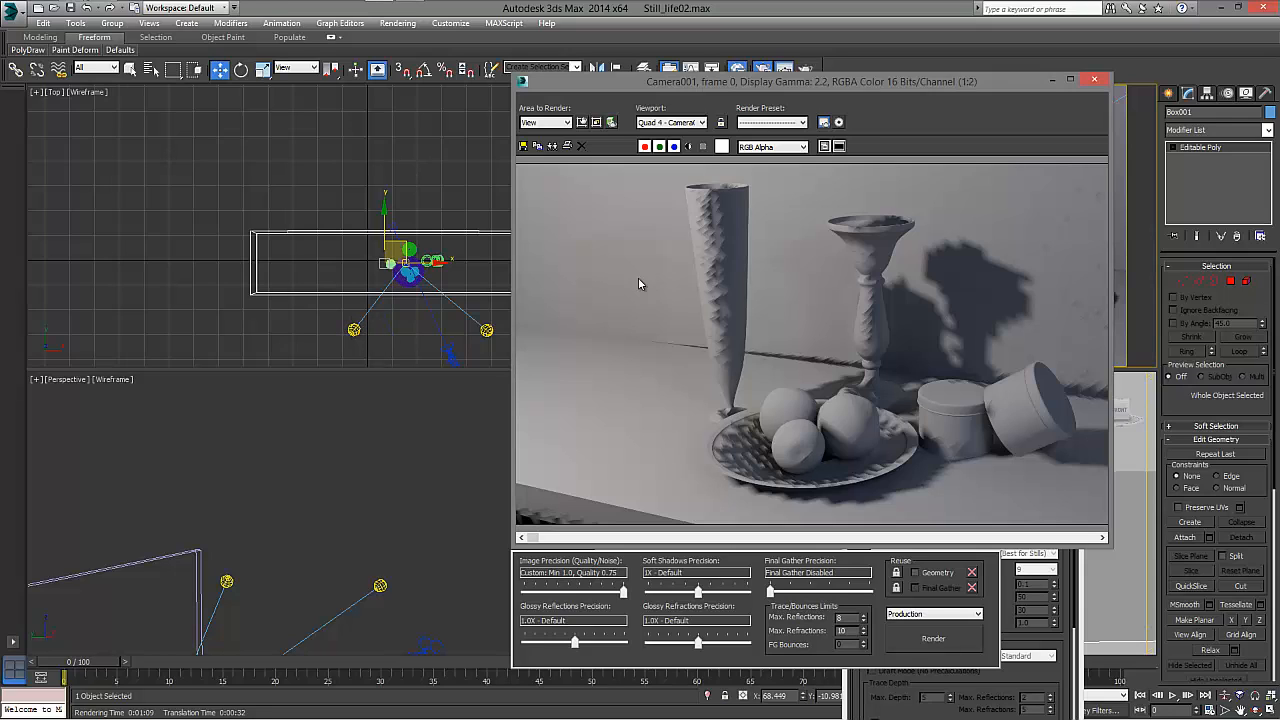
left_click(352, 328)
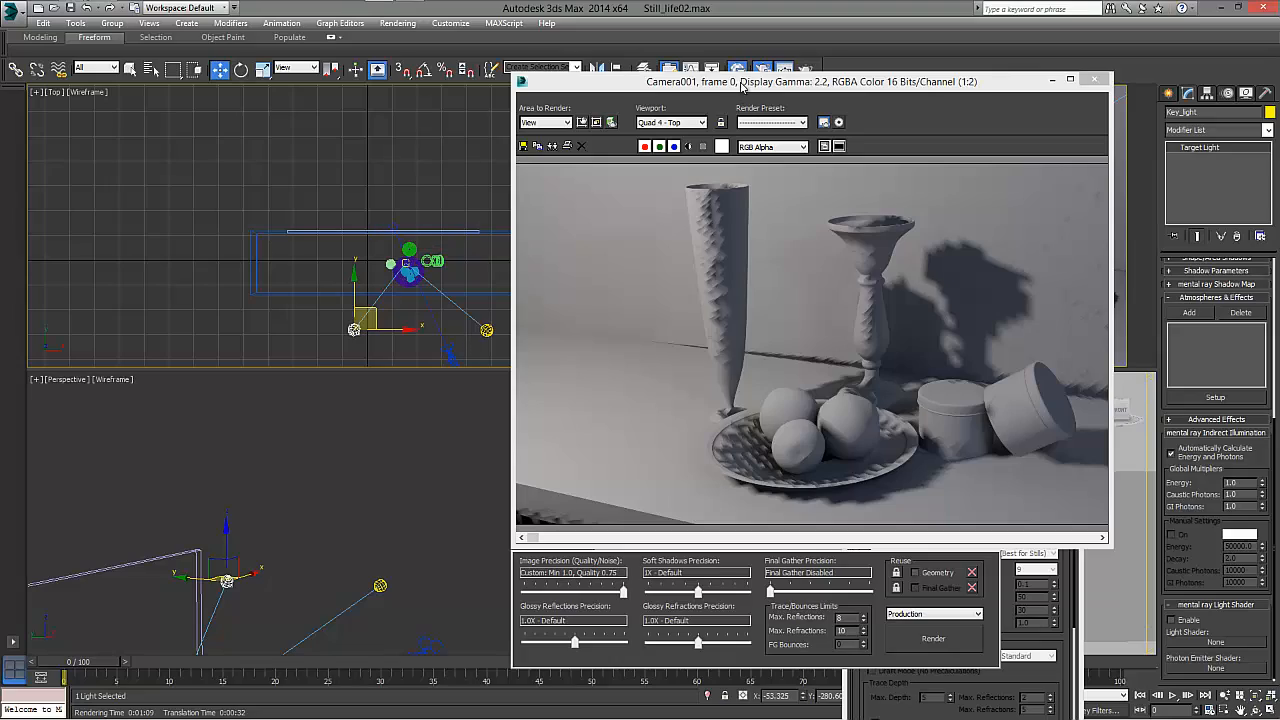
Close Render Setup and widen the command panel to show the key light's rollouts in two columns.
left_click_drag(742, 88, 353, 118)
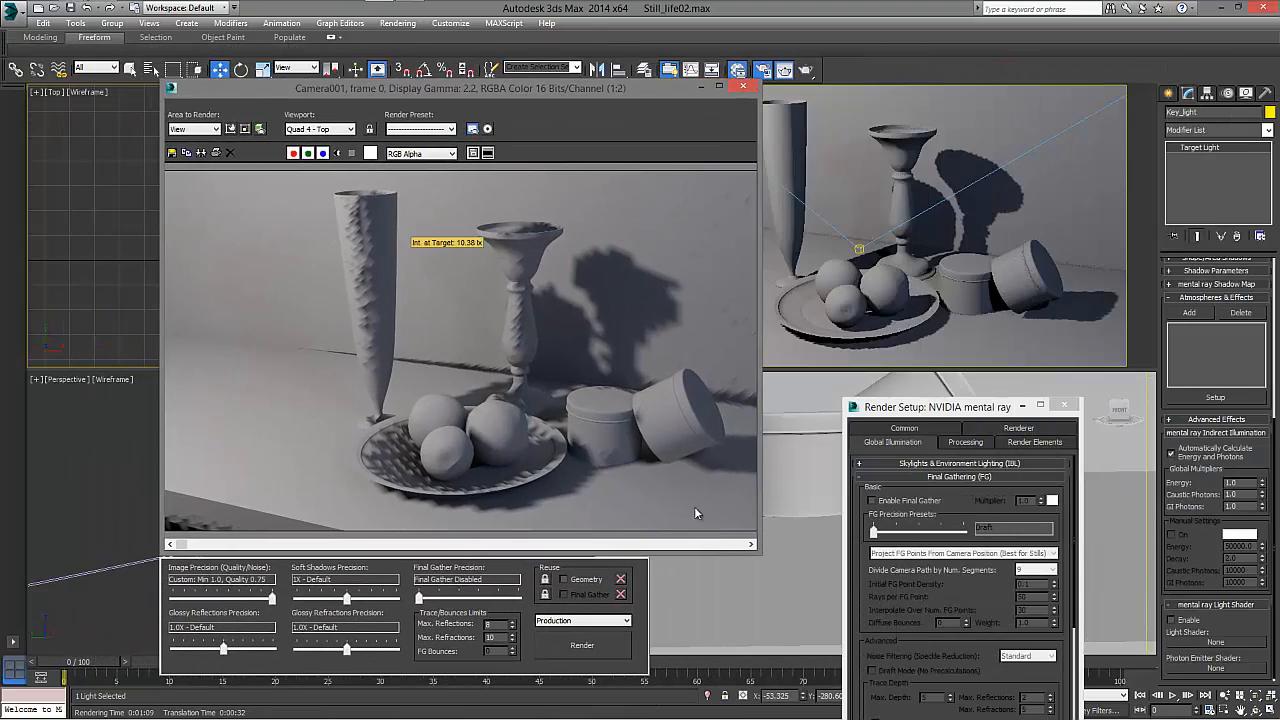
left_click_drag(758, 551, 586, 441)
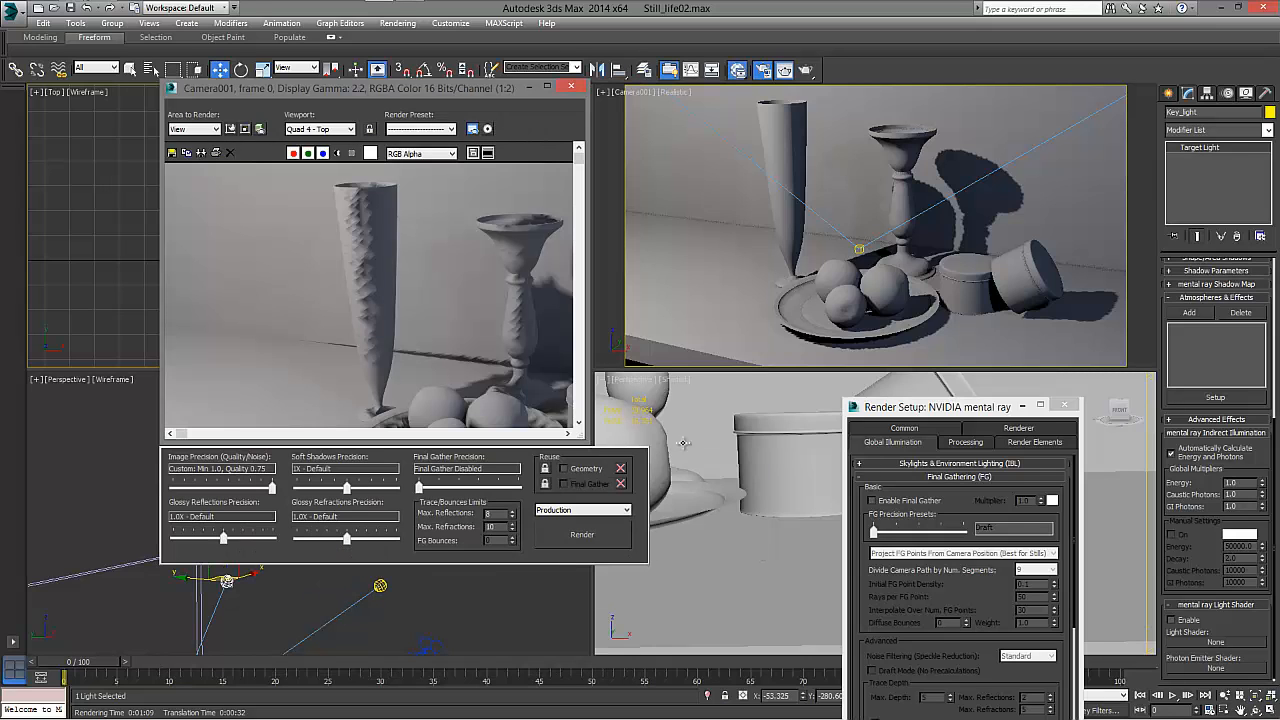
left_click_drag(1158, 355, 912, 343)
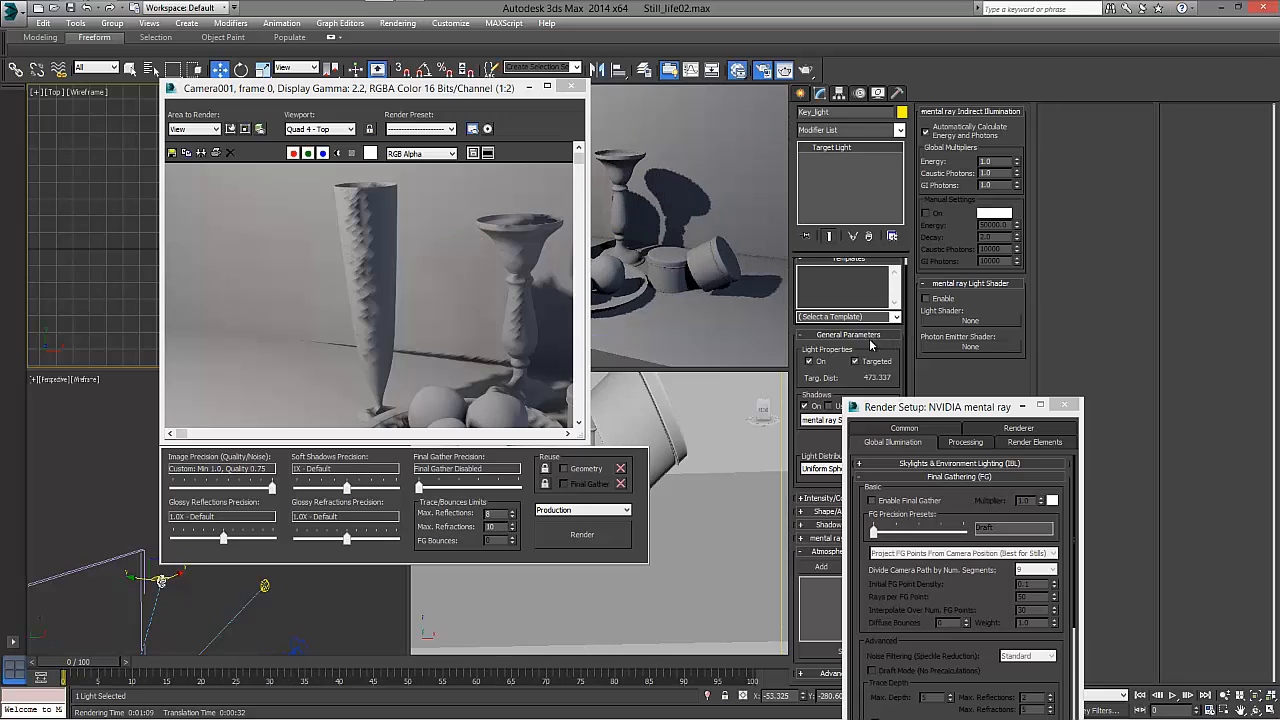
left_click(1066, 406)
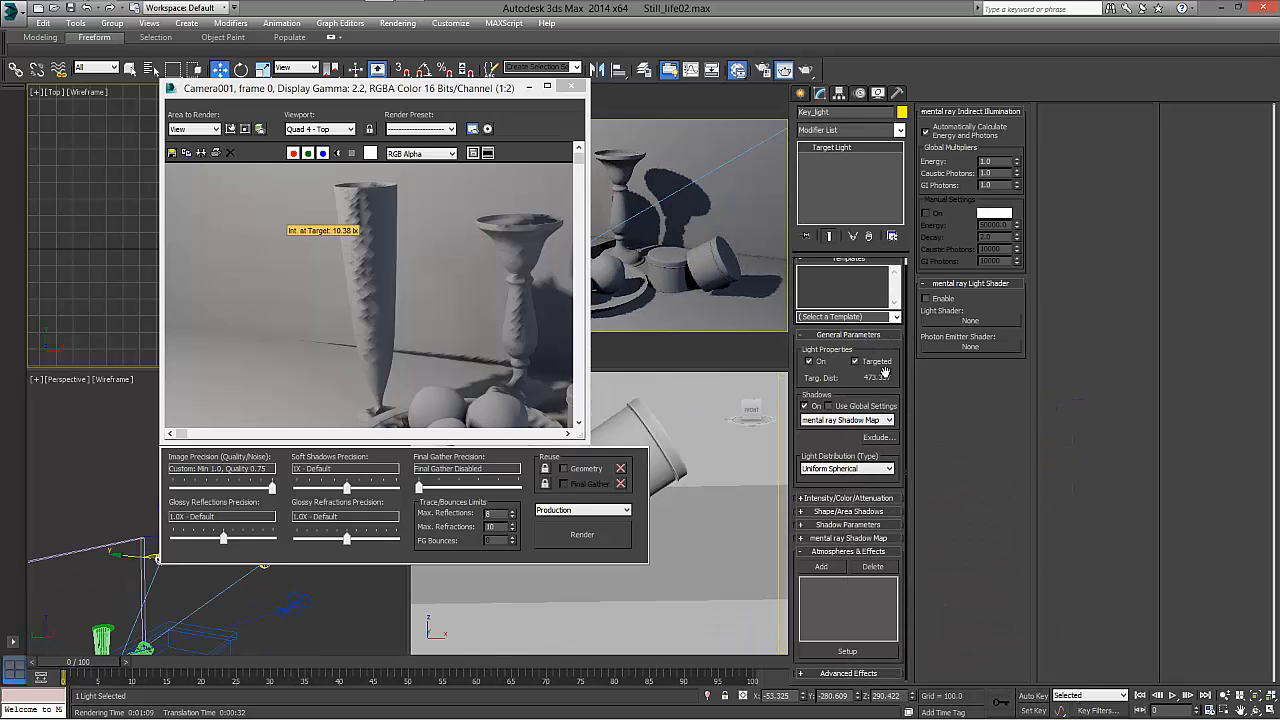
left_click_drag(794, 334, 938, 336)
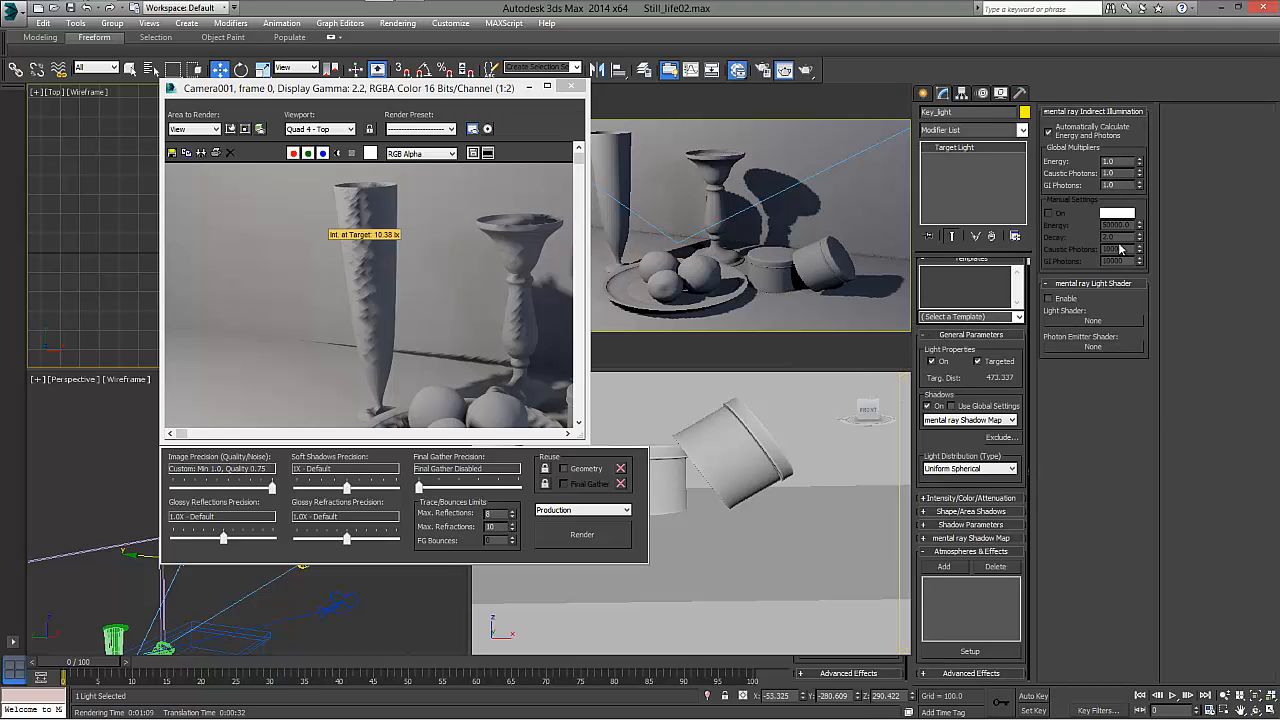
left_click(926, 406)
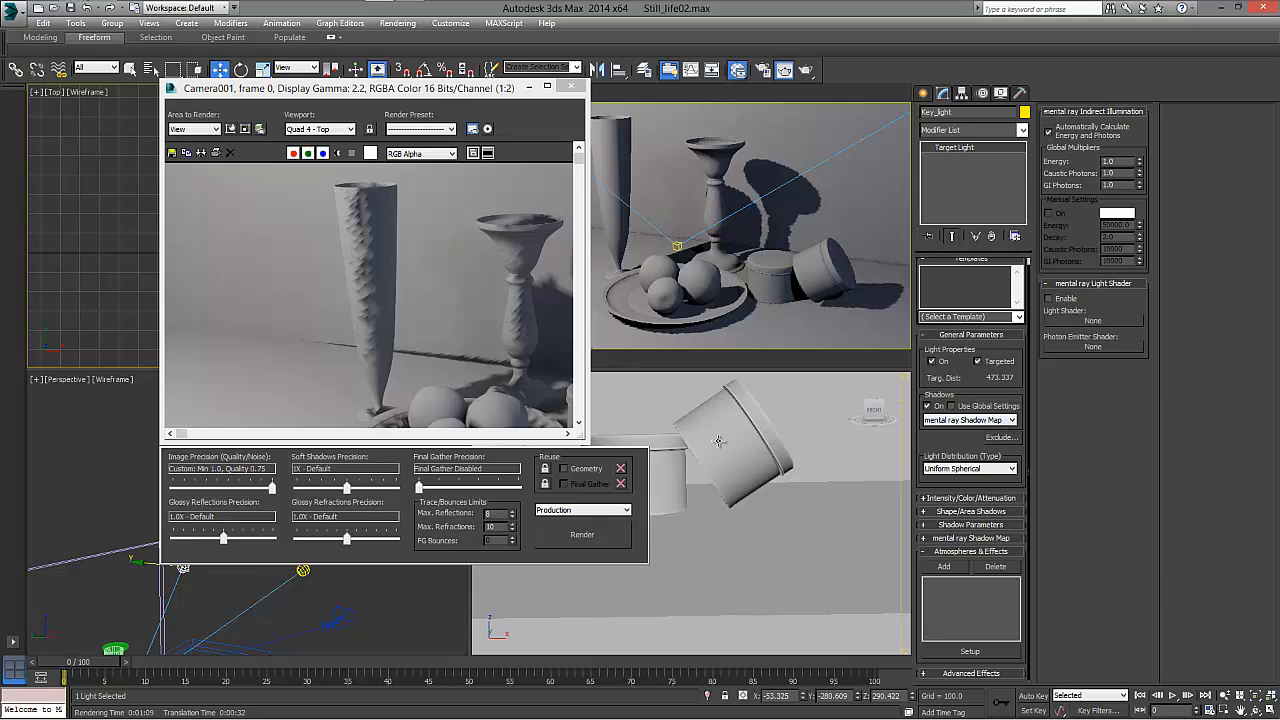
Enlarge the rendered frame window and lower the image precision to Low: Min 1.0, Quality 0.5.
left_click_drag(584, 440, 797, 540)
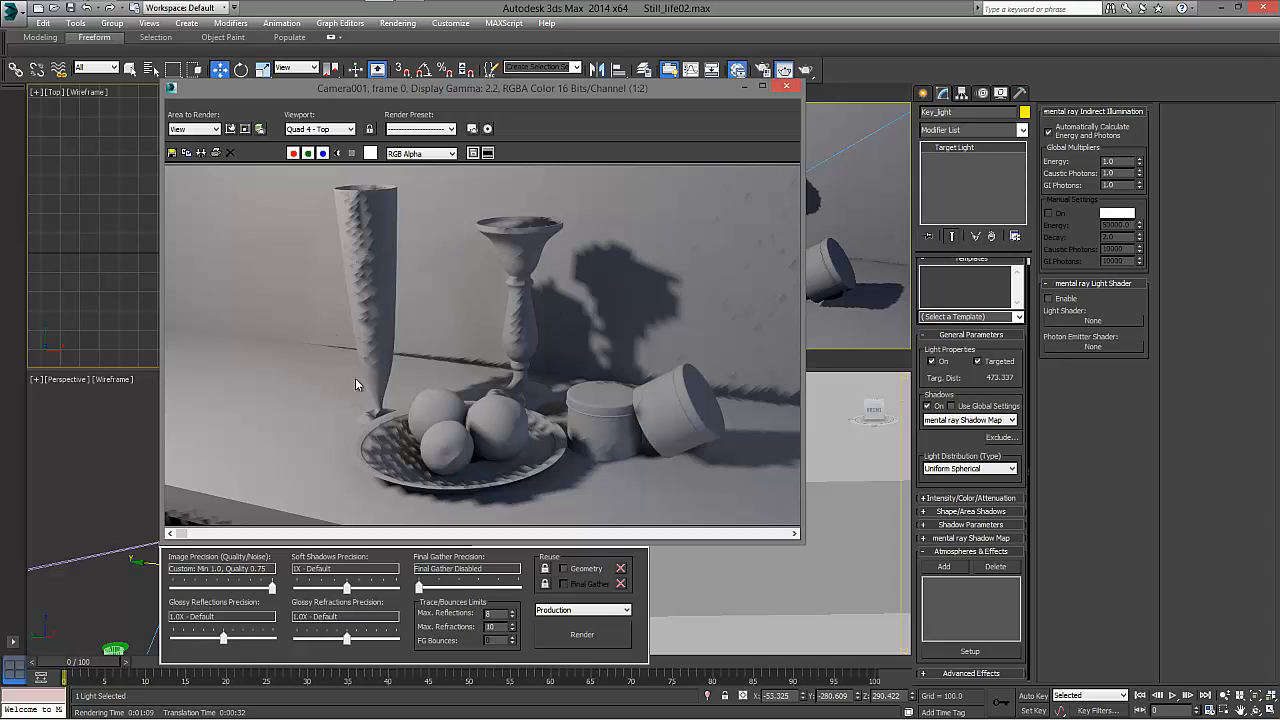
left_click(270, 587)
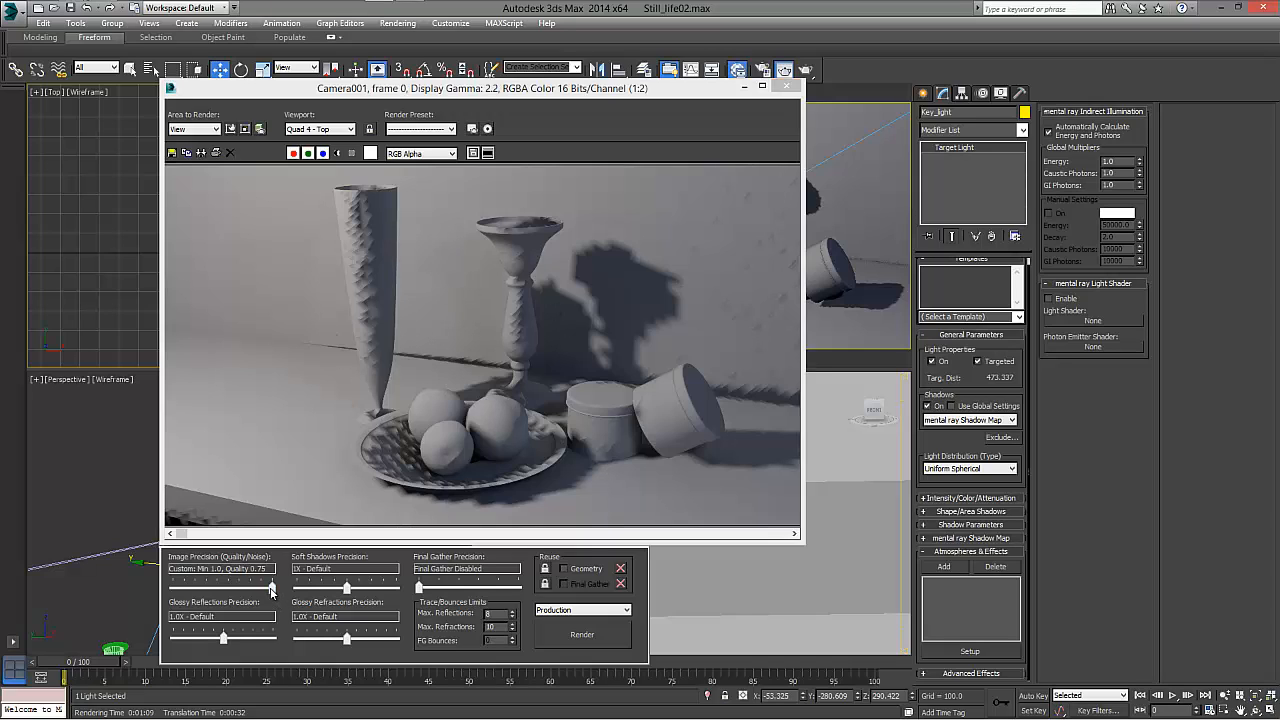
left_click_drag(270, 587, 204, 590)
Set the map size of the key light's mental ray Shadow Map to 1024.
left_click(936, 539)
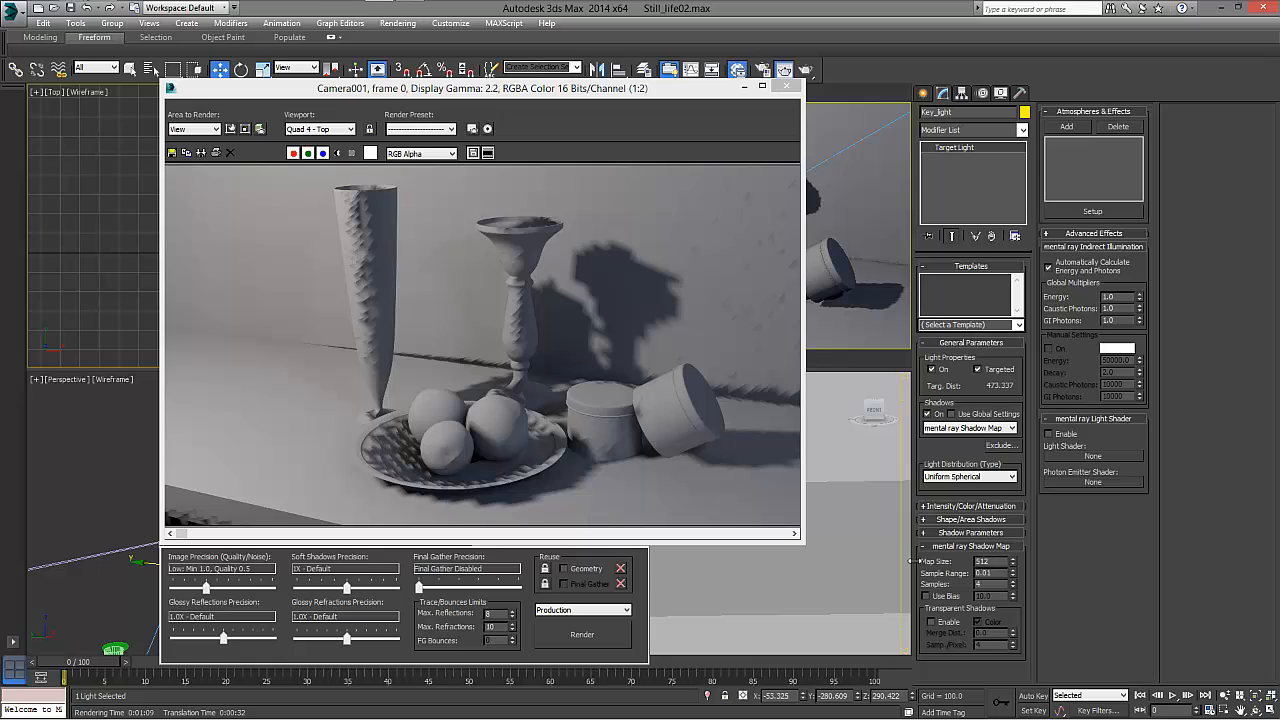
double_click(996, 561)
type("1024")
Clone the rendered frame and arrange the zoomed-out copy beside the original render window.
left_click(213, 153)
mouse_move(1279, 240)
left_mouse_down()
mouse_move(790, 155)
mouse_move(853, 79)
left_mouse_up()
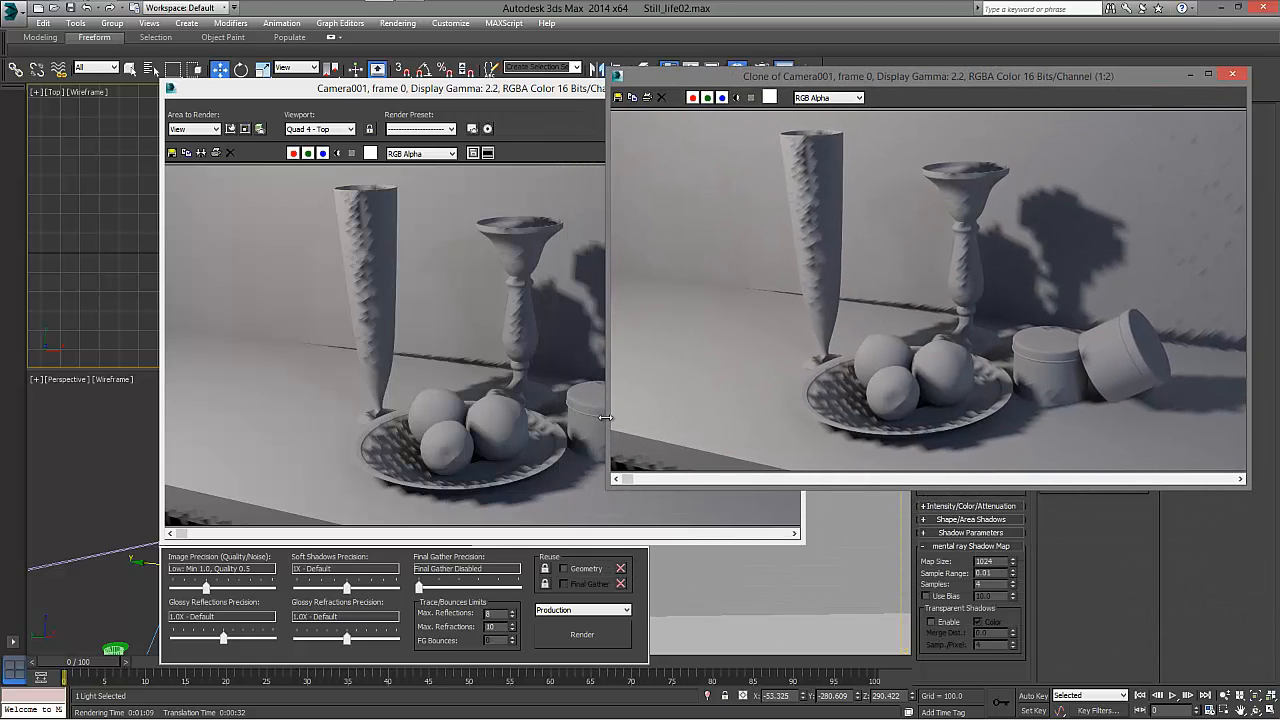
mouse_move(605, 418)
left_mouse_down()
mouse_move(820, 417)
mouse_move(650, 417)
left_mouse_up()
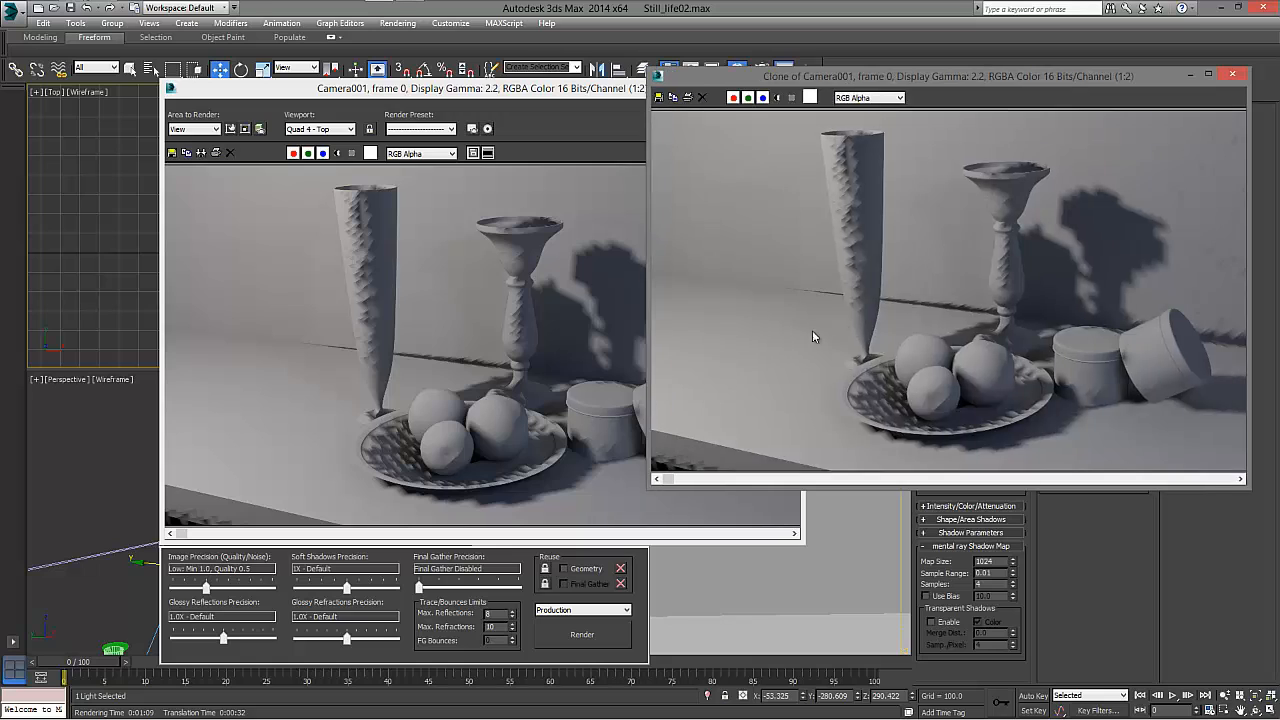
scroll(849, 320, "down", 1)
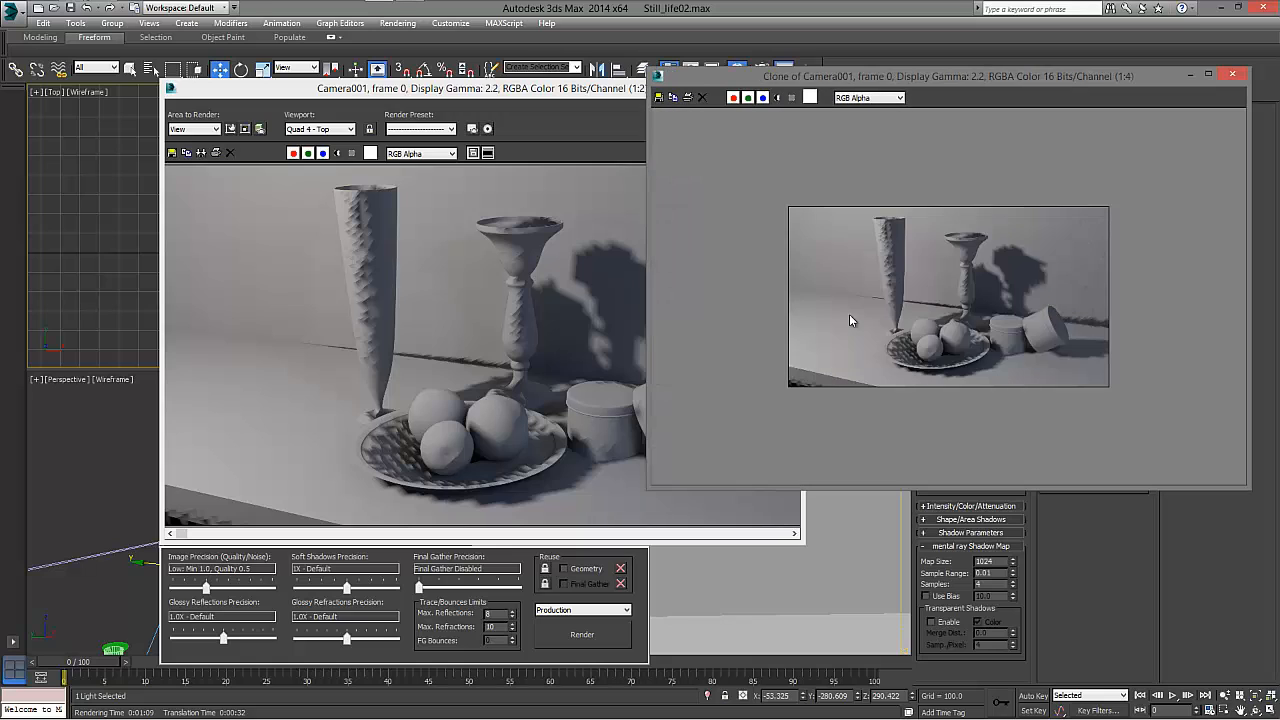
Shift the render window aside, make Camera001 the active view and render it with the 1024 shadow map.
left_click(598, 633)
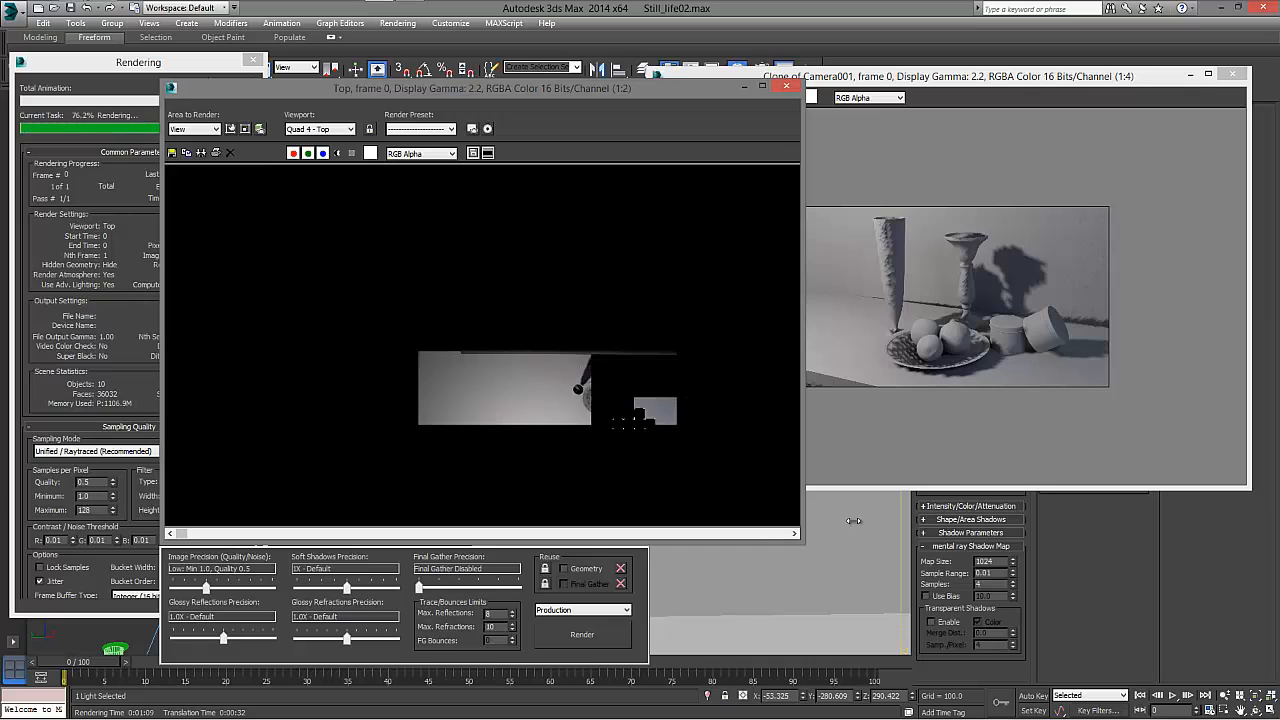
mouse_move(682, 90)
left_mouse_down()
mouse_move(515, 205)
mouse_move(562, 96)
left_mouse_up()
right_click(575, 99)
left_click(535, 638)
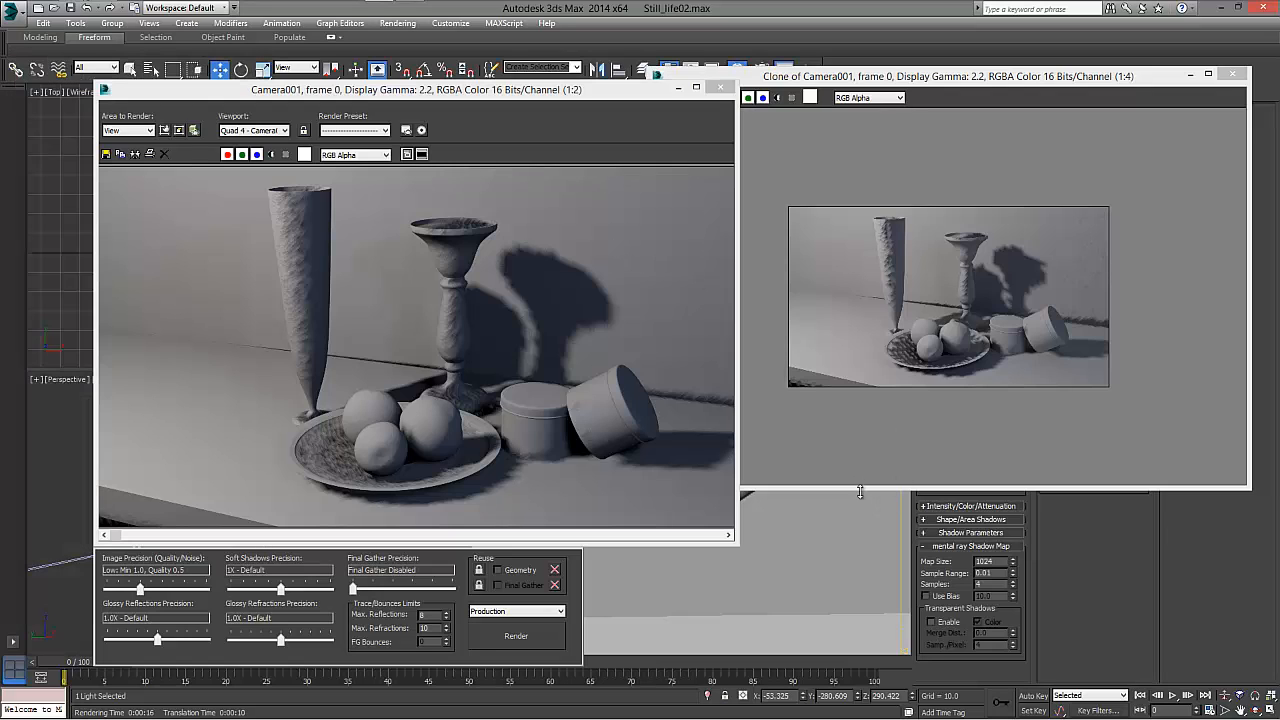
Enlarge the cloned render, compare its shadows with the new render and close the clone.
left_click_drag(857, 486, 864, 556)
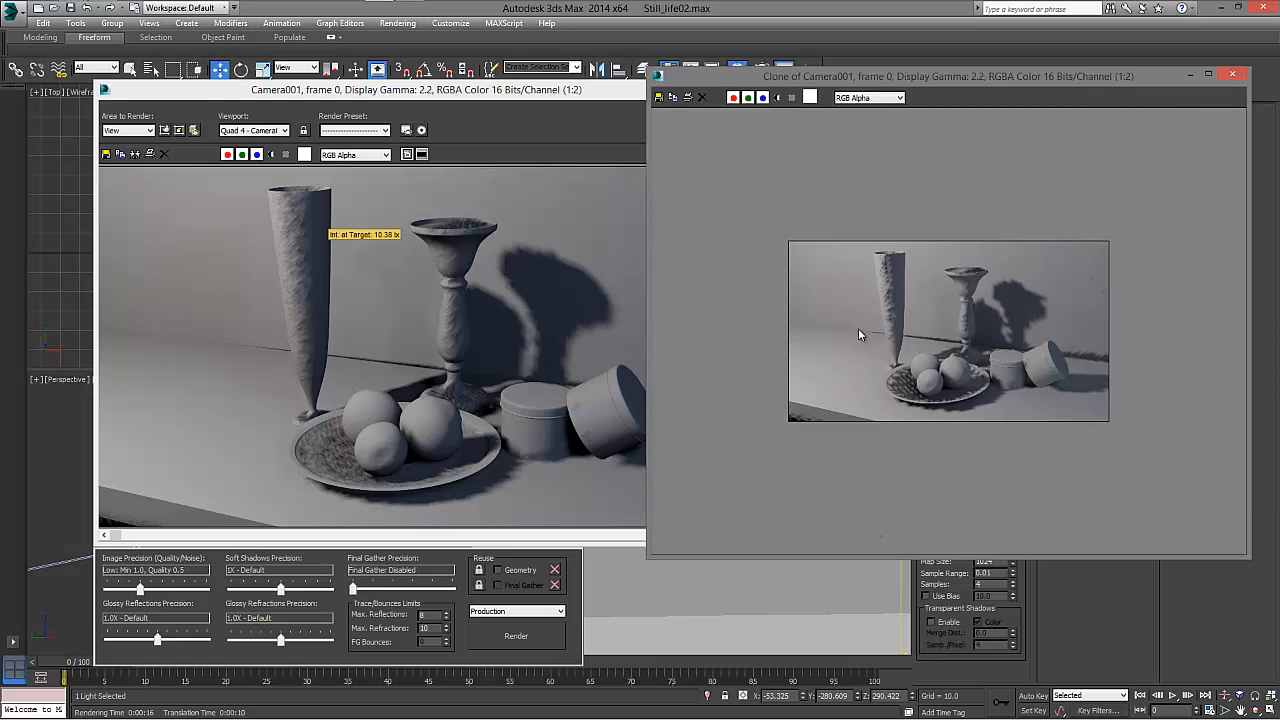
scroll(859, 335, "up", 1)
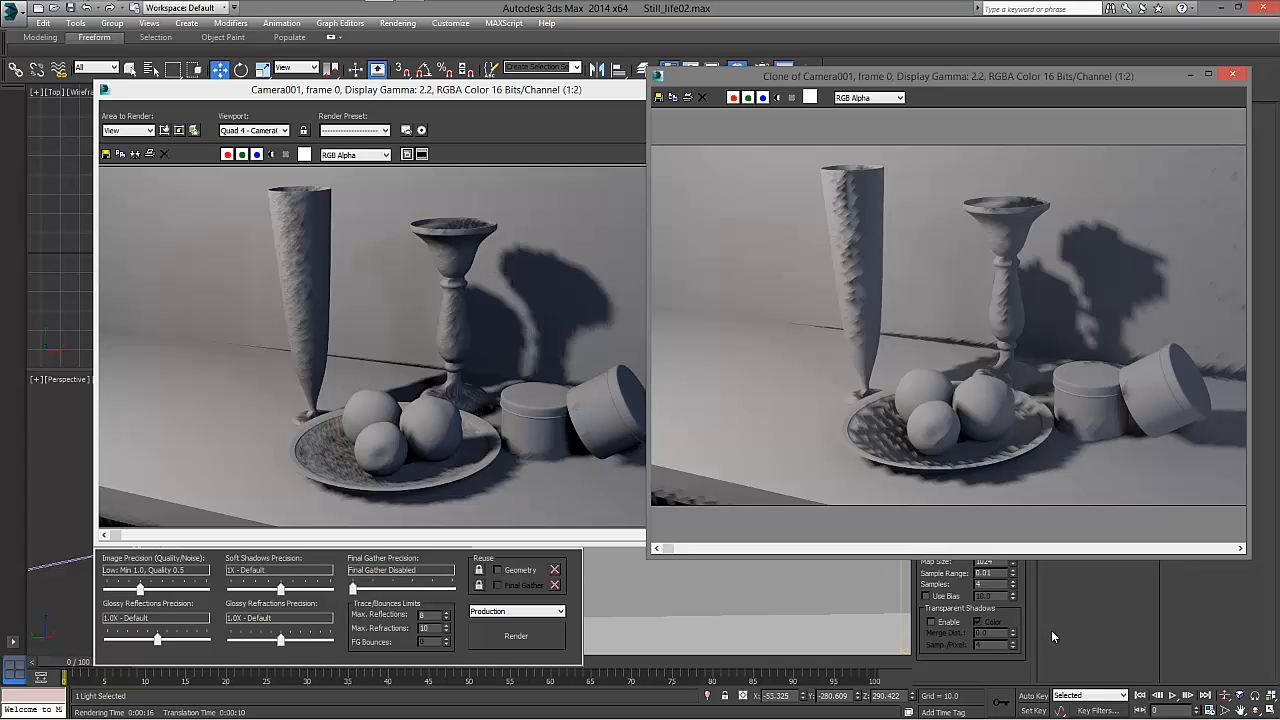
left_click(1065, 605)
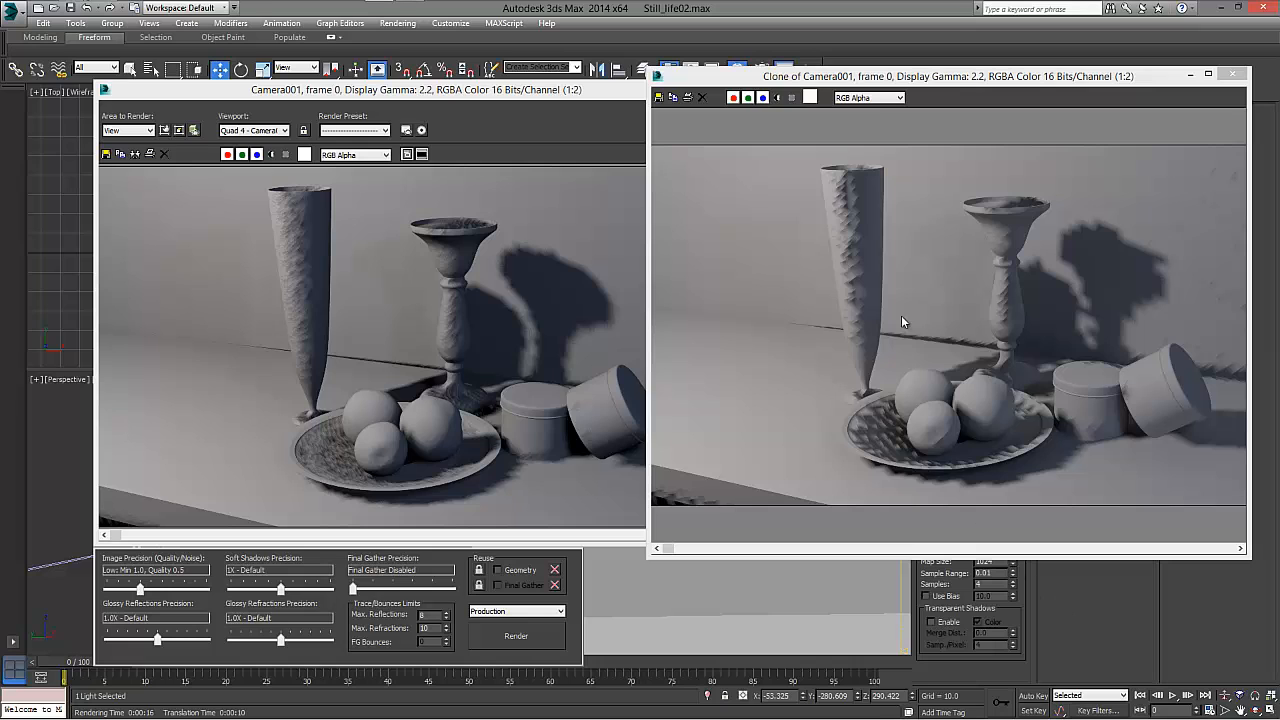
left_click_drag(903, 80, 940, 80)
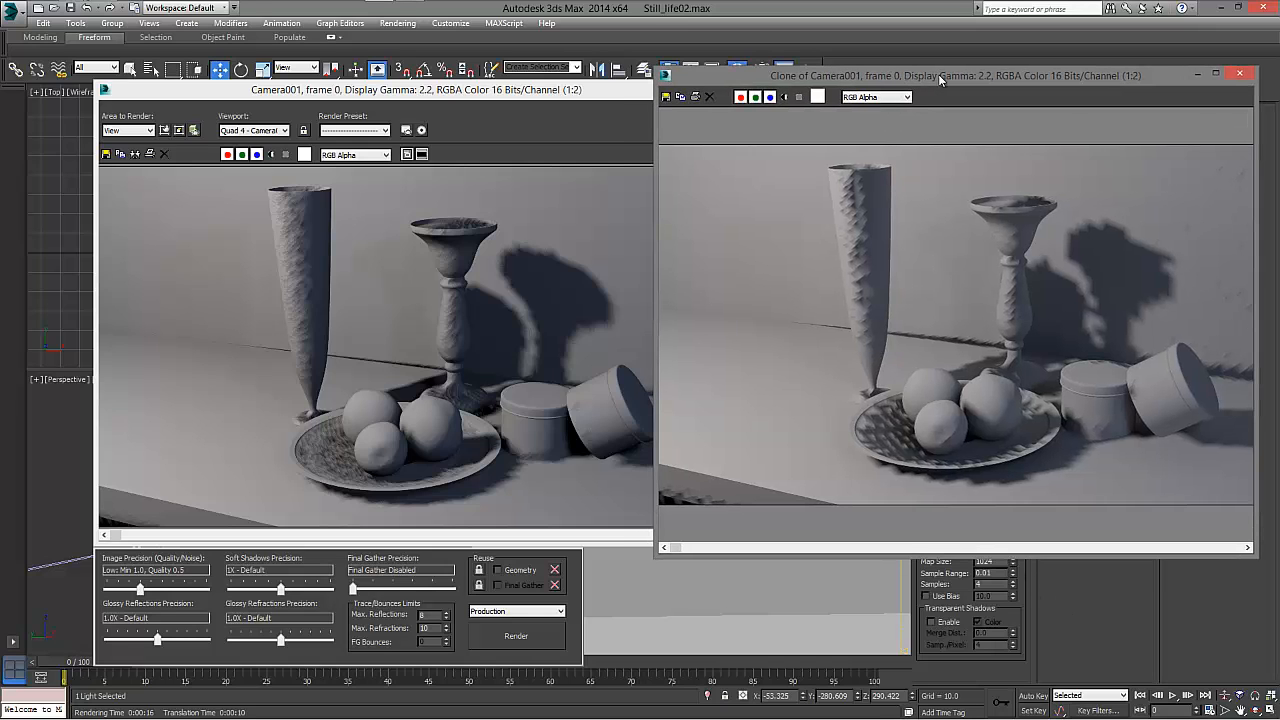
left_click(1240, 74)
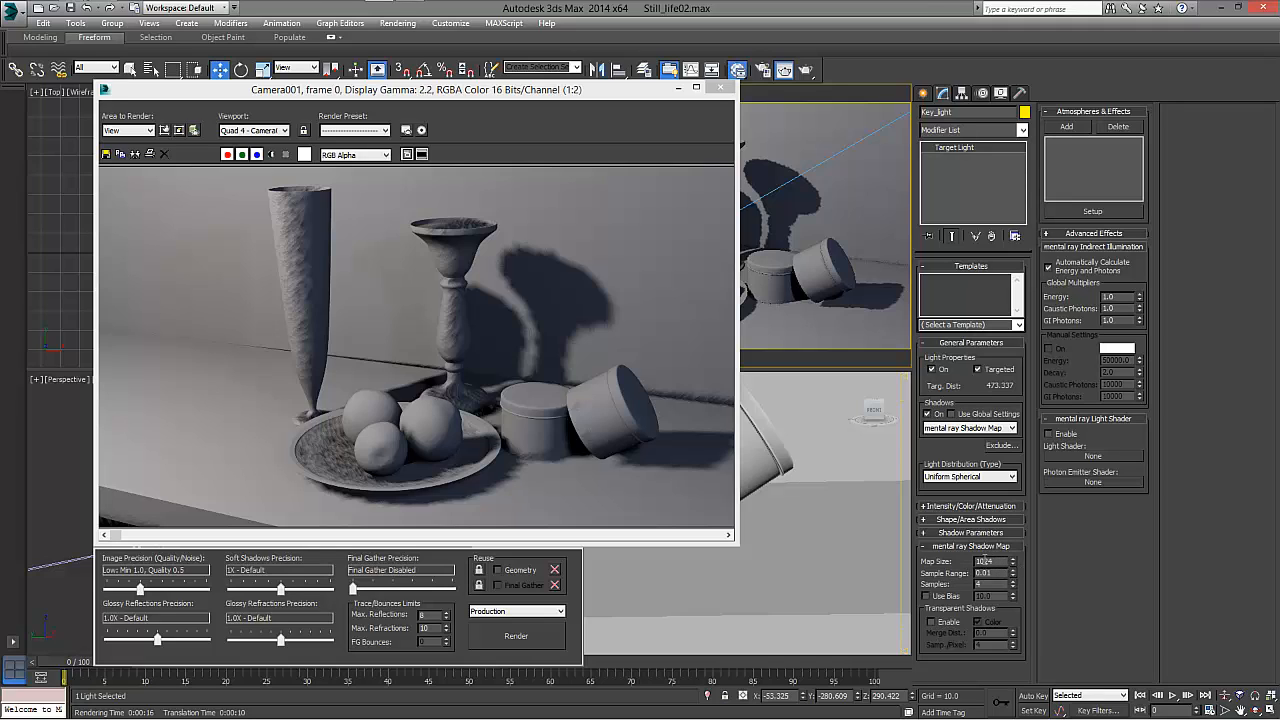
Render the key light's shadow map at size 2048, and again at map size 1024 with 16 samples.
left_click_drag(1000, 562, 921, 560)
left_click(497, 646)
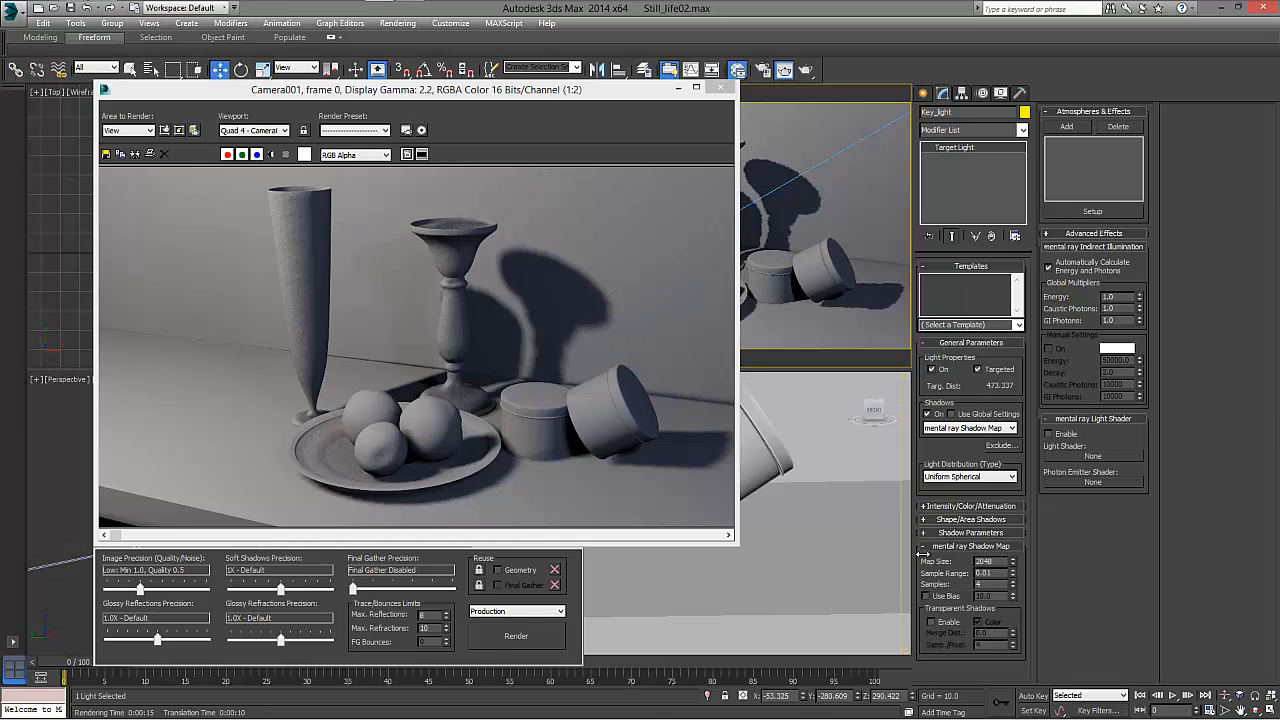
double_click(985, 562)
key("Return")
double_click(1000, 585)
left_click(530, 638)
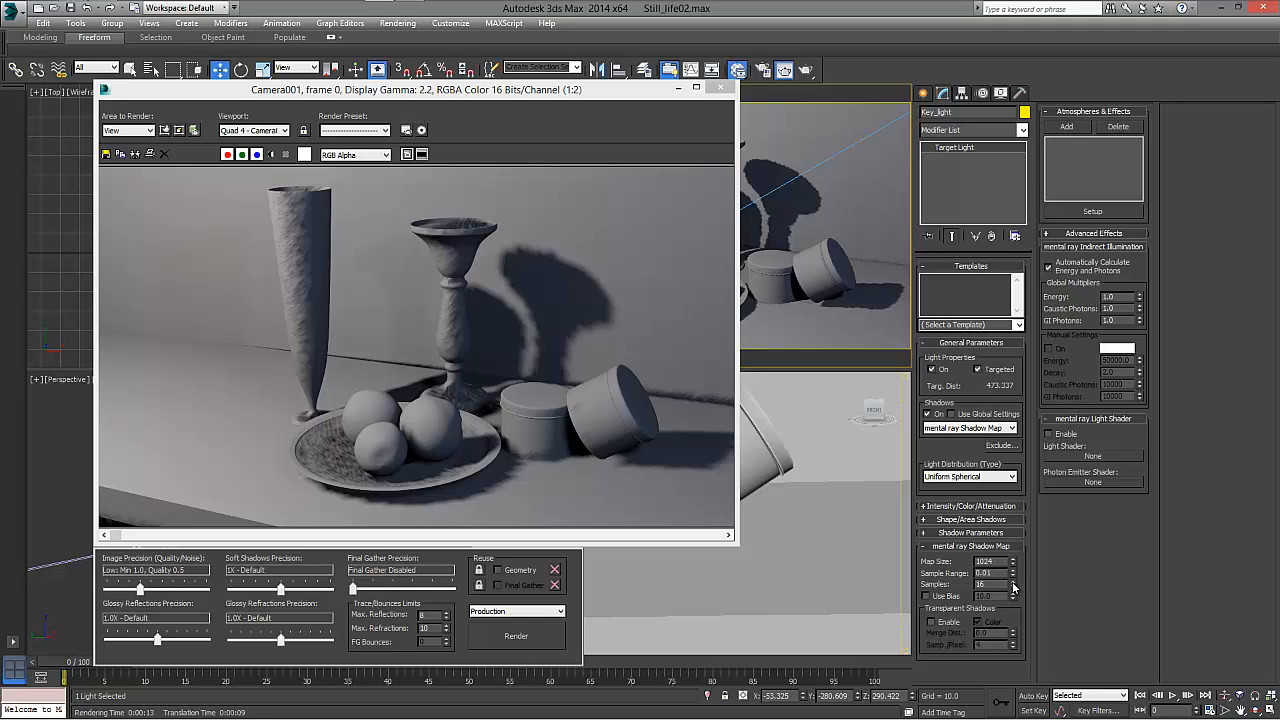
Set the shadow map size back to 2048 and render with 16 samples, and again with 32 samples.
left_click_drag(1000, 561, 938, 566)
key("Return")
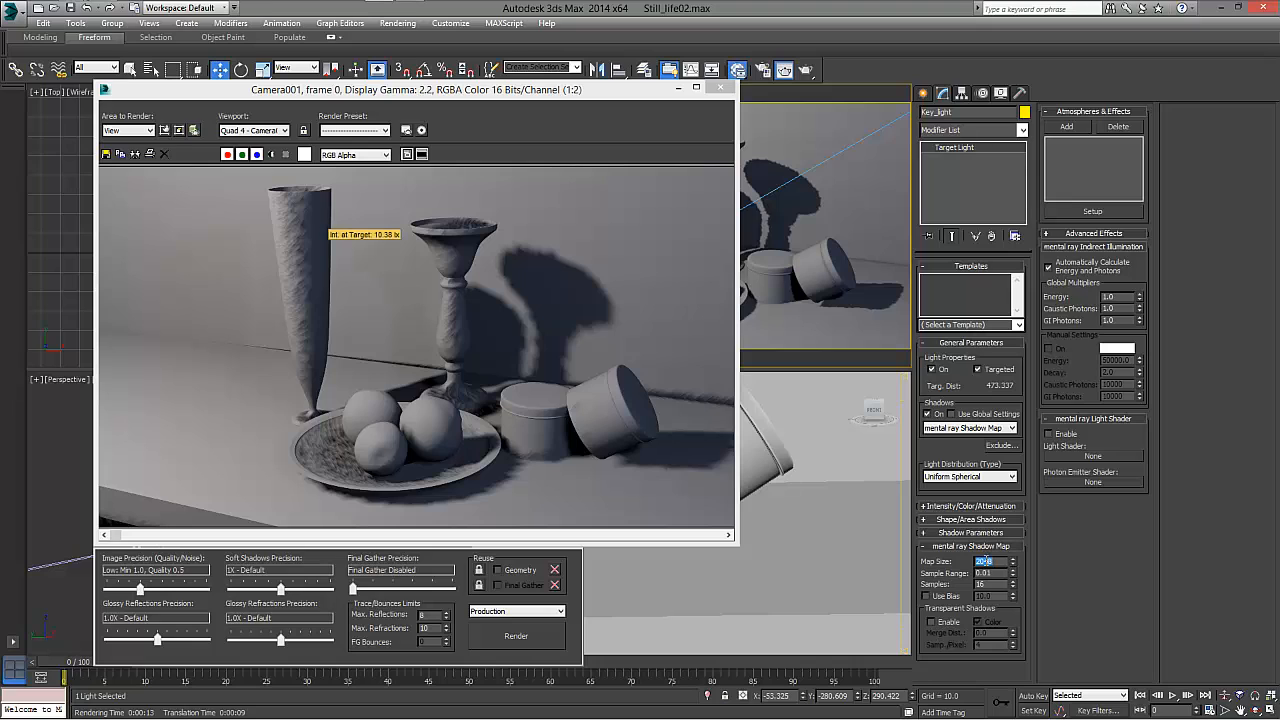
left_click(505, 638)
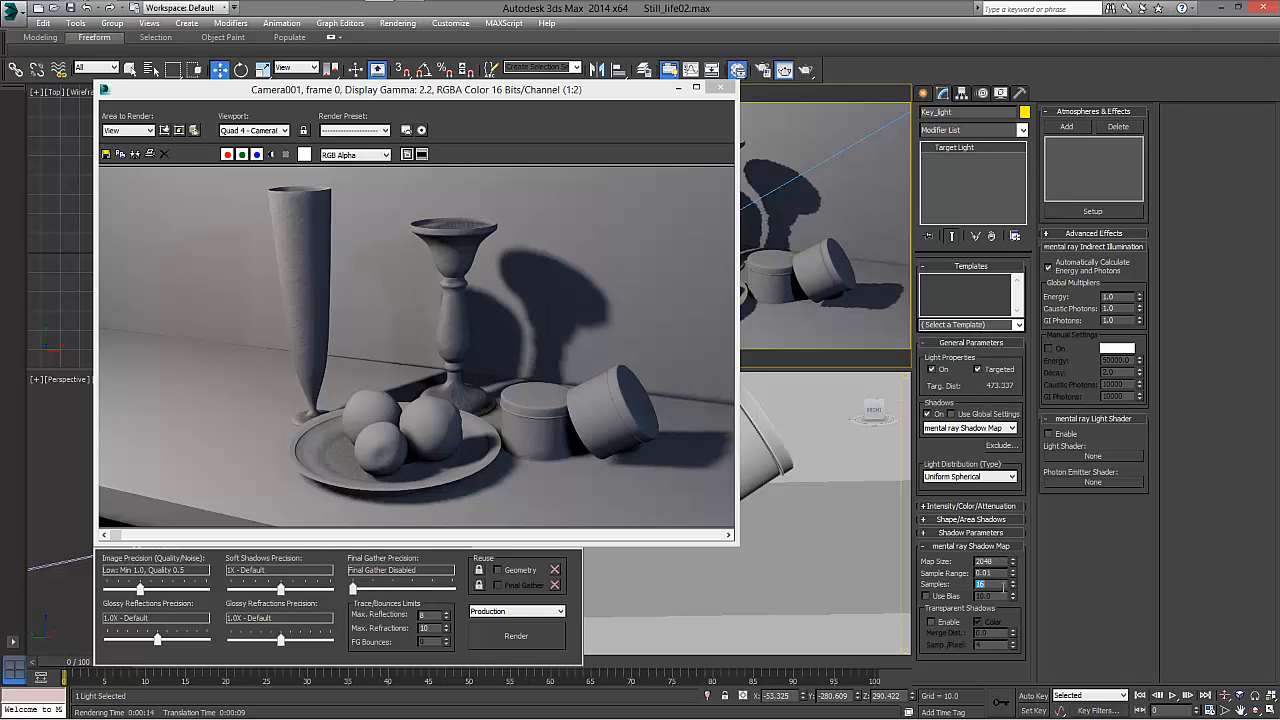
double_click(1003, 588)
left_click(497, 633)
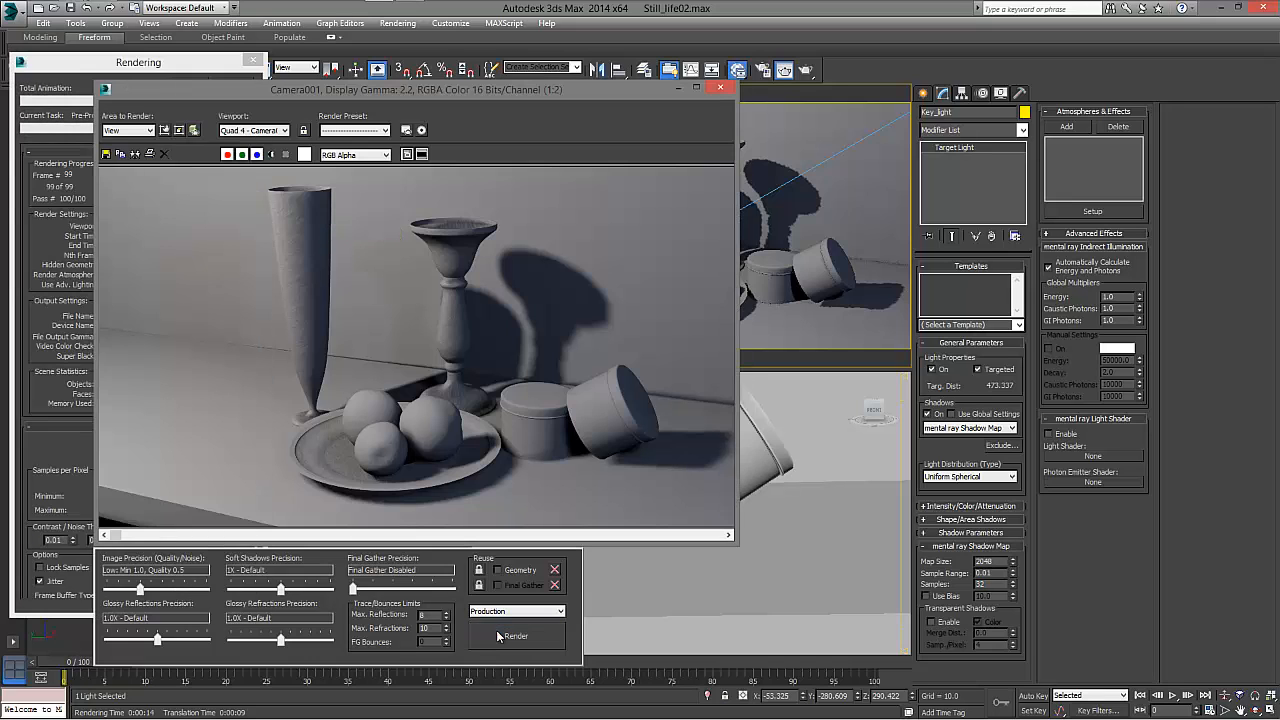
Clone the current render for comparison and re-render with the shadow map's sample range set to 0.1.
left_click(496, 630)
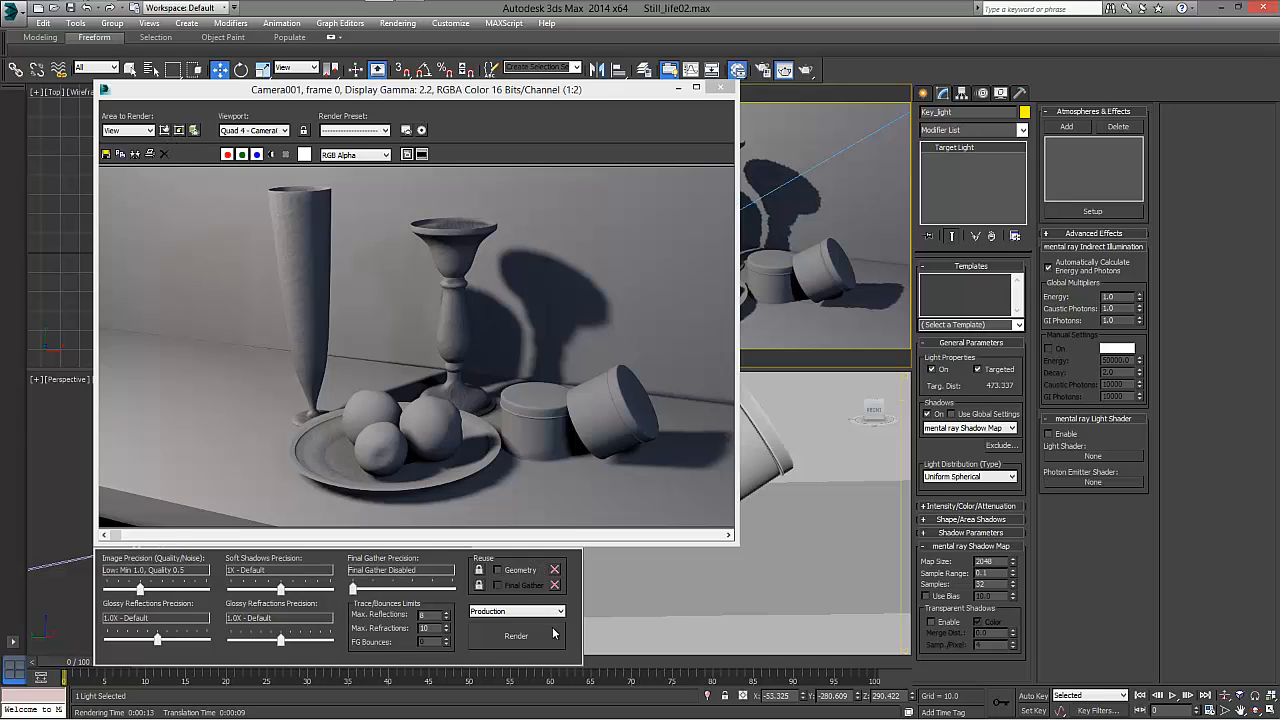
left_click(516, 635)
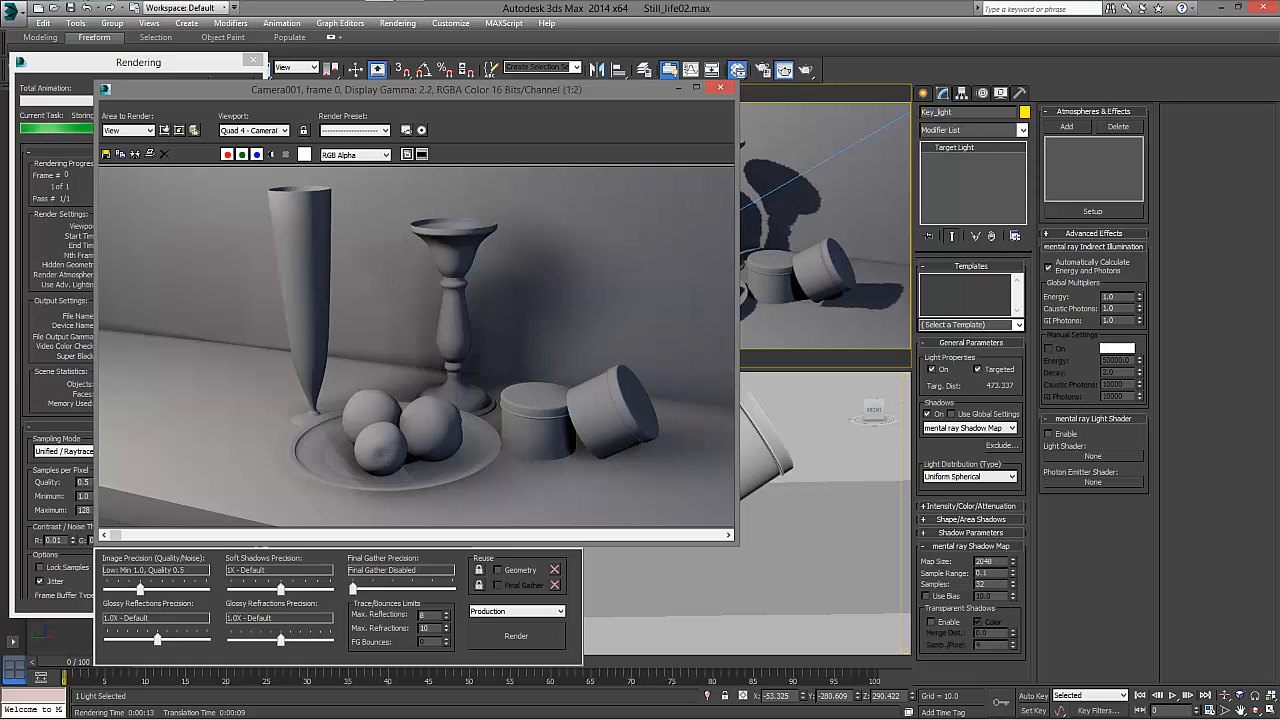
mouse_move(1279, 290)
left_mouse_down()
mouse_move(971, 203)
mouse_move(852, 40)
mouse_move(906, 38)
left_mouse_up()
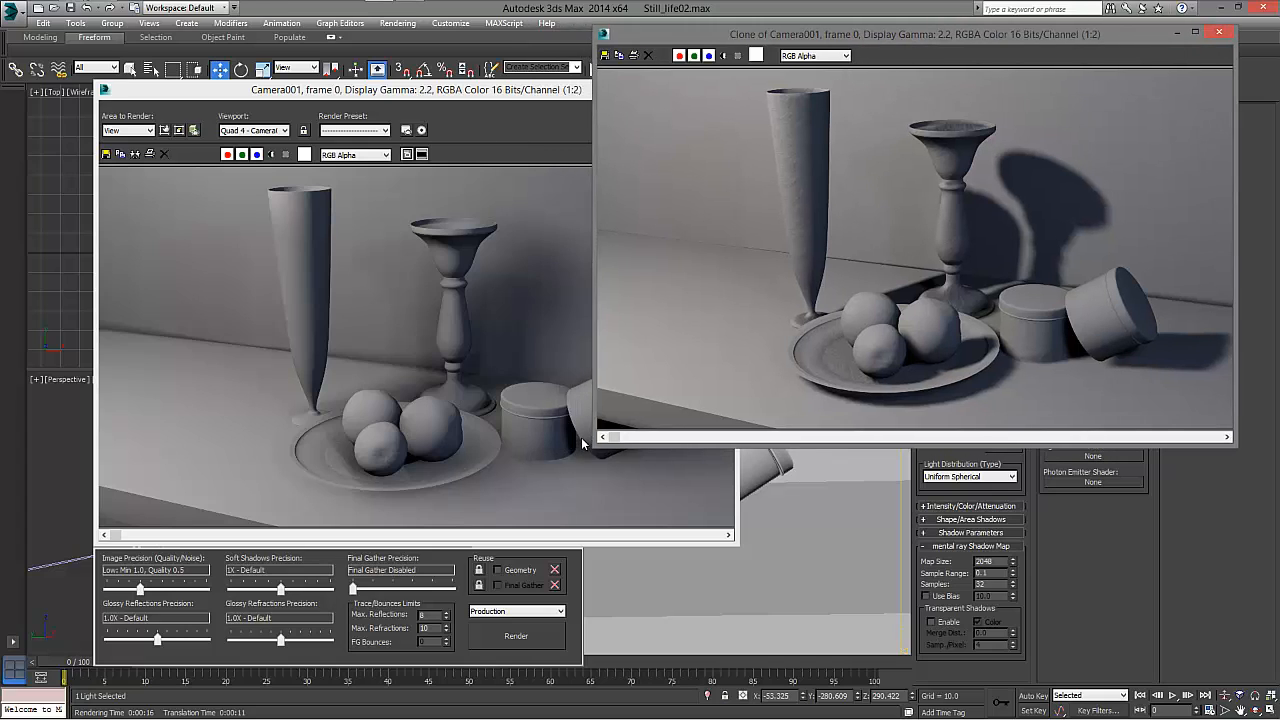
Set the sample range to 0.5, clone the current render for comparison and render the camera view again.
left_click(984, 572)
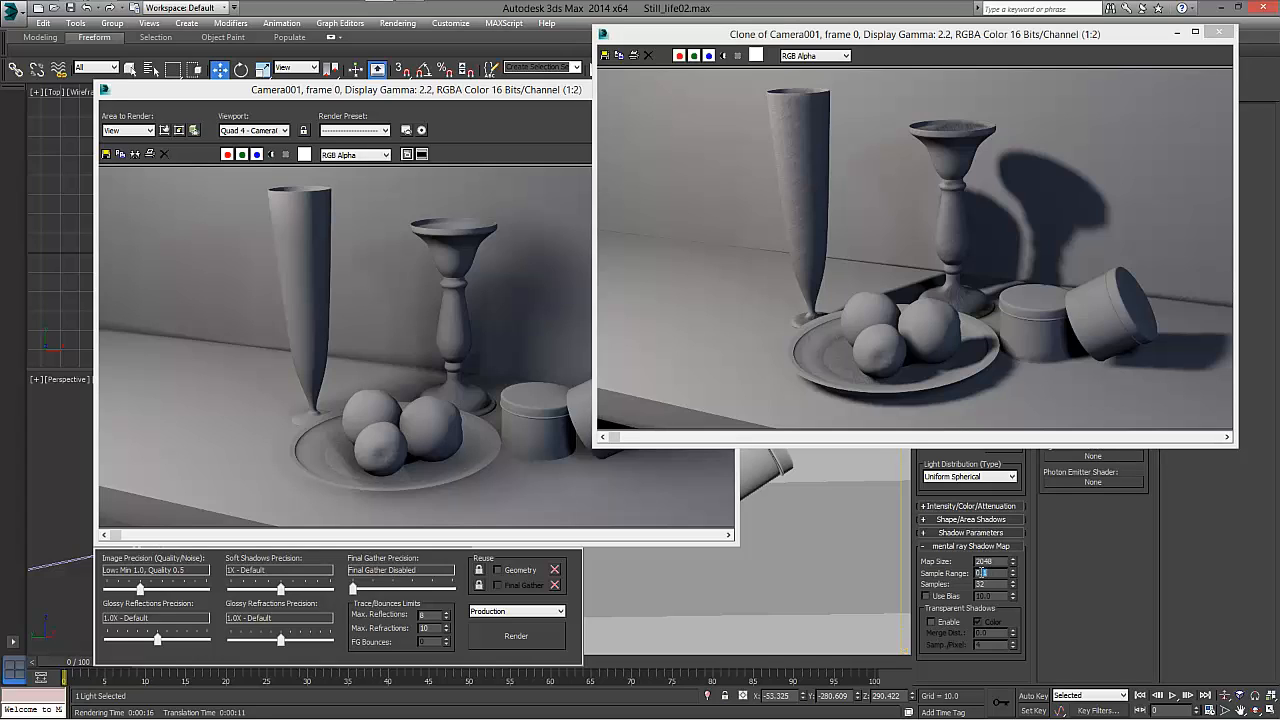
left_click(133, 153)
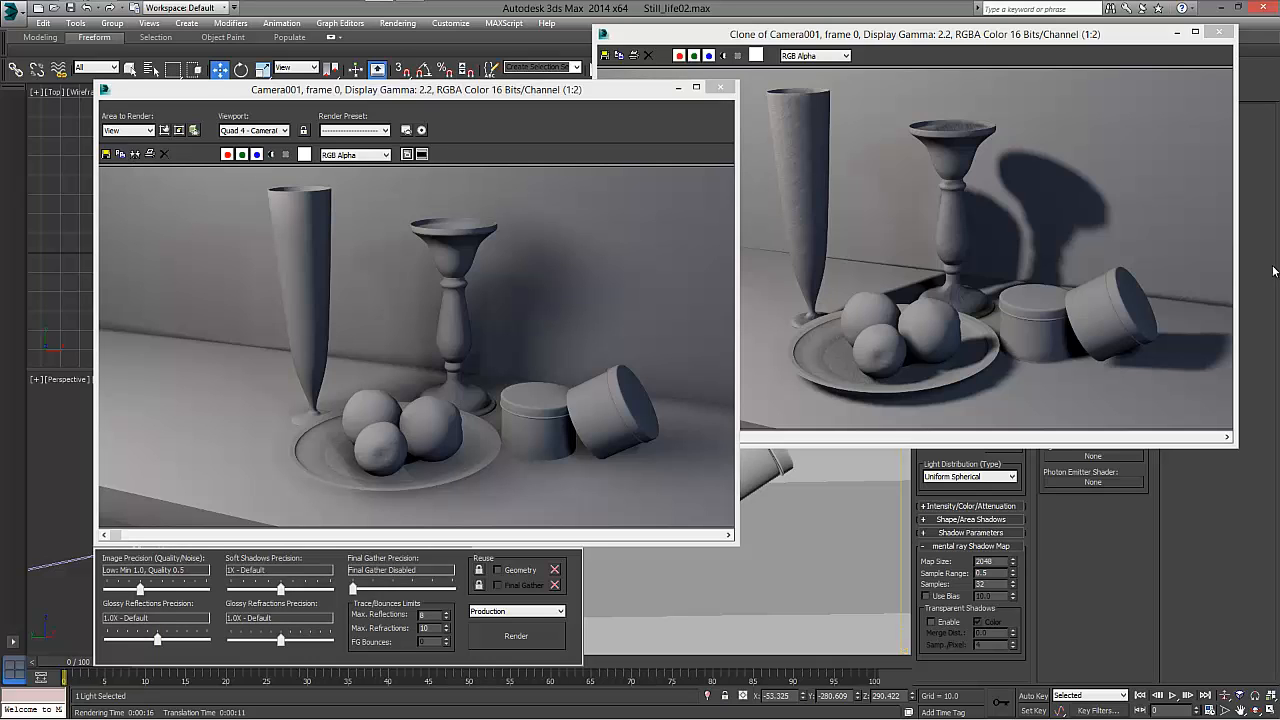
mouse_move(1273, 271)
left_mouse_down()
mouse_move(991, 266)
mouse_move(617, 213)
mouse_move(637, 214)
left_mouse_up()
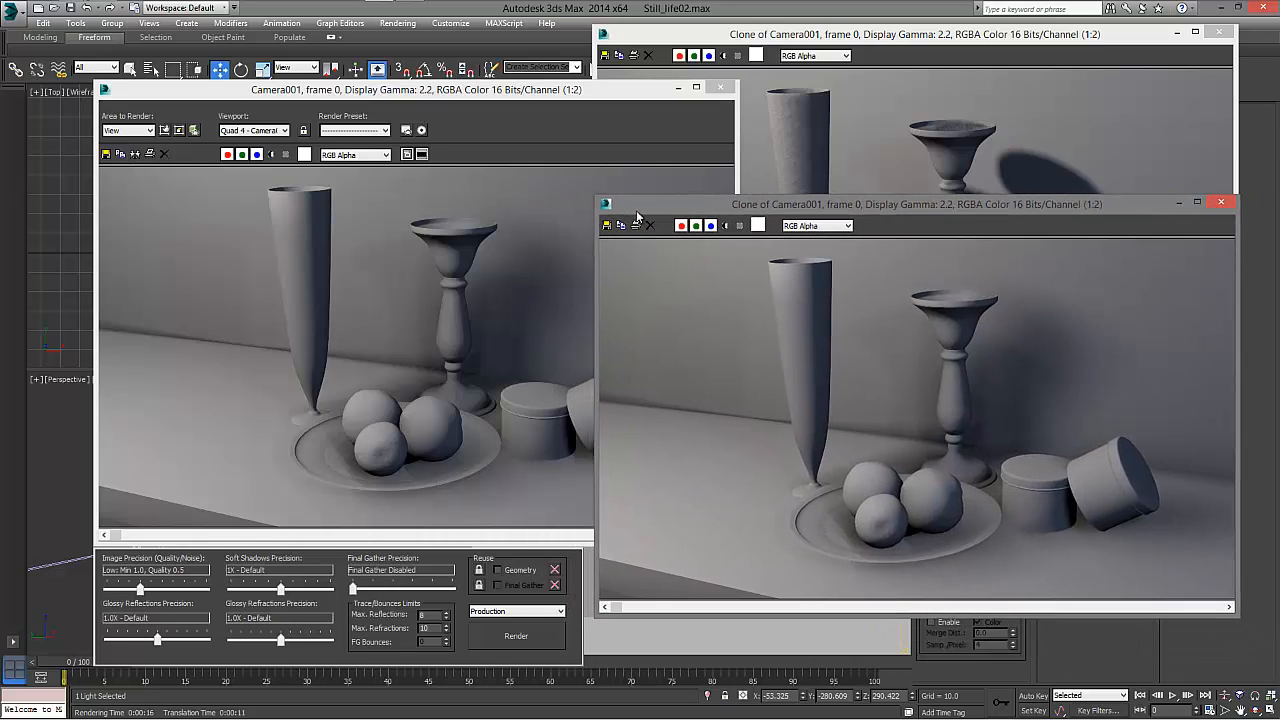
left_click(487, 640)
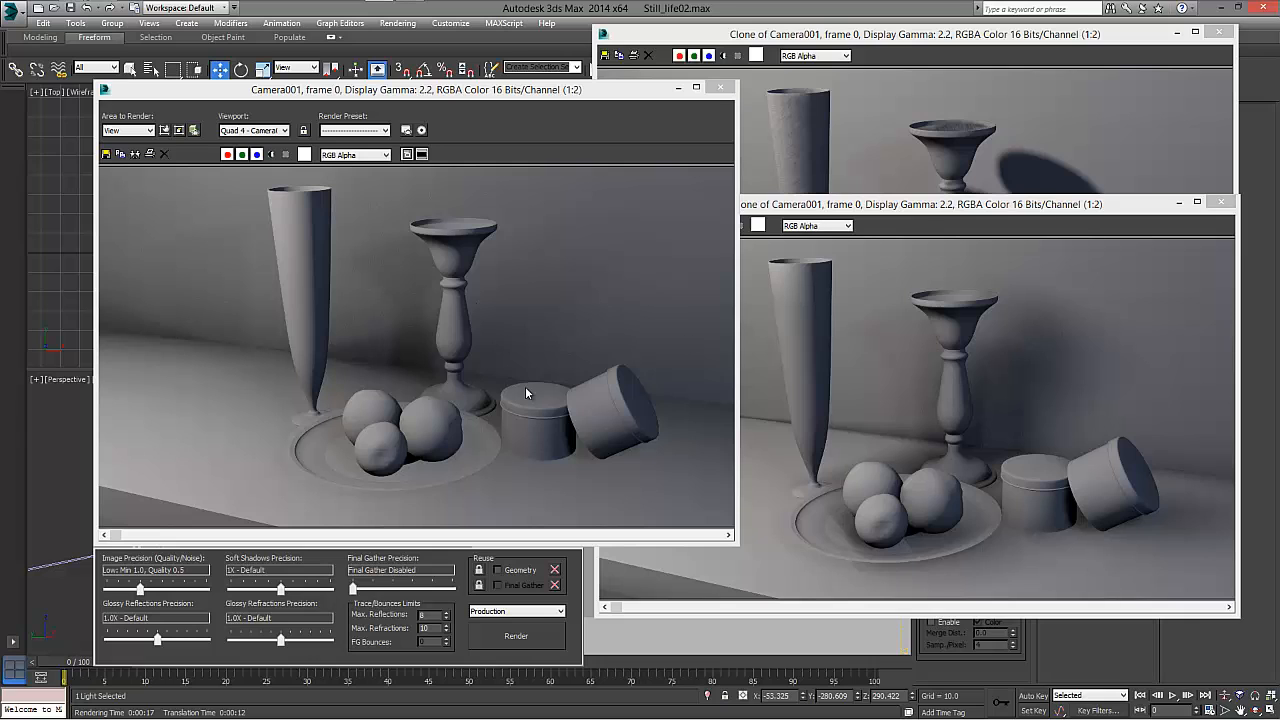
Close both cloned renders and re-render with the shadow map's sample range set to 0.02.
left_click(1220, 202)
left_click(1218, 32)
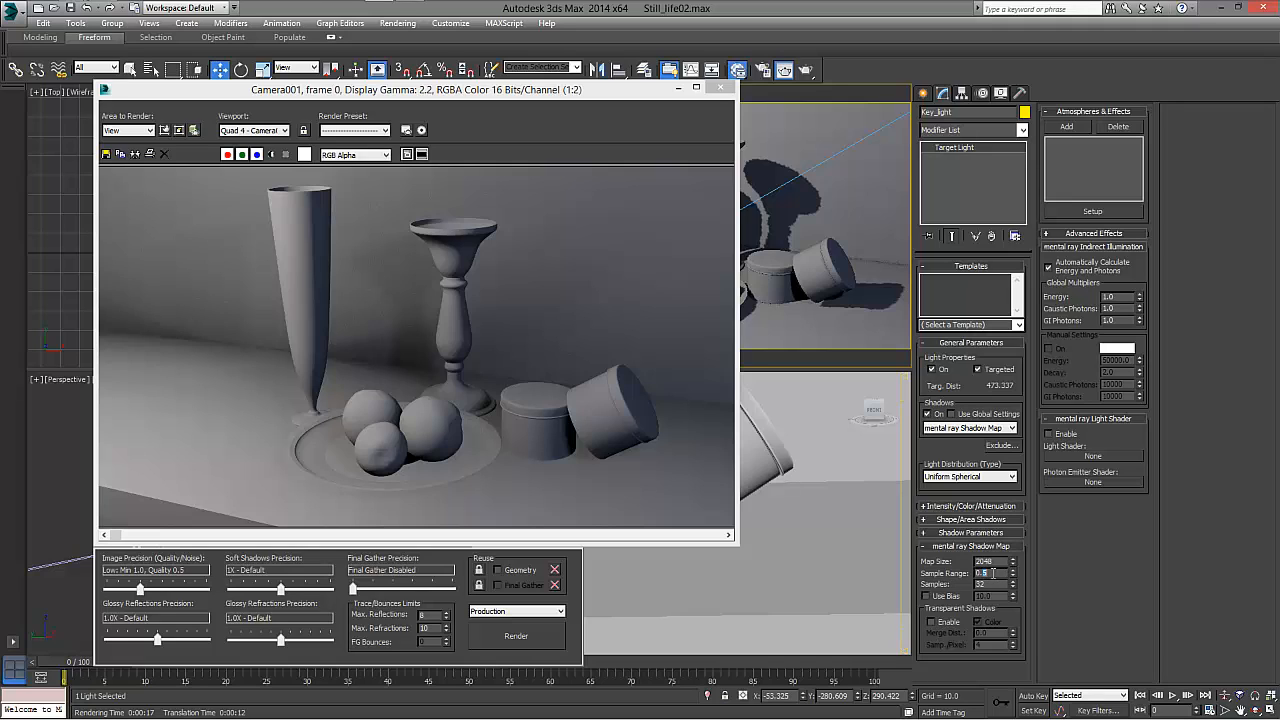
double_click(987, 572)
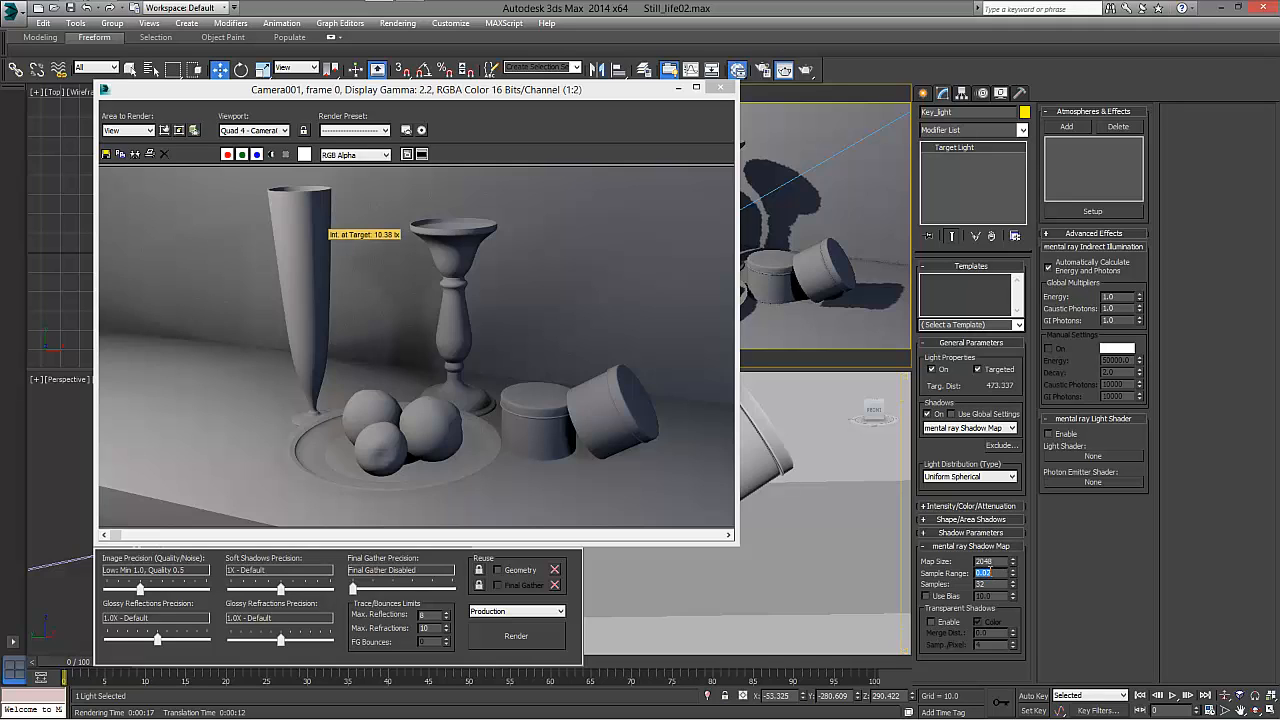
left_click(491, 632)
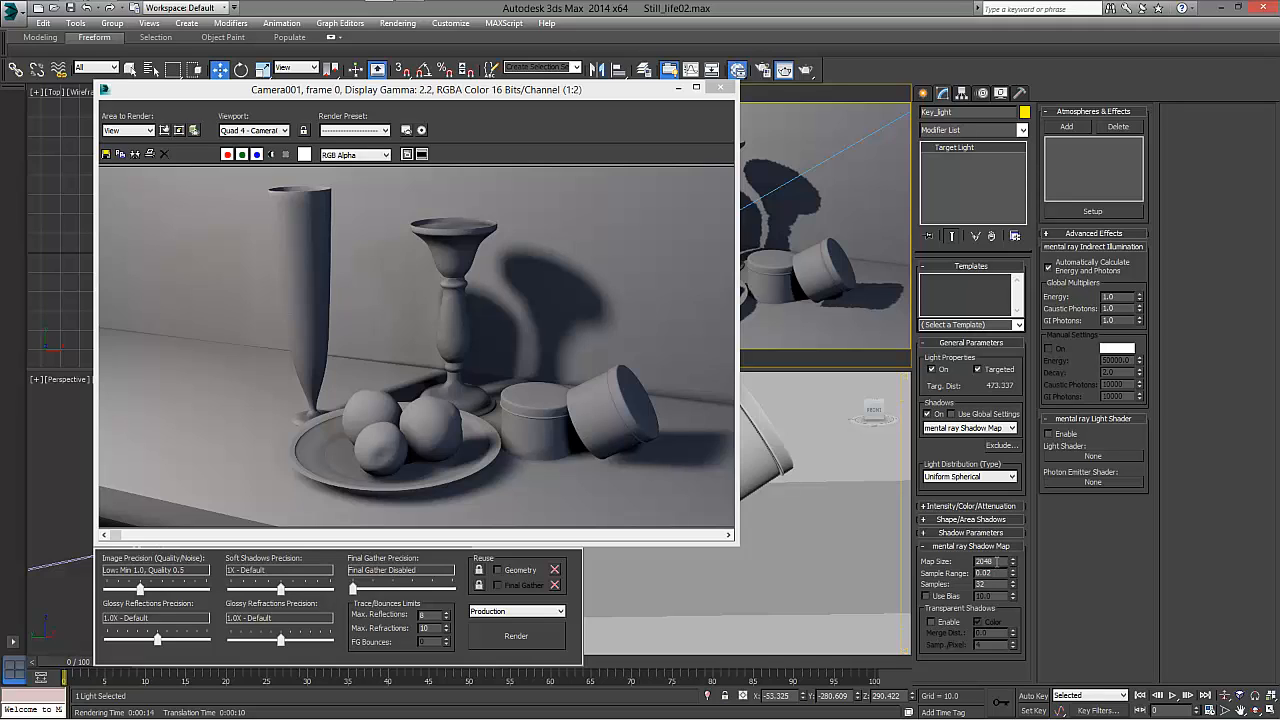
Set the shadow map size to 1024, clone the existing render for comparison and render again.
double_click(990, 562)
type("10")
key("Return")
left_click(136, 155)
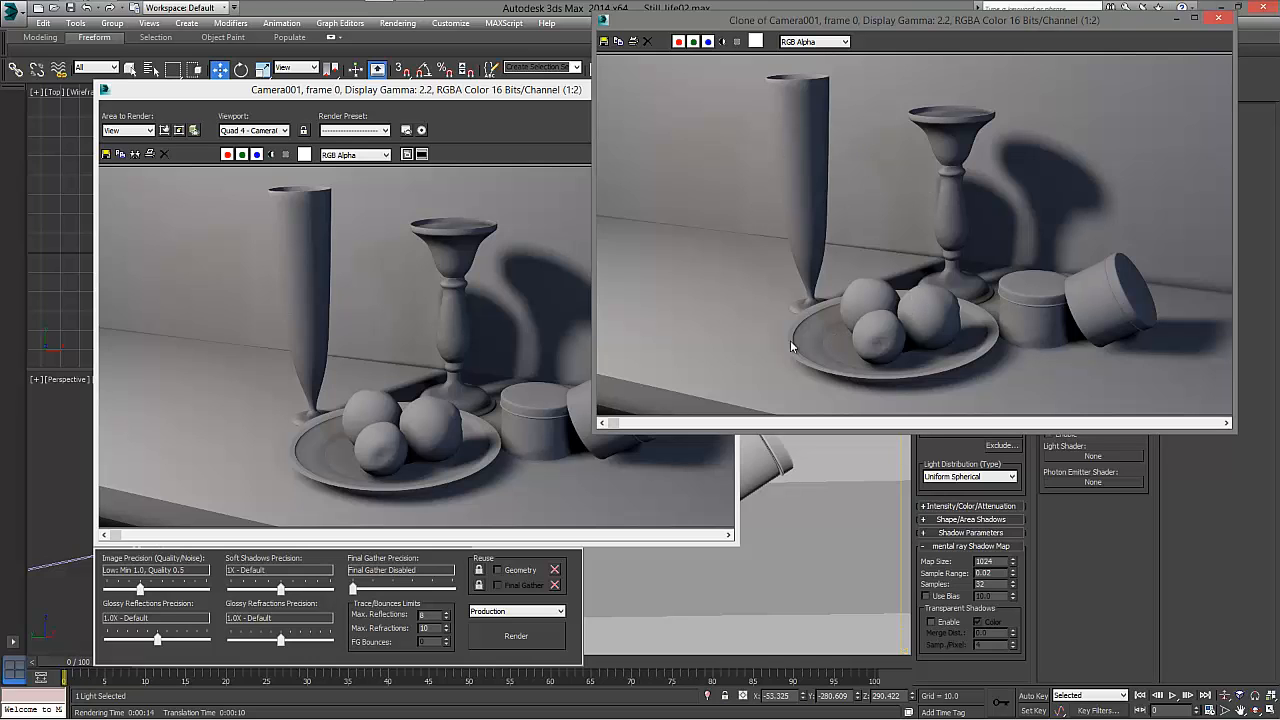
left_click(506, 635)
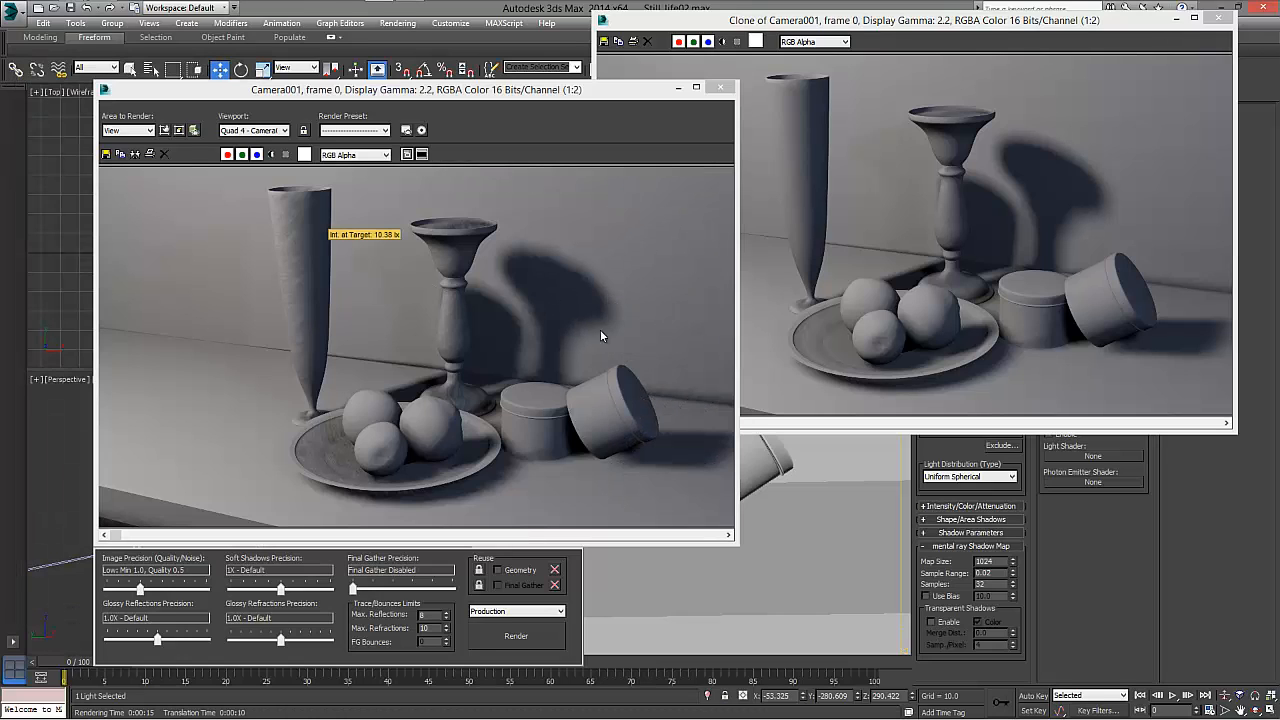
Set the shadow map's sample range to 0.06, re-render and move the render window aside.
double_click(988, 573)
key("Return")
key("BackSpace")
key("Return")
left_click(535, 646)
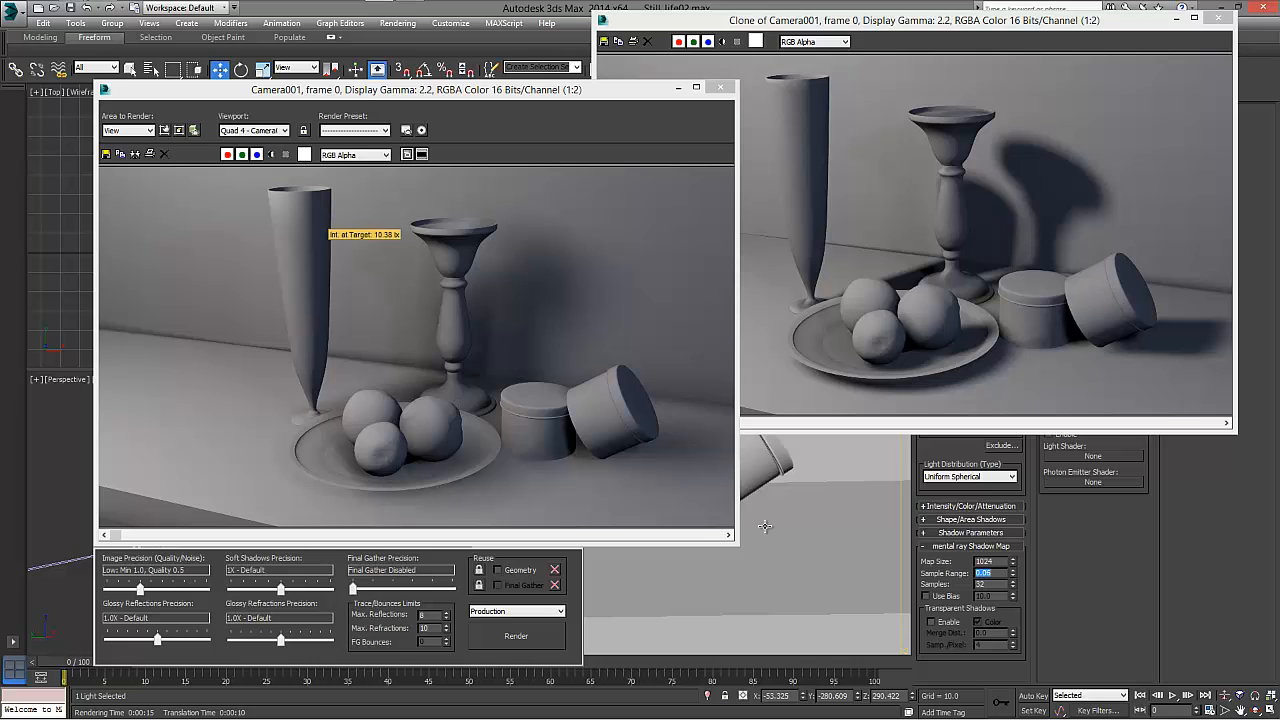
left_click(490, 636)
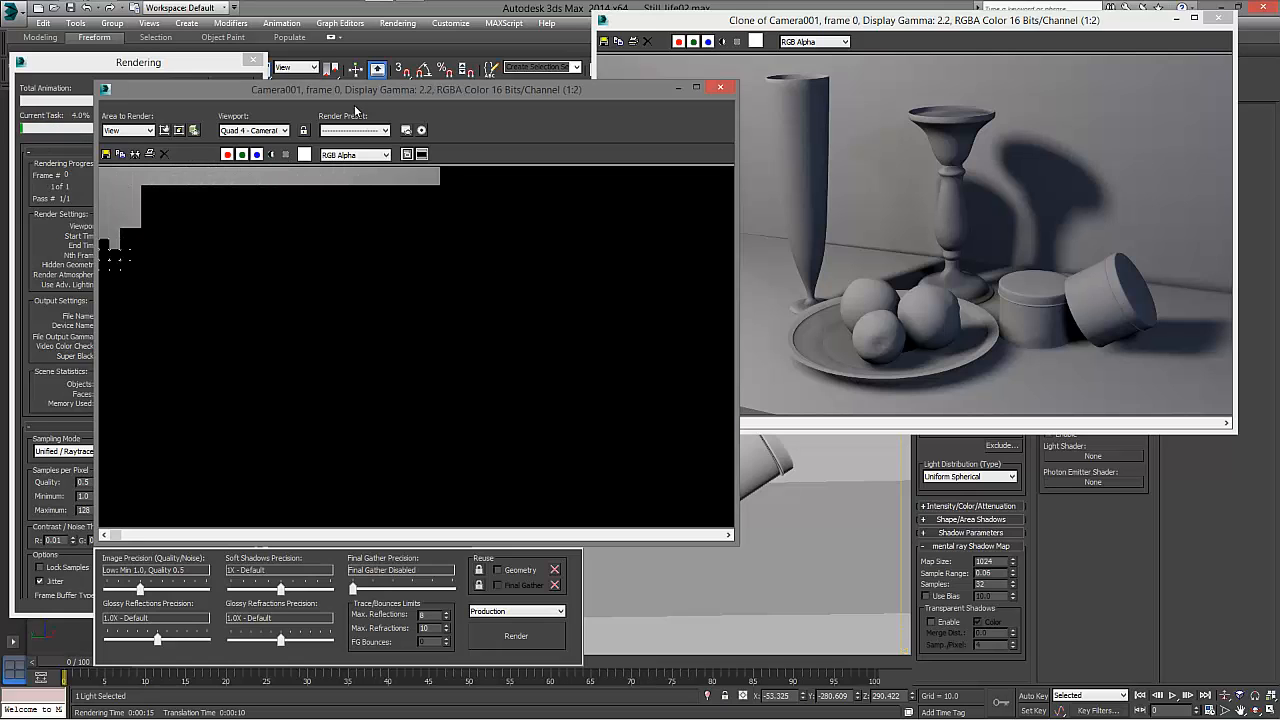
left_click_drag(353, 92, 521, 72)
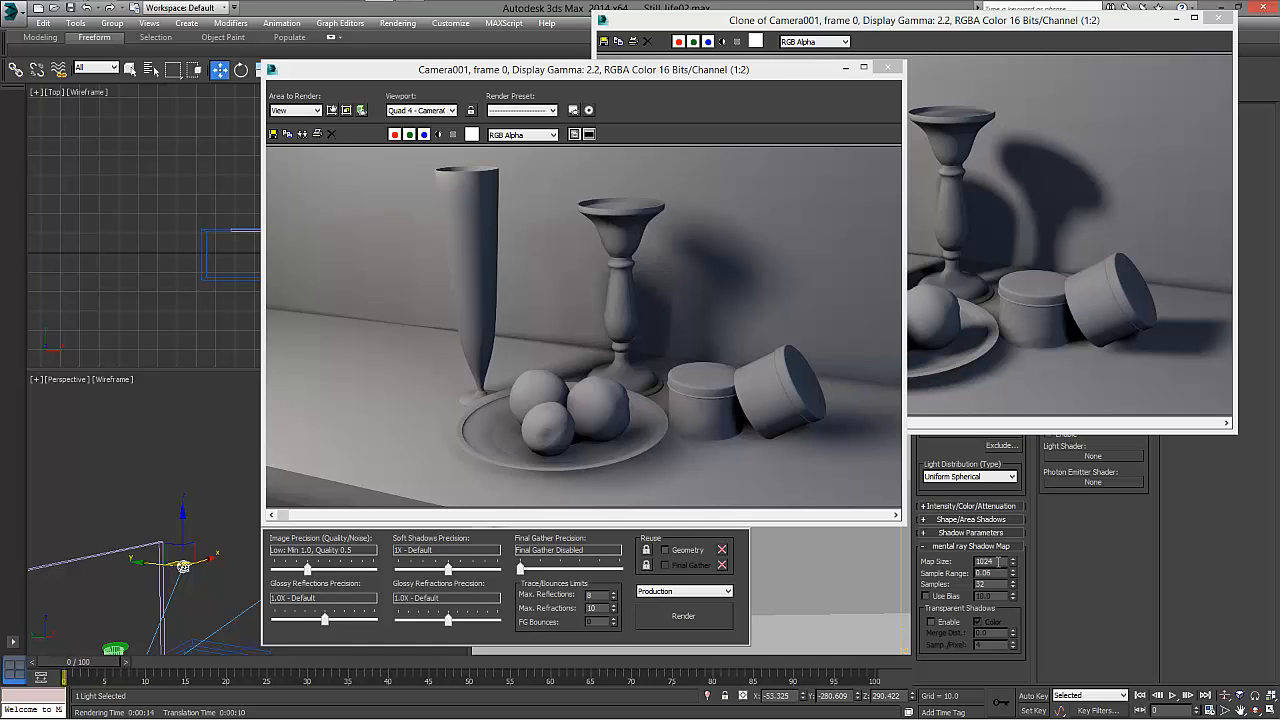
Set the key light's shadow map size to 2048 and its sample range to 0.03.
double_click(994, 562)
type("2048")
key("Return")
type("3")
key("Return")
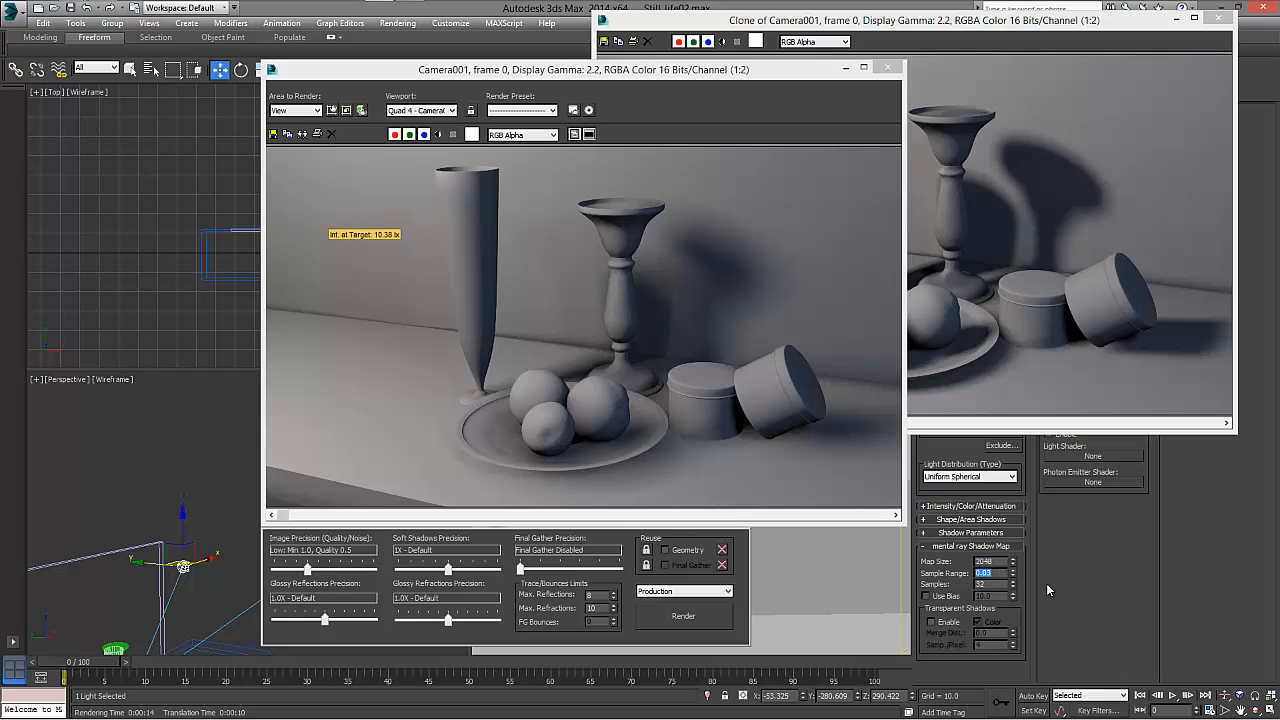
Set the shadow samples to 16, enable transparent shadows with 8 samples per pixel, and render the camera view.
key("Tab")
left_click(931, 623)
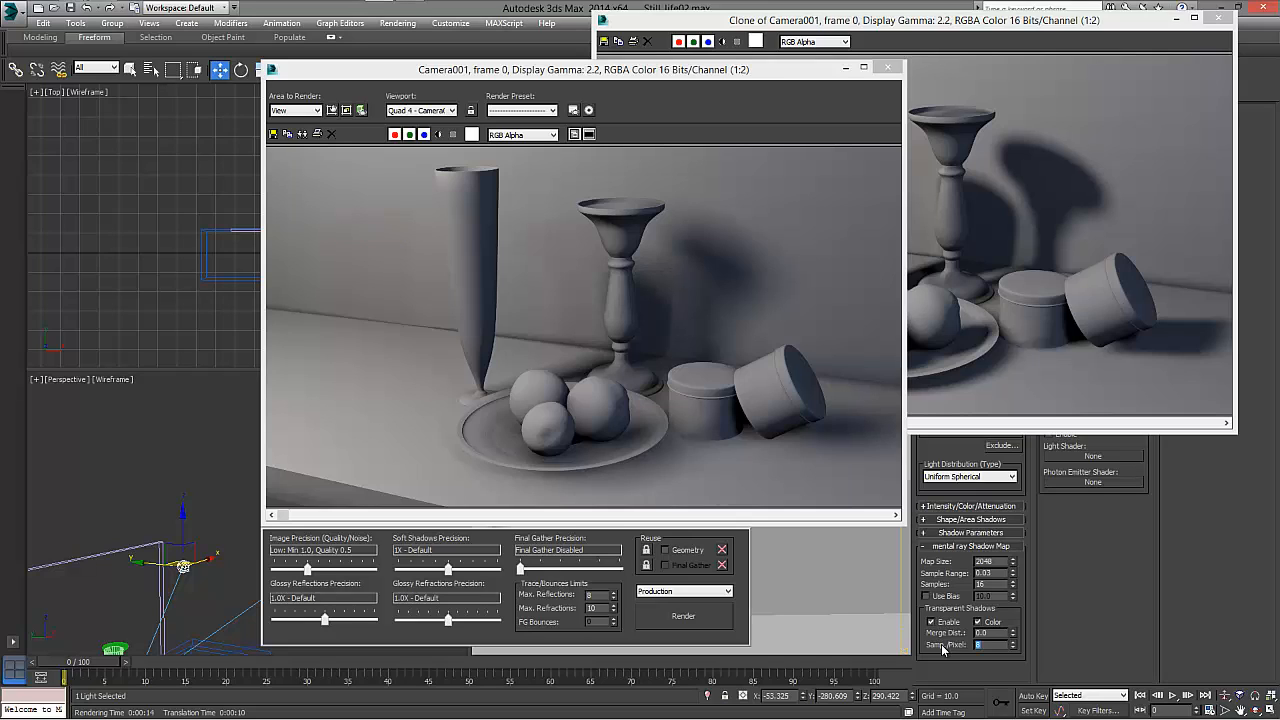
left_click(670, 617)
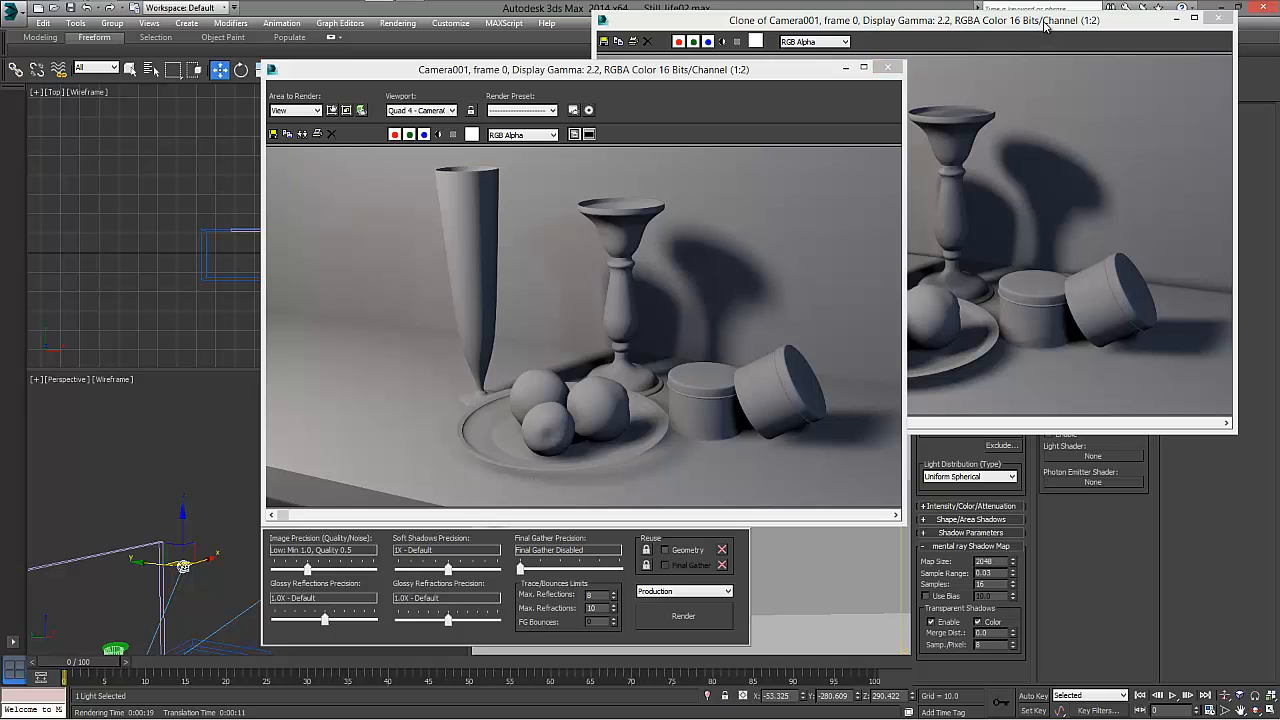
Check the cloned render against the new one, close it and move the render window clear of the upper viewports.
left_click_drag(1042, 20, 1022, 52)
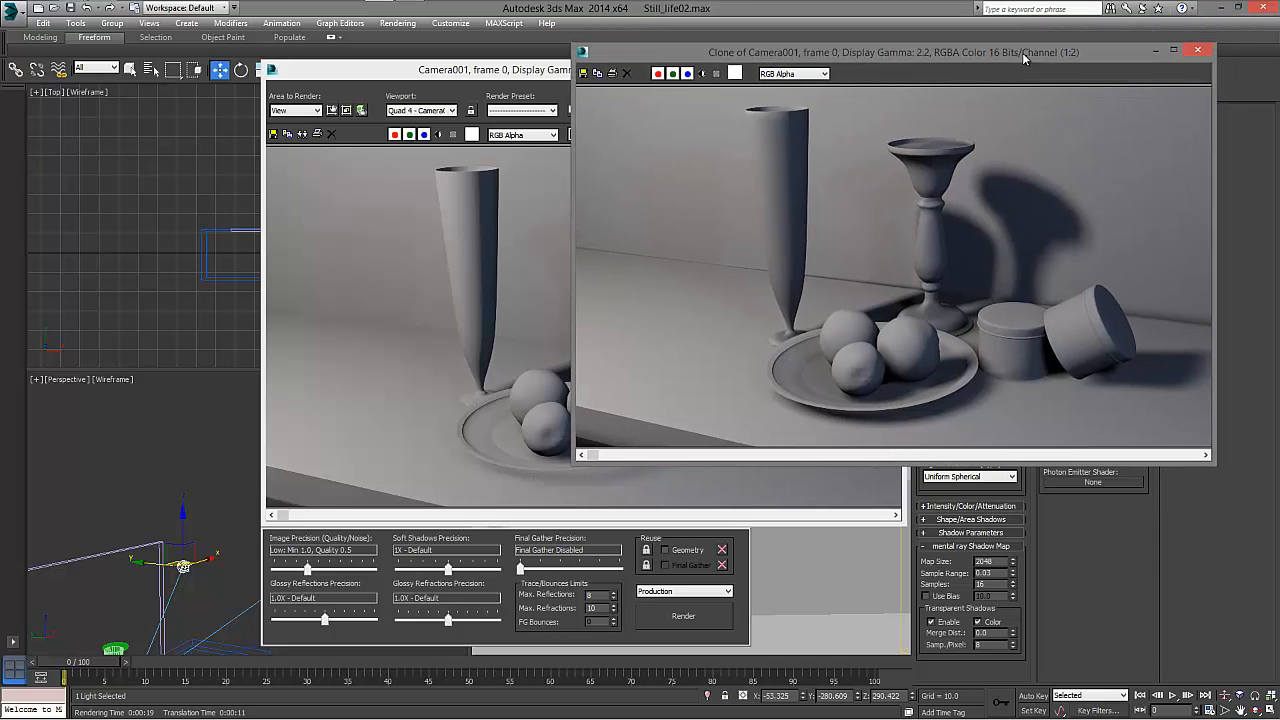
left_click(1197, 50)
left_click_drag(775, 68, 689, 376)
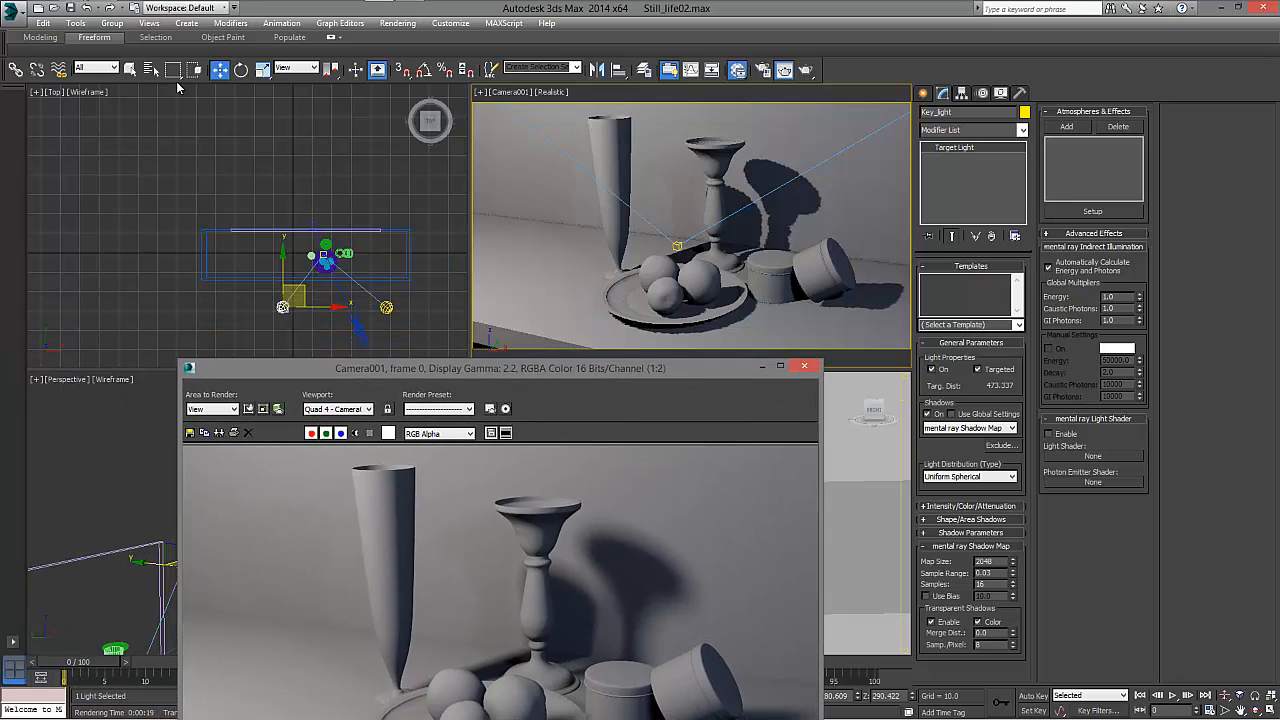
Open the Light Lister and set the fill light's shadow type to Adv. Ray Traced.
left_click(76, 23)
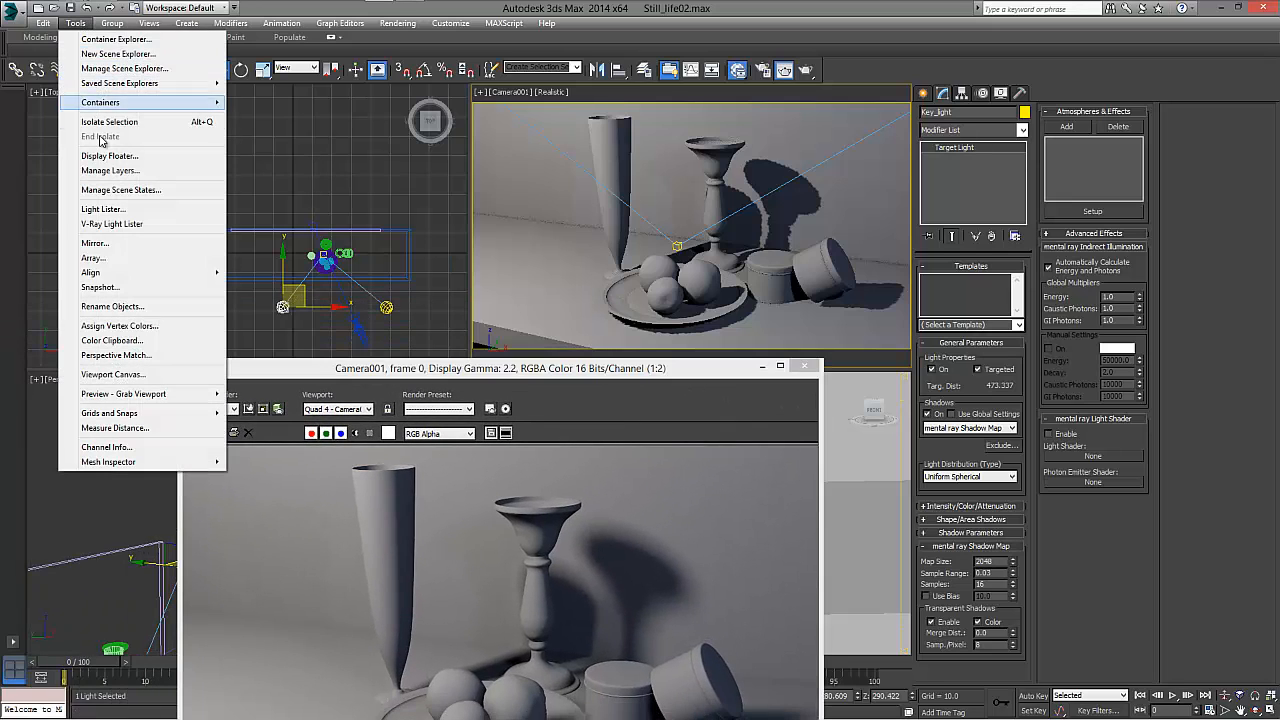
left_click(104, 211)
left_click_drag(587, 258, 531, 177)
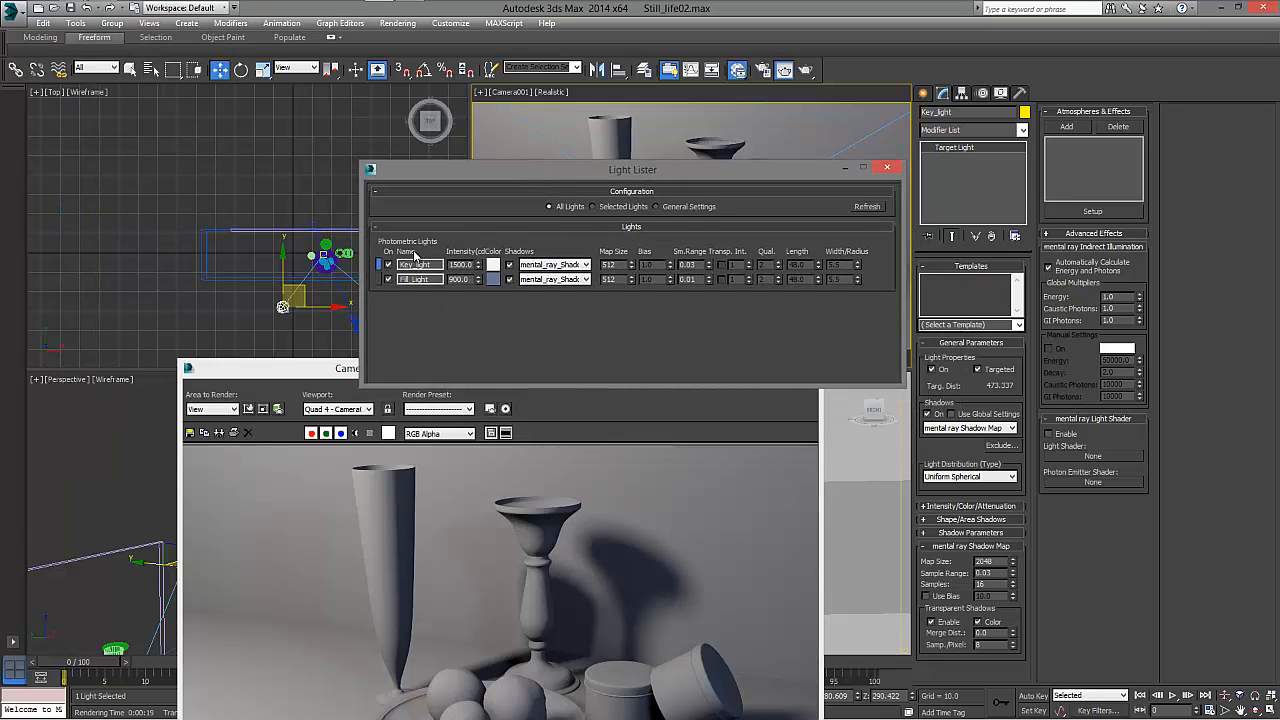
left_click(537, 281)
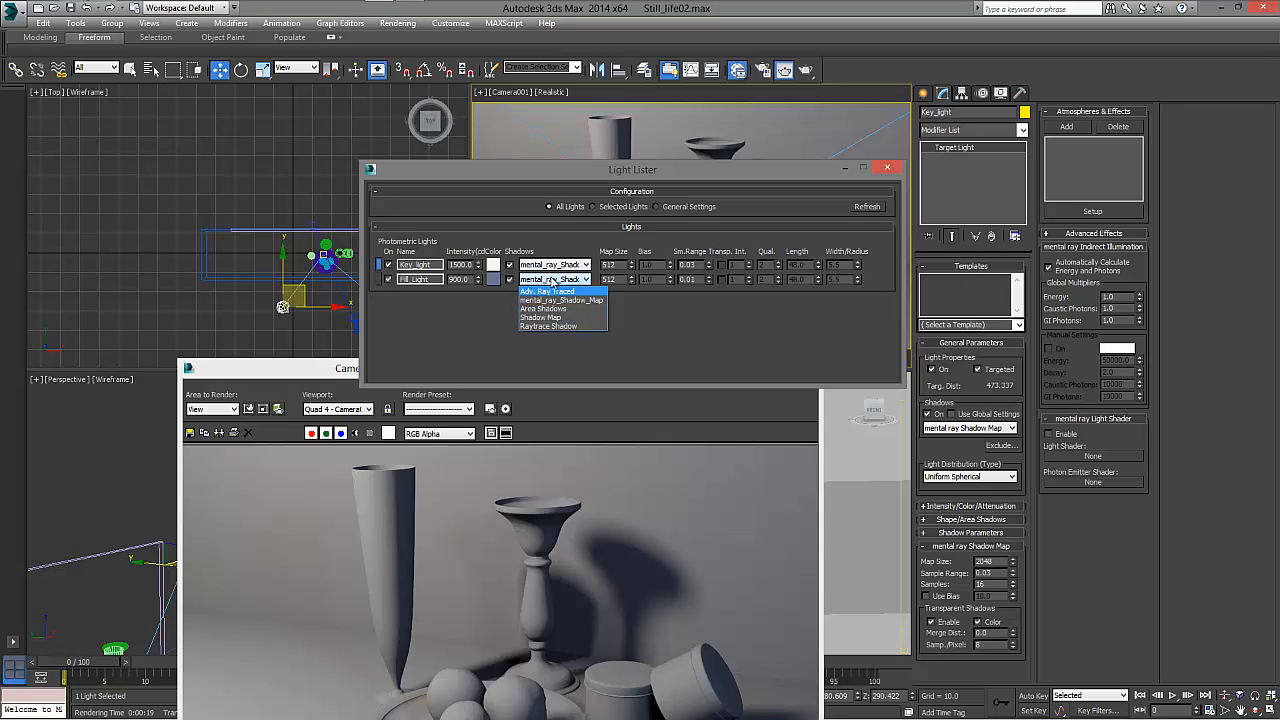
left_click(548, 292)
left_click(548, 292)
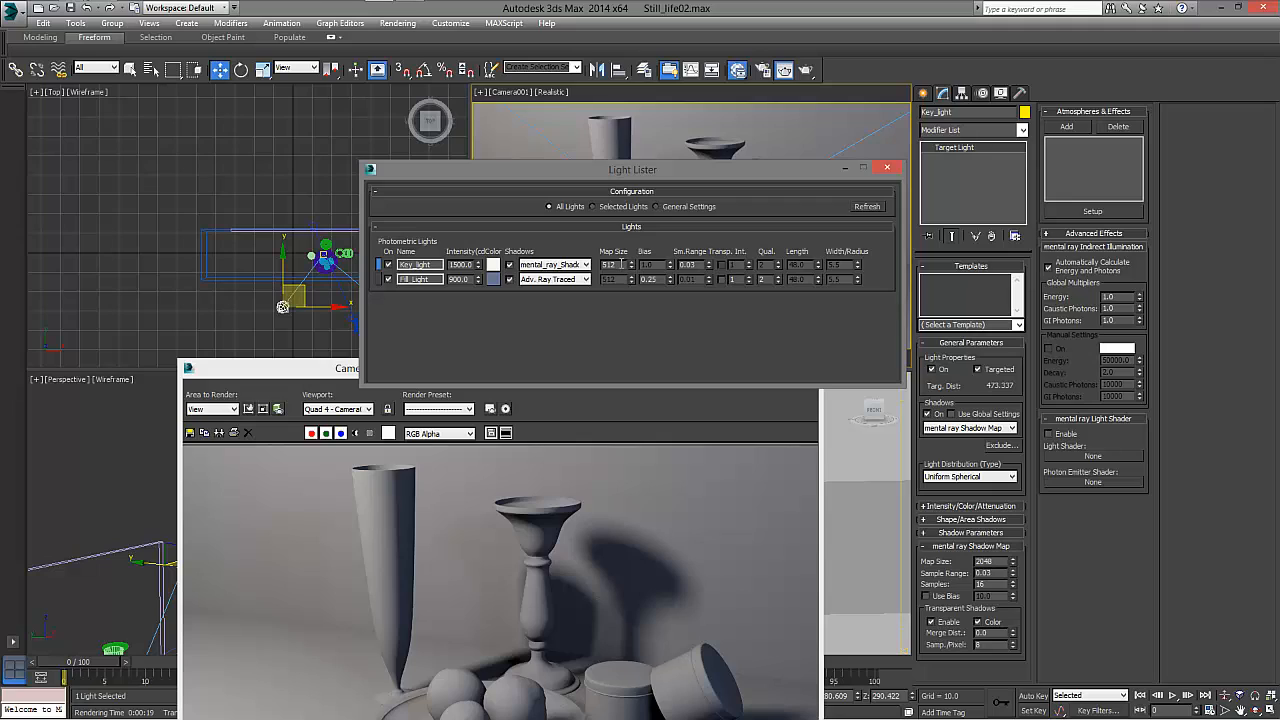
Set the key light's shadow map size to 2048 in the Light Lister and render the camera view.
left_click_drag(621, 264, 603, 267)
type("2048")
key("Return")
left_click_drag(350, 368, 300, 96)
left_click(546, 643)
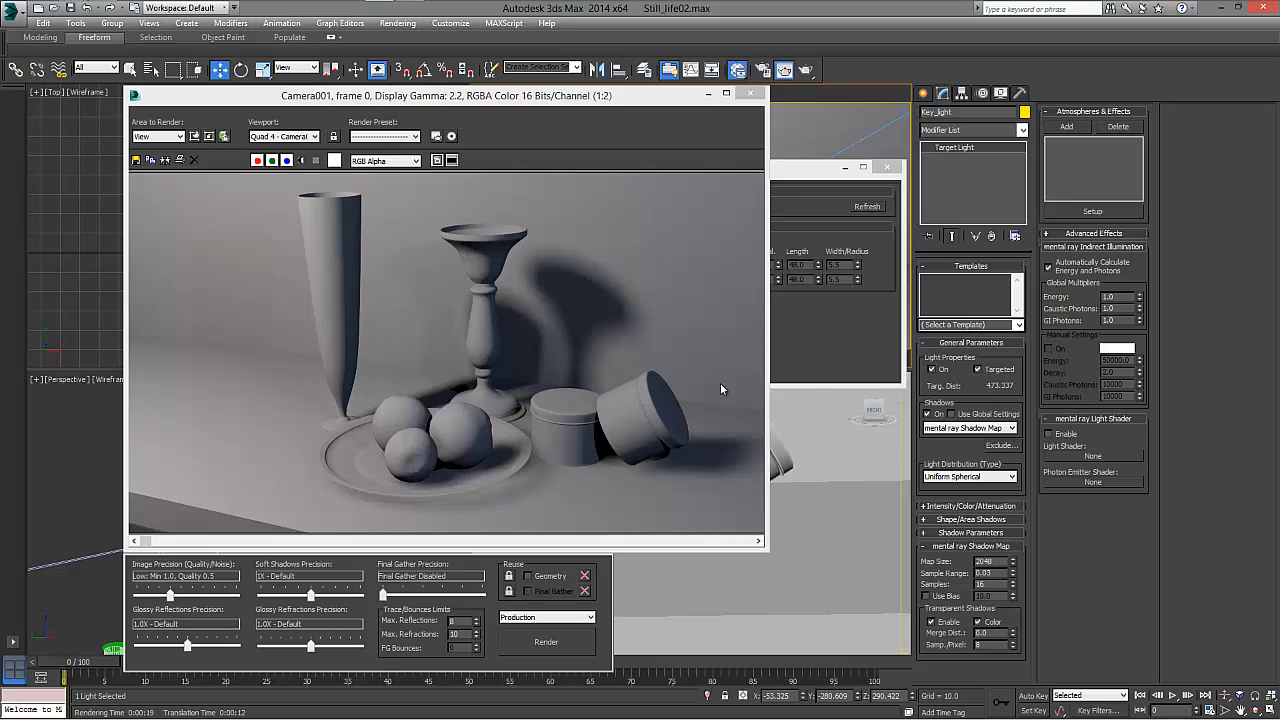
Set the fill light's shadow type back to mental ray Shadow Map in the Light Lister.
left_click(842, 352)
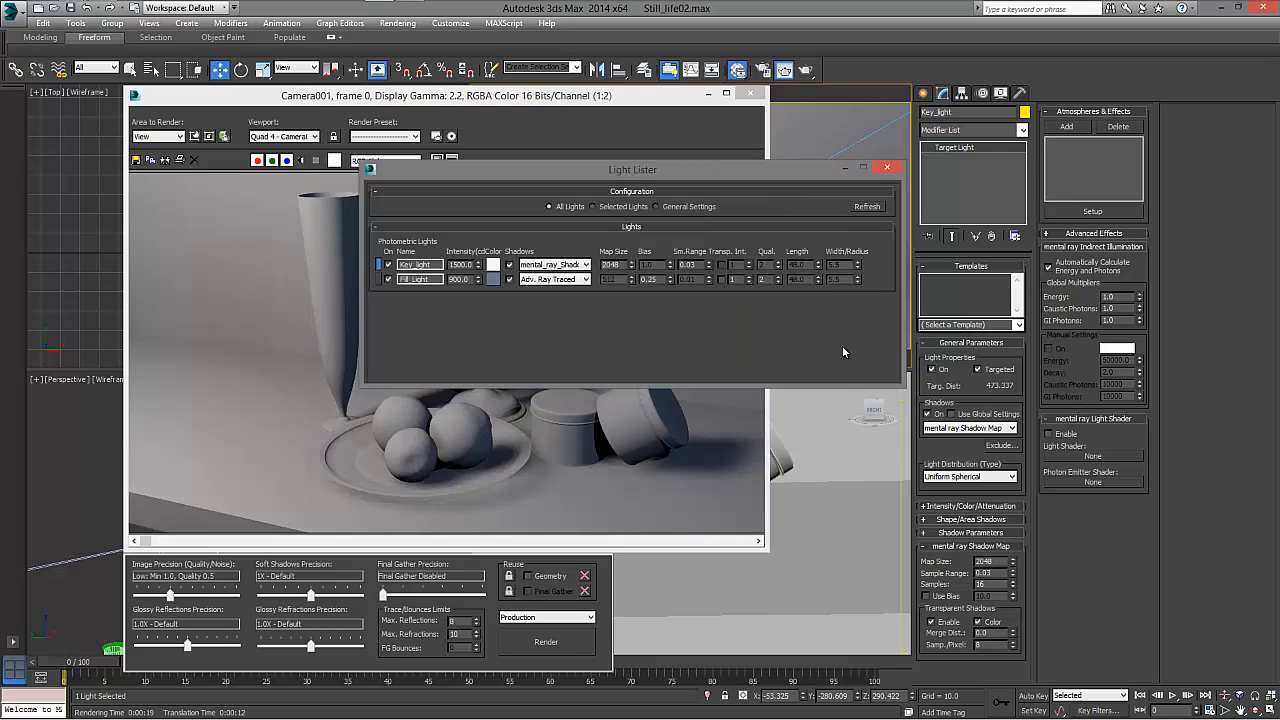
left_click(563, 280)
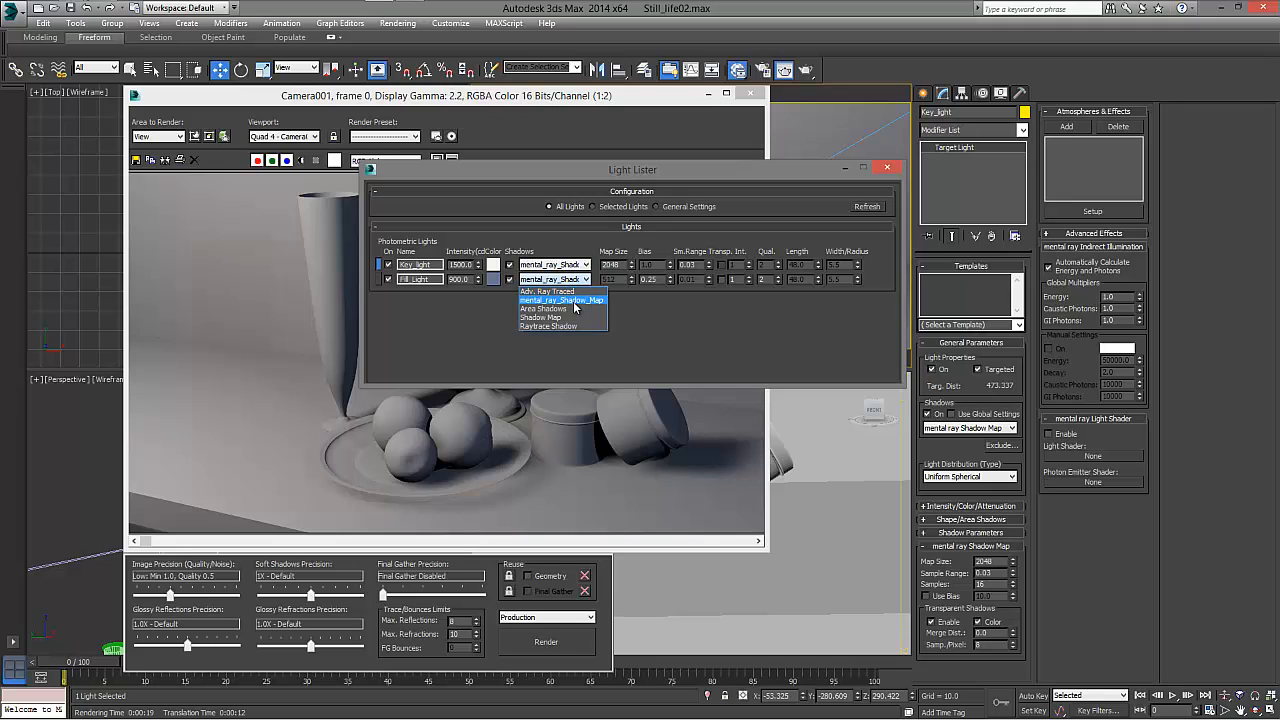
left_click(573, 310)
double_click(619, 280)
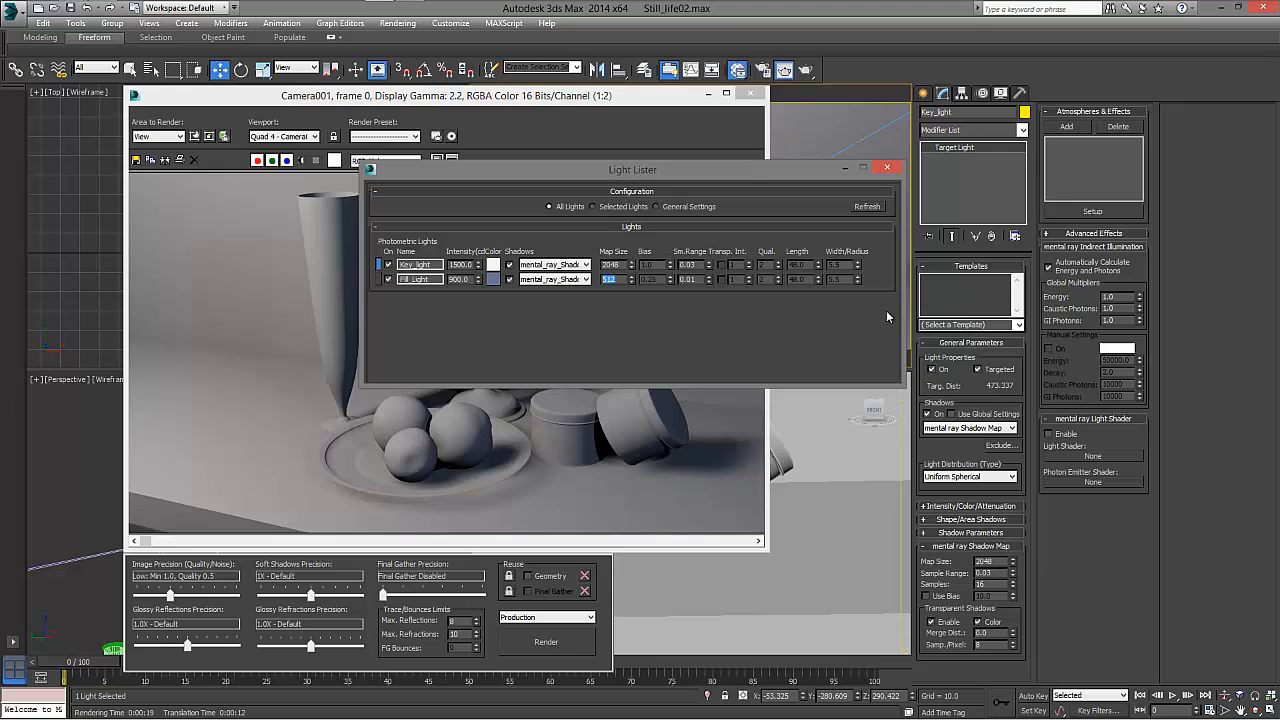
Select the fill light and set its mental ray shadow map sample range to 0.02.
left_click(379, 280)
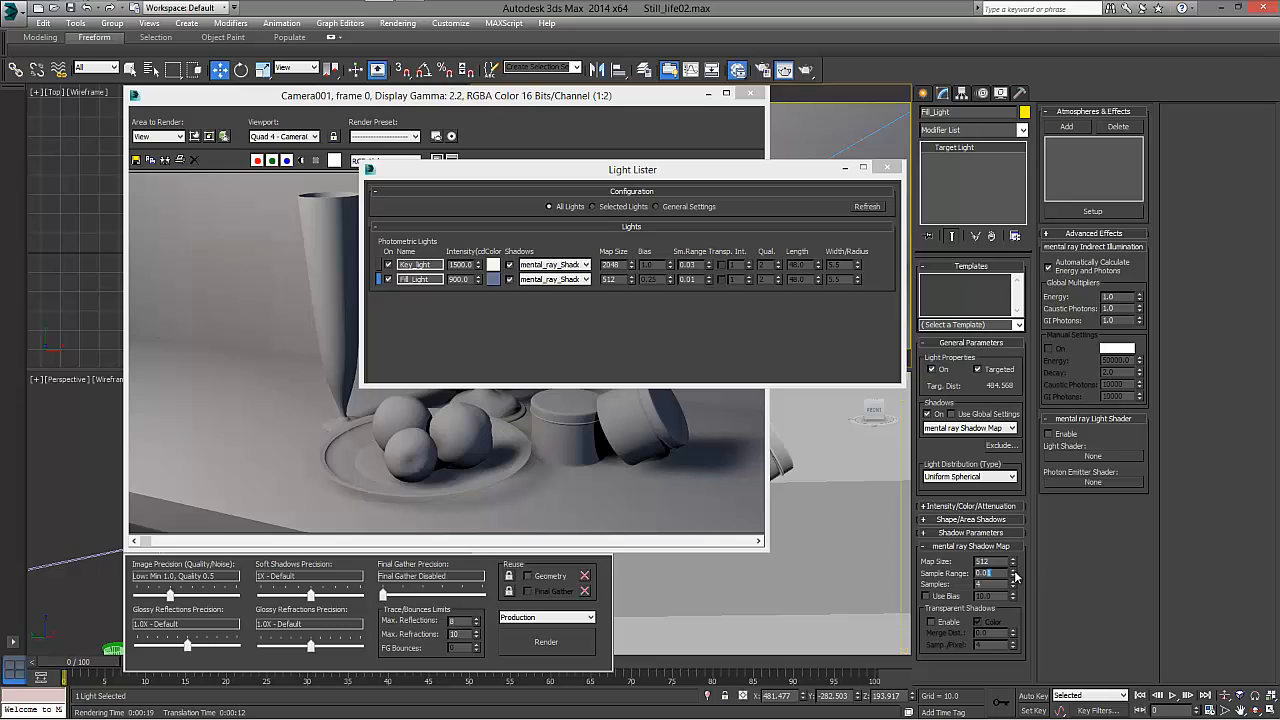
type("0.02")
key("Tab")
Select the key light and adjust its filter color towards a slightly warmer tone.
left_click(378, 267)
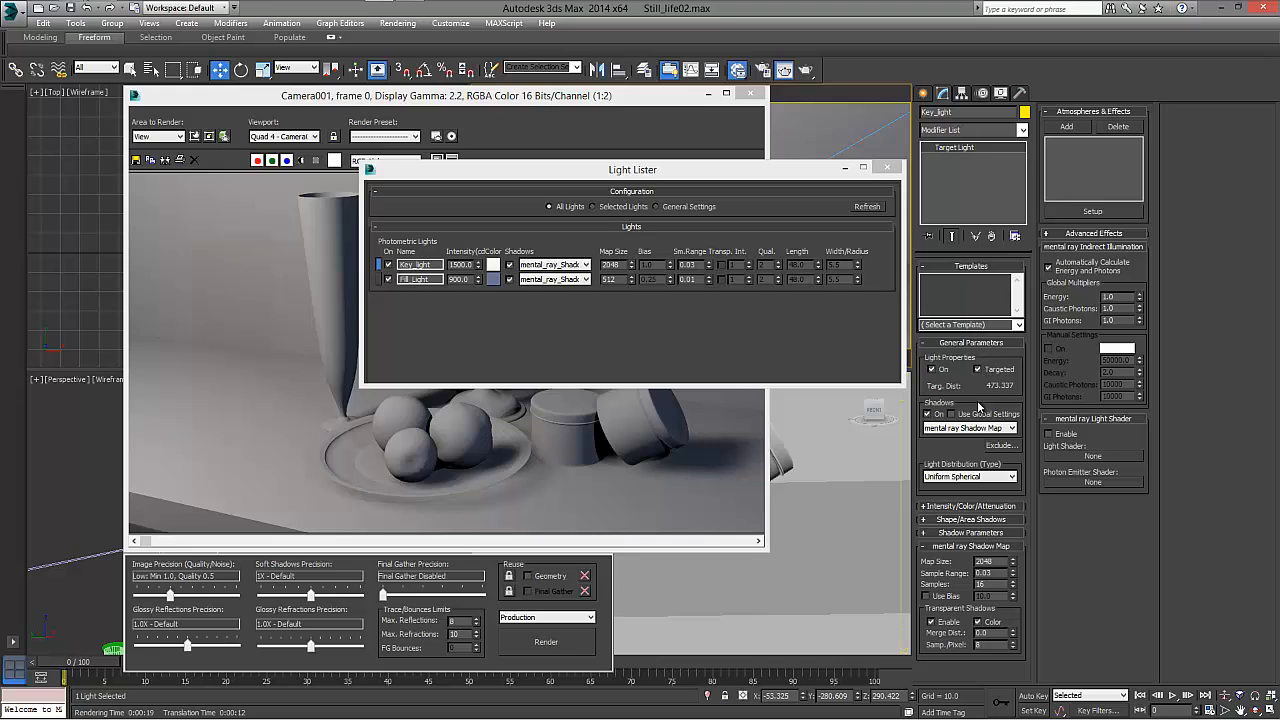
left_click(951, 508)
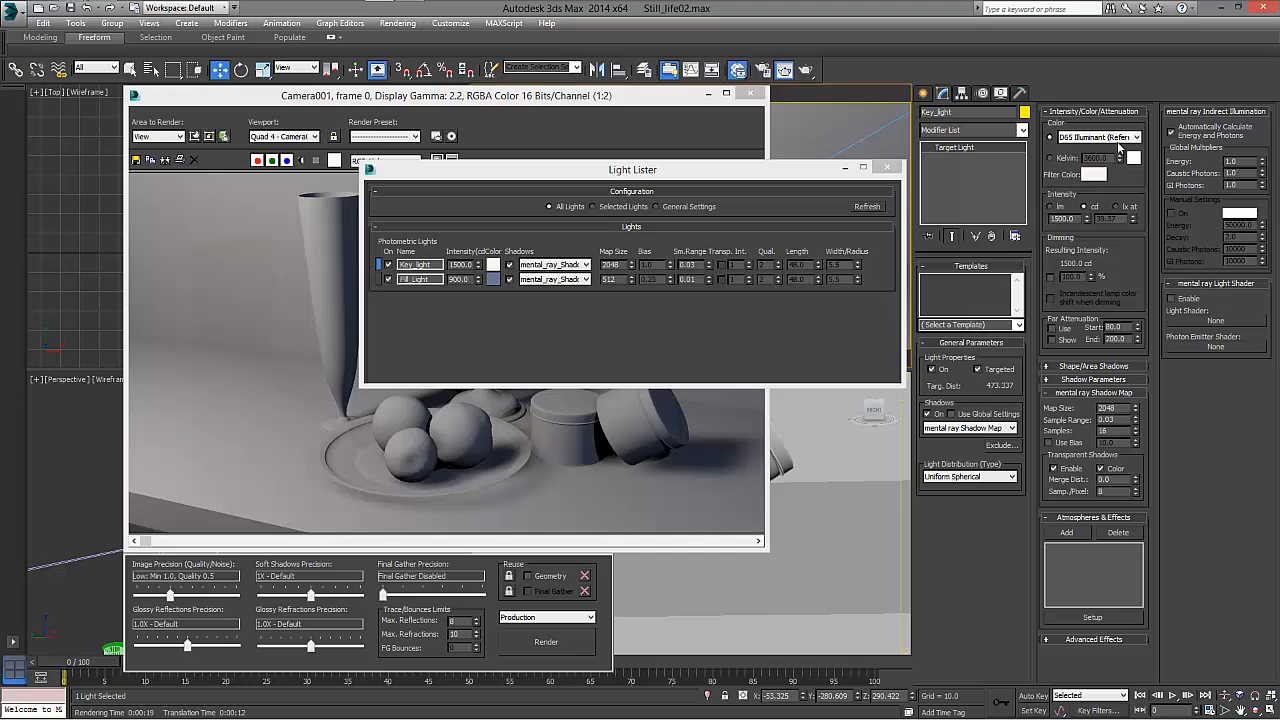
left_click(1118, 146)
left_click(1127, 156)
left_click(1095, 175)
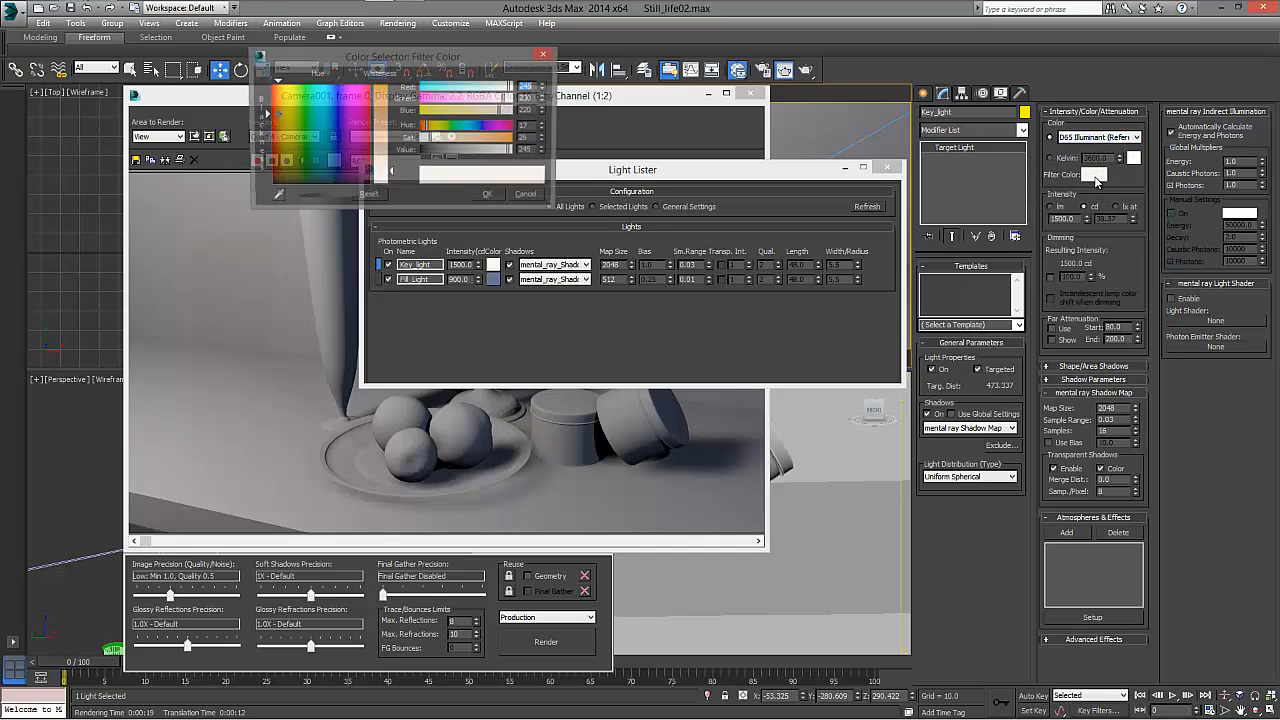
left_click_drag(394, 176, 392, 144)
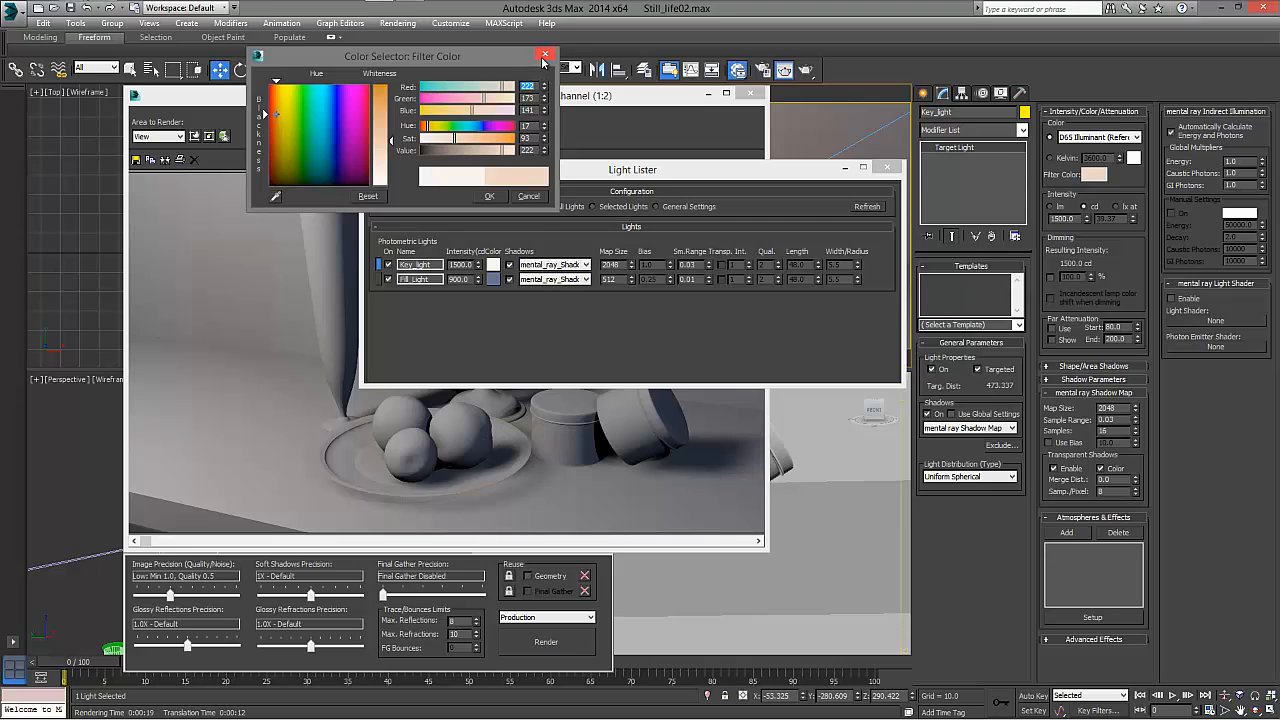
left_click(543, 55)
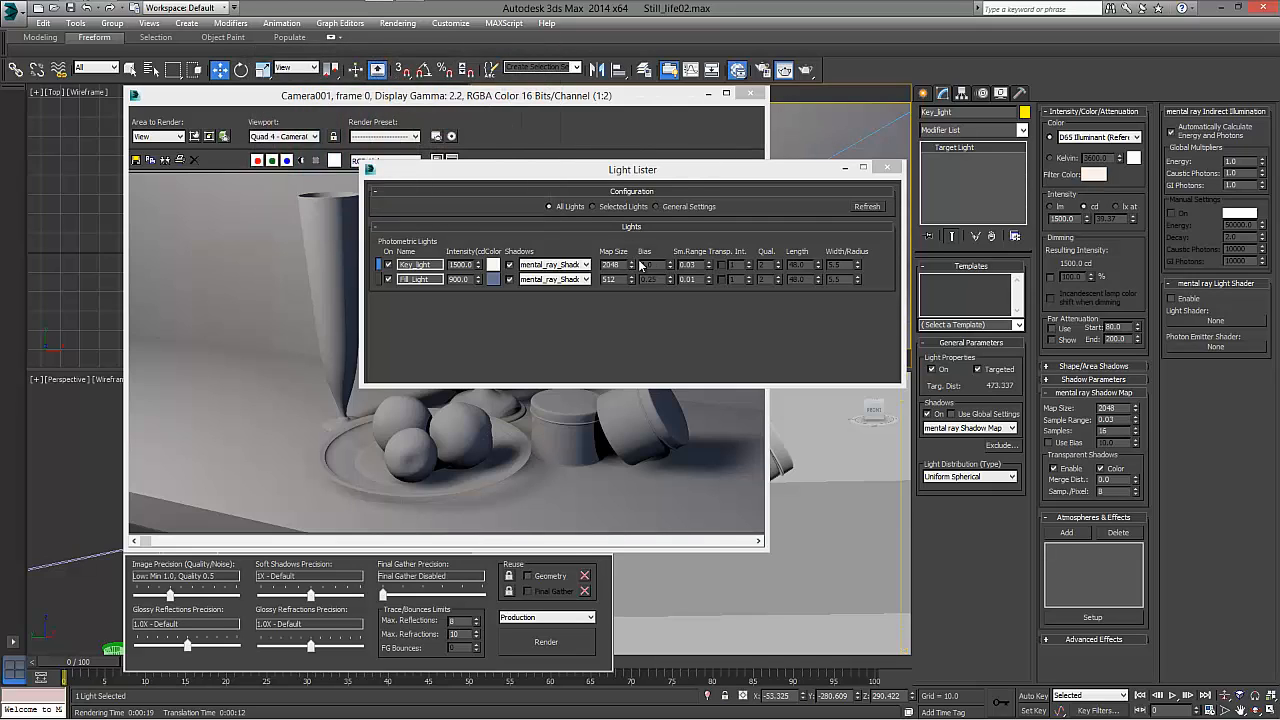
Clone the current render, render the camera view again and move the render window clear of the Light Lister.
left_click(168, 161)
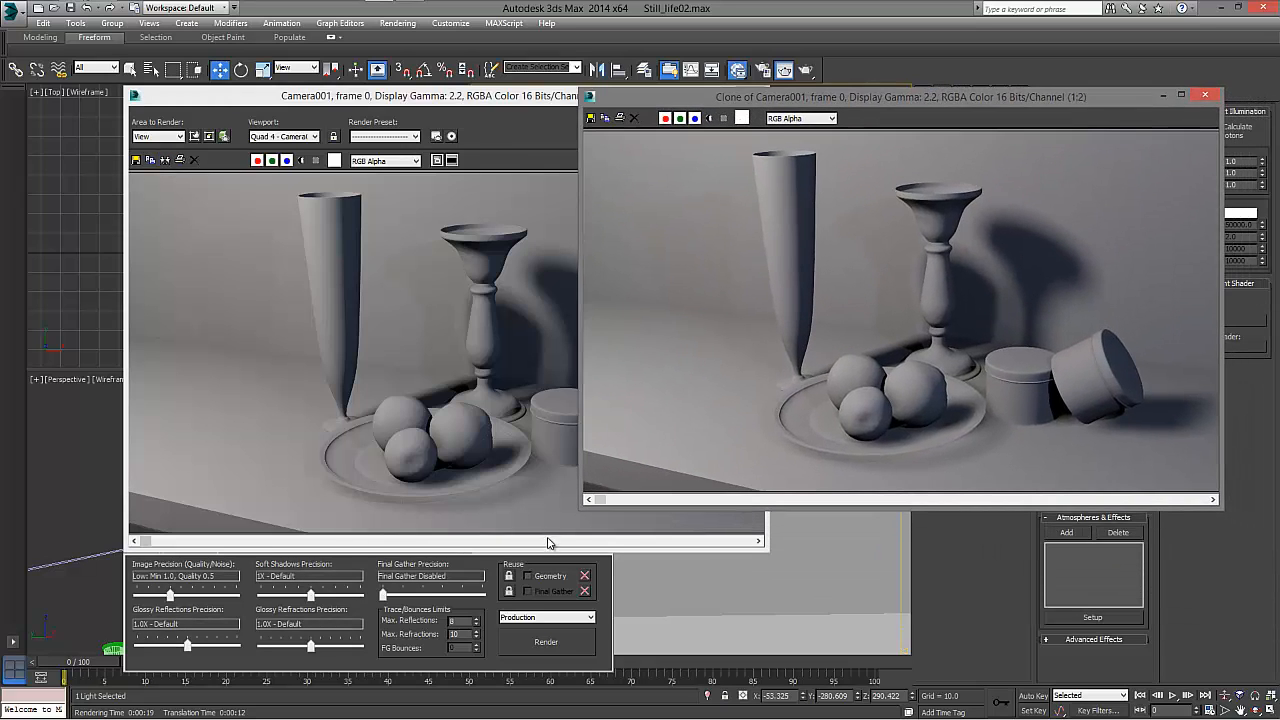
left_click(514, 644)
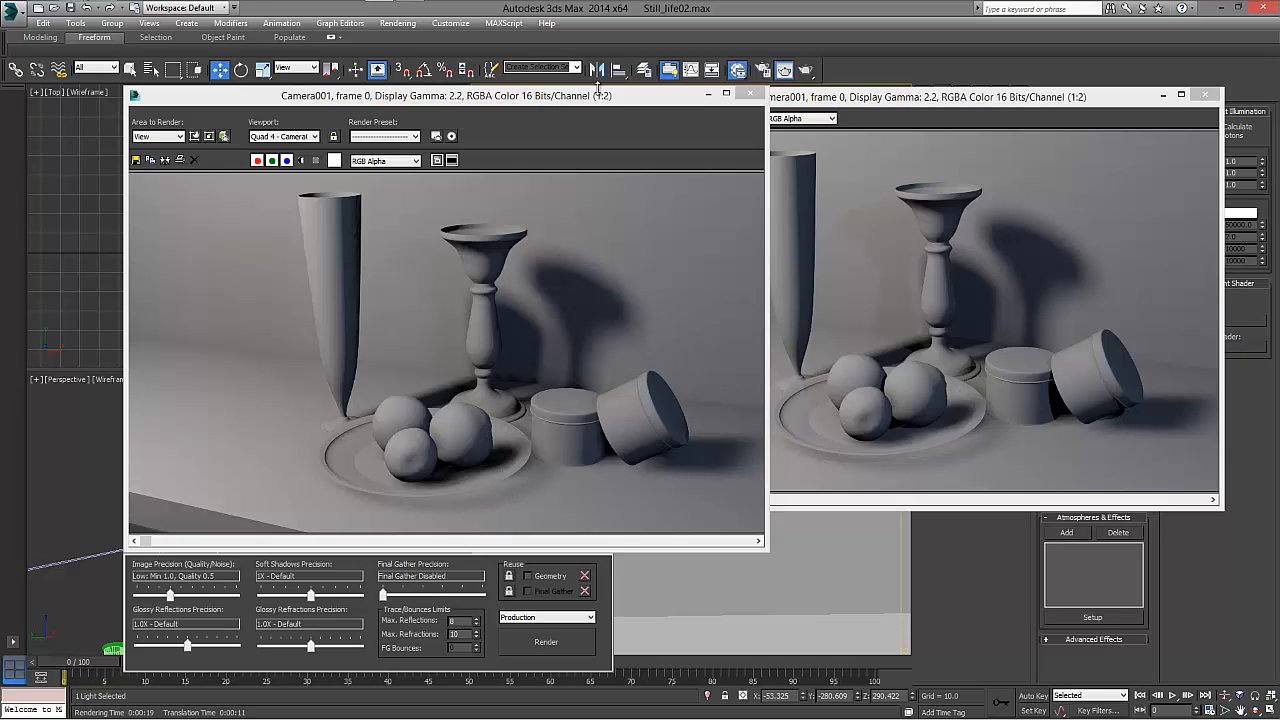
mouse_move(590, 96)
left_mouse_down()
mouse_move(663, 195)
mouse_move(729, 254)
mouse_move(593, 216)
left_mouse_up()
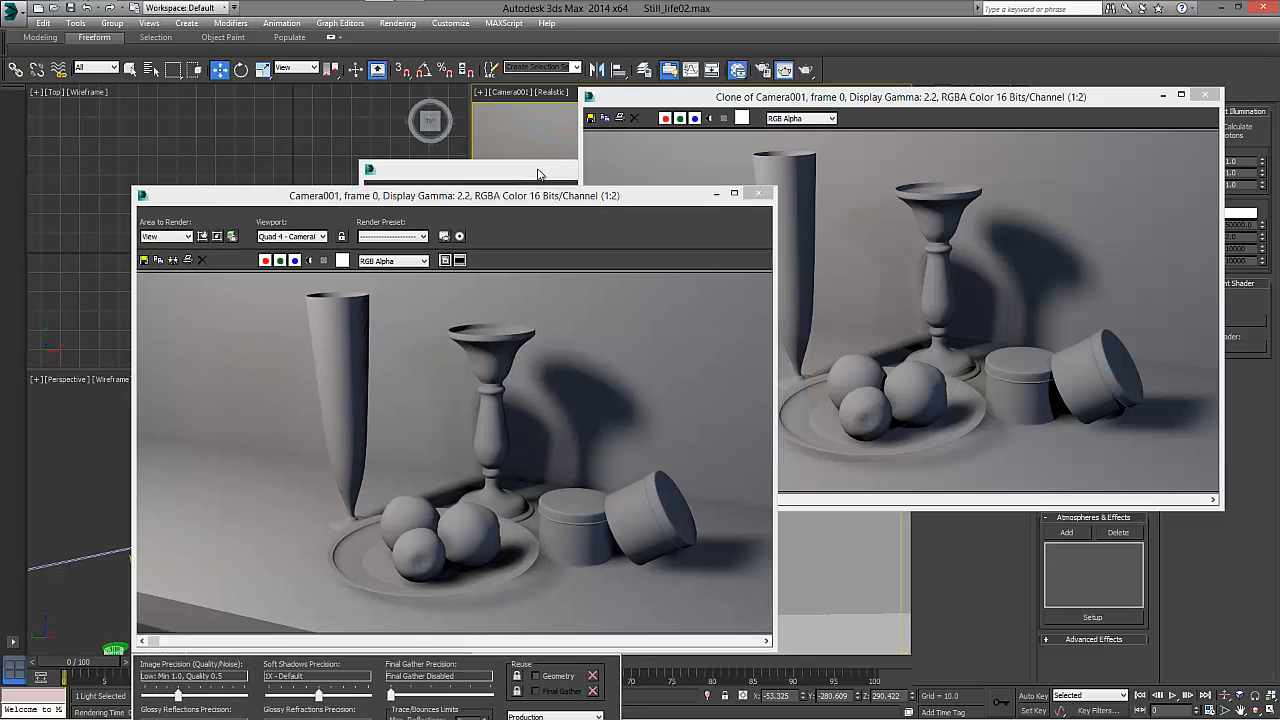
Rearrange the Light Lister and render window, and set the fill light's shadow map size to 1024.
left_click(470, 170)
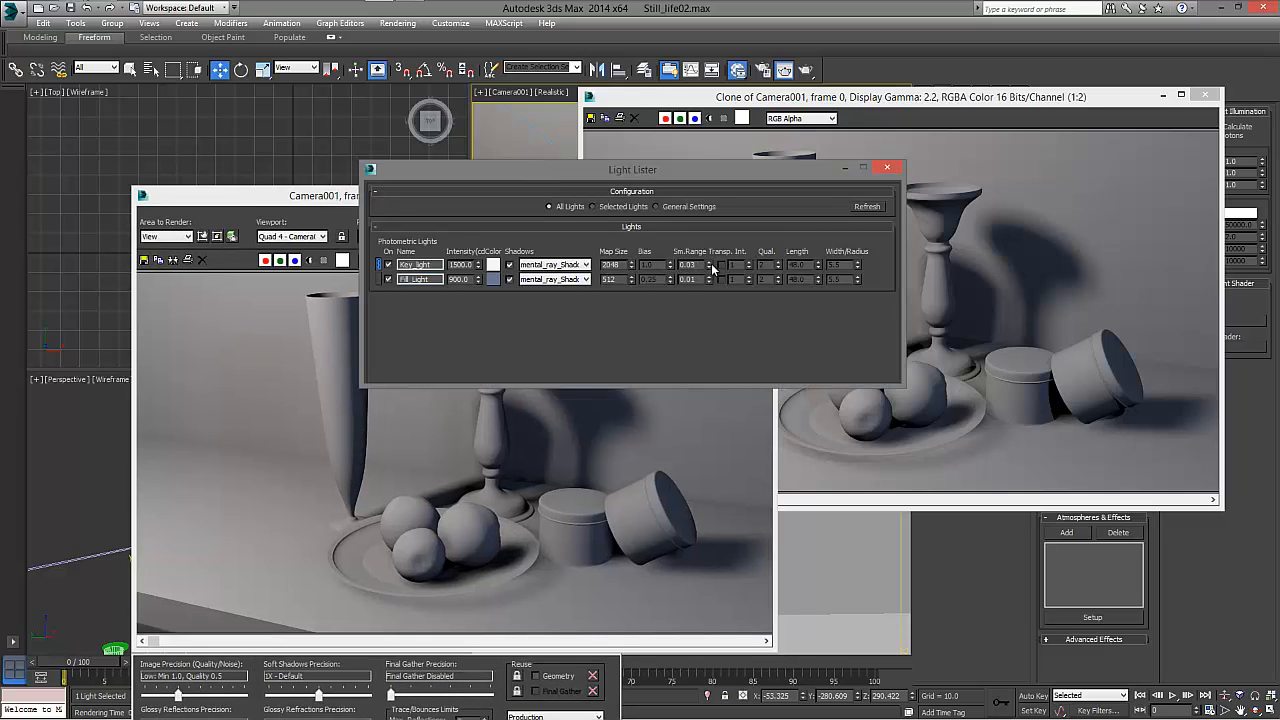
double_click(605, 279)
left_click_drag(643, 169, 793, 75)
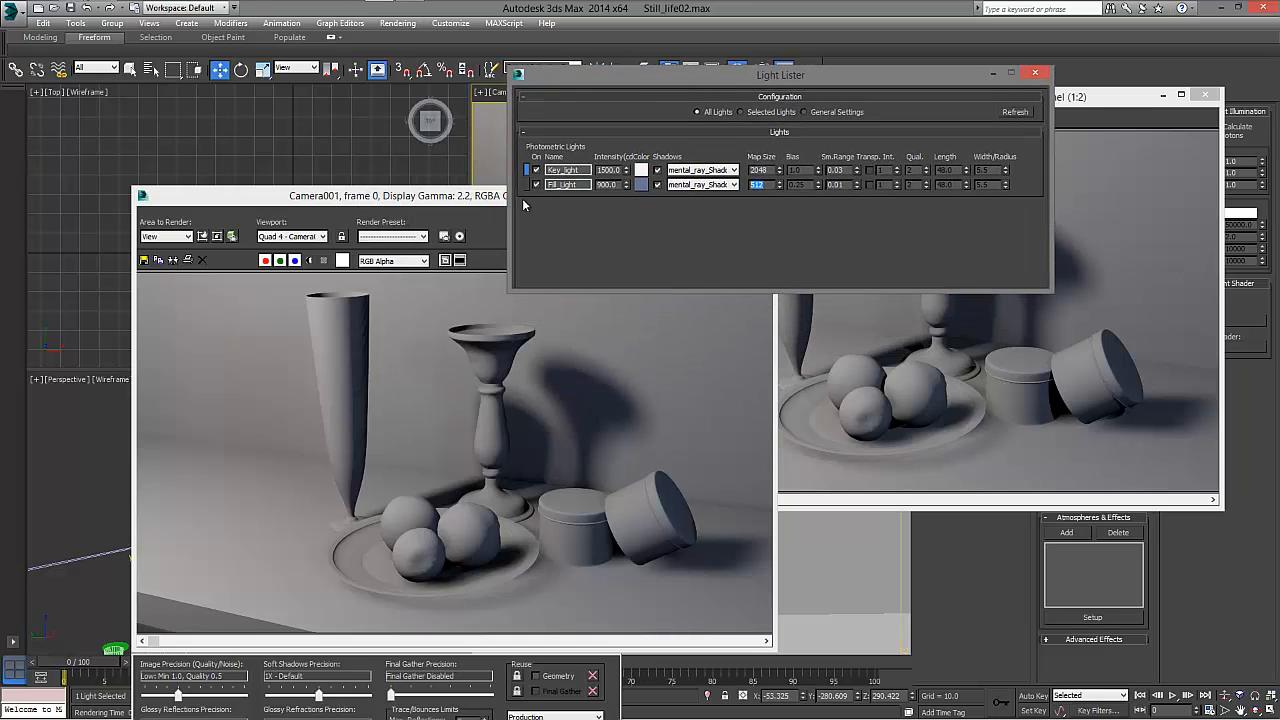
left_click_drag(480, 195, 463, 108)
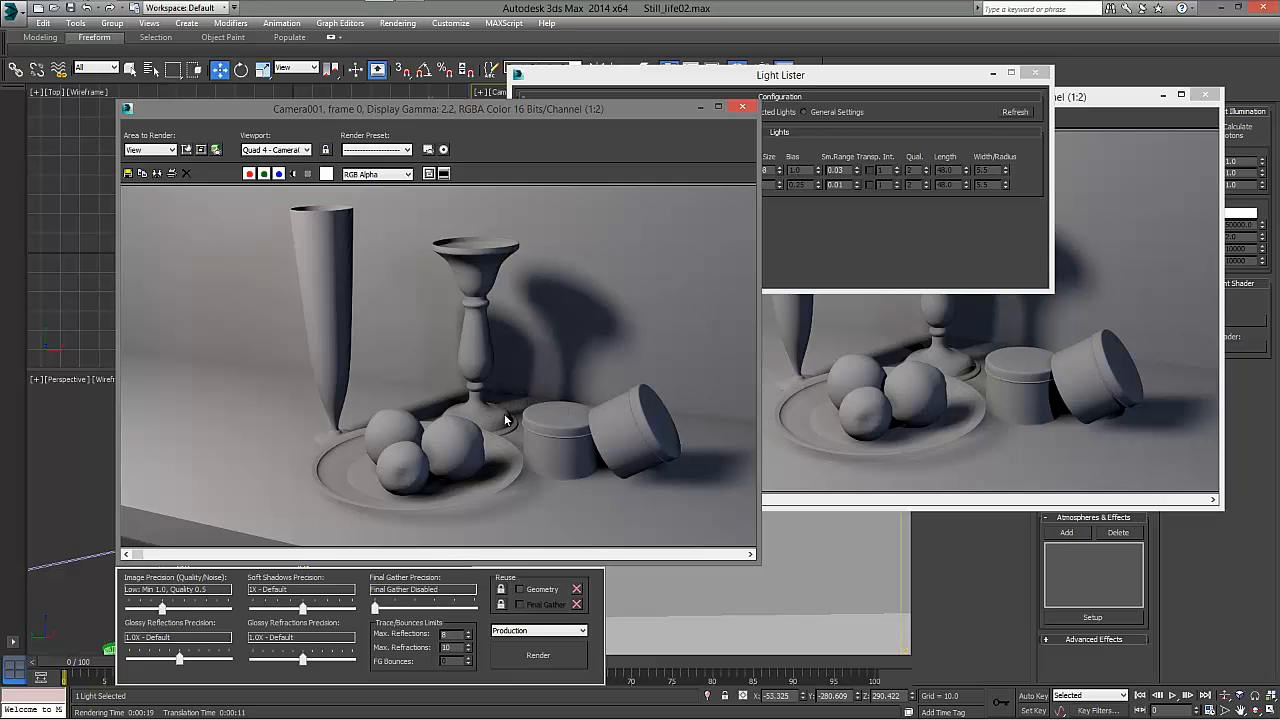
left_click(801, 234)
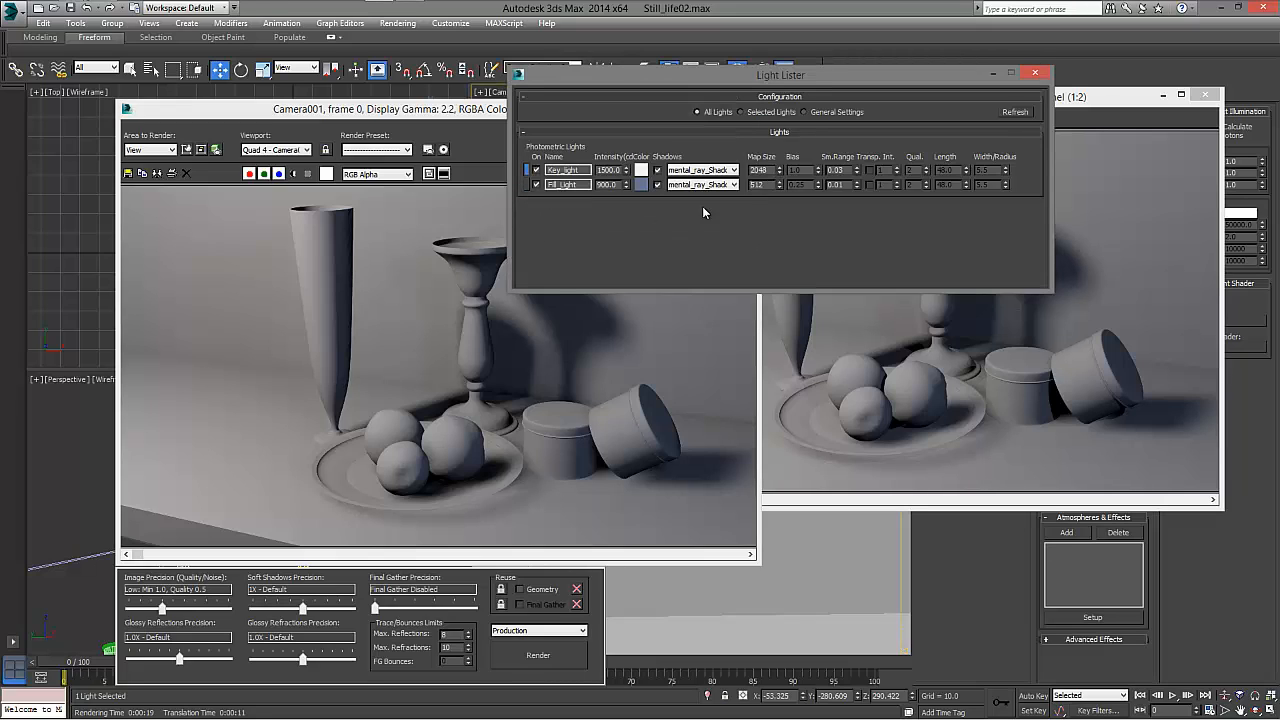
double_click(757, 184)
type("1024")
key("Return")
Close the old clone, clone the current render and re-render the camera view.
left_click(836, 497)
left_click(1201, 100)
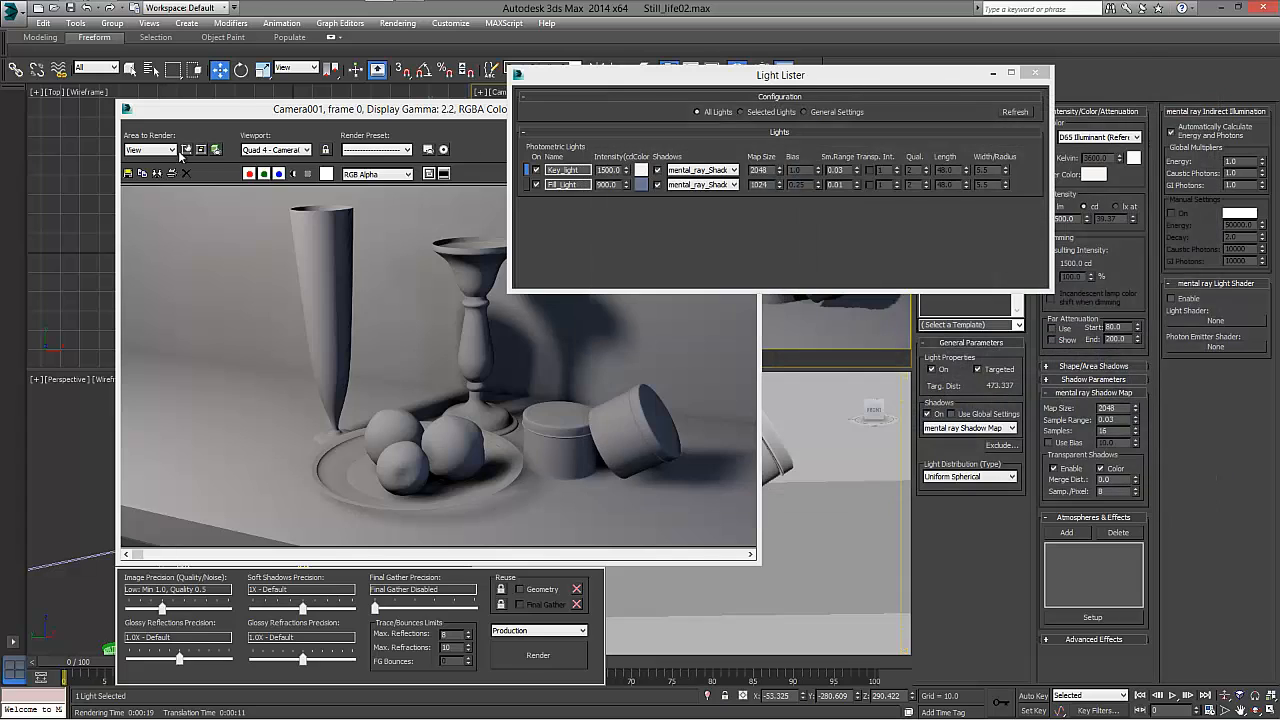
left_click(155, 174)
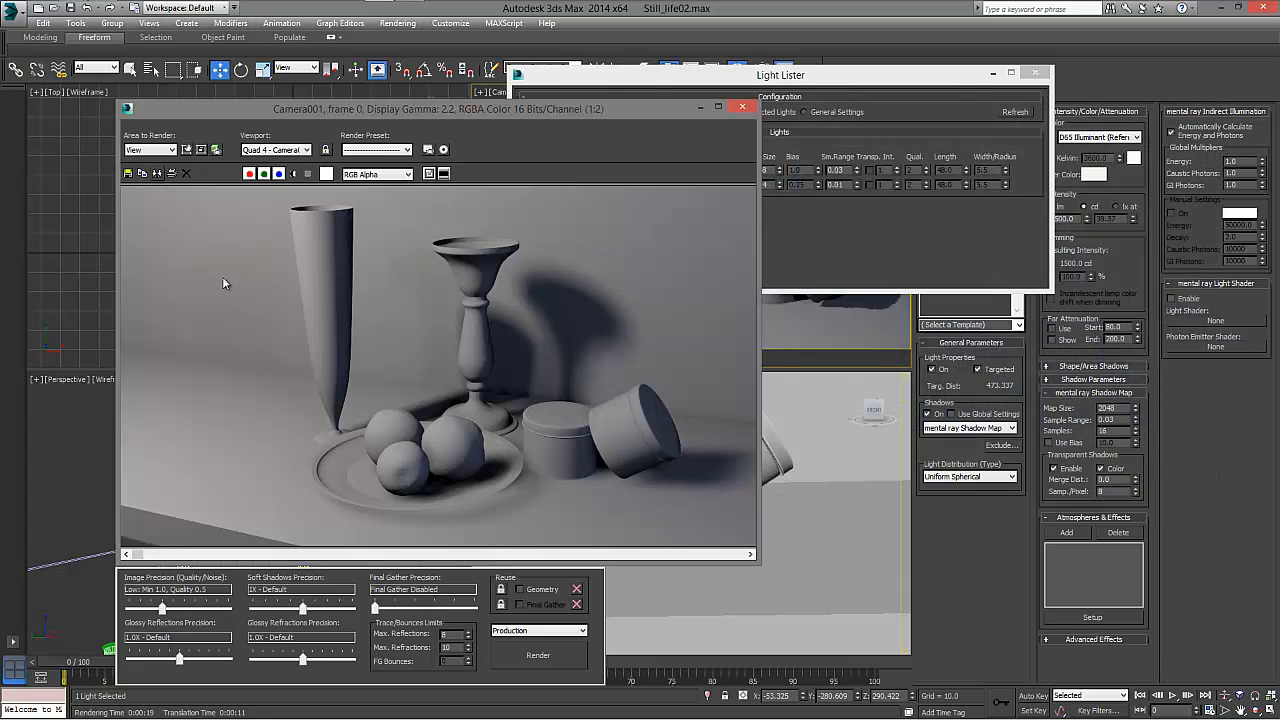
left_click(555, 652)
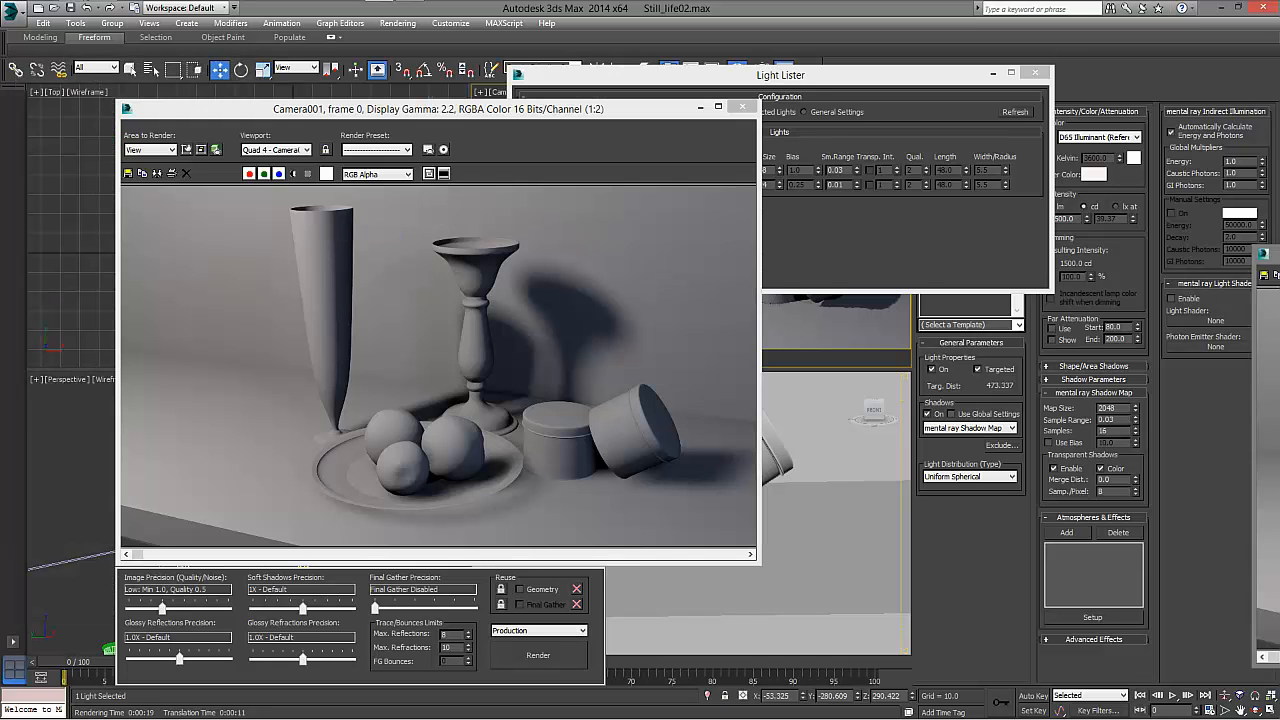
Compare the cloned render side by side with the new one and close the clone.
left_click(157, 173)
mouse_move(841, 210)
left_mouse_down()
mouse_move(912, 122)
mouse_move(921, 86)
left_mouse_up()
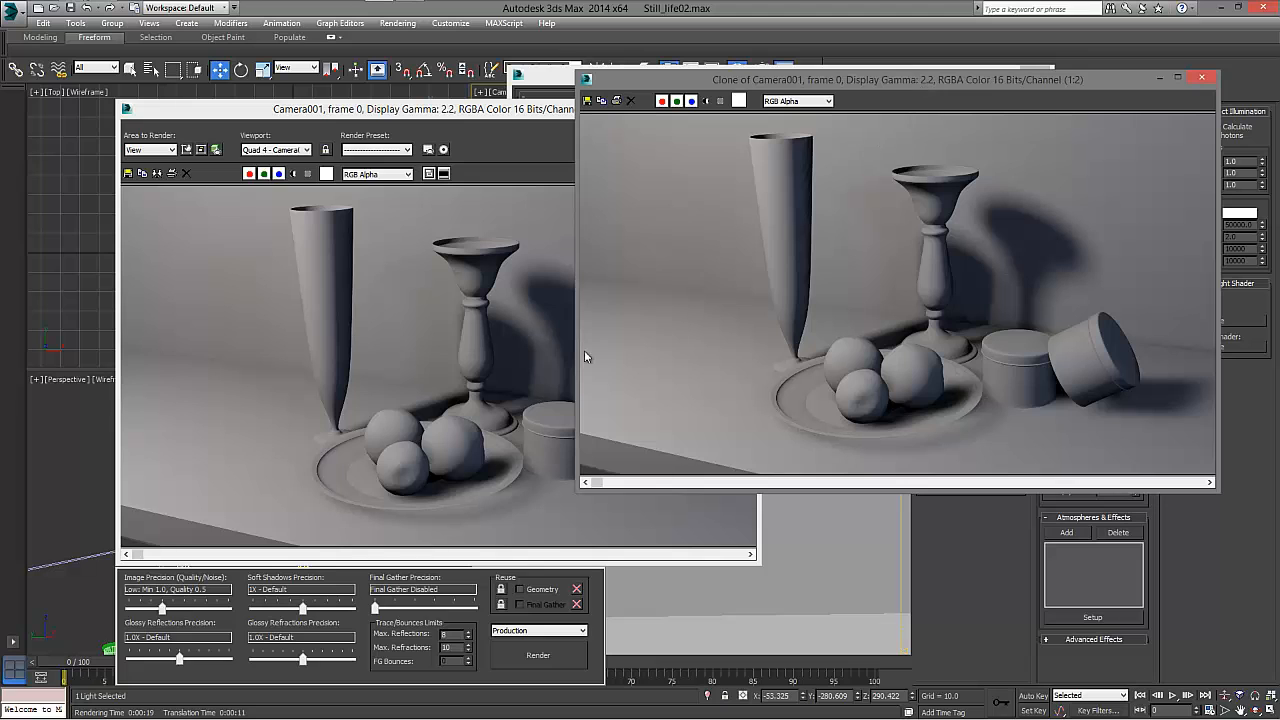
left_click_drag(465, 110, 398, 87)
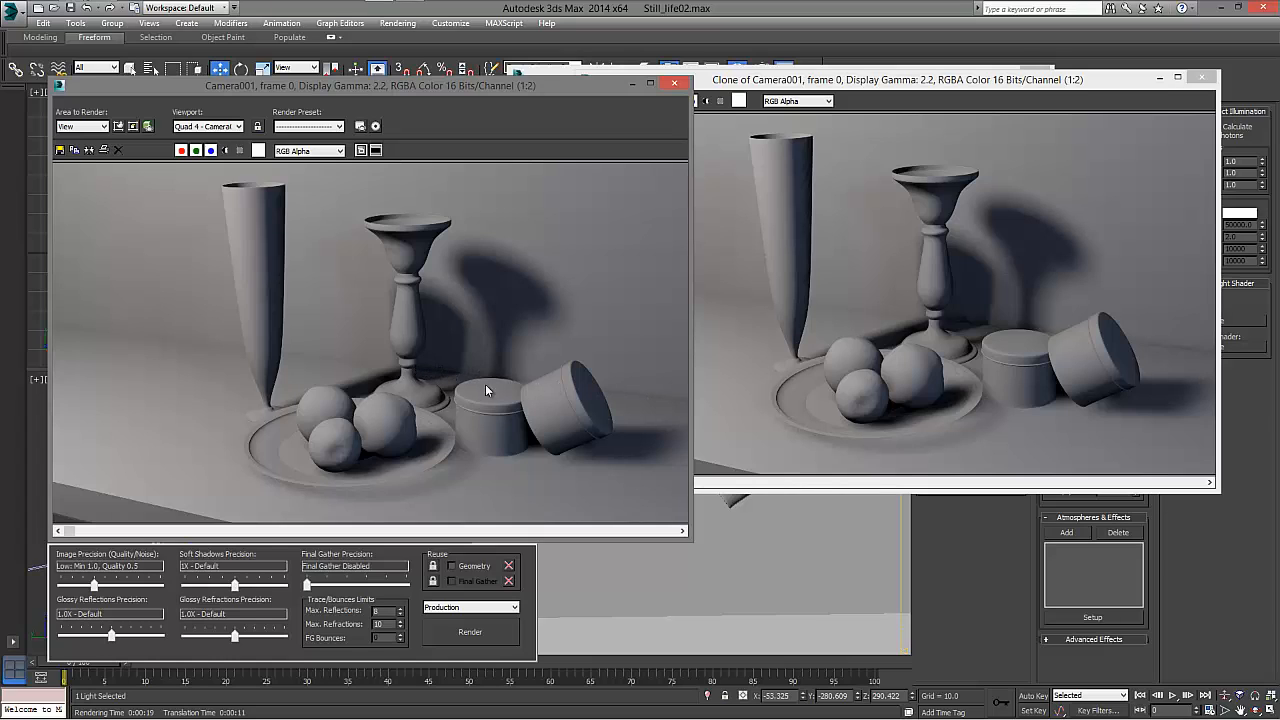
left_click(1203, 78)
Clear the viewports by closing the render window, the Light Lister and the Slate Material Editor.
left_click_drag(357, 85, 752, 66)
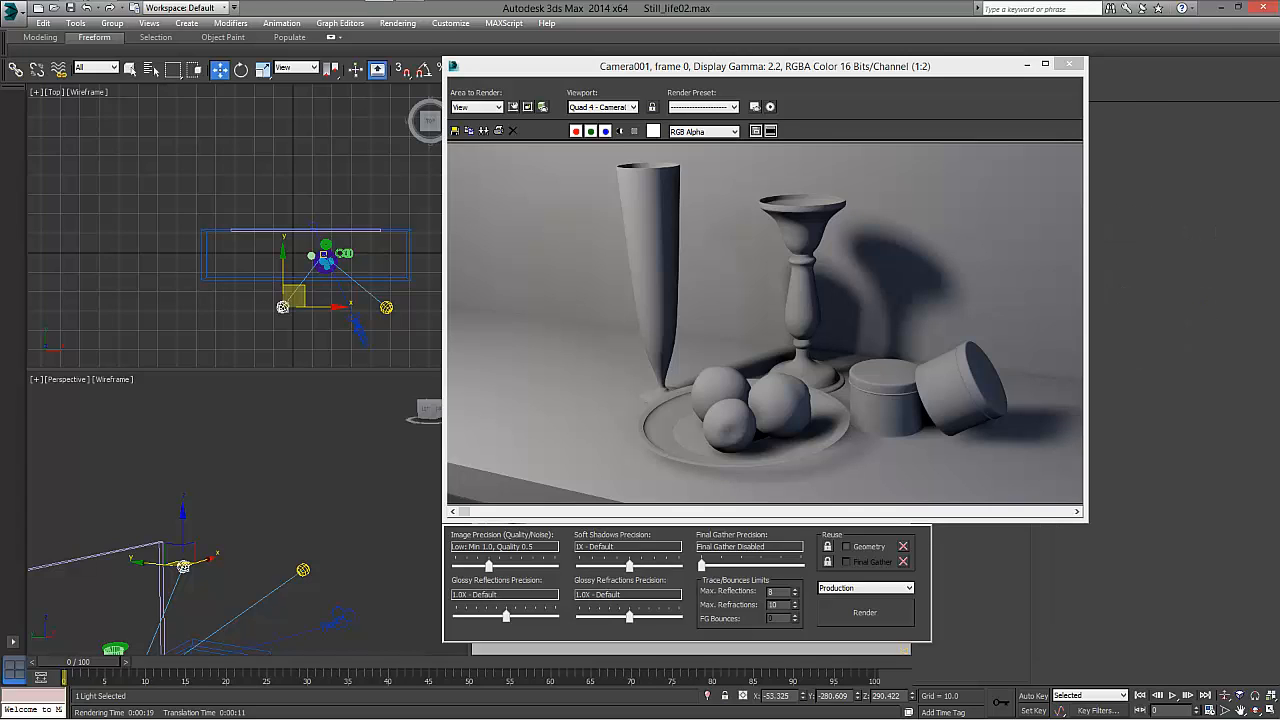
left_click_drag(1279, 88, 885, 63)
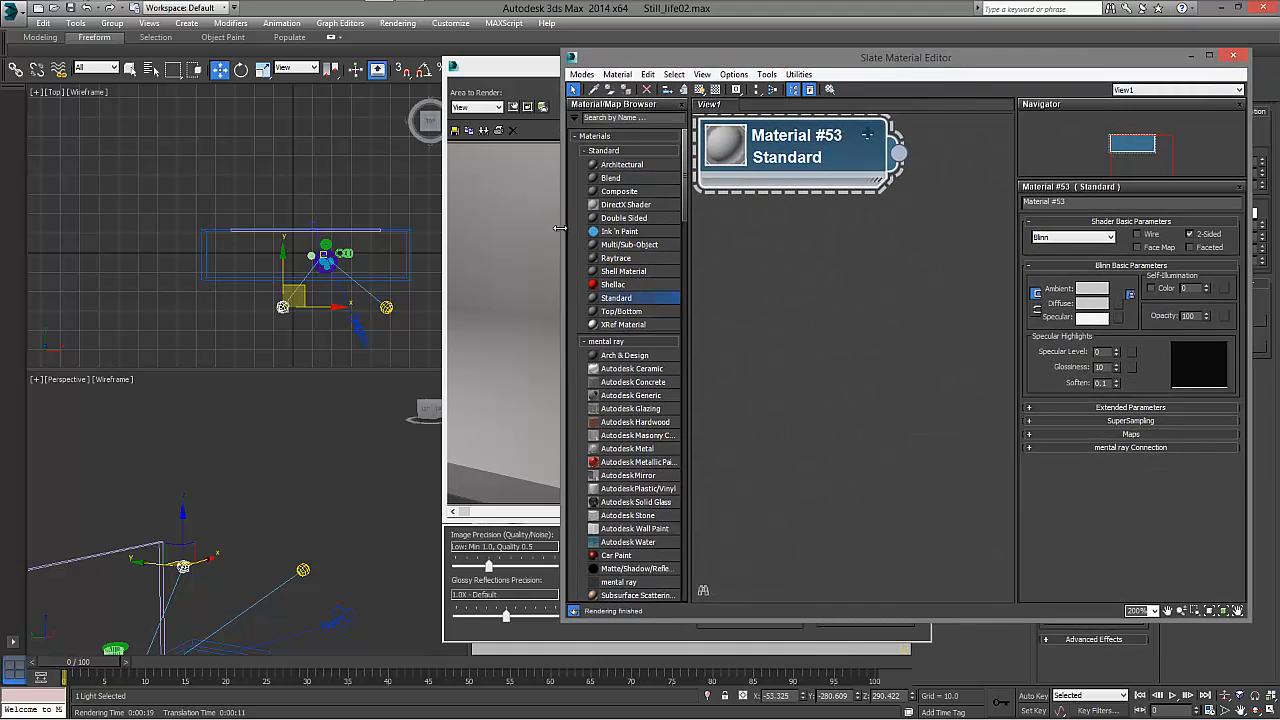
left_click_drag(561, 232, 623, 240)
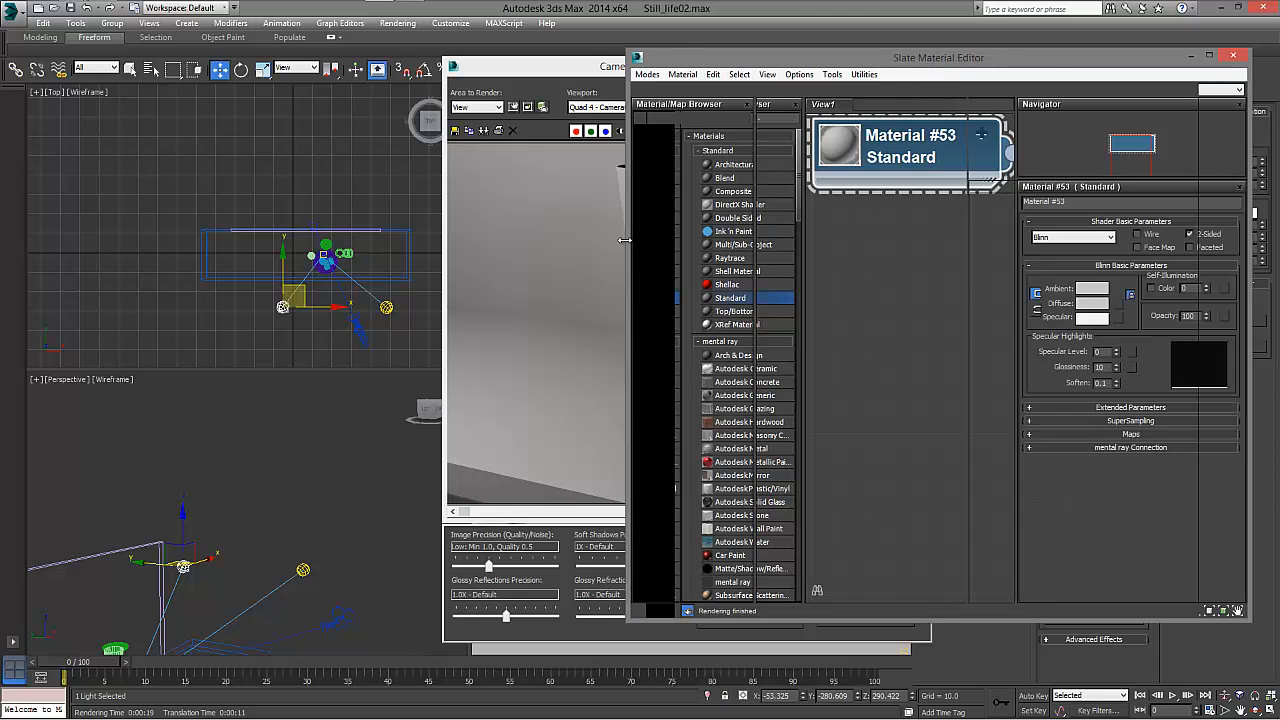
left_click_drag(481, 75, 33, 75)
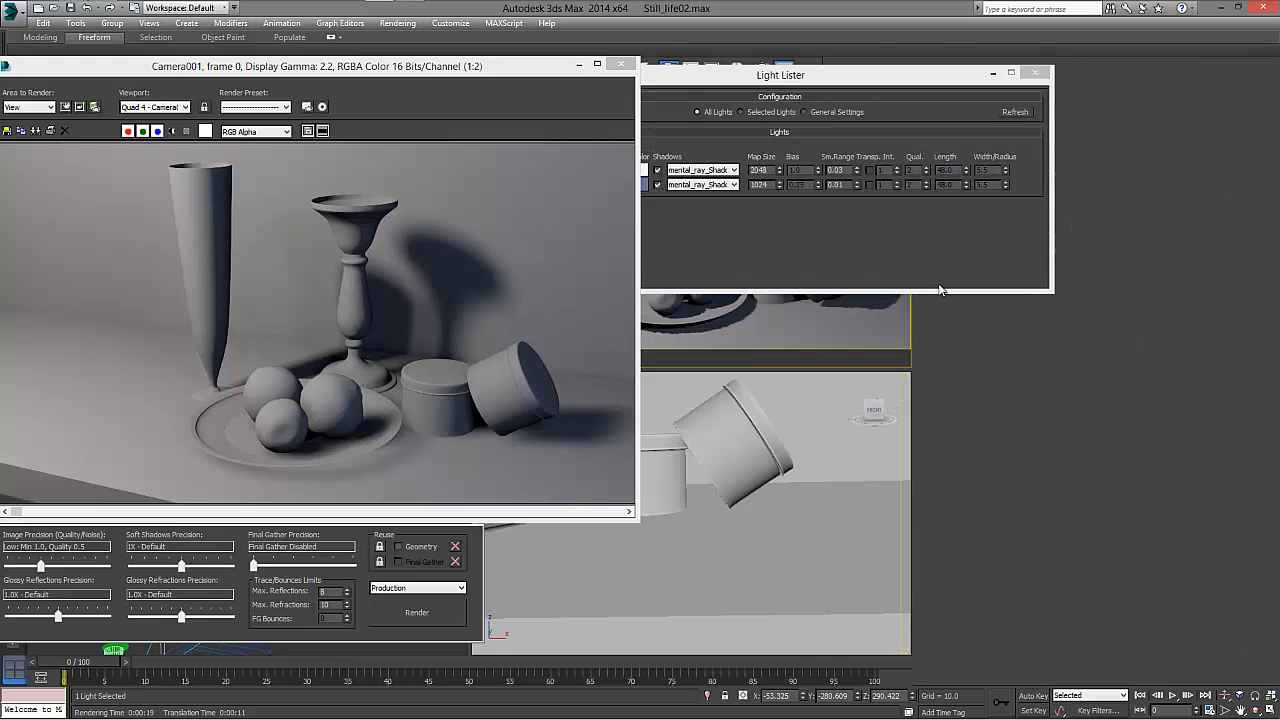
left_click(621, 63)
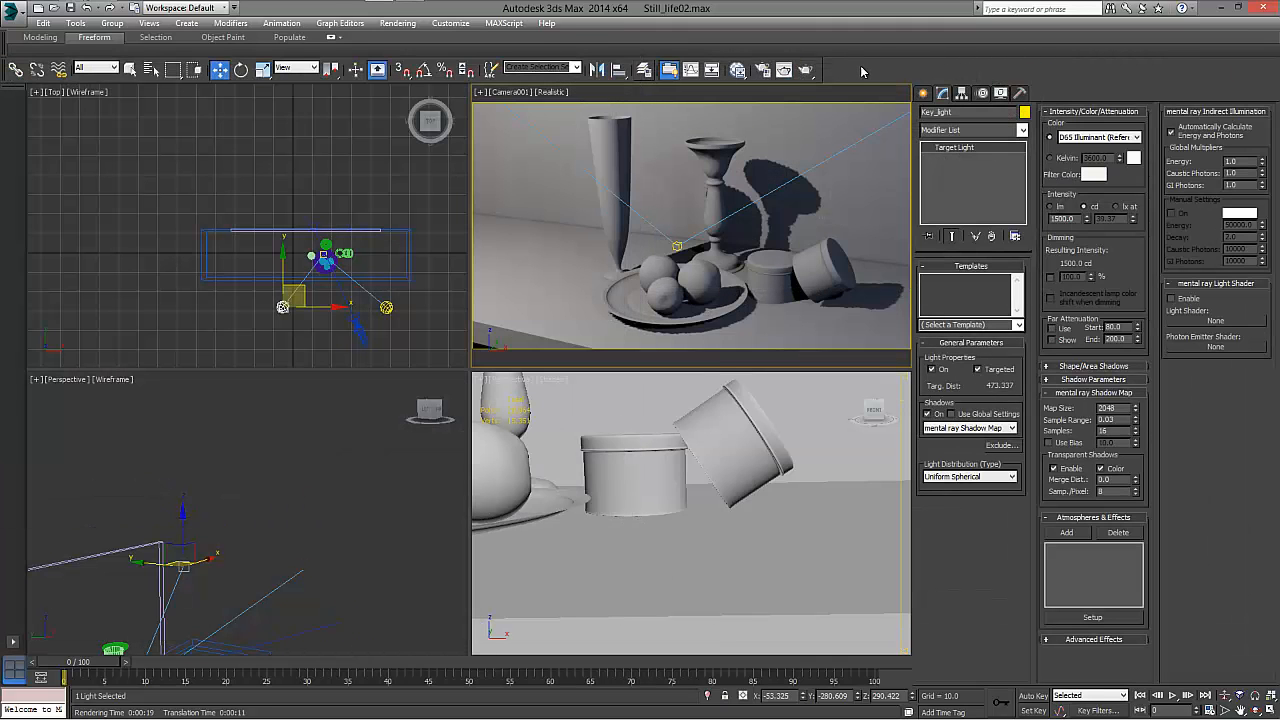
Open the Slate Material Editor, widen the Material #53 node and open the mental ray Render Setup.
key("m")
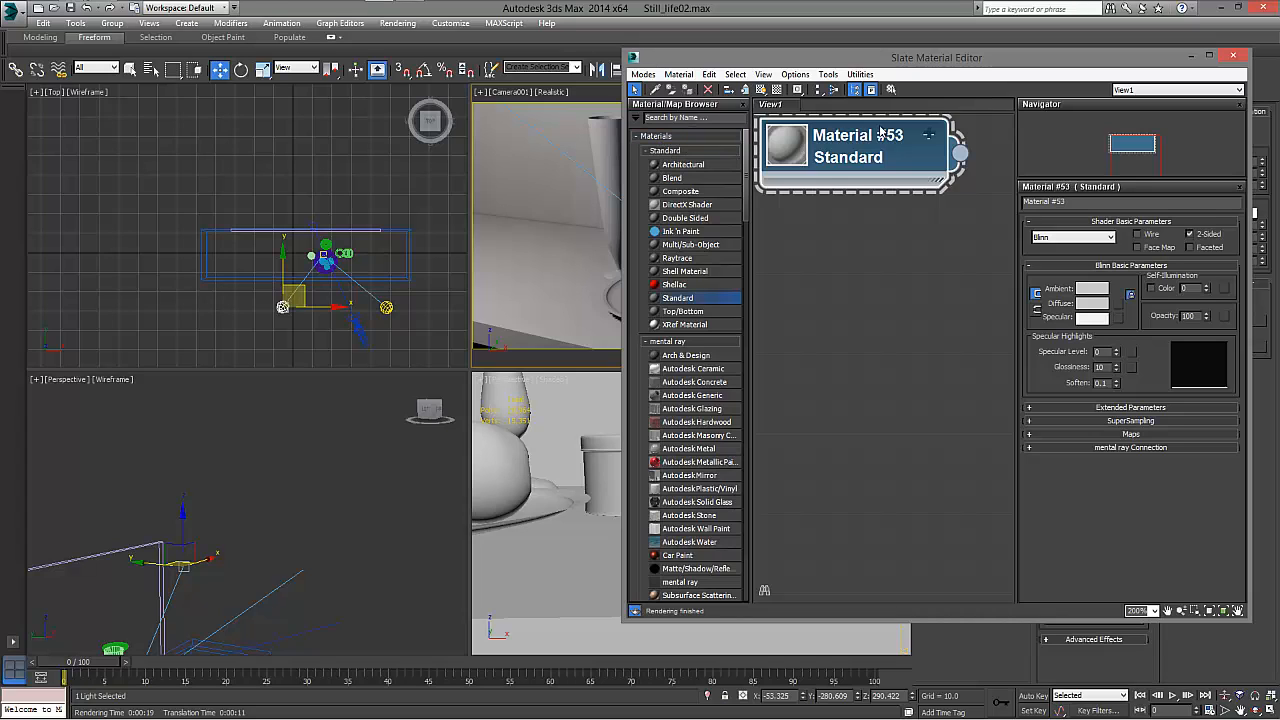
left_click_drag(945, 185, 977, 182)
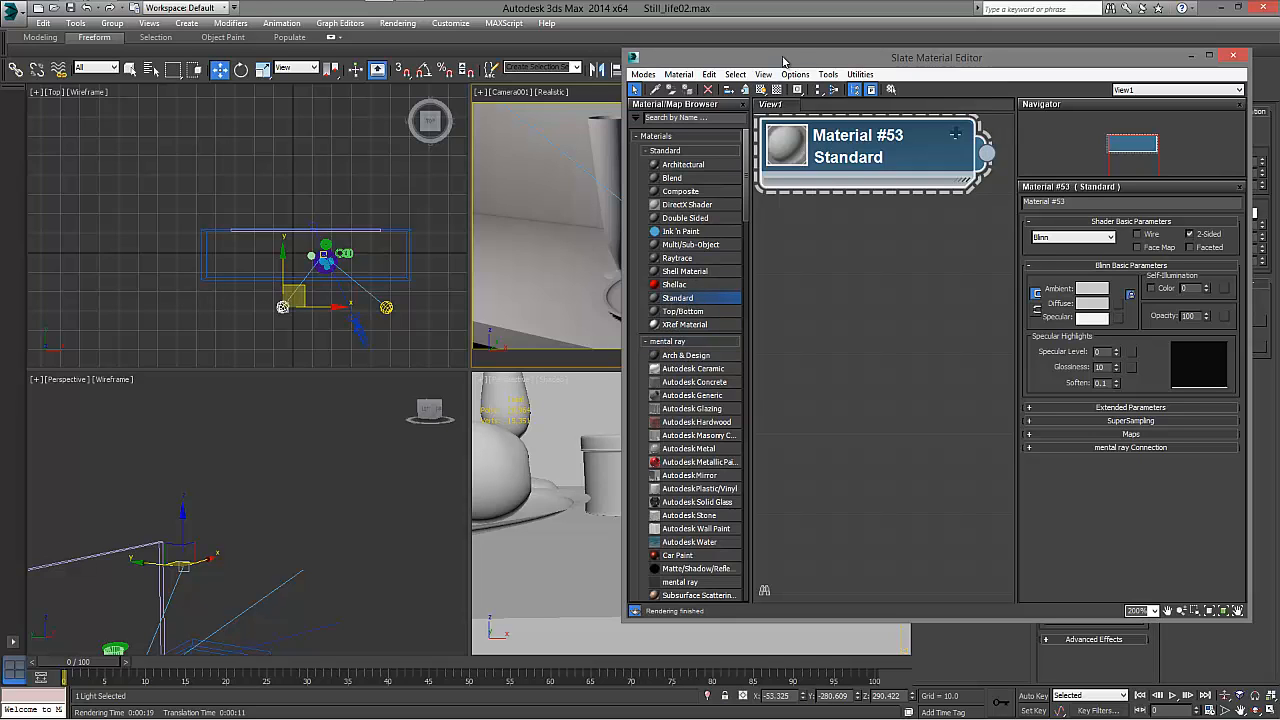
left_click_drag(783, 62, 759, 115)
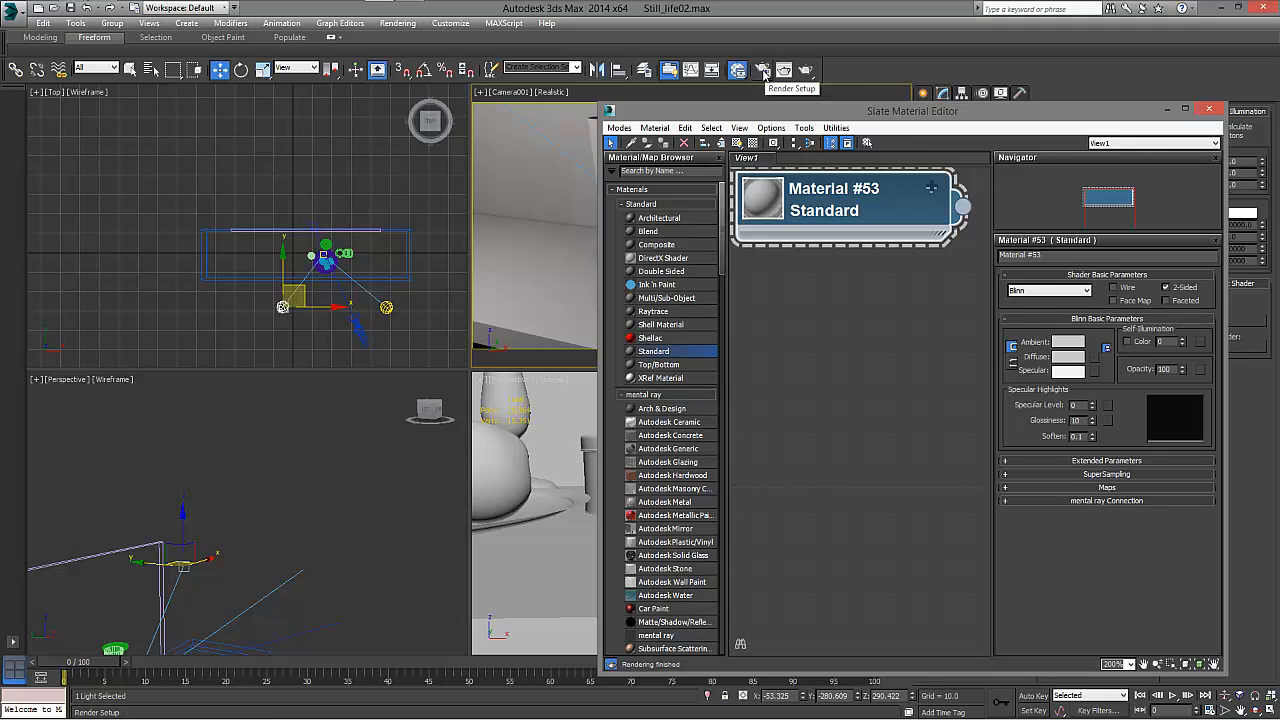
left_click(764, 72)
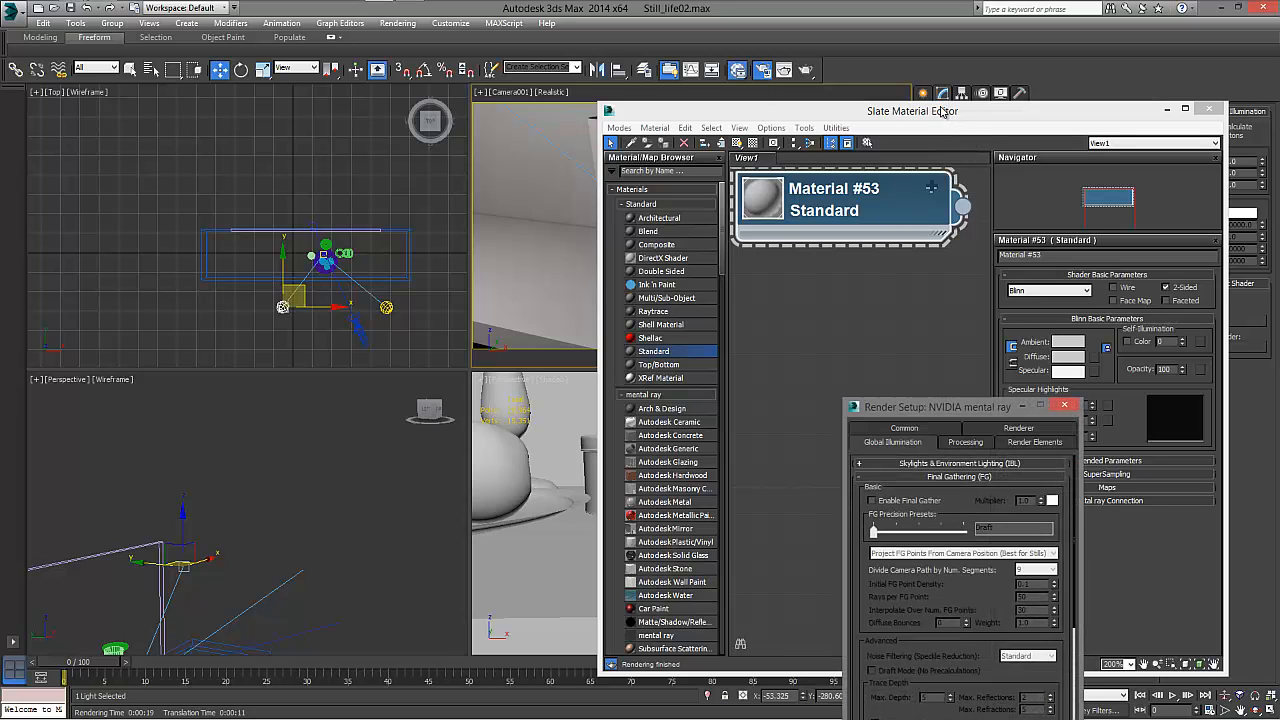
Try the Default Scanline Renderer as the production renderer in the common render settings.
left_click_drag(979, 409, 922, 162)
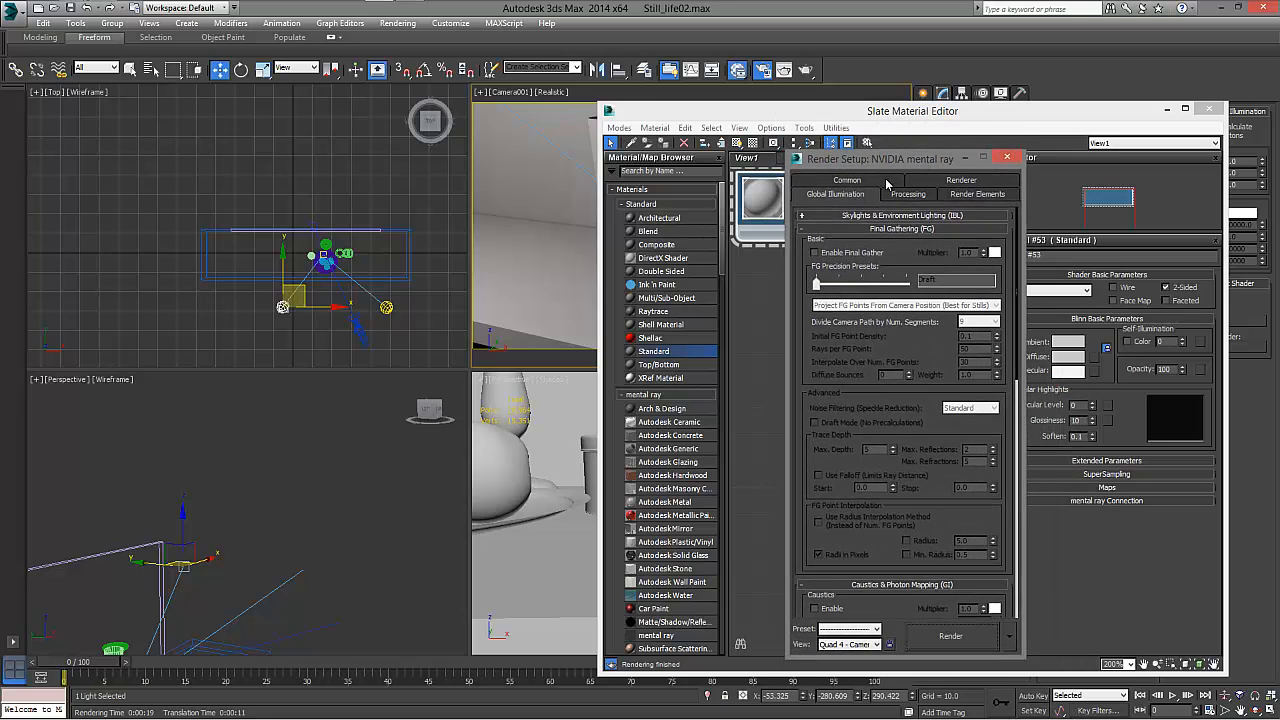
left_click(847, 181)
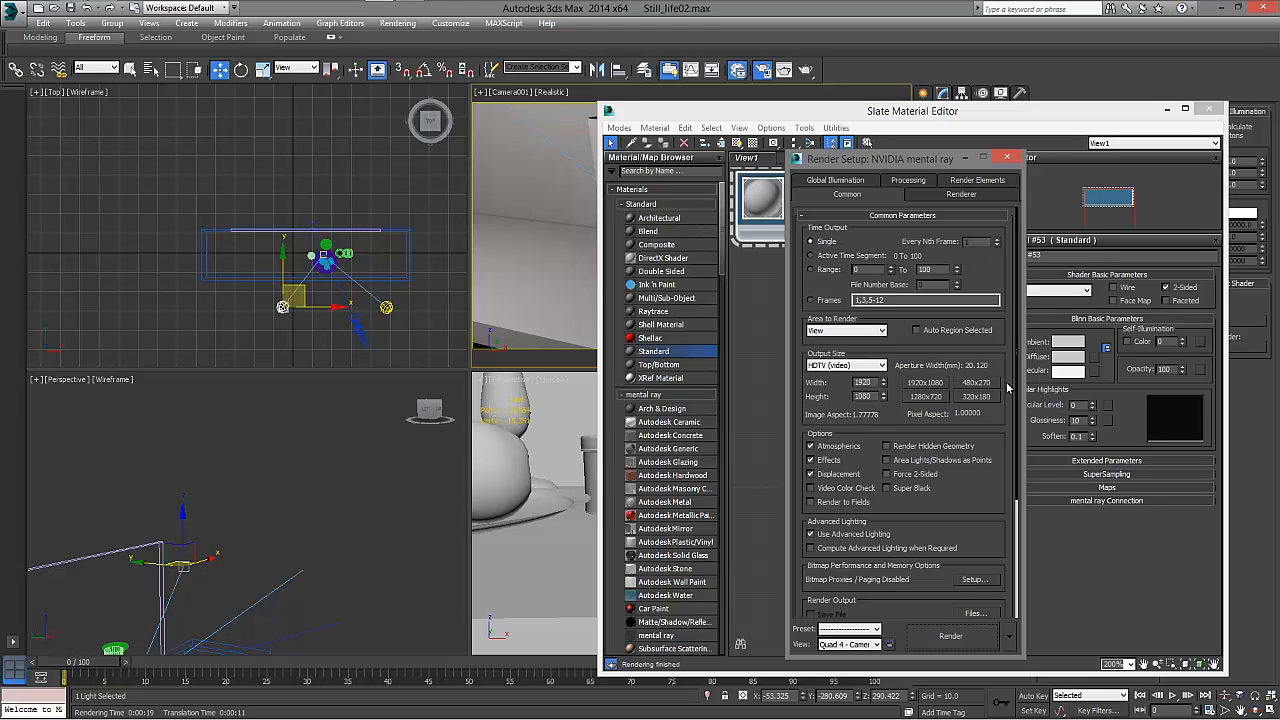
left_click_drag(1008, 388, 995, 207)
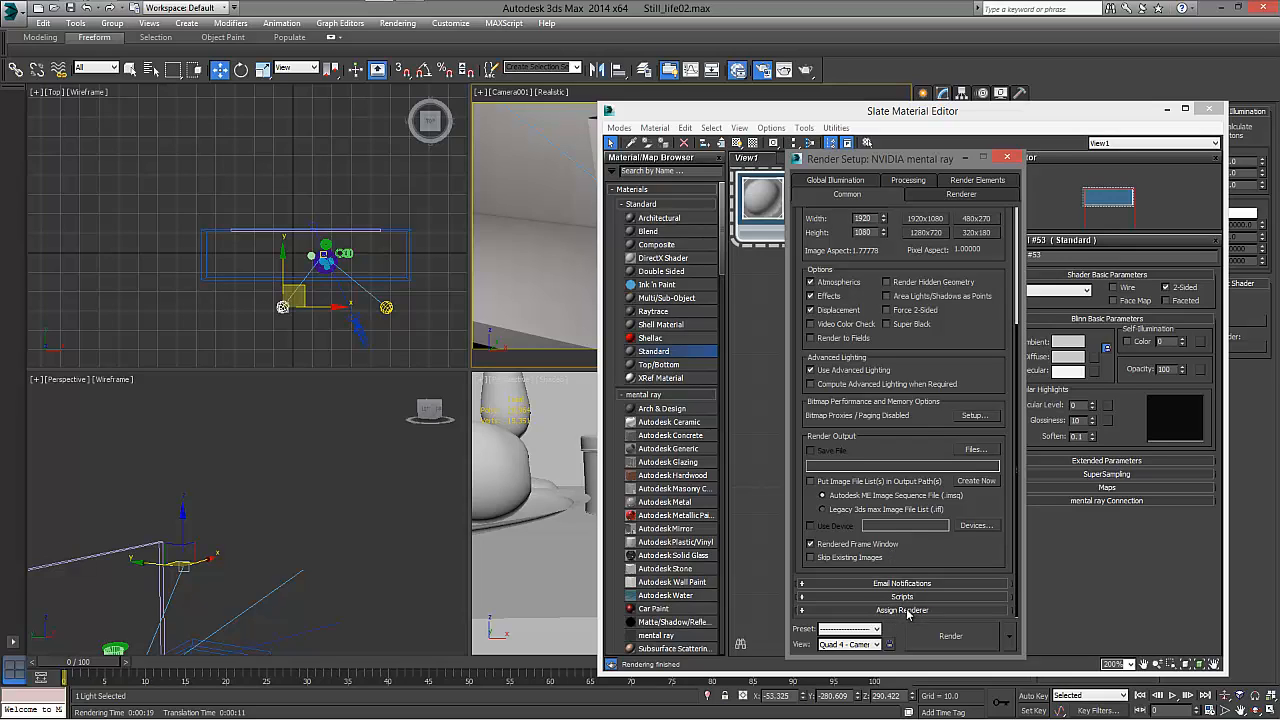
left_click(904, 610)
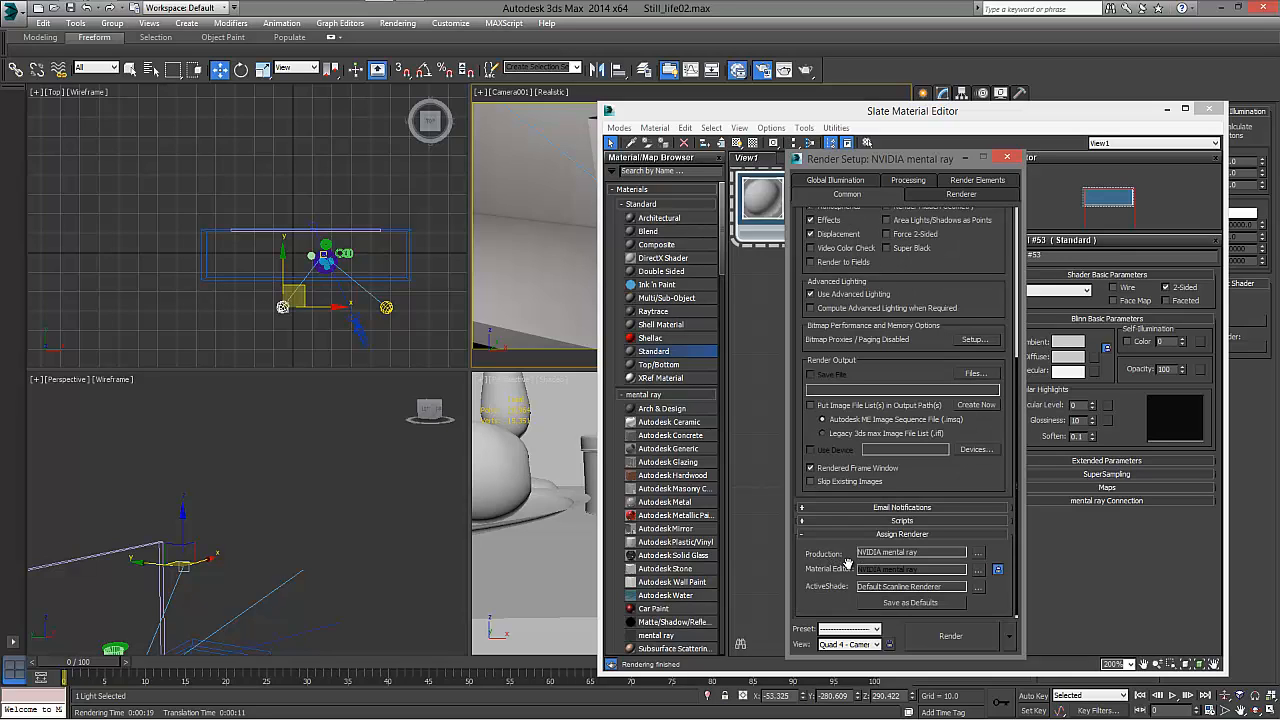
left_click(978, 553)
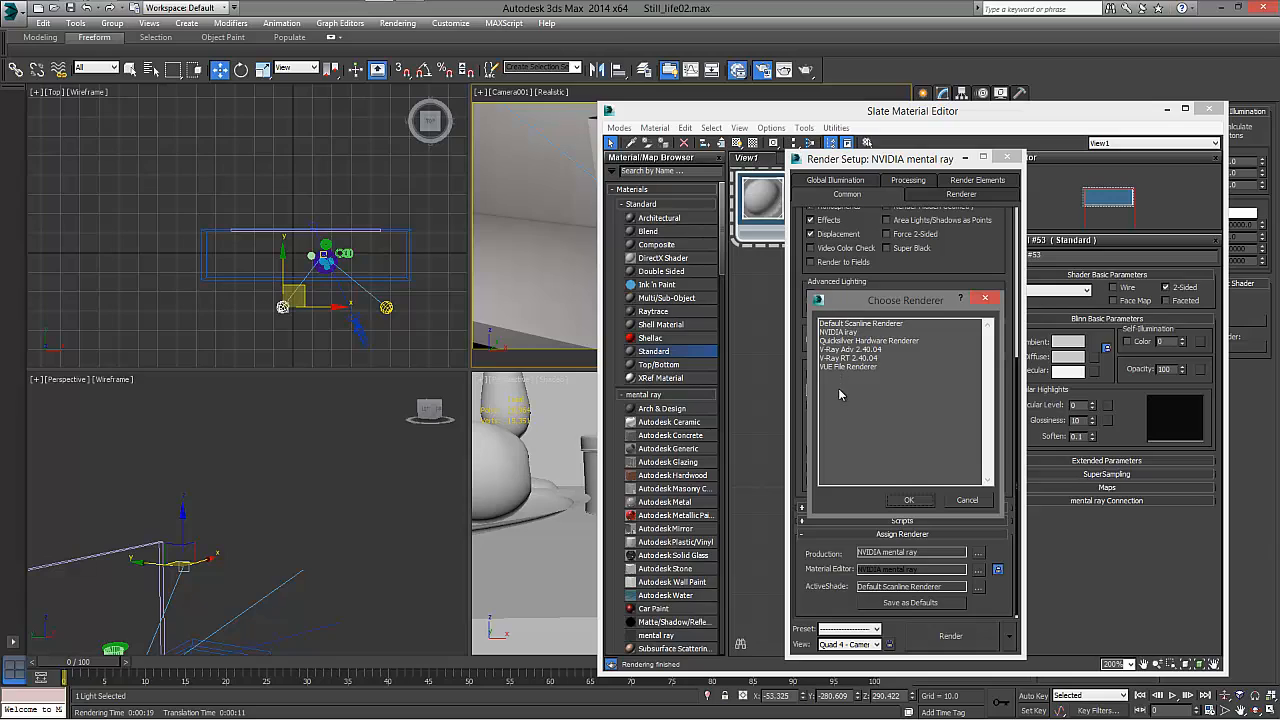
left_click(870, 325)
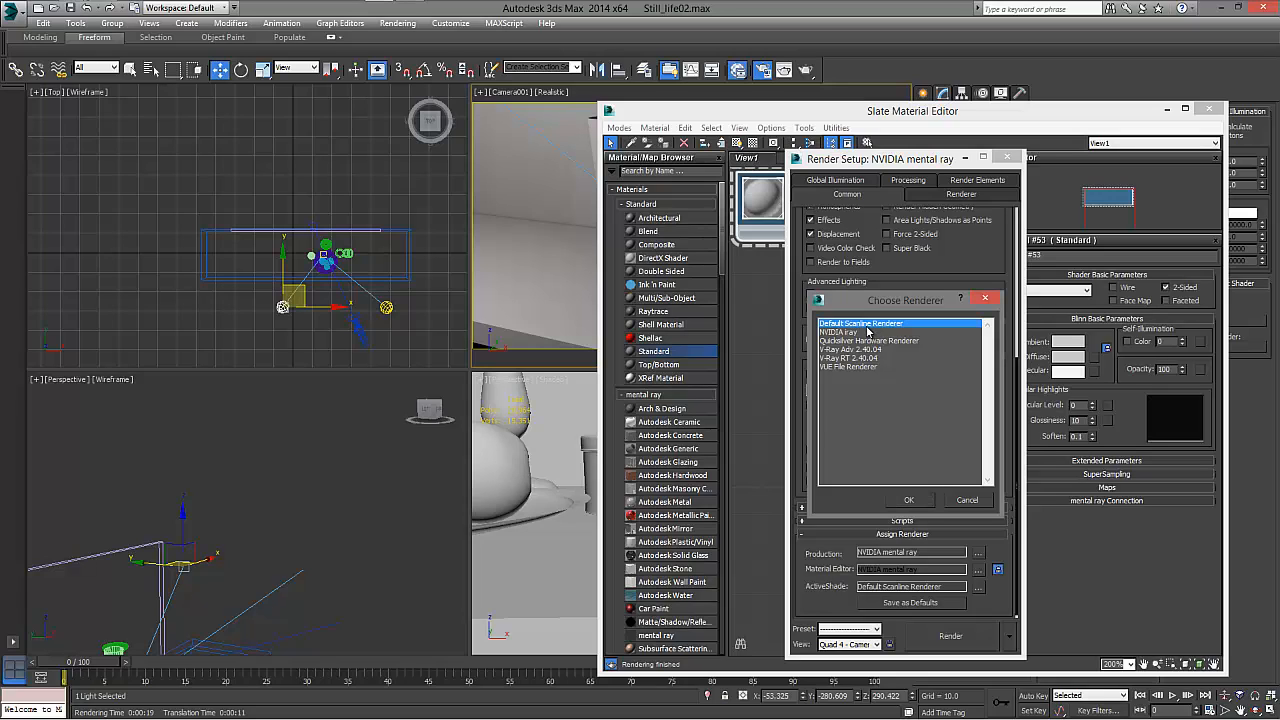
left_click(909, 500)
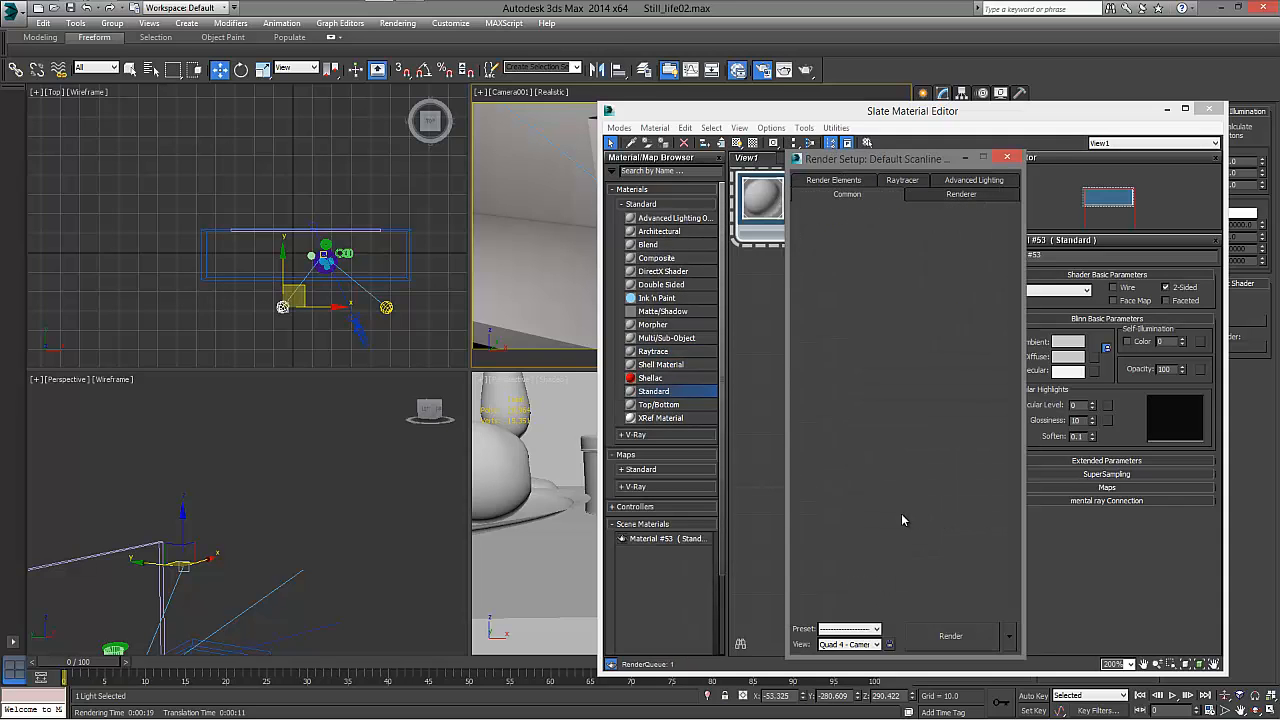
Assign NVIDIA mental ray as the production renderer and close the Render Setup.
left_click_drag(896, 153, 1045, 51)
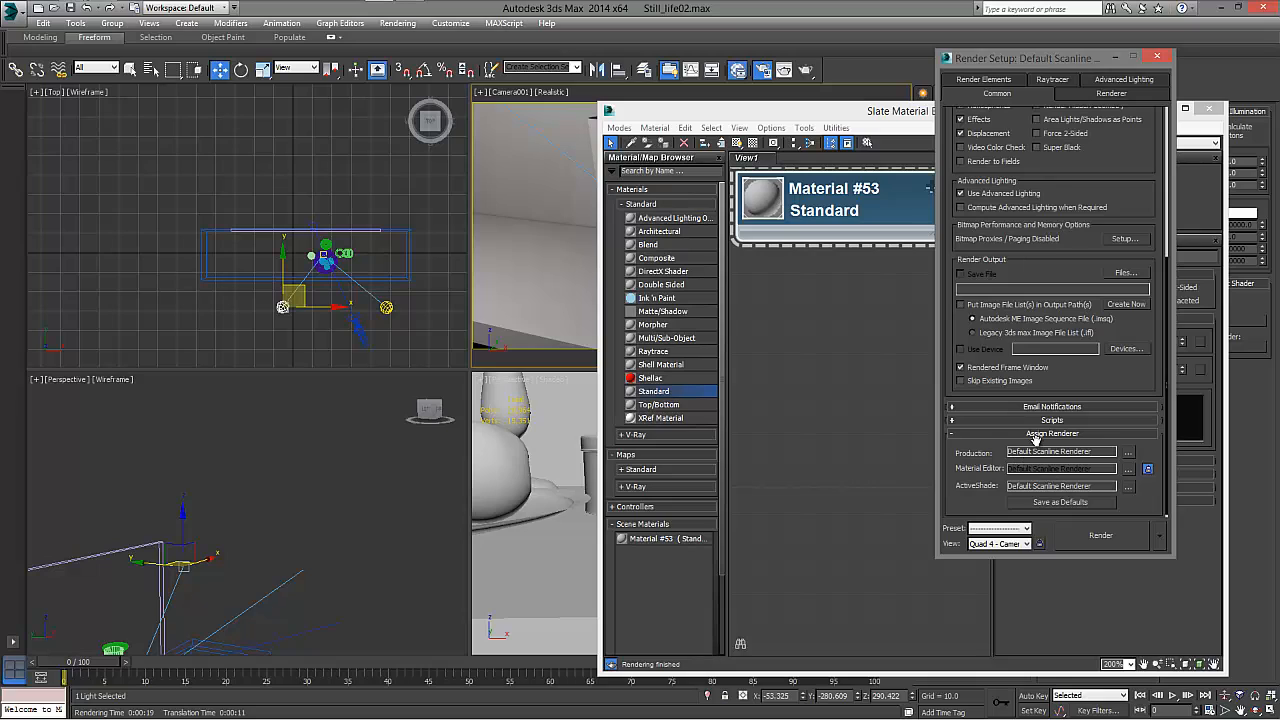
left_click(1129, 455)
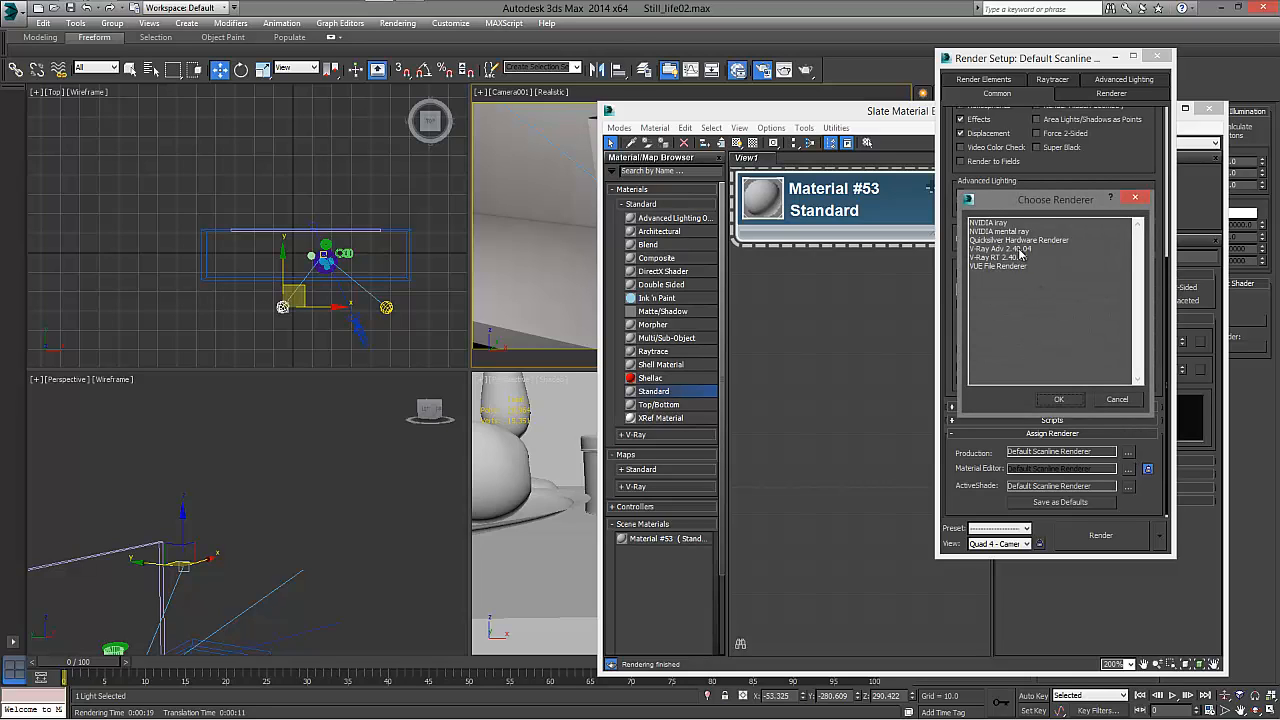
left_click(1016, 232)
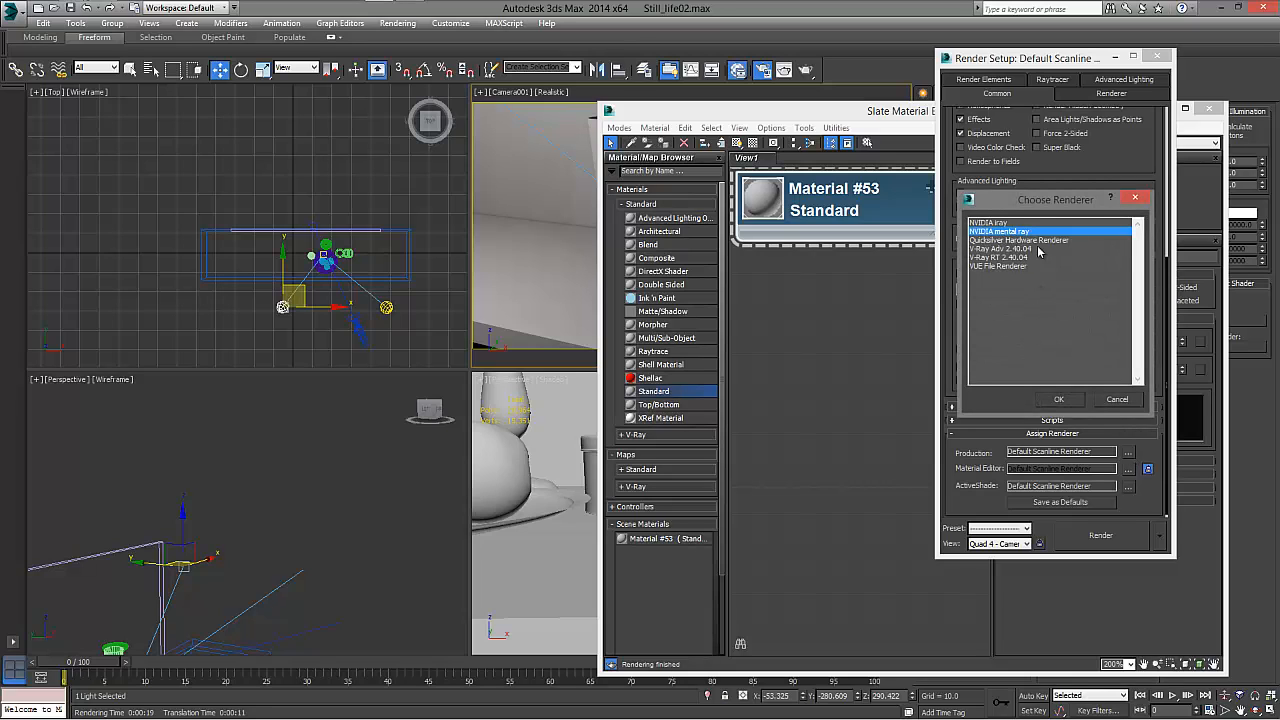
left_click(1058, 401)
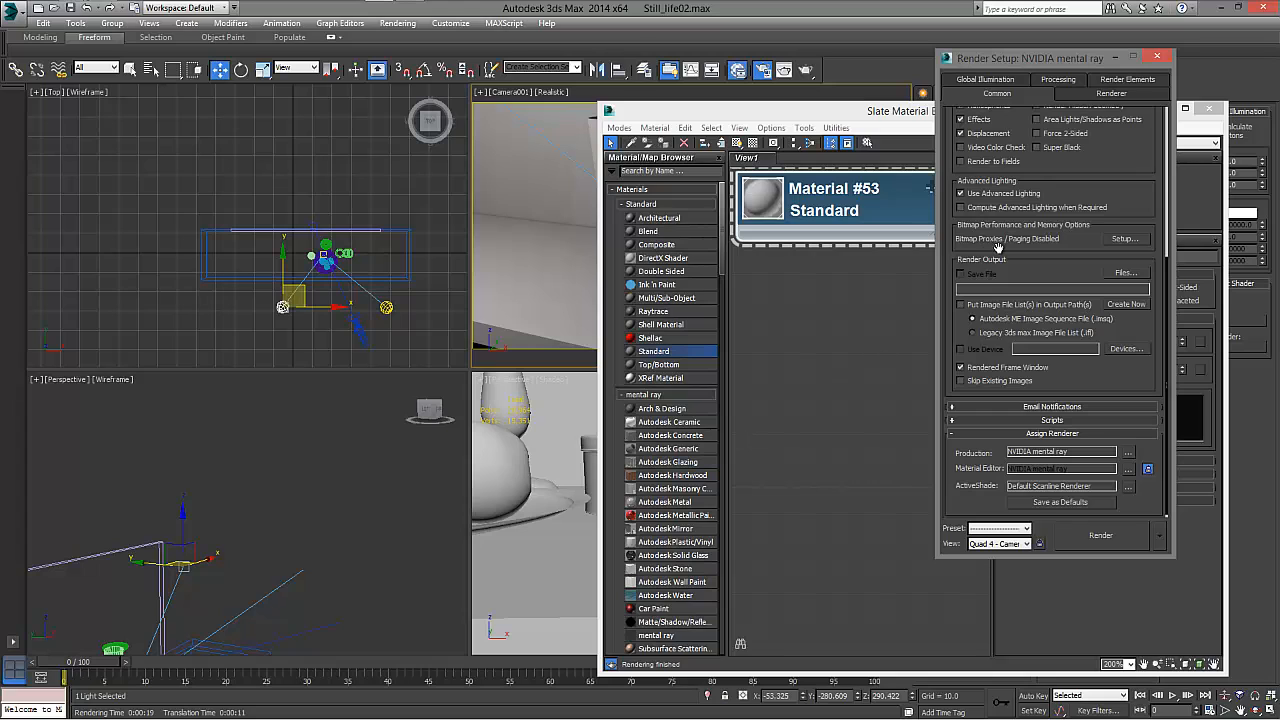
left_click(1157, 56)
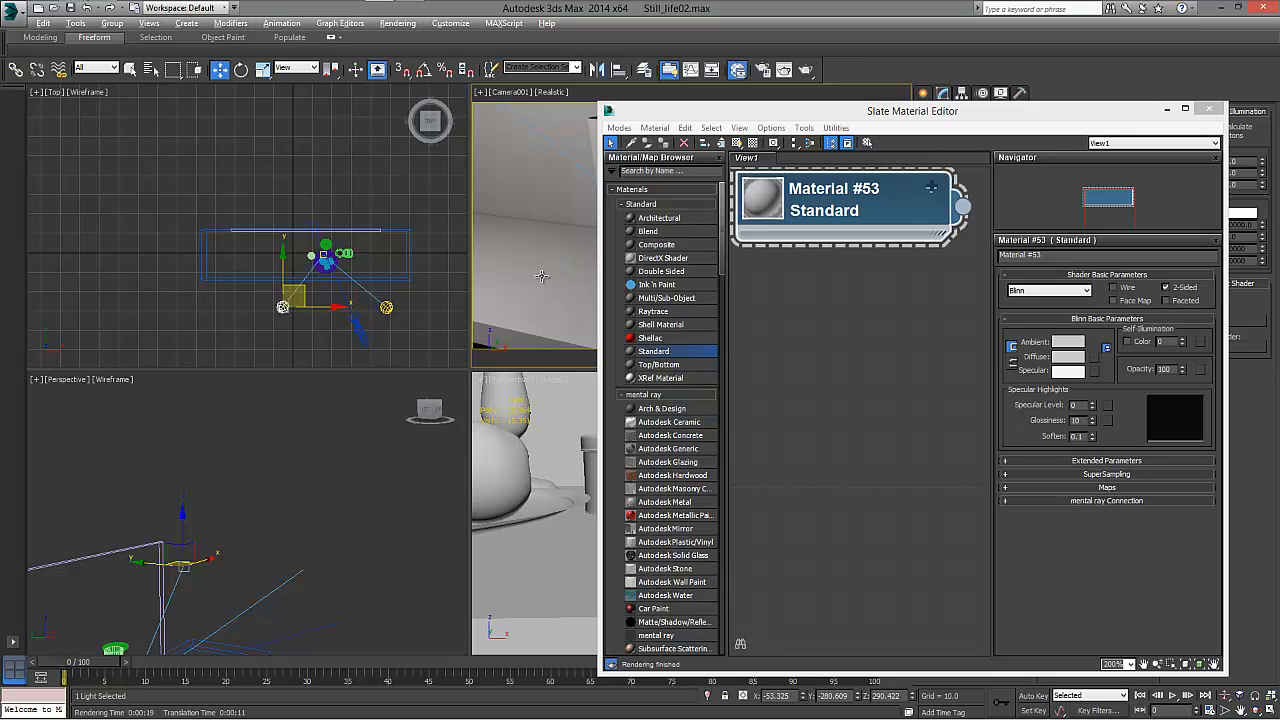
Maximize the camera viewport and add an Arch & Design material below Material #53 in the node view.
key("alt+w")
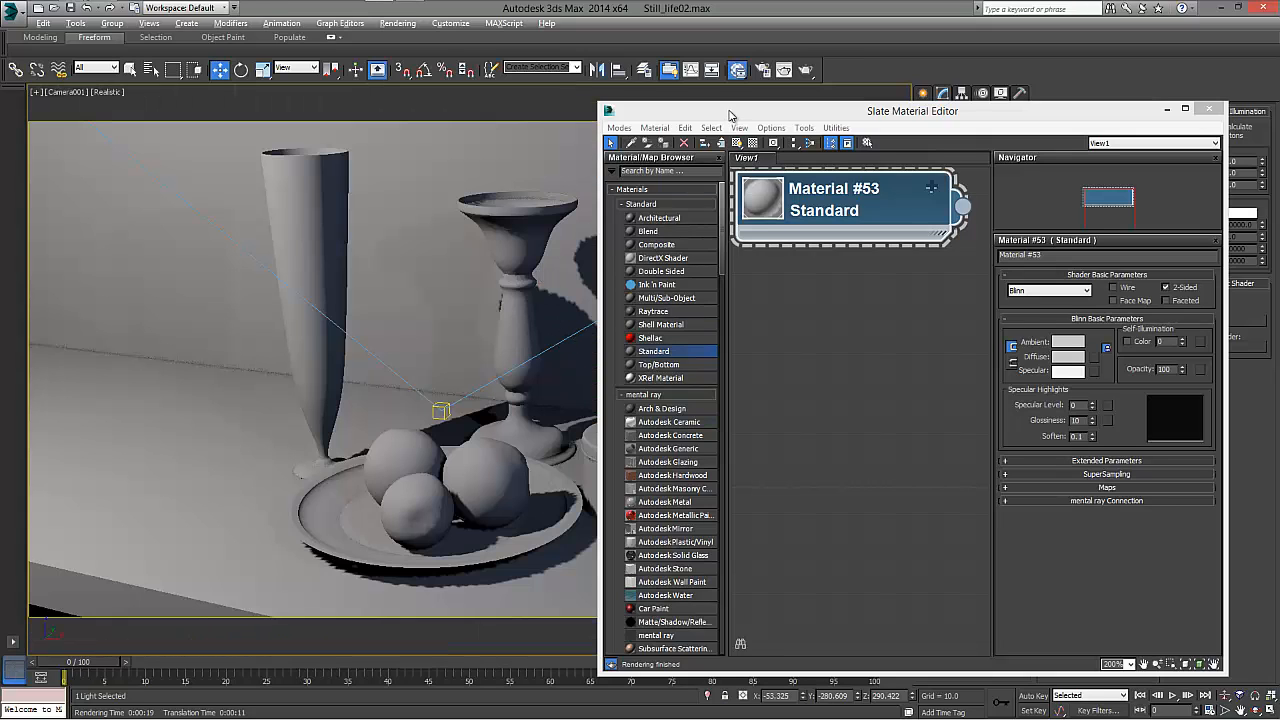
left_click_drag(730, 115, 753, 48)
scroll(885, 316, "down", 4)
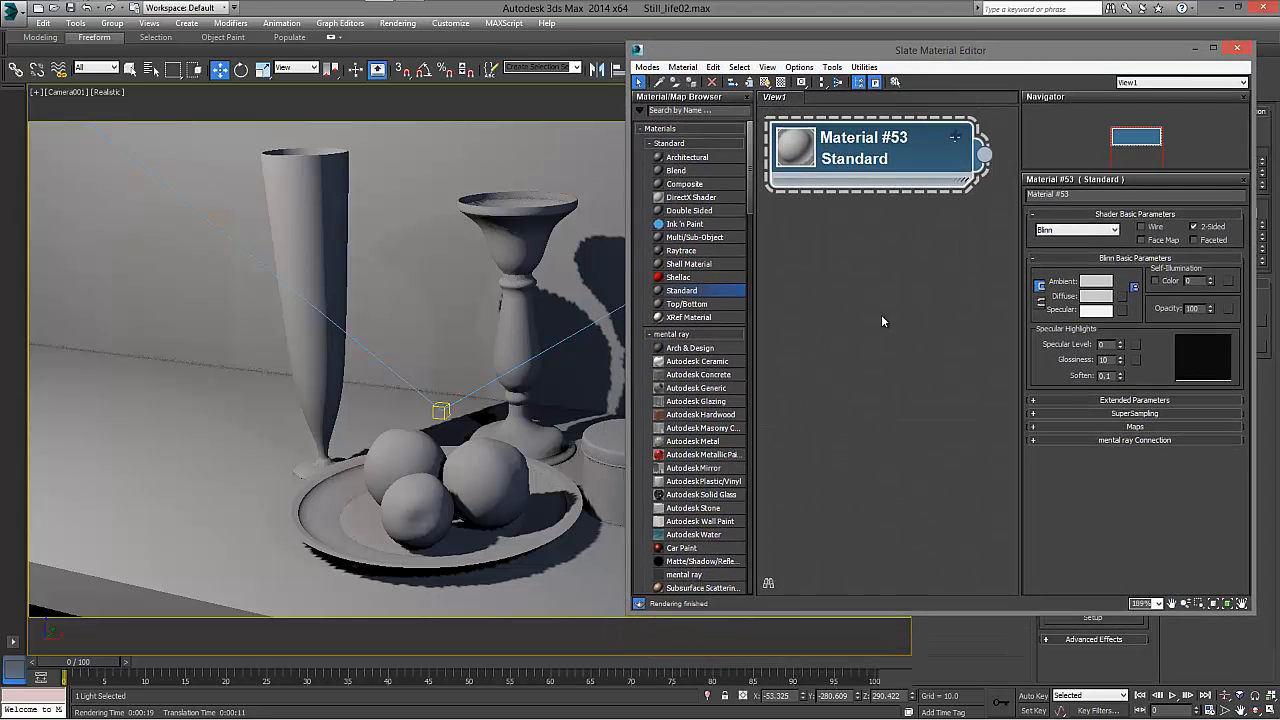
left_click_drag(687, 352, 852, 259)
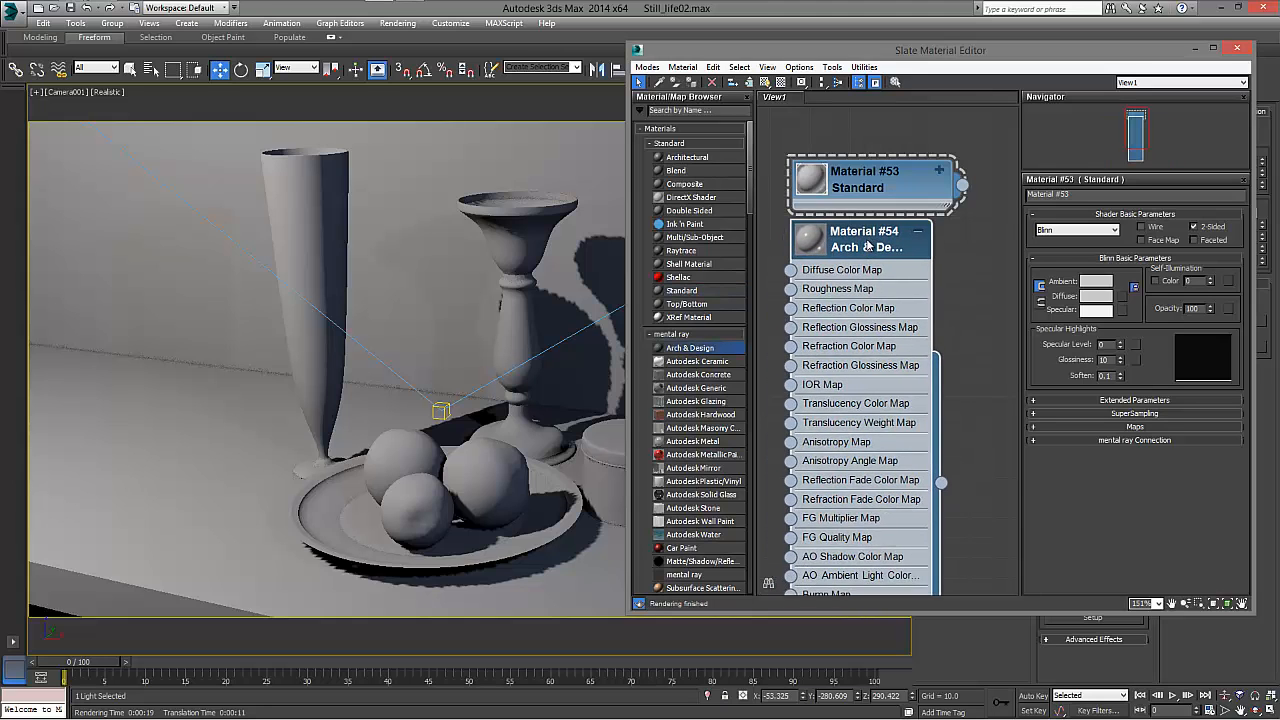
scroll(986, 309, "down", 3)
scroll(983, 314, "down", 5)
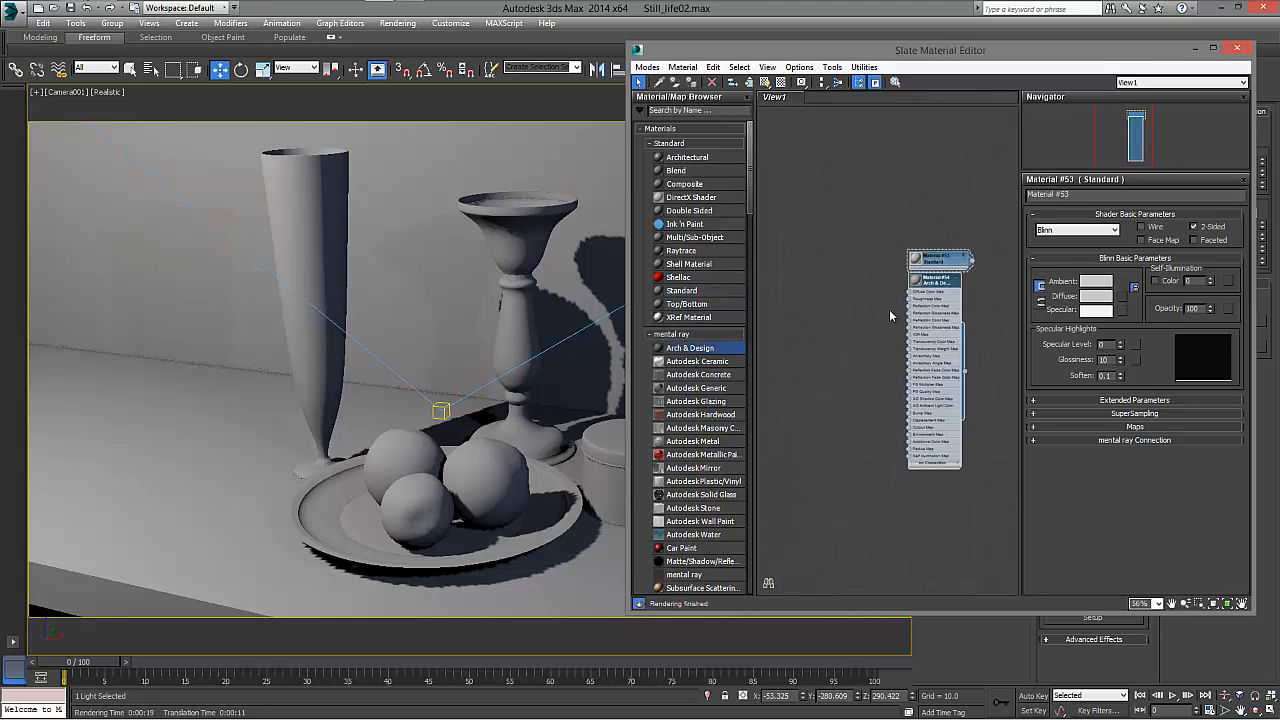
middle_click_drag(853, 317, 749, 255)
mouse_move(824, 229)
middle_mouse_down()
mouse_move(830, 288)
mouse_move(814, 250)
middle_mouse_up()
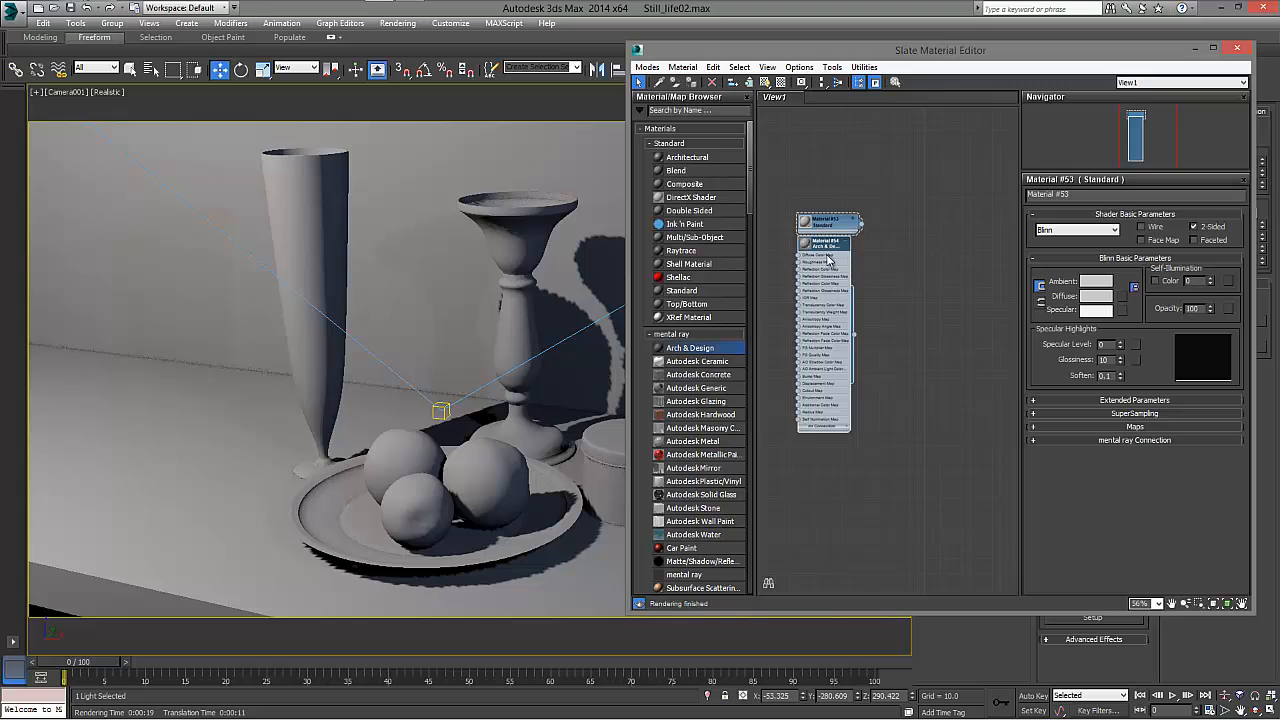
mouse_move(830, 280)
left_mouse_down()
mouse_move(830, 326)
mouse_move(828, 303)
left_mouse_up()
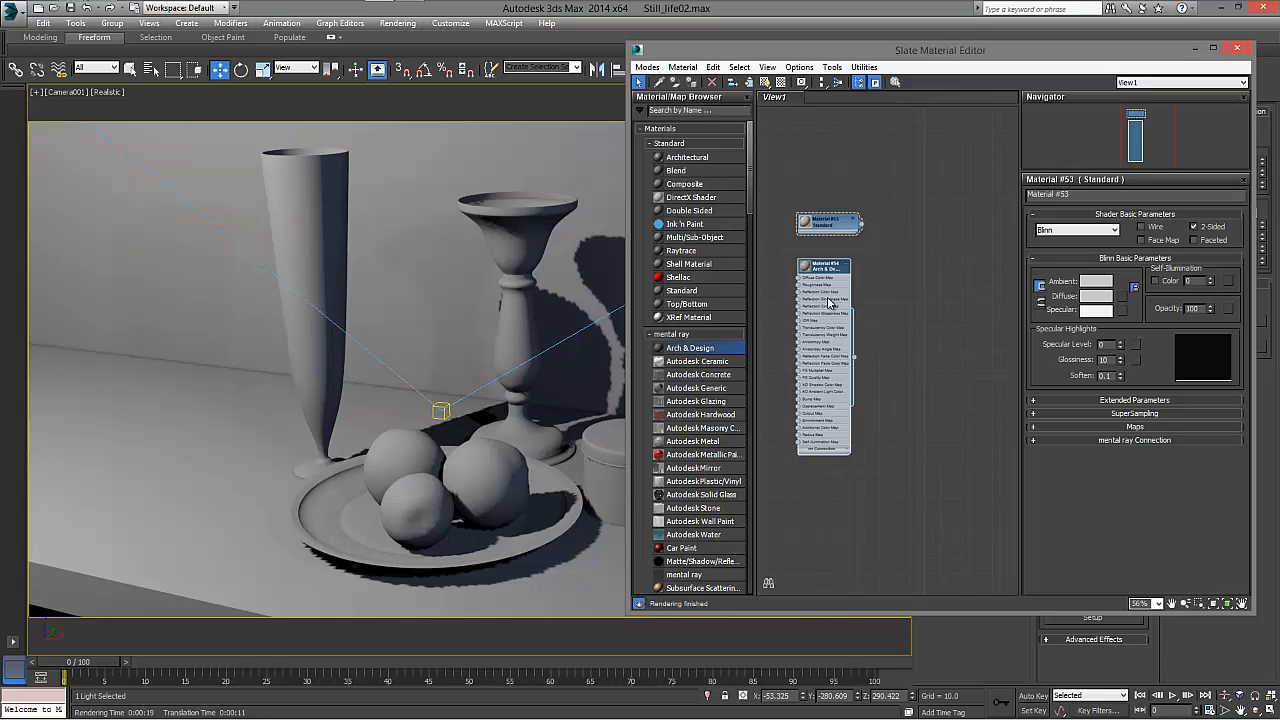
scroll(828, 303, "up", 4)
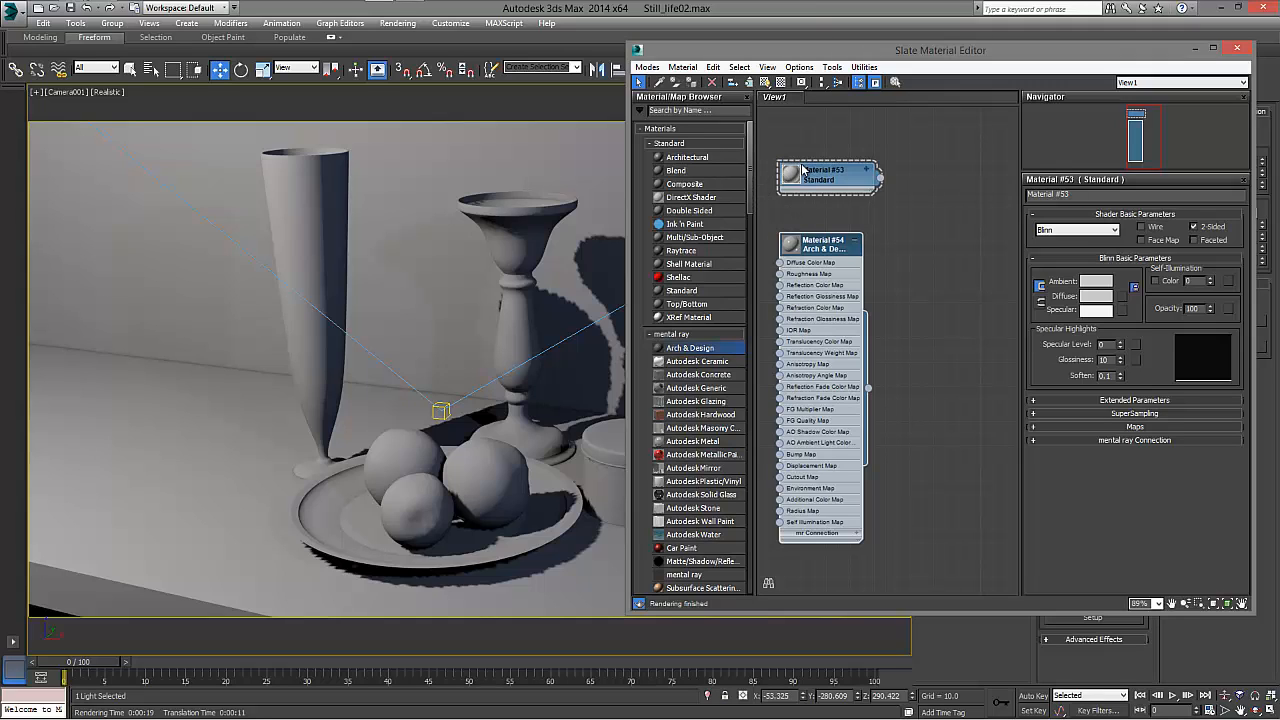
Rename the Arch & Design material to candlestick and widen its node to fit the full labels.
double_click(846, 253)
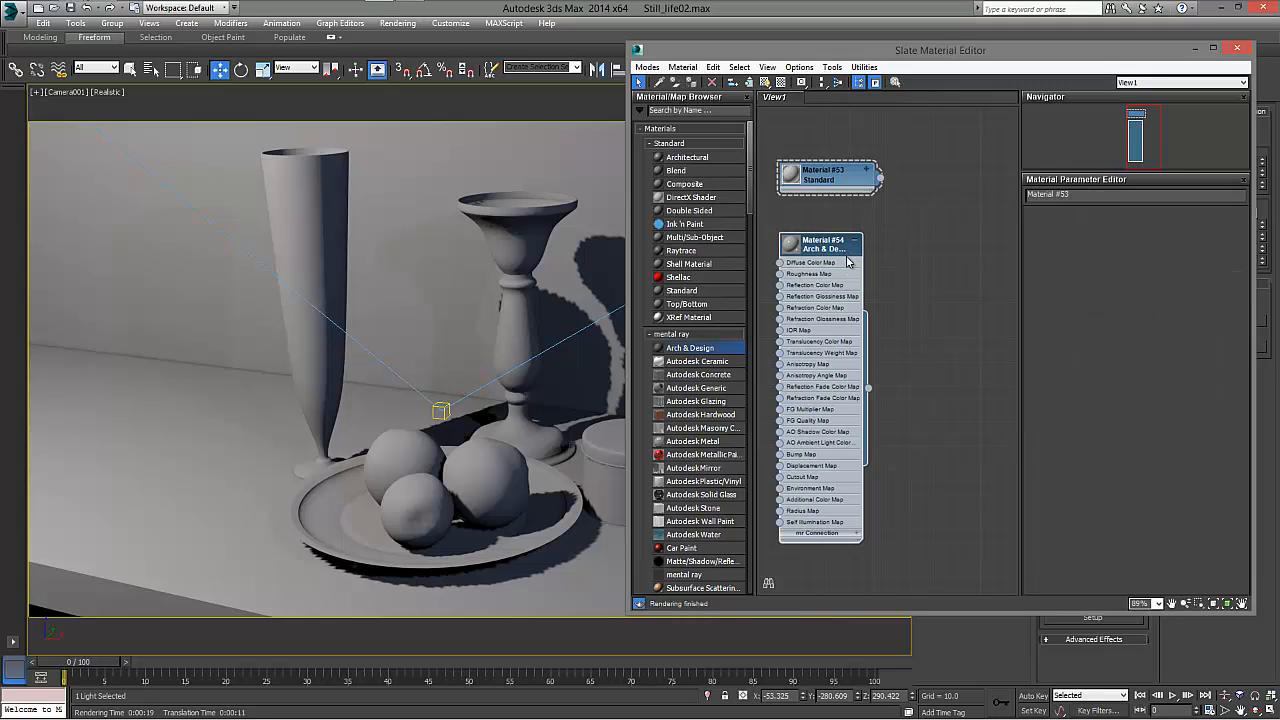
double_click(853, 328)
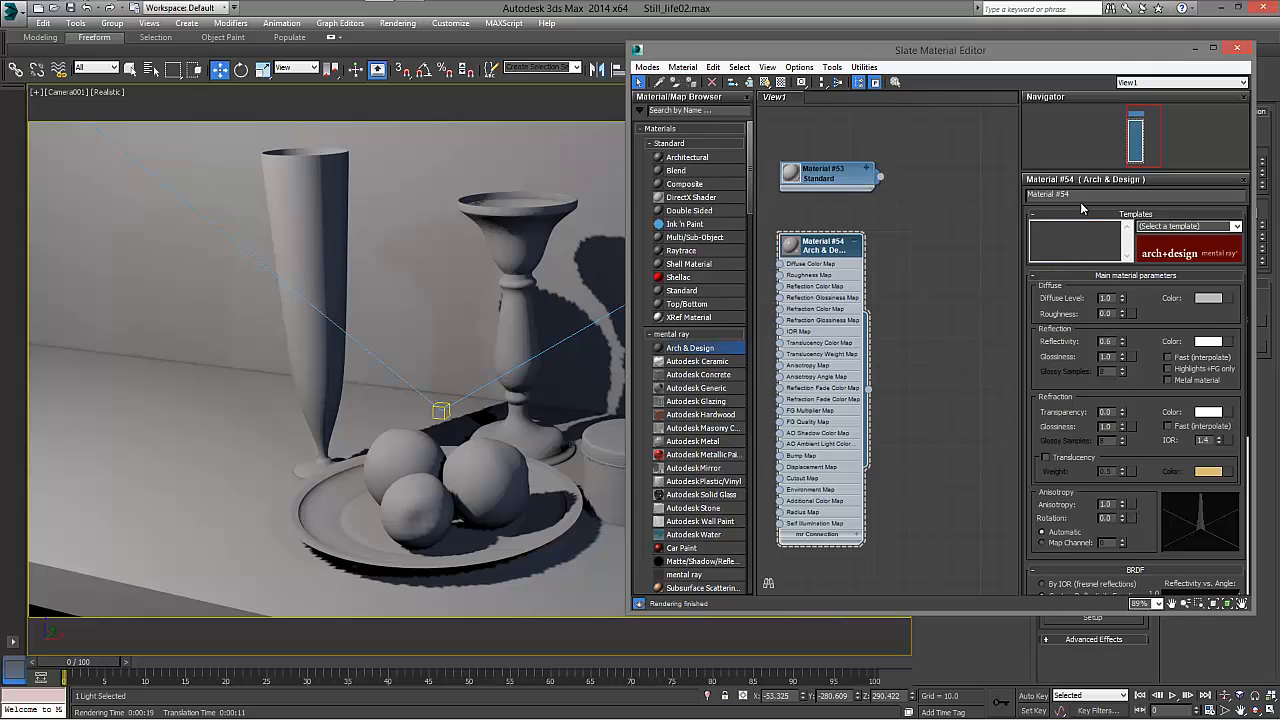
left_click_drag(1076, 194, 912, 193)
type("candlestick")
key("Return")
left_click_drag(859, 542, 918, 545)
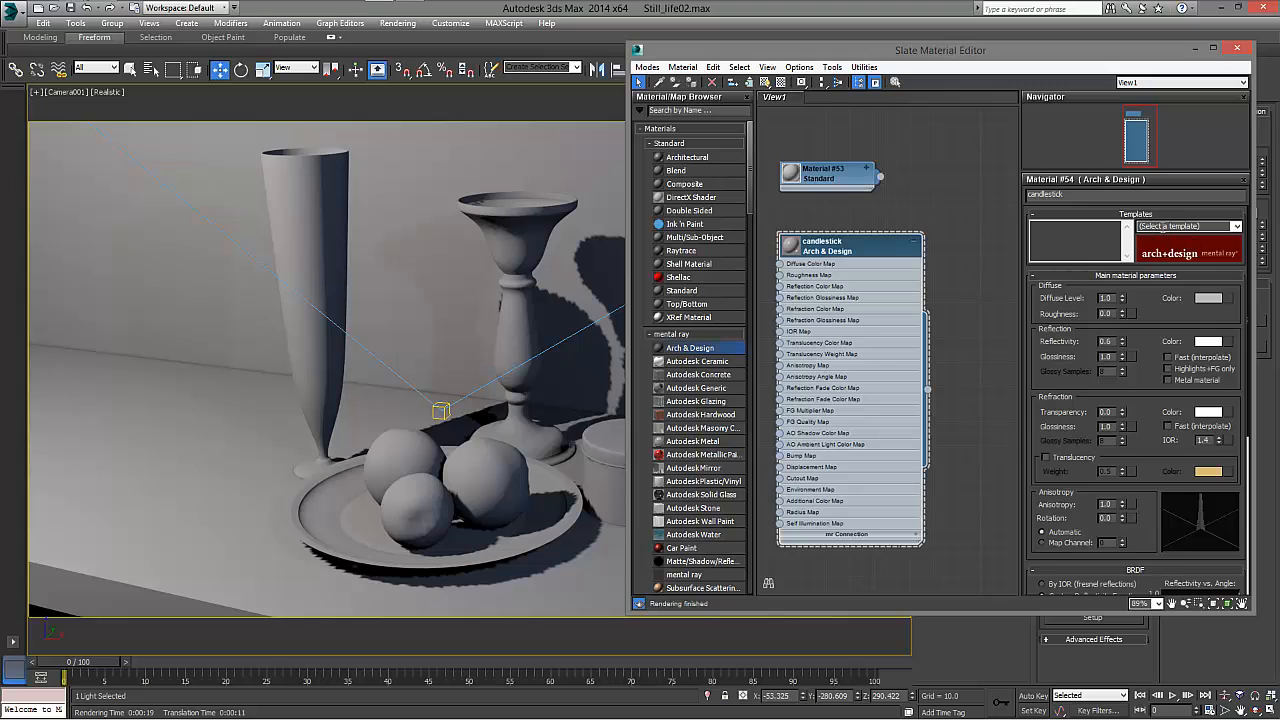
Apply the Copper template to the candlestick material and enlarge its node preview.
left_click(1236, 227)
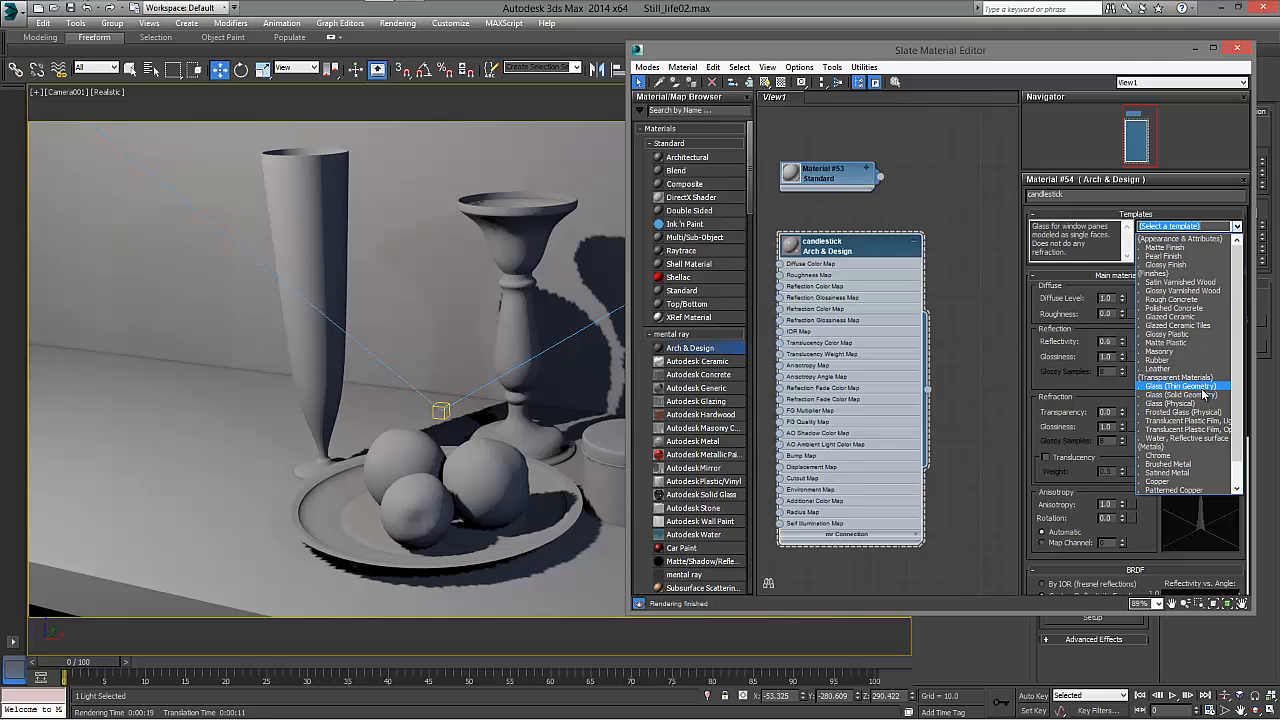
scroll(1204, 395, "down", 1)
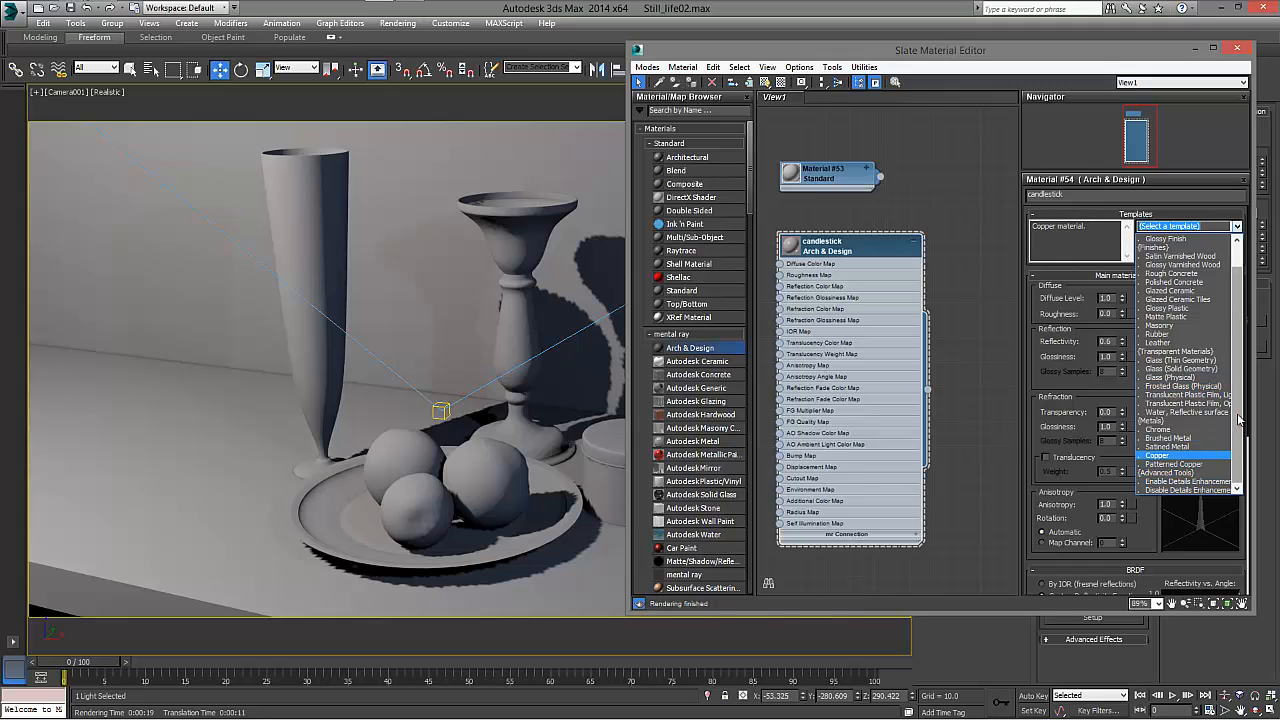
left_click_drag(1236, 441, 1235, 439)
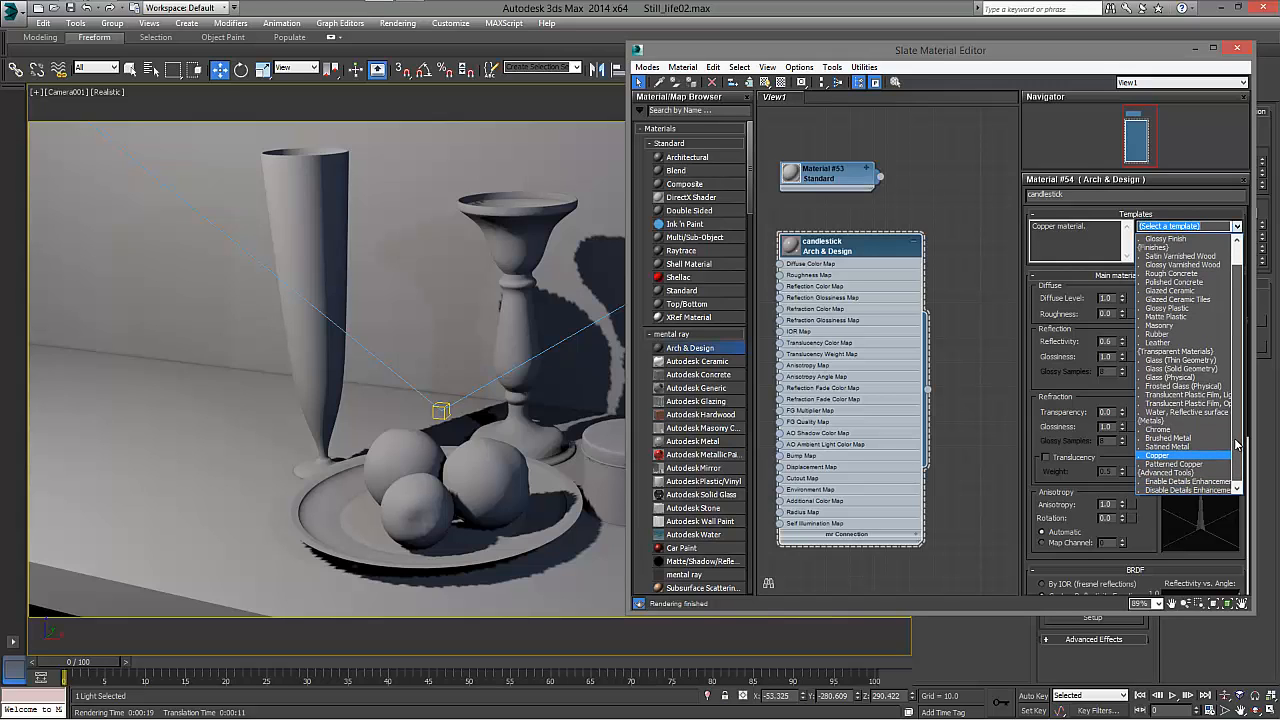
left_click(1172, 457)
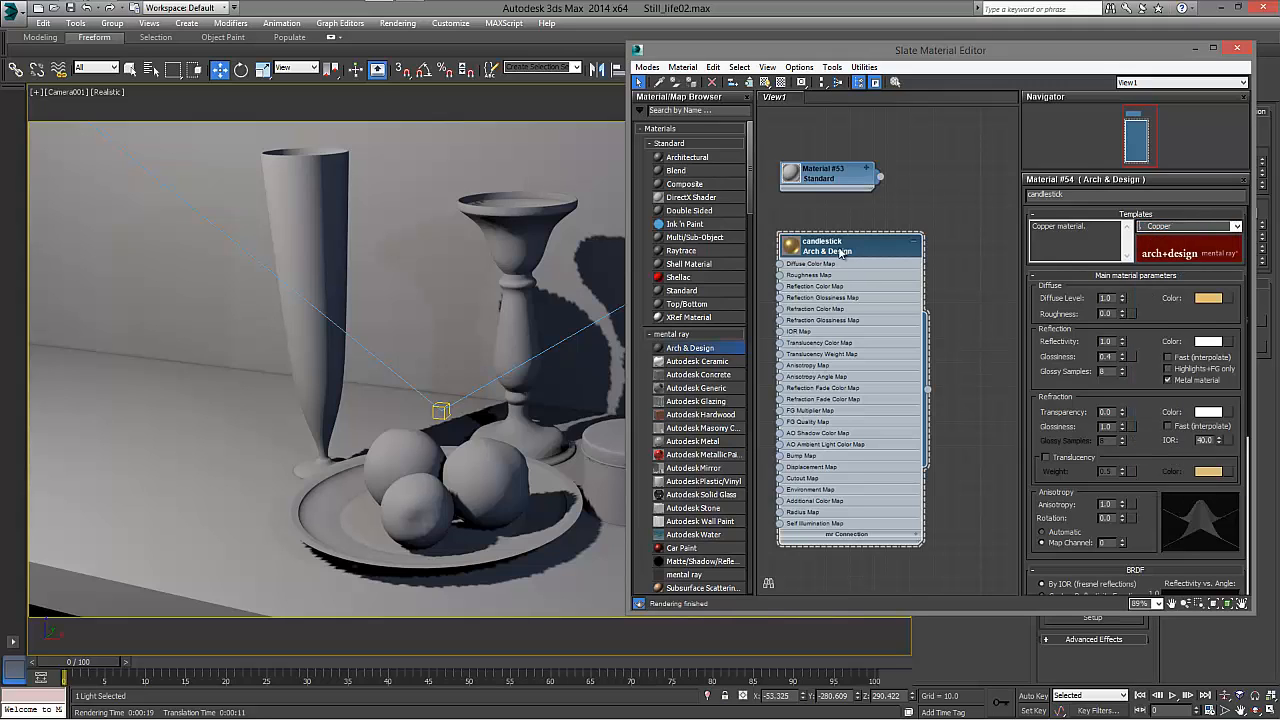
double_click(792, 248)
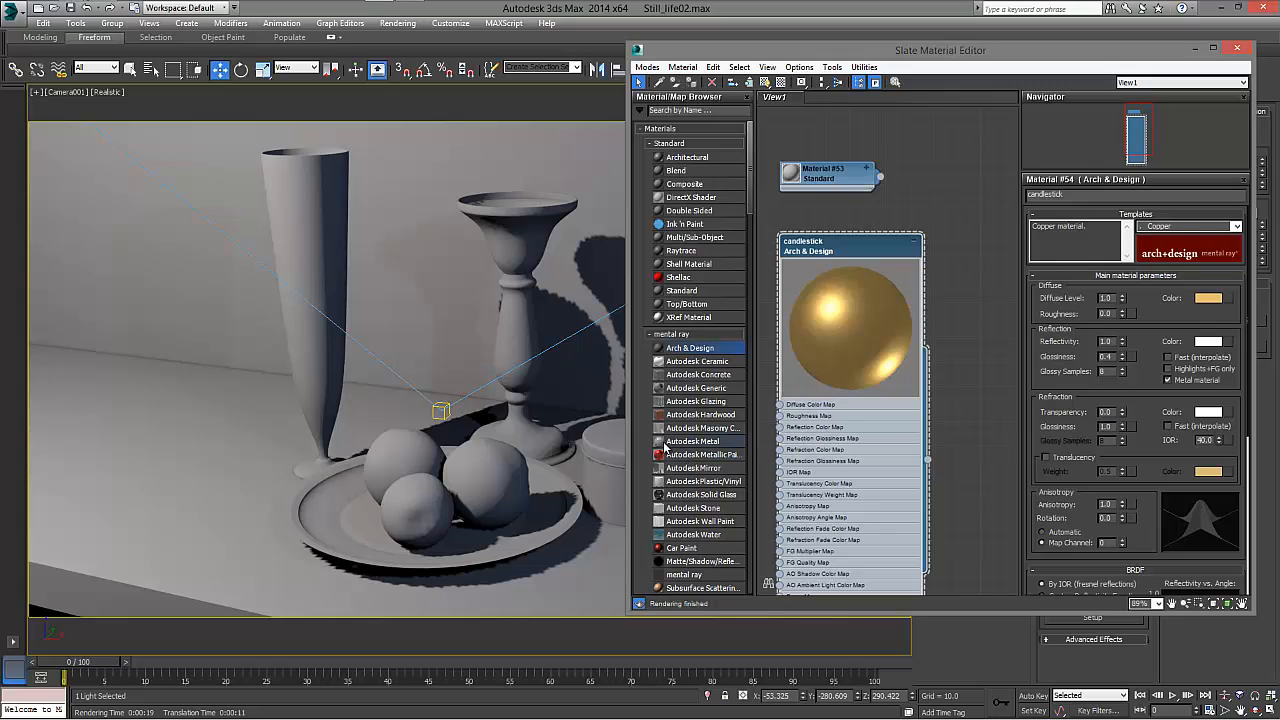
Add an Autodesk Metal material beside the candlestick node, widen its node and open its parameters.
left_click_drag(678, 446, 963, 283)
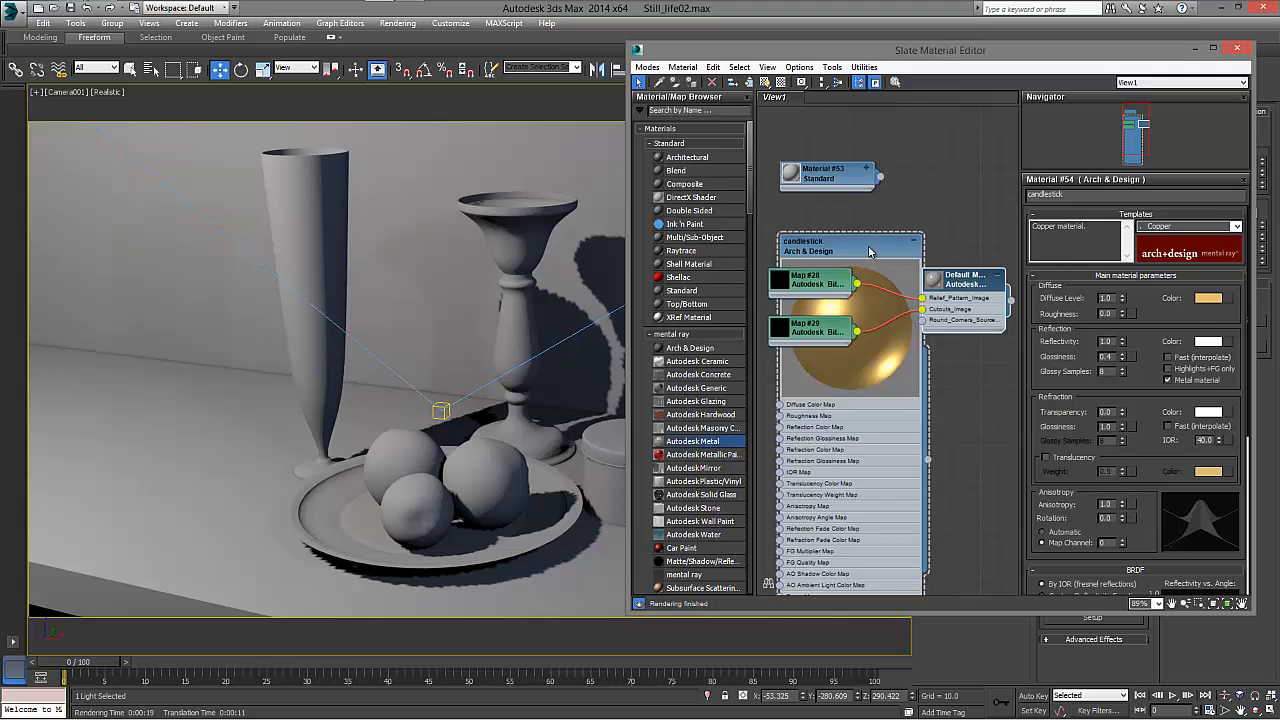
left_click_drag(869, 249, 822, 237)
double_click(947, 280)
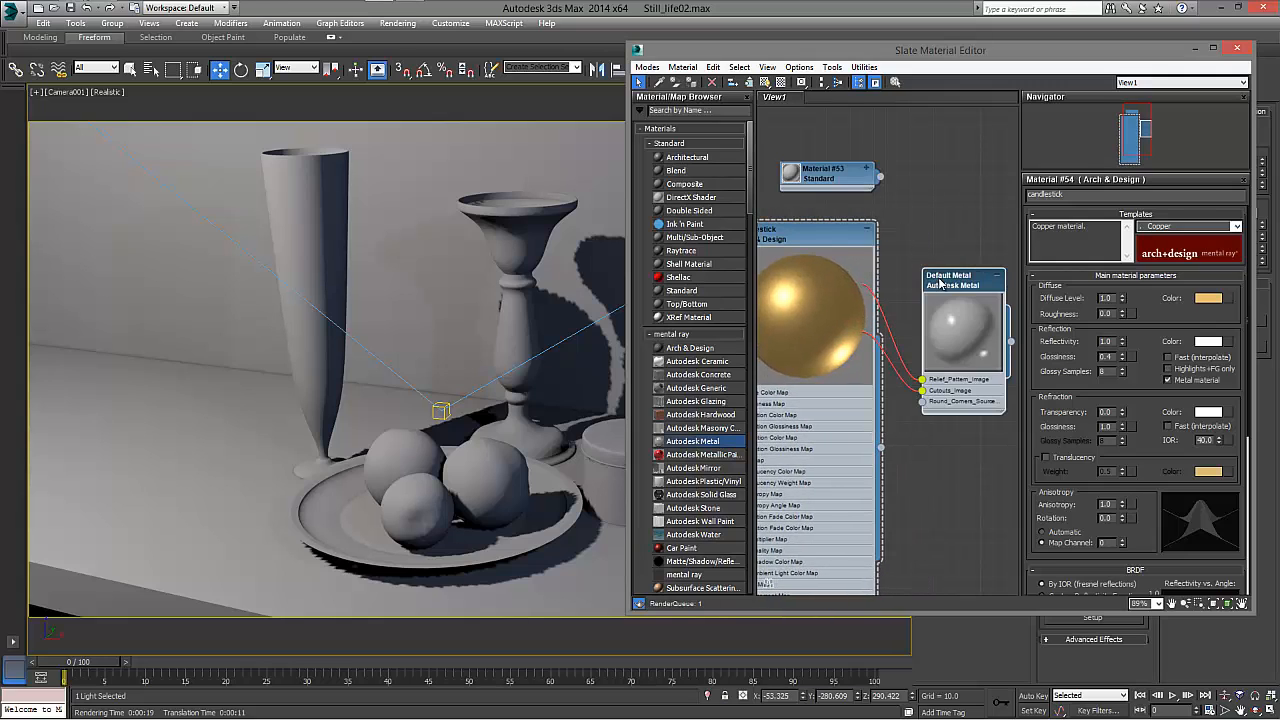
left_click_drag(1005, 411, 1074, 465)
left_click_drag(982, 273, 949, 193)
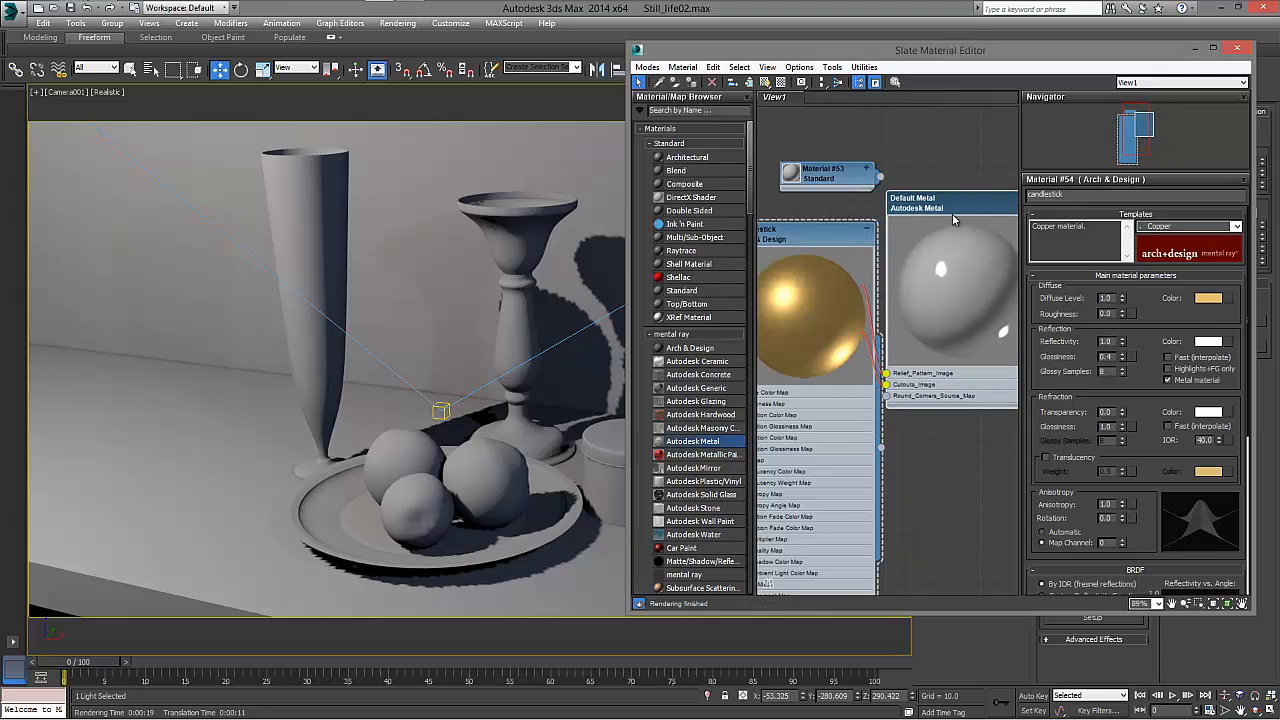
double_click(959, 247)
double_click(955, 202)
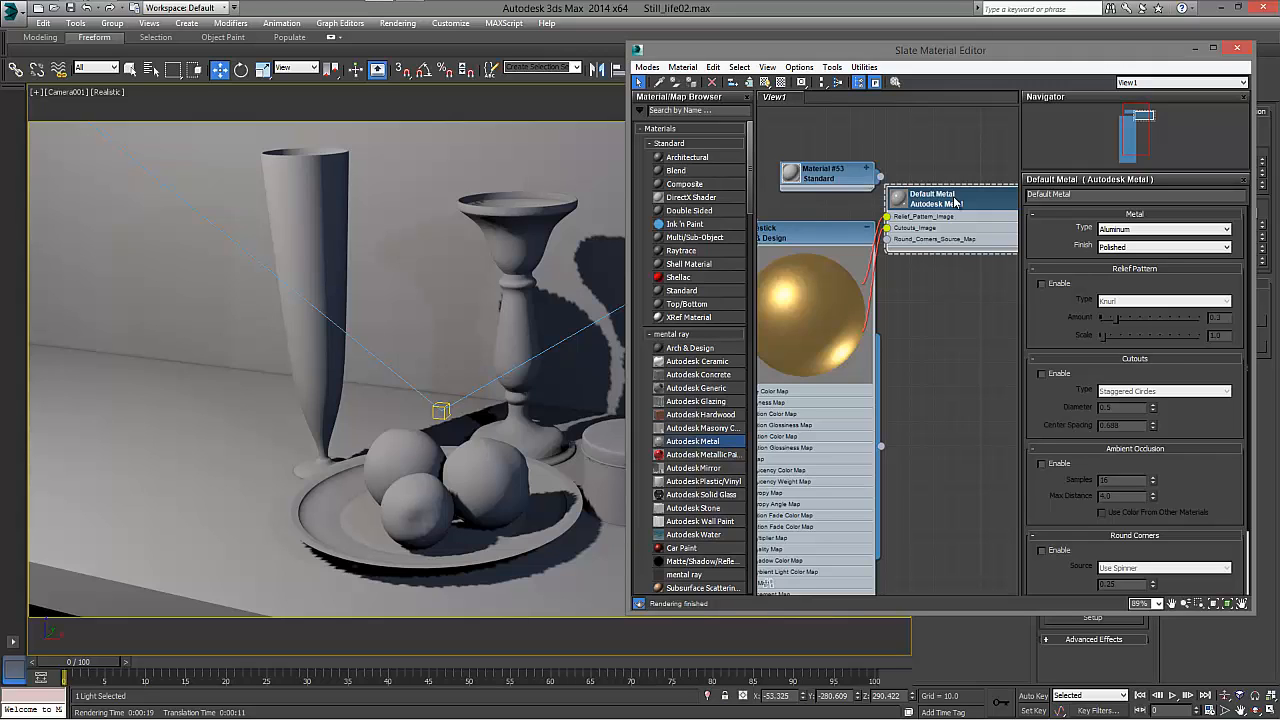
Set the Autodesk Metal type to Copper and move its node clear of the candlestick material.
left_click_drag(631, 212, 497, 212)
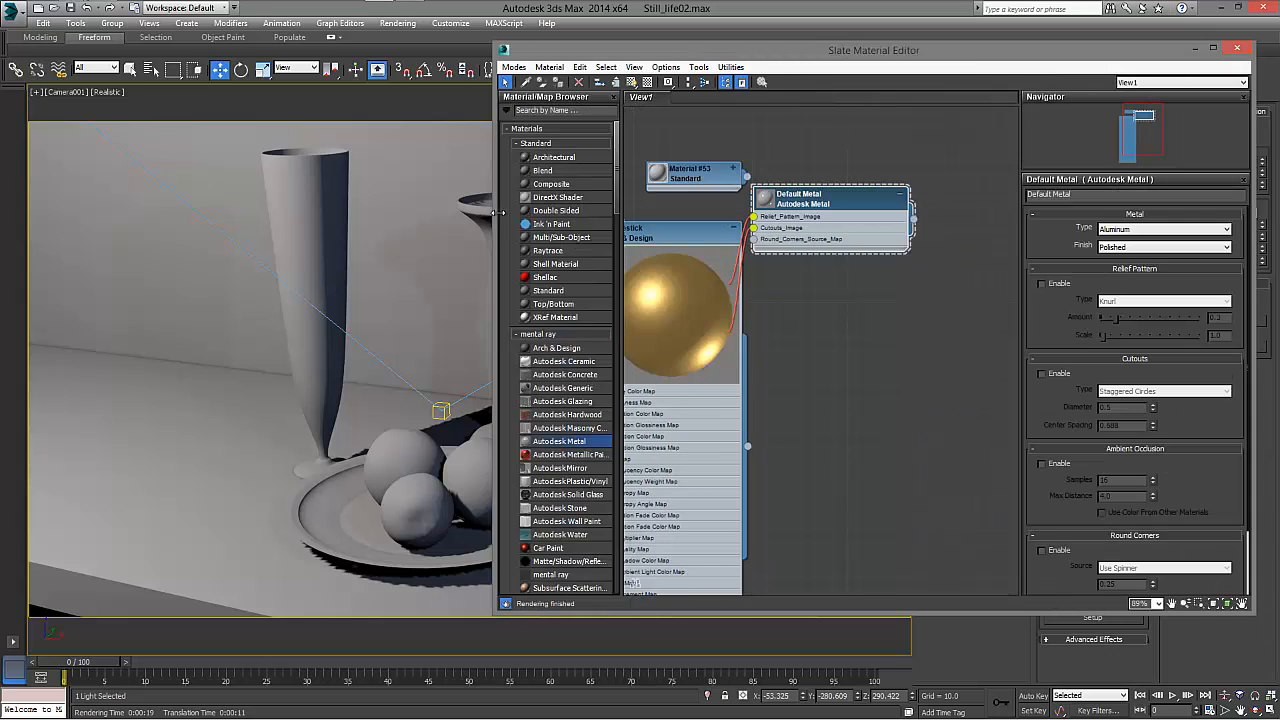
left_click(1128, 230)
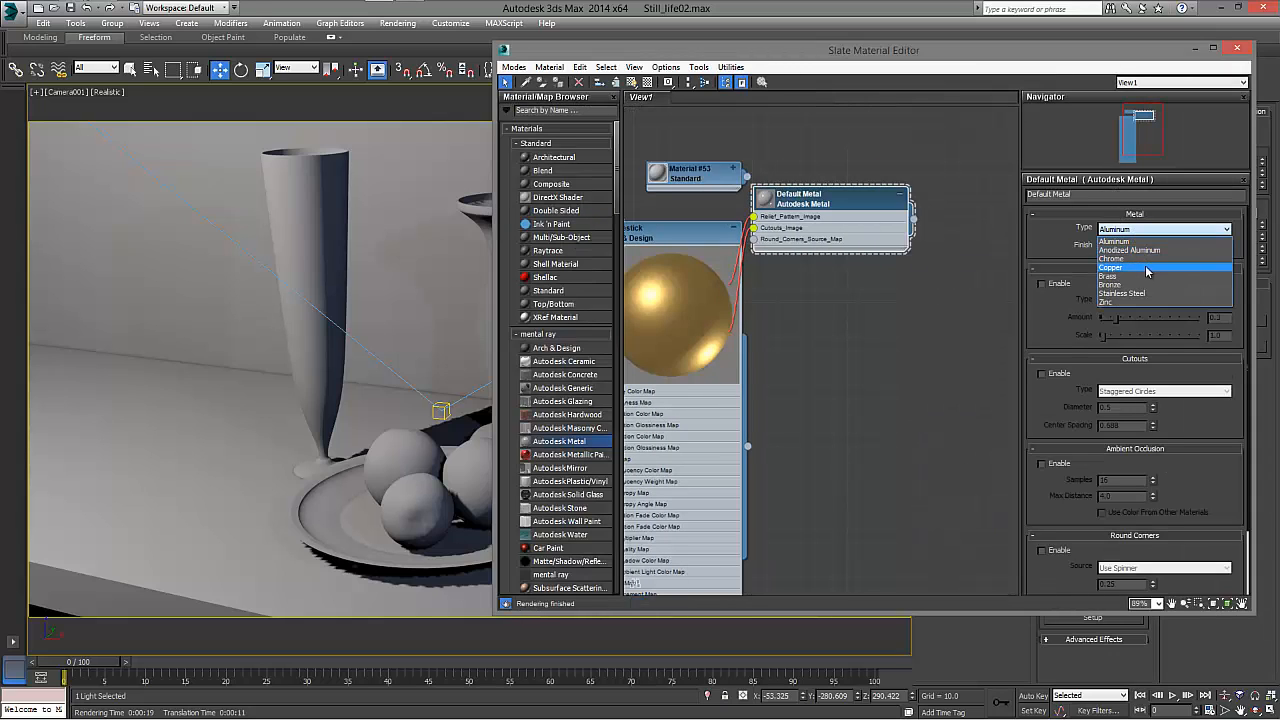
left_click(1145, 267)
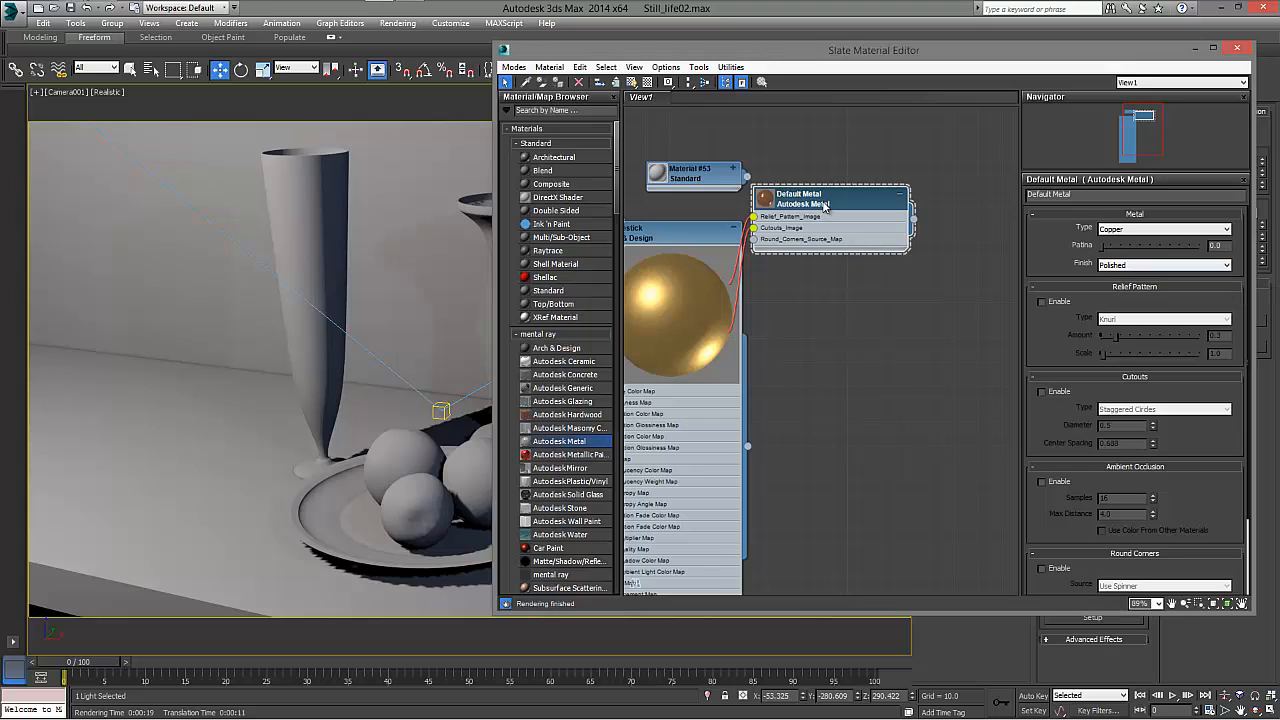
left_click_drag(825, 202, 909, 285)
Set the Autodesk Metal material's type to Brass and its finish to Brushed, and enlarge its node preview.
left_click(1130, 229)
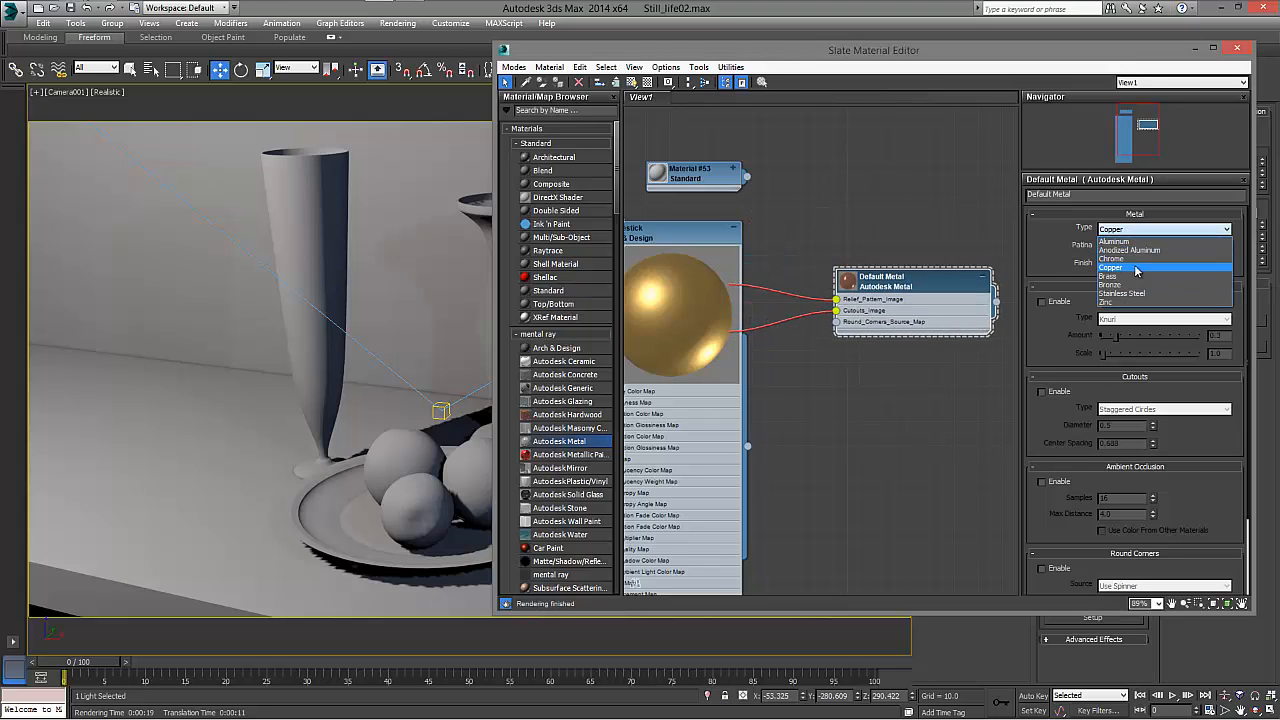
left_click(1135, 276)
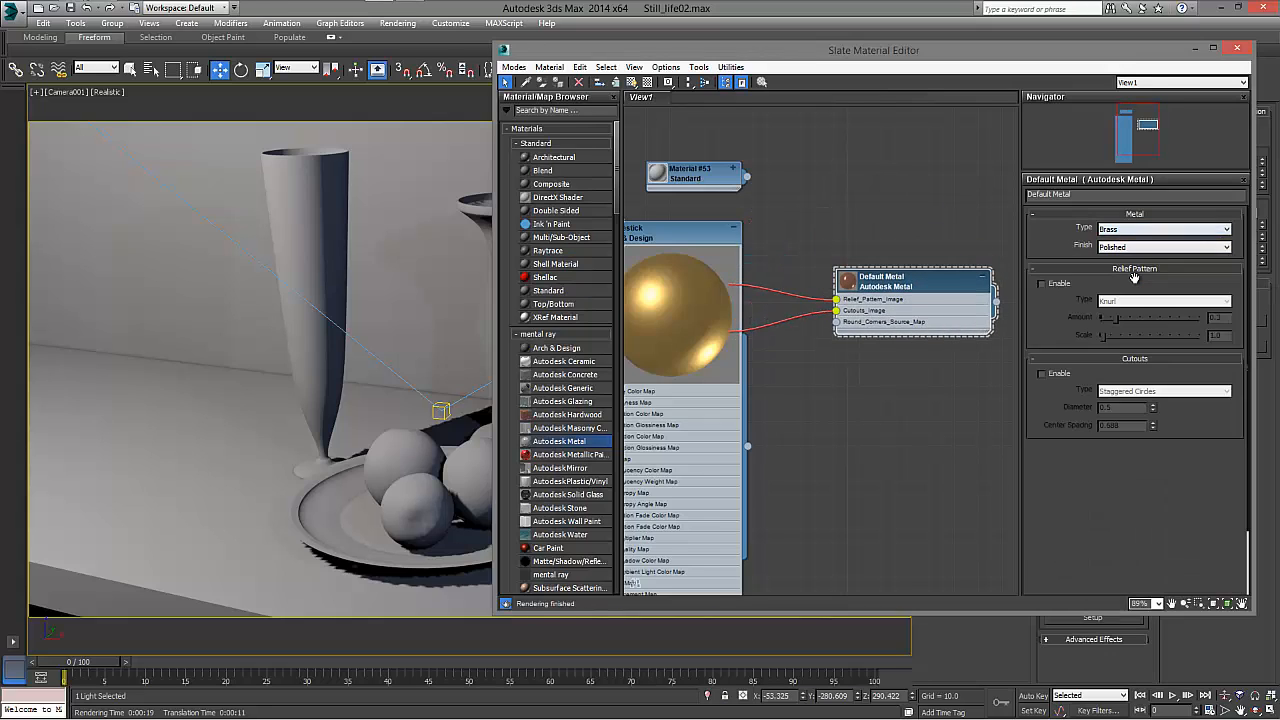
scroll(909, 286, "up", 3)
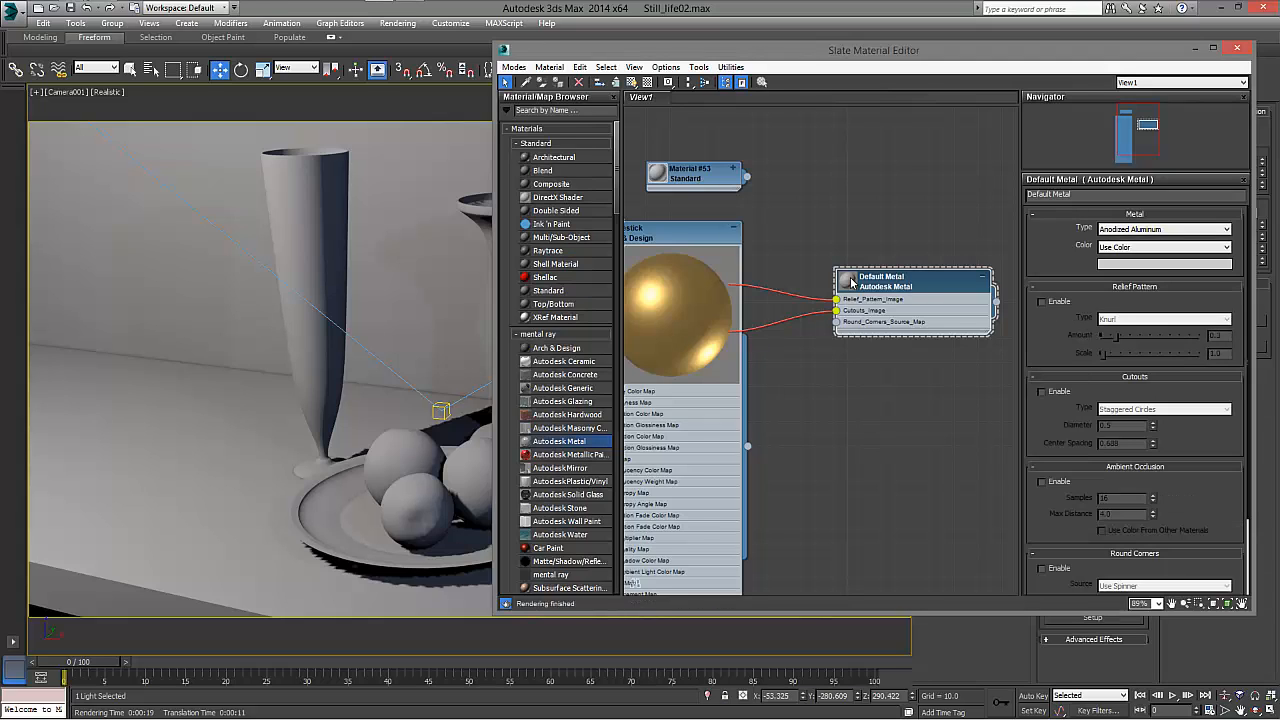
double_click(850, 281)
left_click(1140, 229)
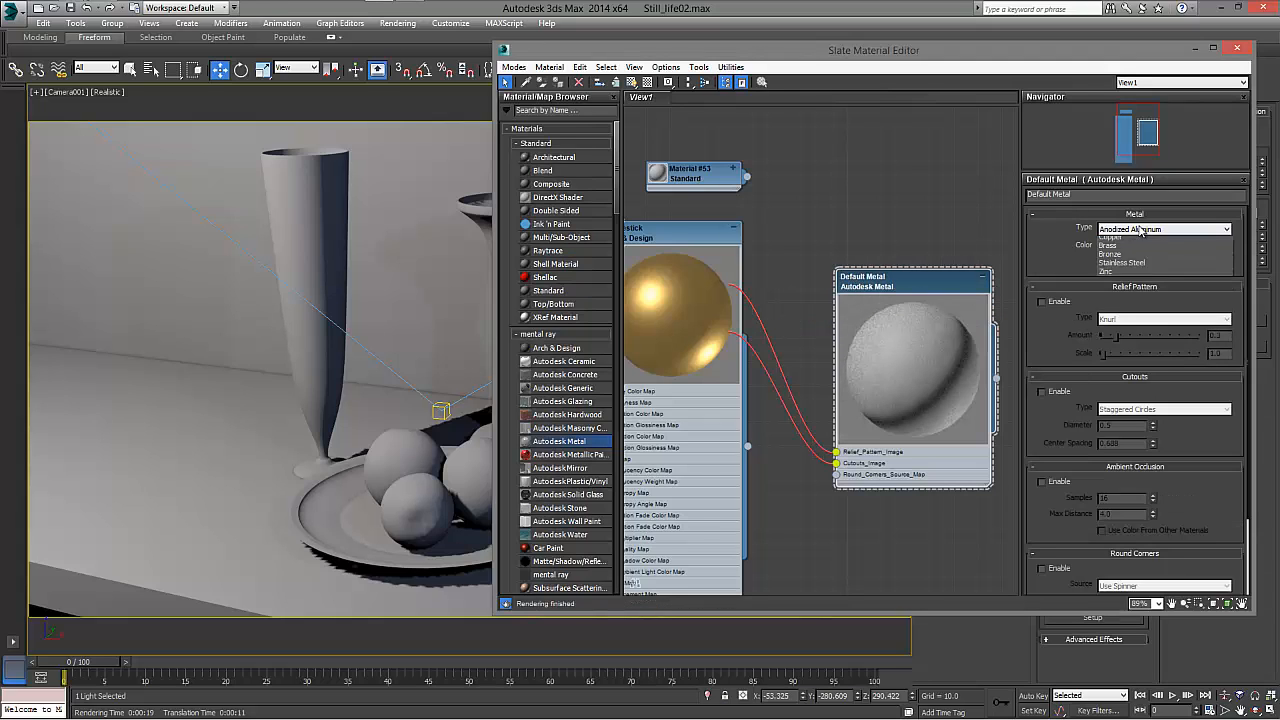
left_click(1137, 274)
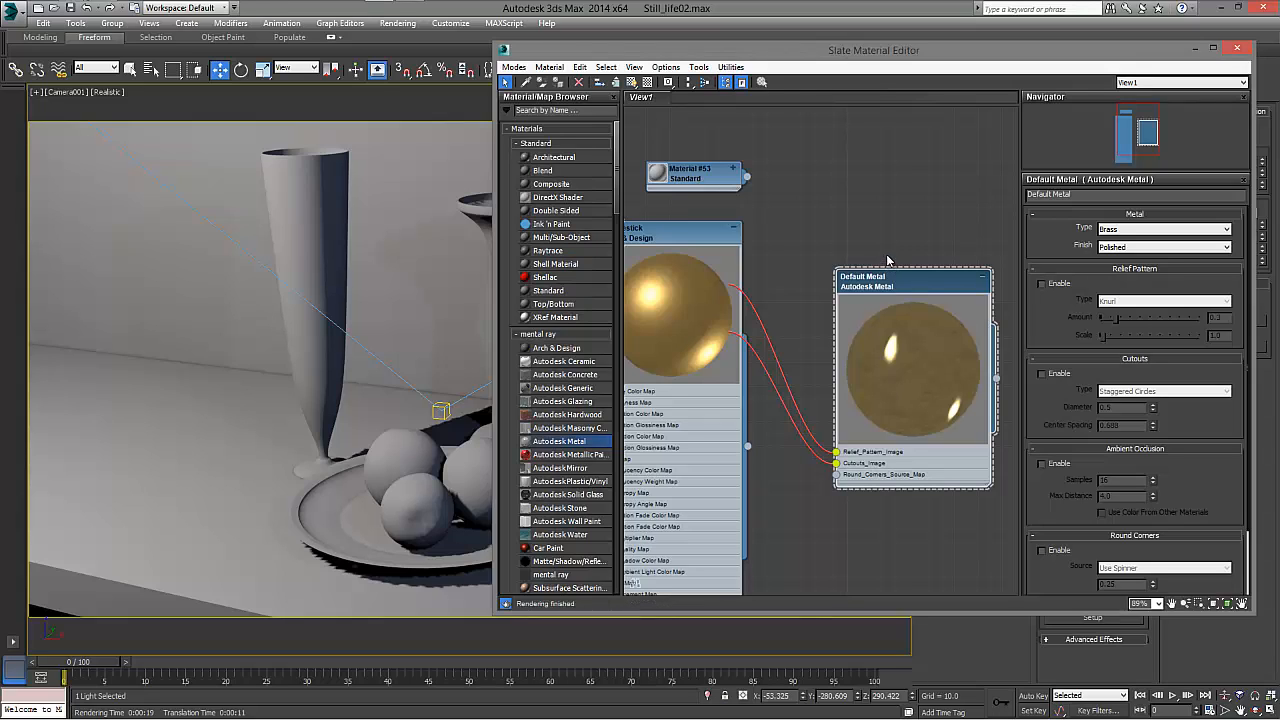
left_click(1145, 248)
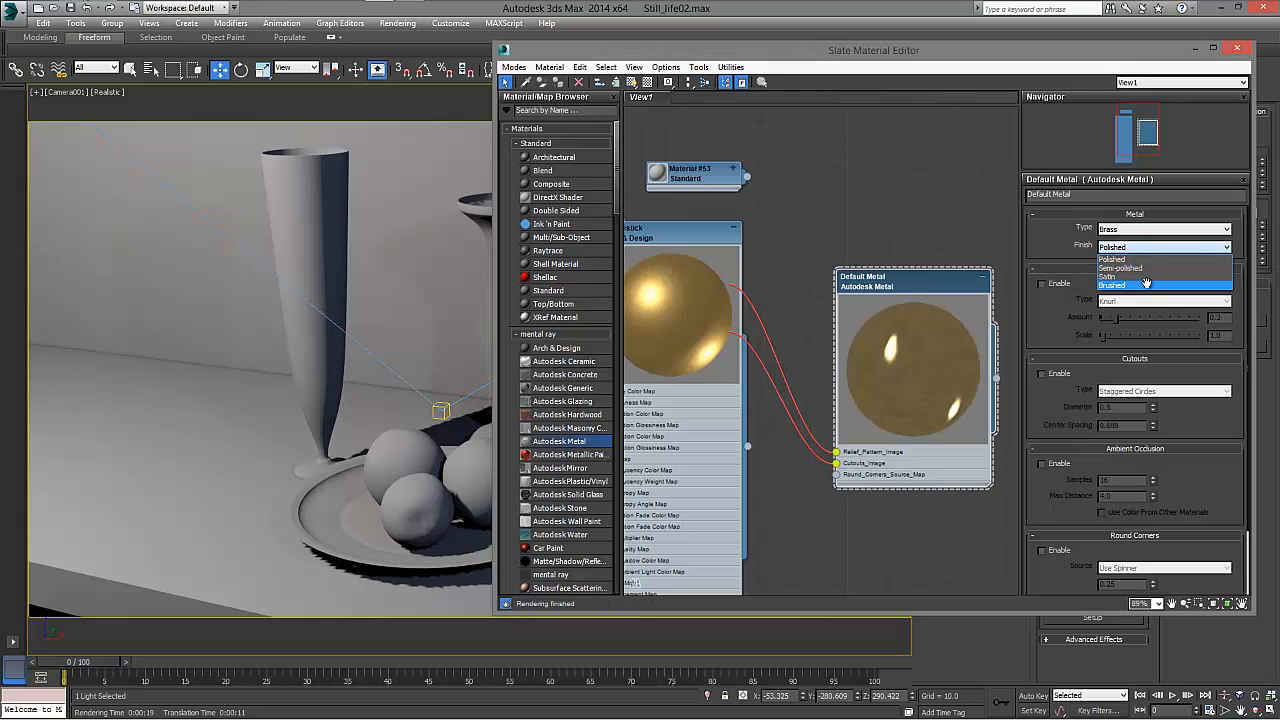
left_click(1140, 285)
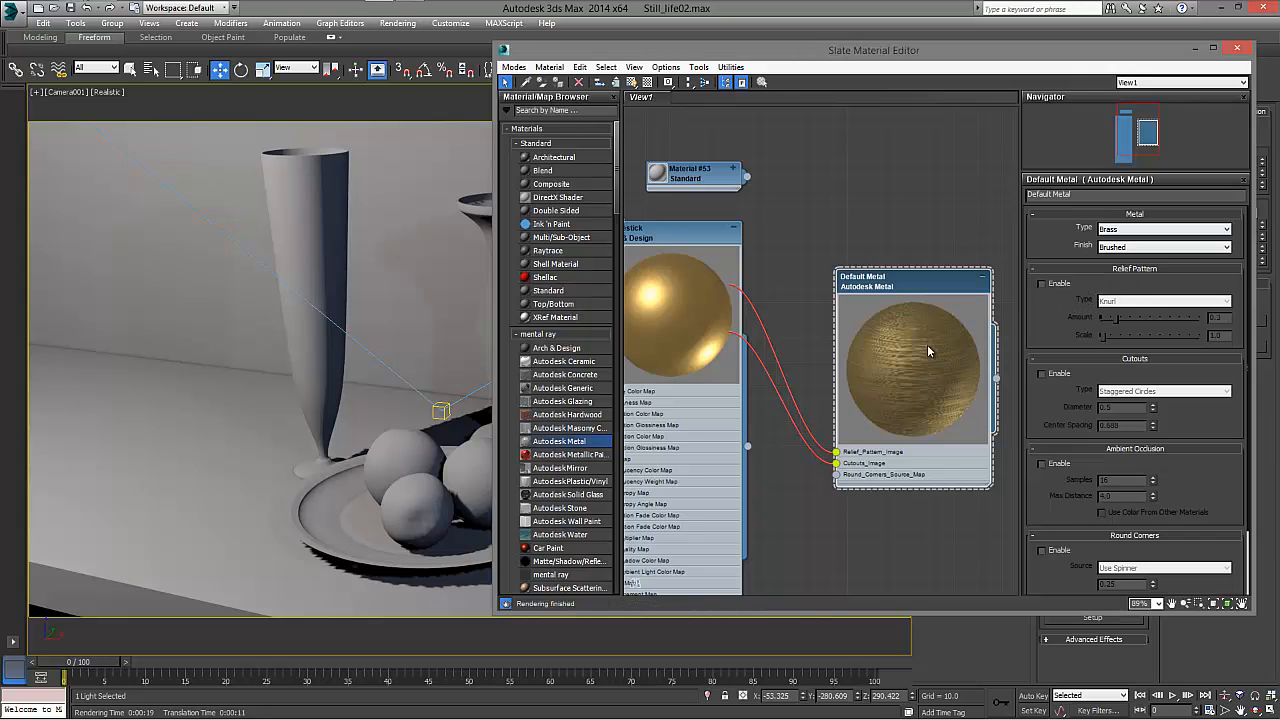
Lay out all nodes in the view and move the Autodesk Metal node farther from its connected map nodes.
left_click_drag(632, 50, 749, 40)
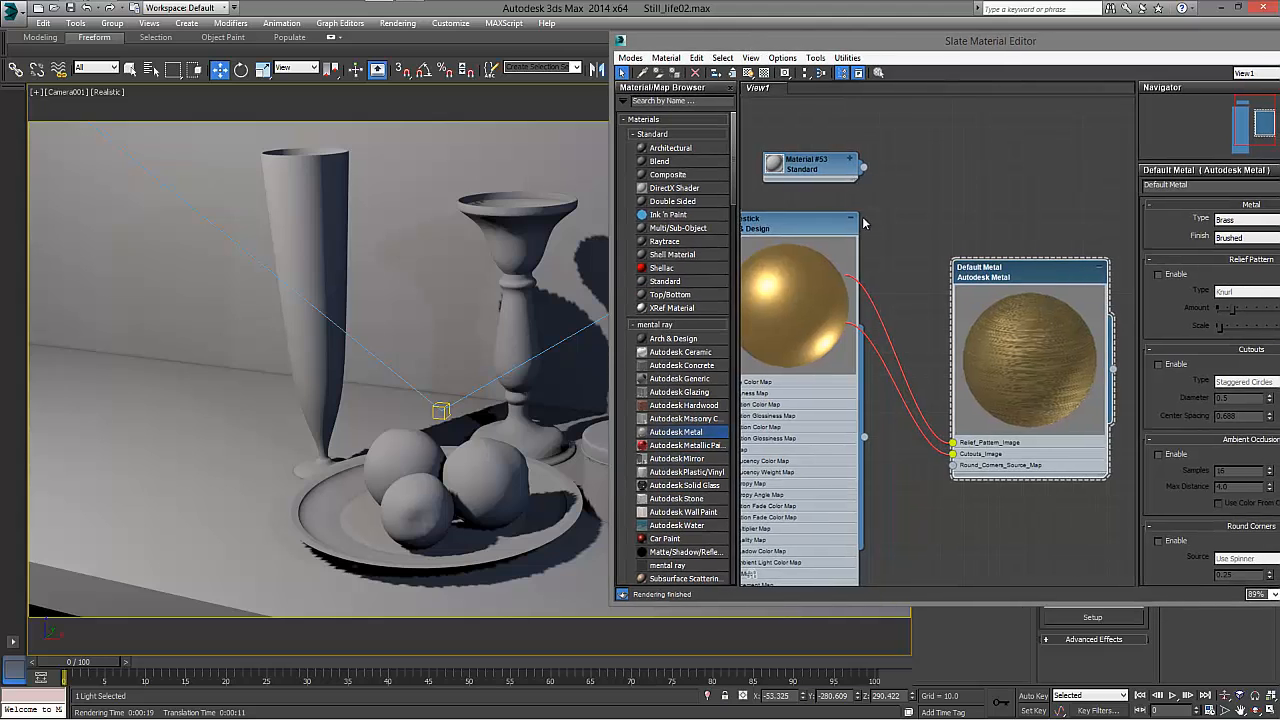
scroll(898, 237, "down", 4)
key("l")
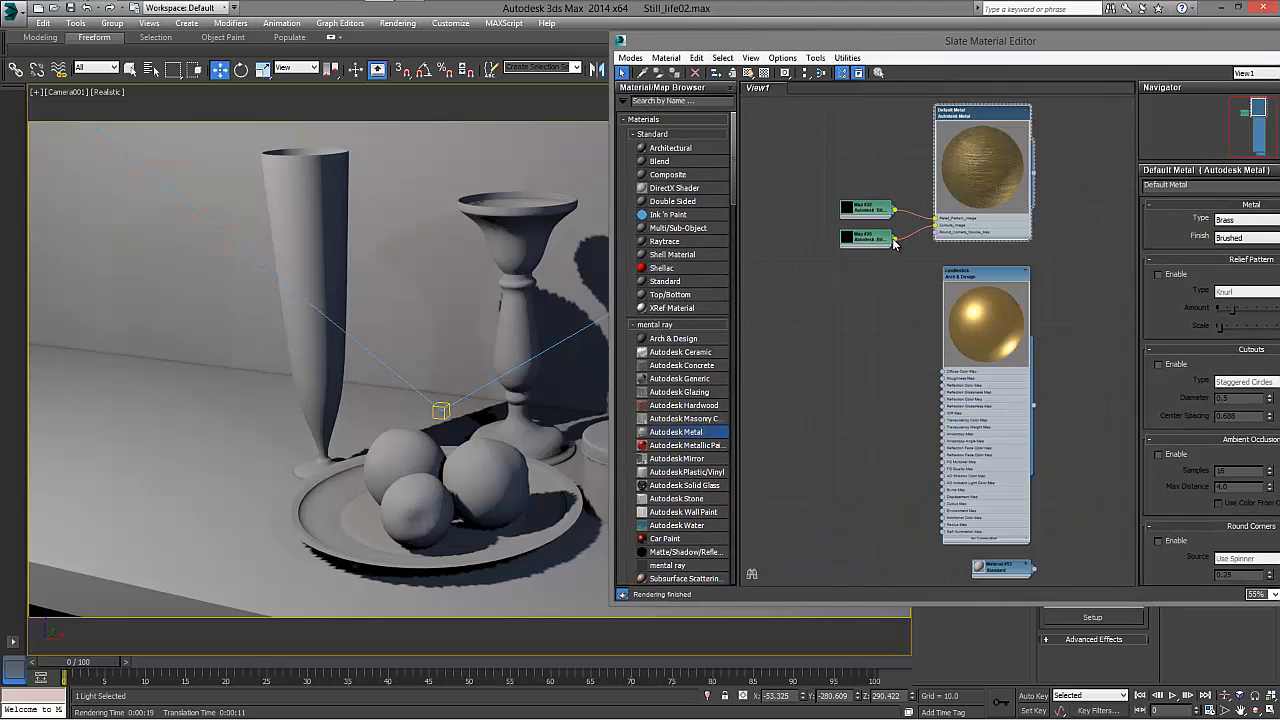
middle_click_drag(857, 277, 755, 336)
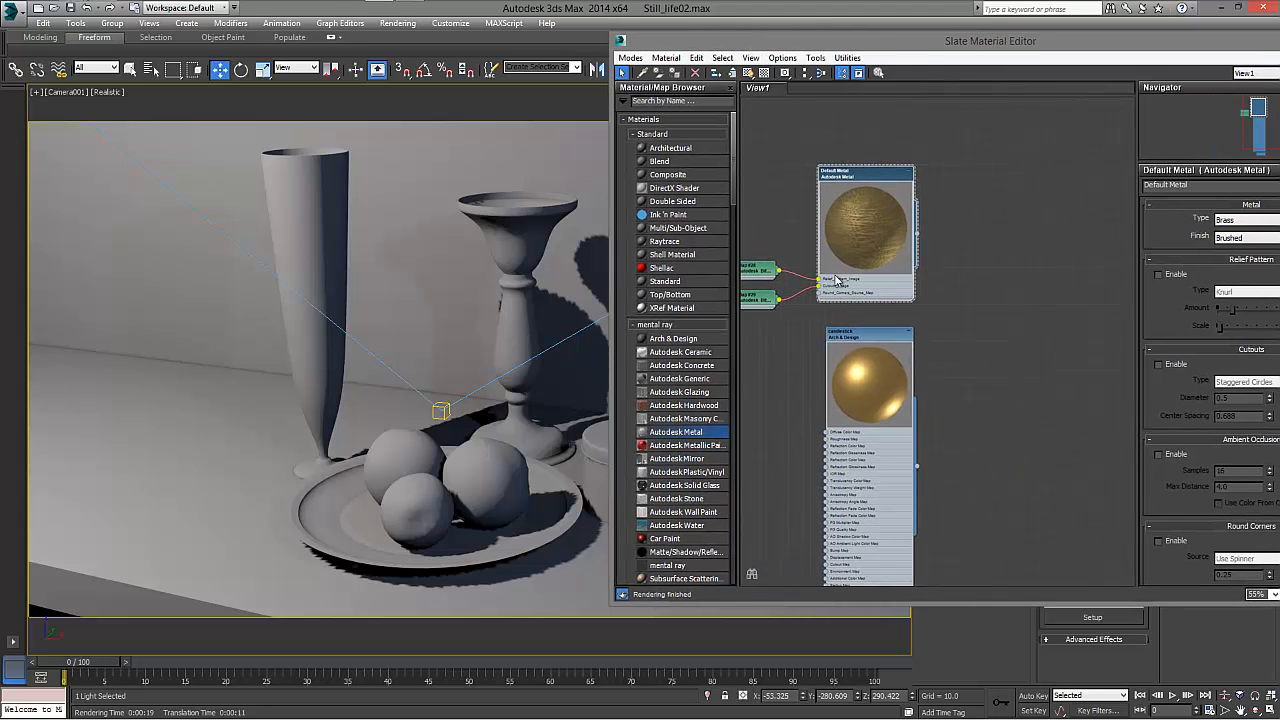
left_click_drag(927, 45, 822, 66)
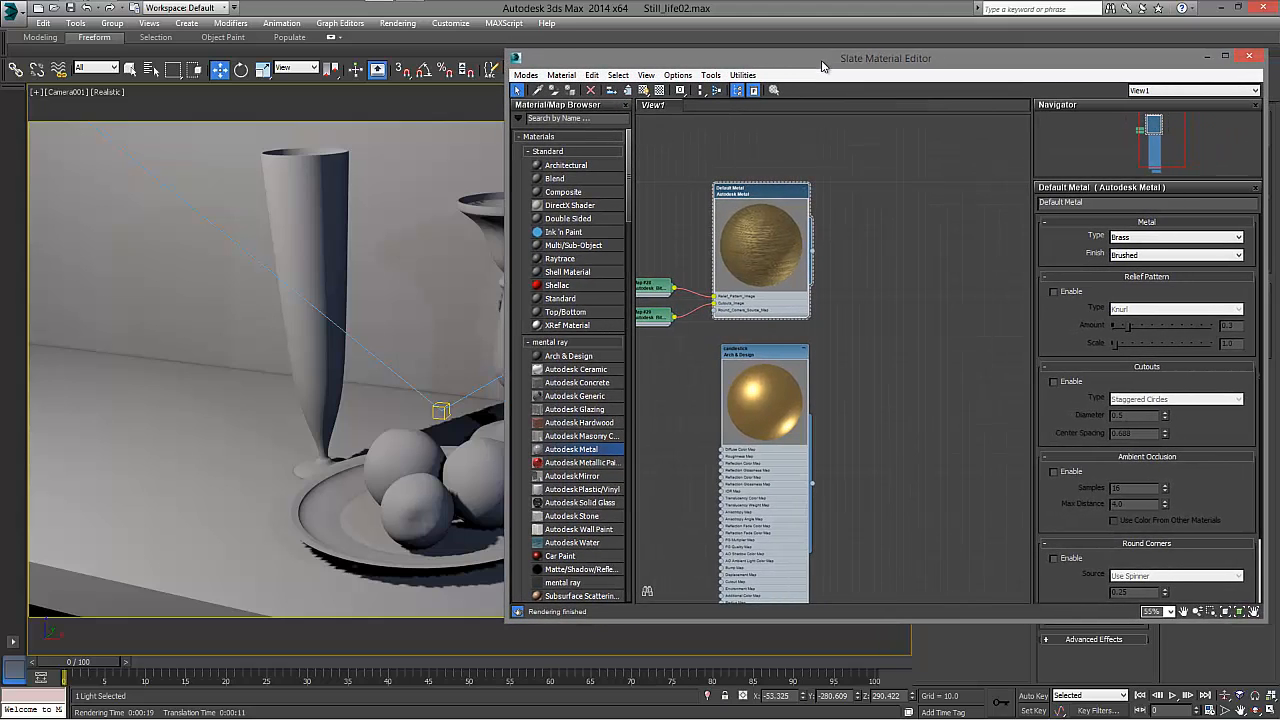
left_click_drag(762, 218, 813, 218)
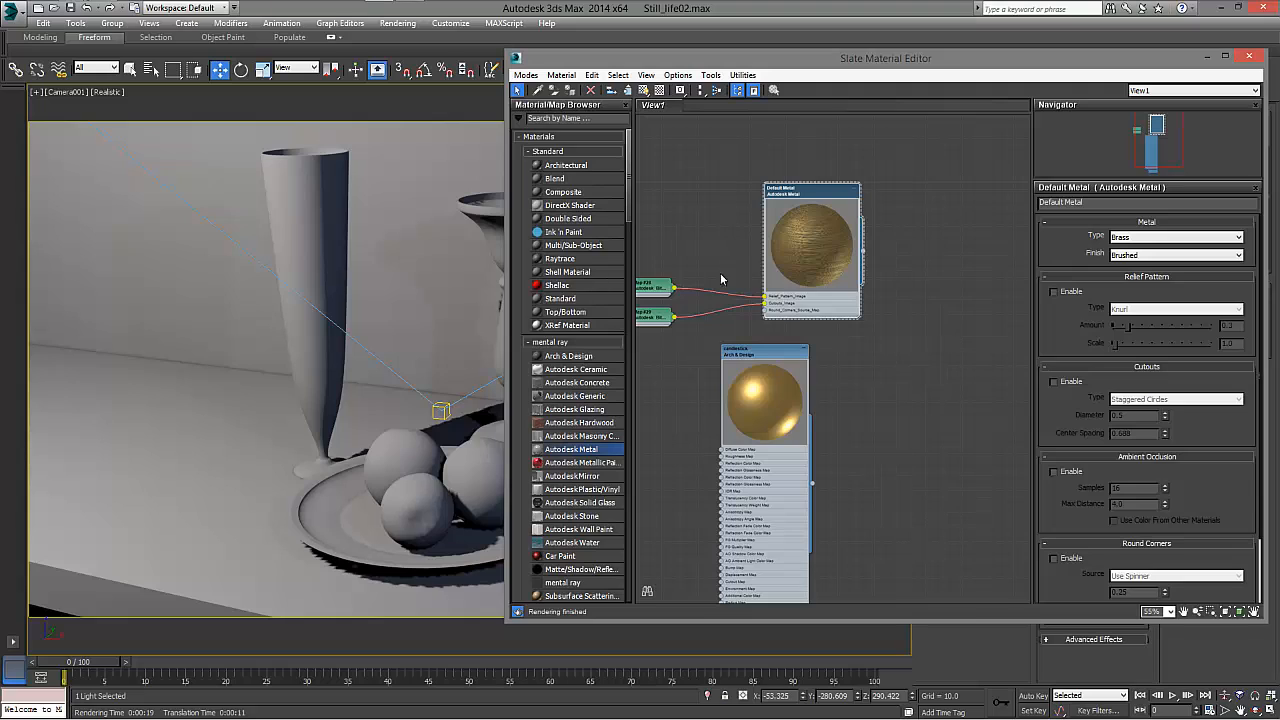
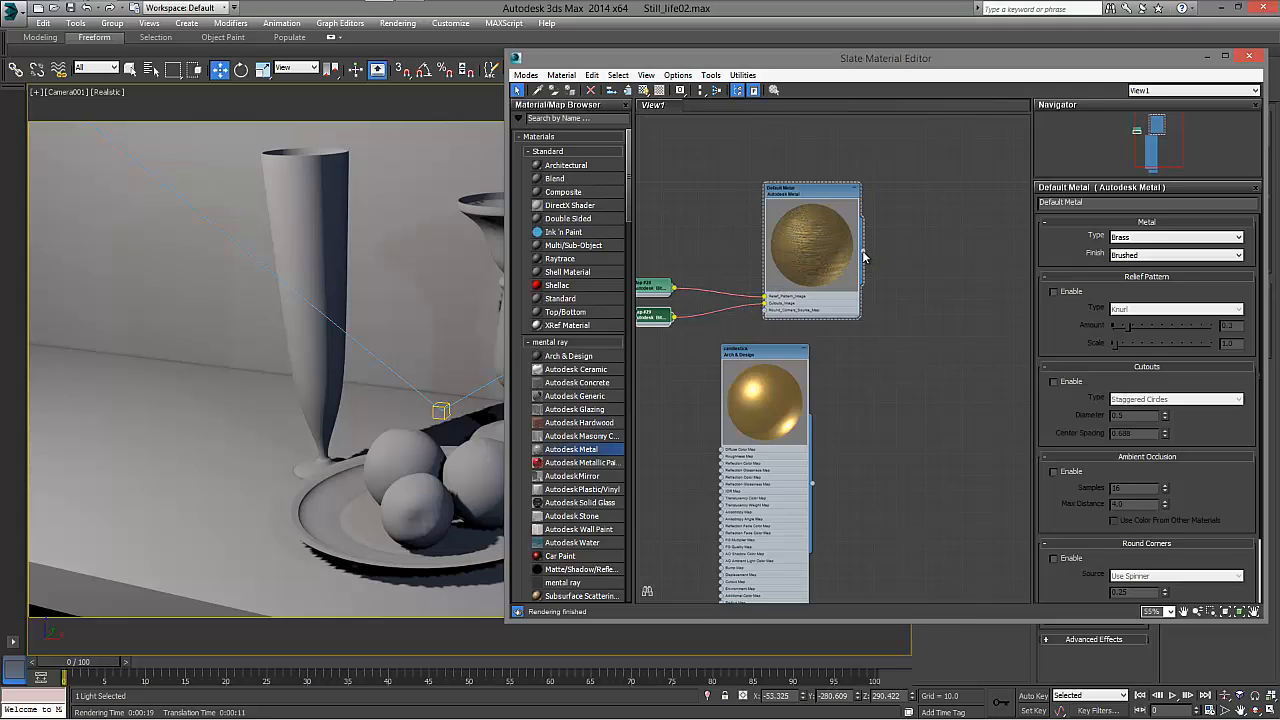
Assign the brushed brass Autodesk Metal material to the candlestick in the camera viewport.
mouse_move(866, 257)
left_mouse_down()
mouse_move(878, 272)
mouse_move(933, 192)
mouse_move(941, 210)
mouse_move(885, 240)
mouse_move(830, 168)
mouse_move(640, 215)
mouse_move(518, 228)
mouse_move(820, 251)
mouse_move(872, 240)
mouse_move(880, 251)
left_mouse_up()
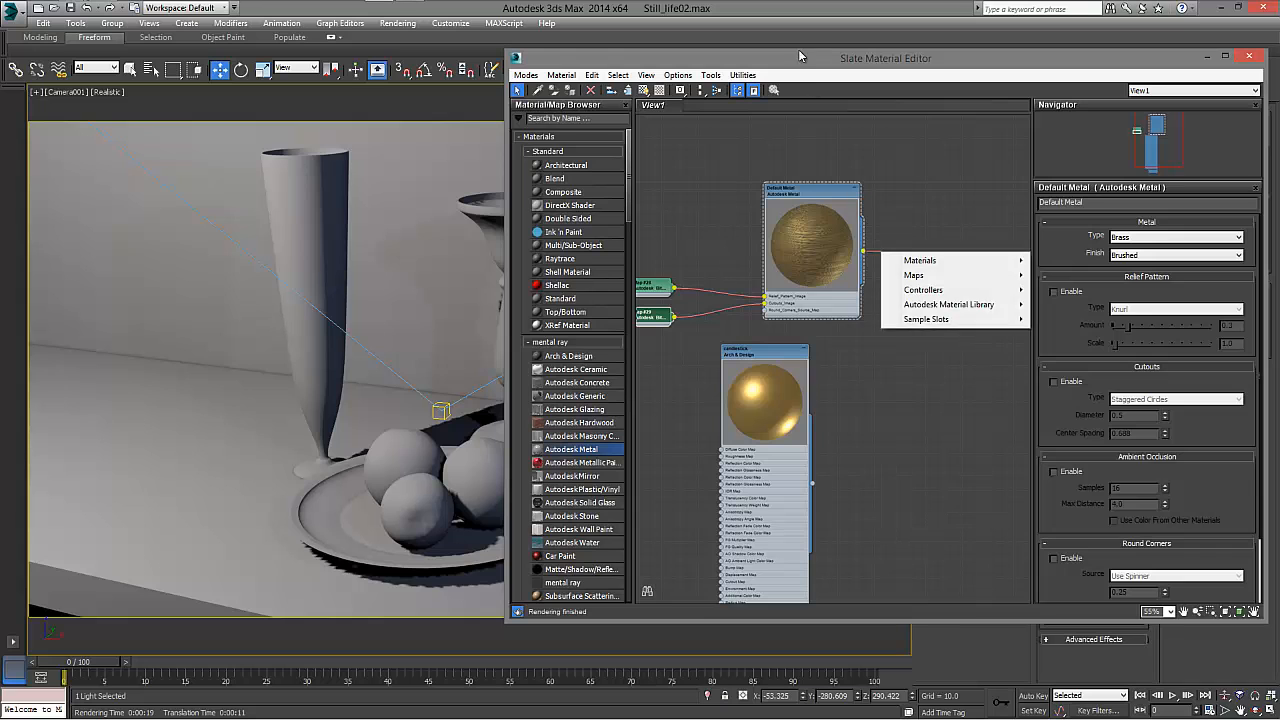
left_click(802, 63)
left_click_drag(800, 64, 860, 61)
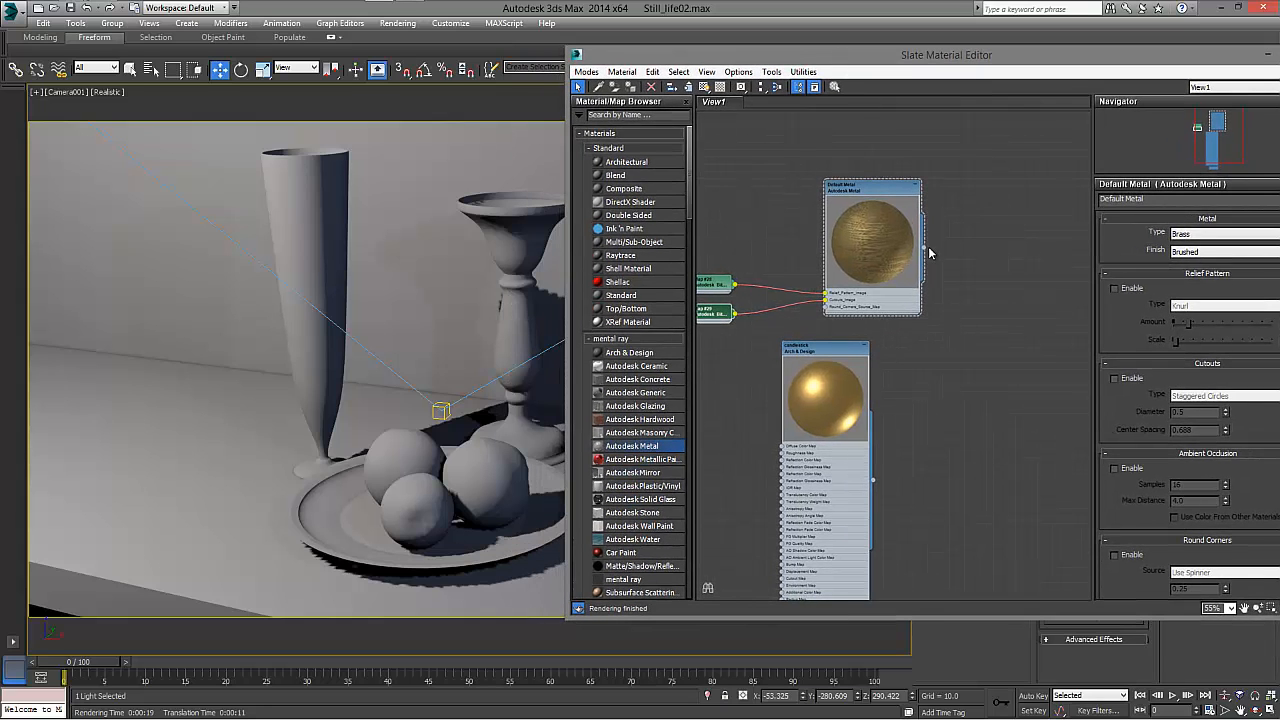
left_click_drag(924, 253, 530, 298)
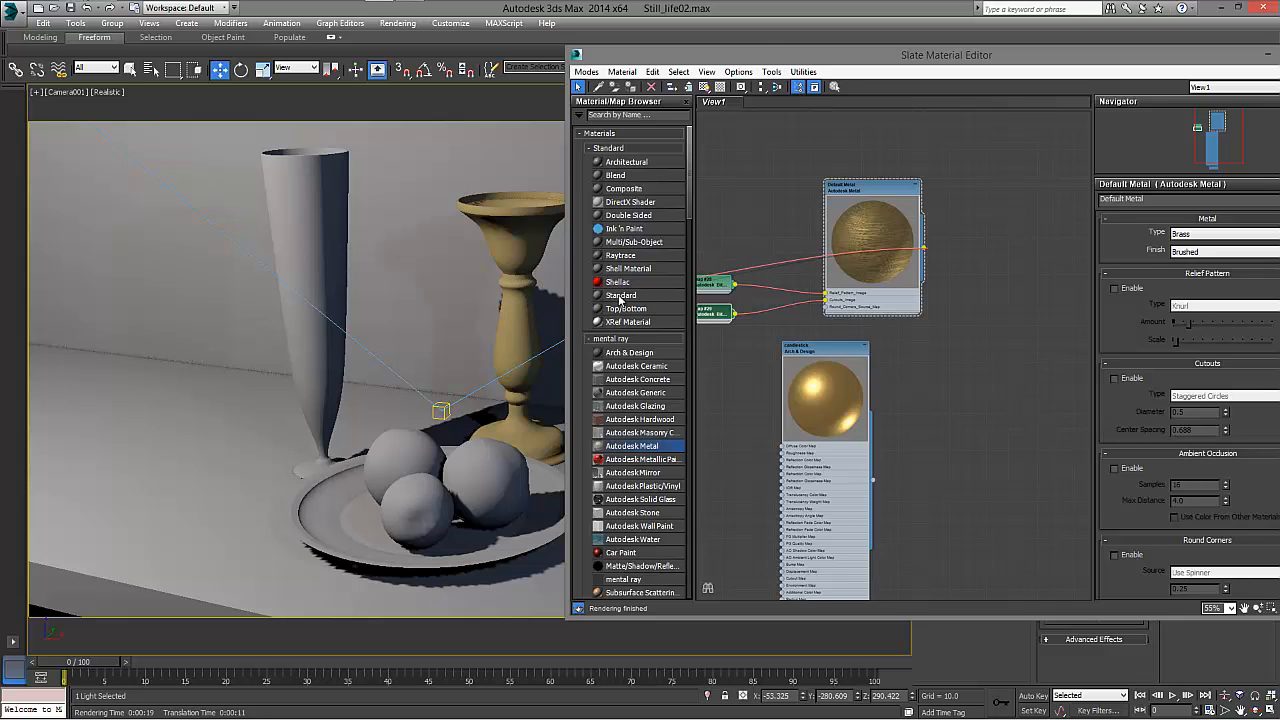
Rename the Autodesk Metal material Candlestick.
left_click_drag(762, 55, 619, 48)
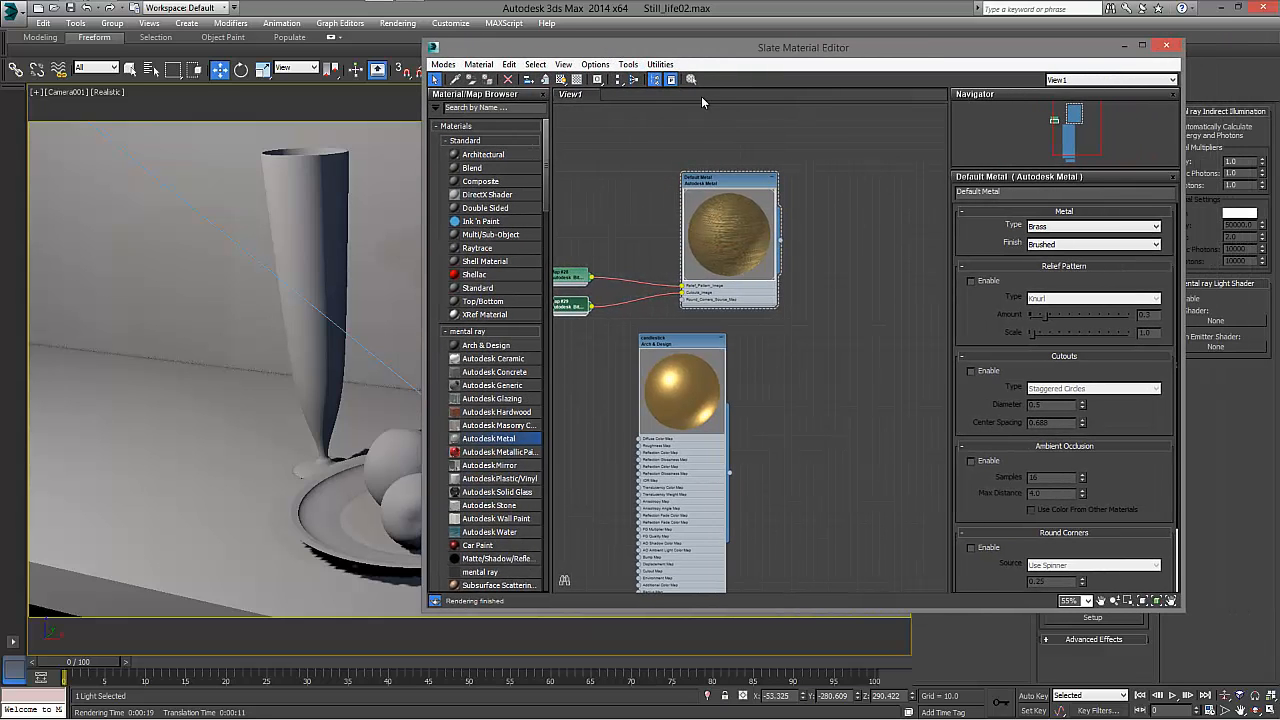
double_click(968, 188)
type("Candlestick")
key("Return")
Delete the unused Arch & Design candlestick material from the node view.
left_click(695, 357)
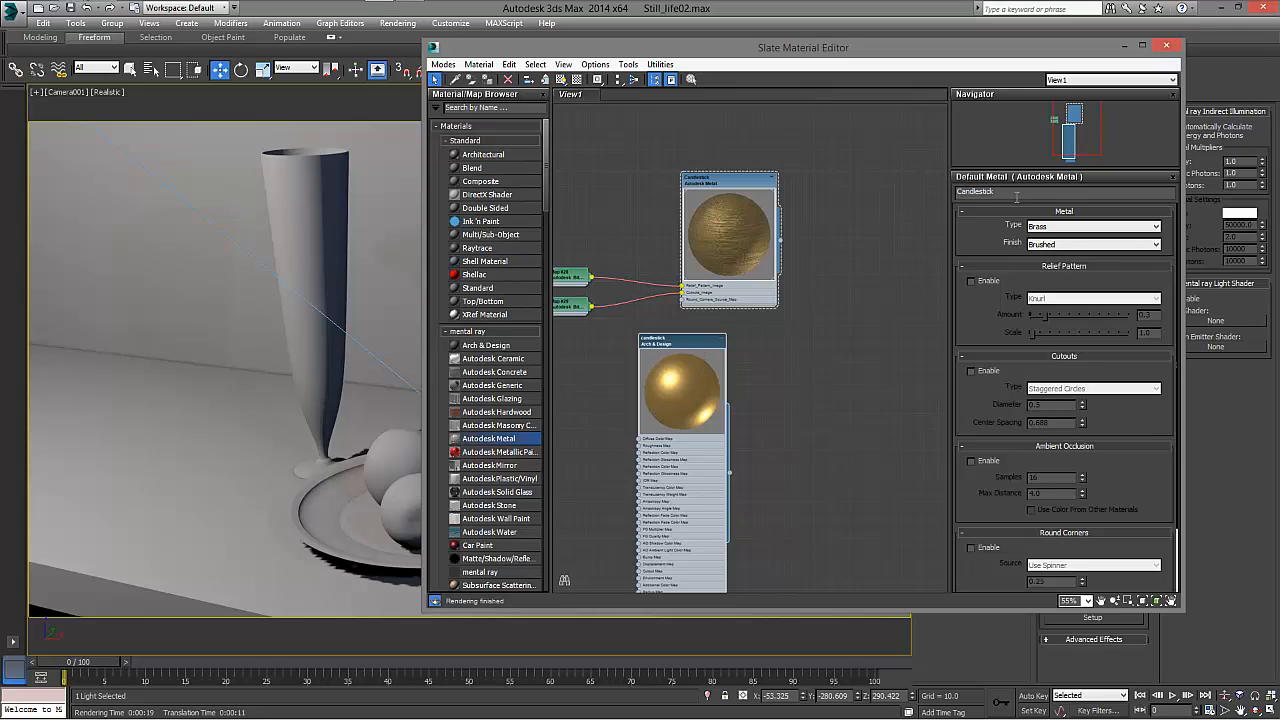
double_click(689, 355)
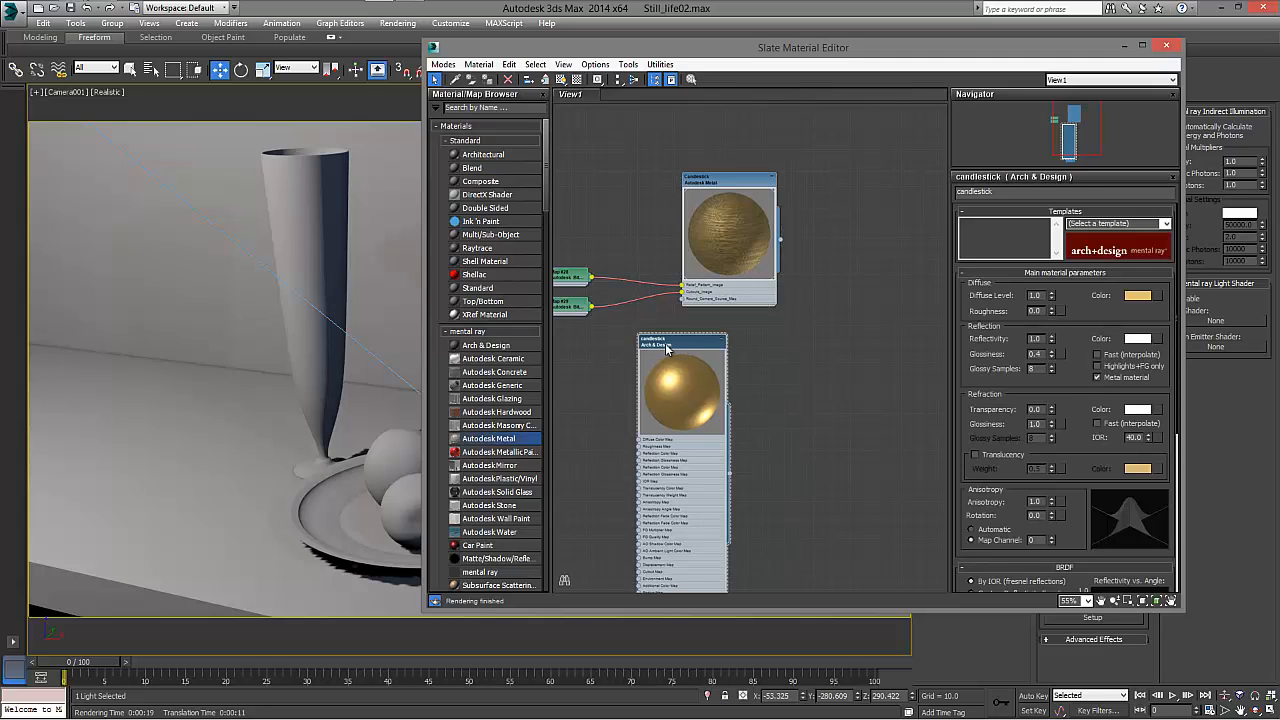
key("Delete")
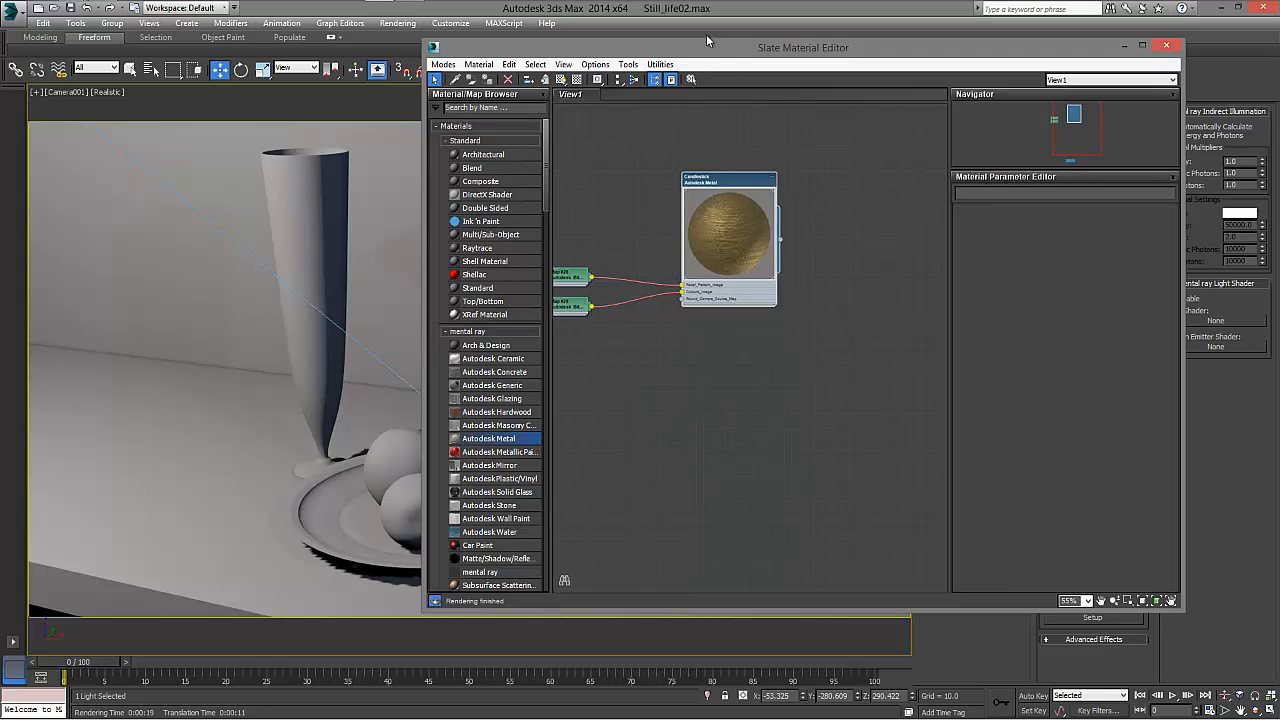
Add a new Arch & Design material below the Candlestick node and apply the Glass (Thin Geometry) template.
left_click_drag(689, 46, 793, 43)
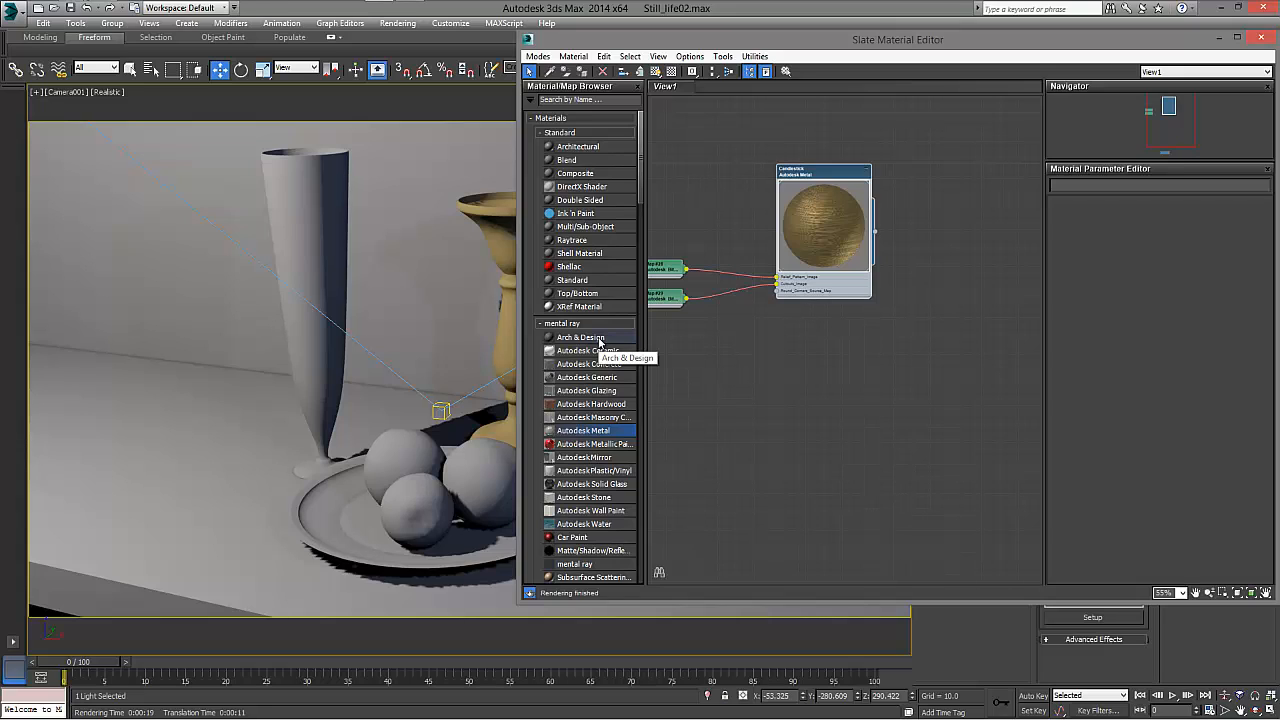
left_click_drag(600, 340, 836, 362)
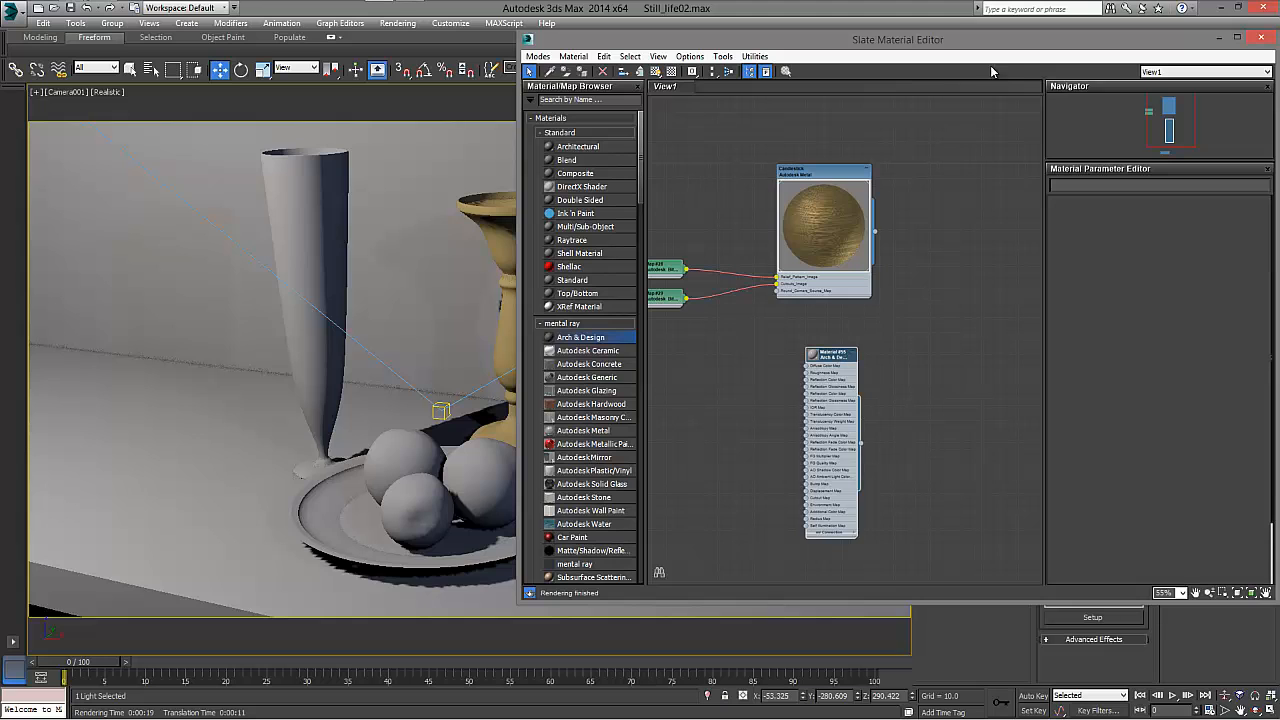
left_click_drag(988, 50, 896, 40)
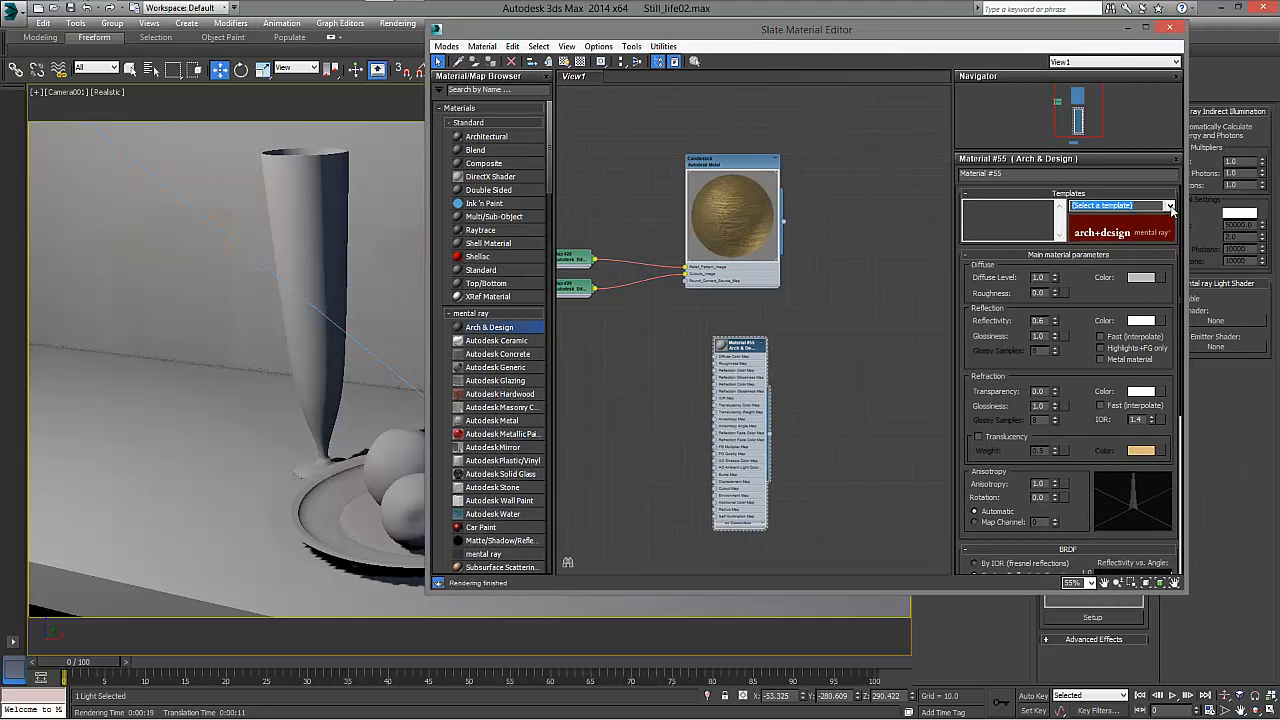
left_click(1170, 206)
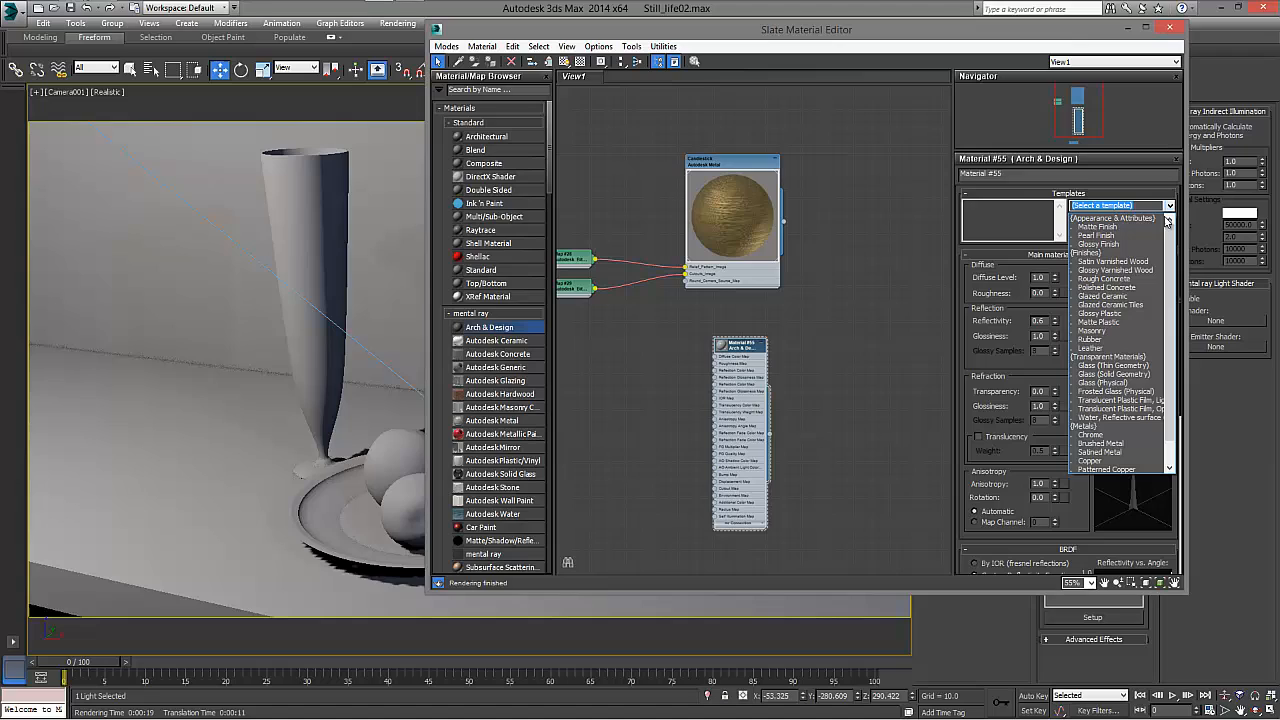
left_click(1145, 367)
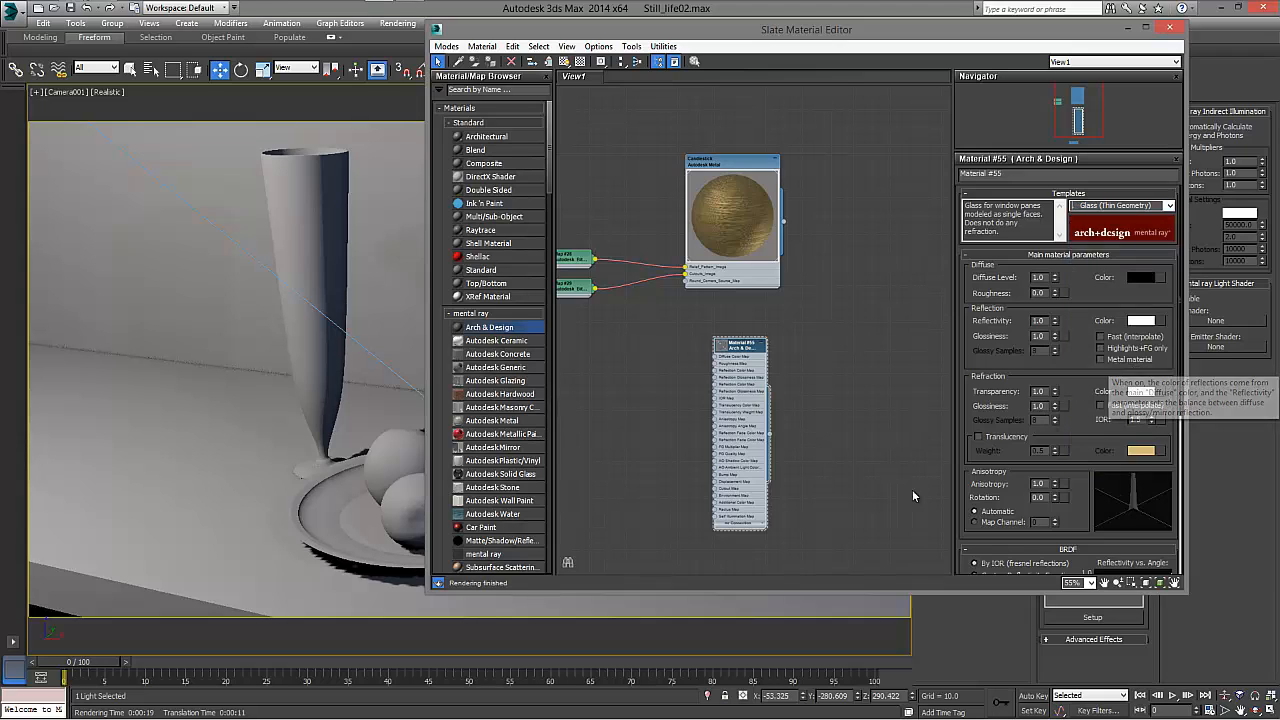
Enlarge the glass material's node and preview, reposition it within the view and show a checkered background in its preview.
left_click(725, 347)
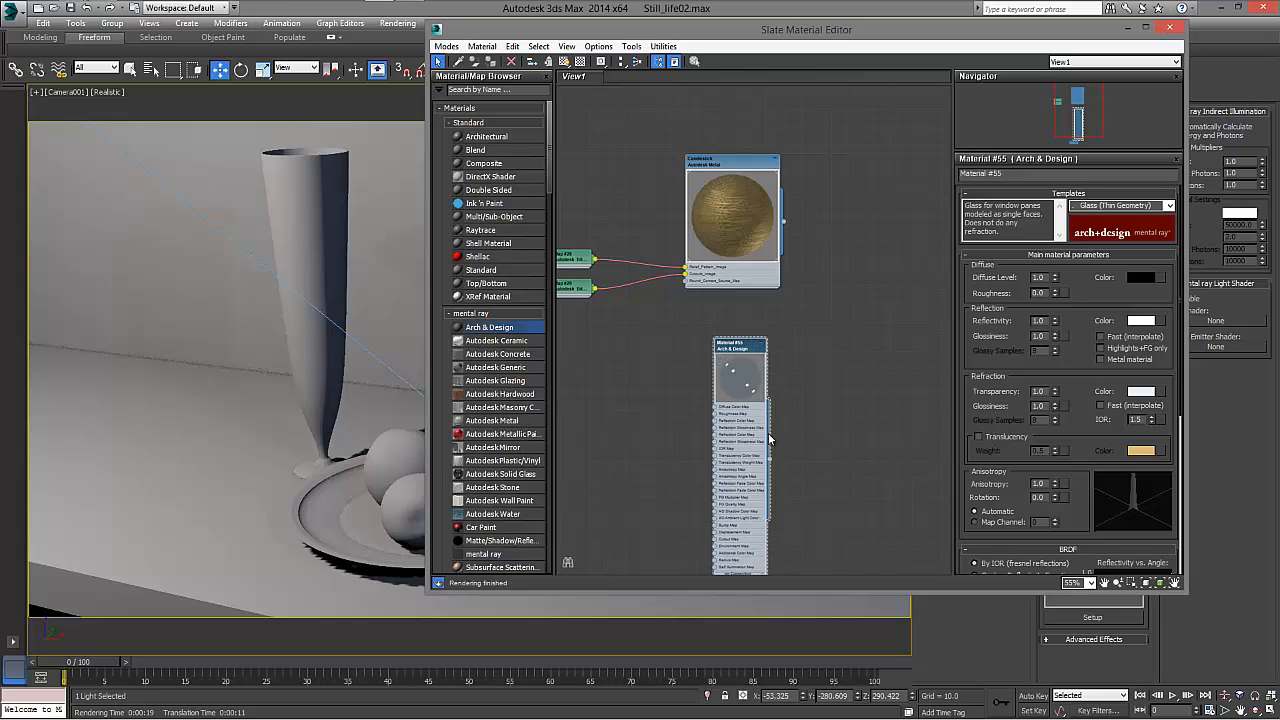
left_click_drag(752, 345, 781, 145)
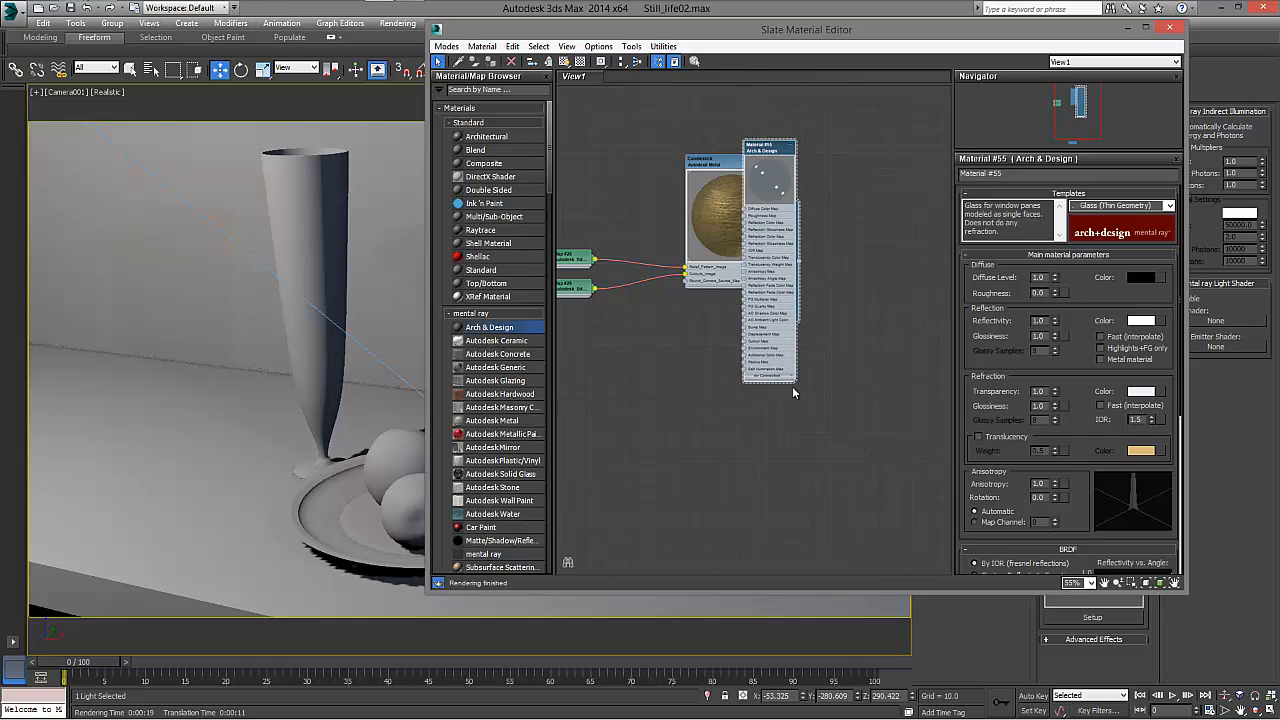
left_click_drag(796, 378, 950, 514)
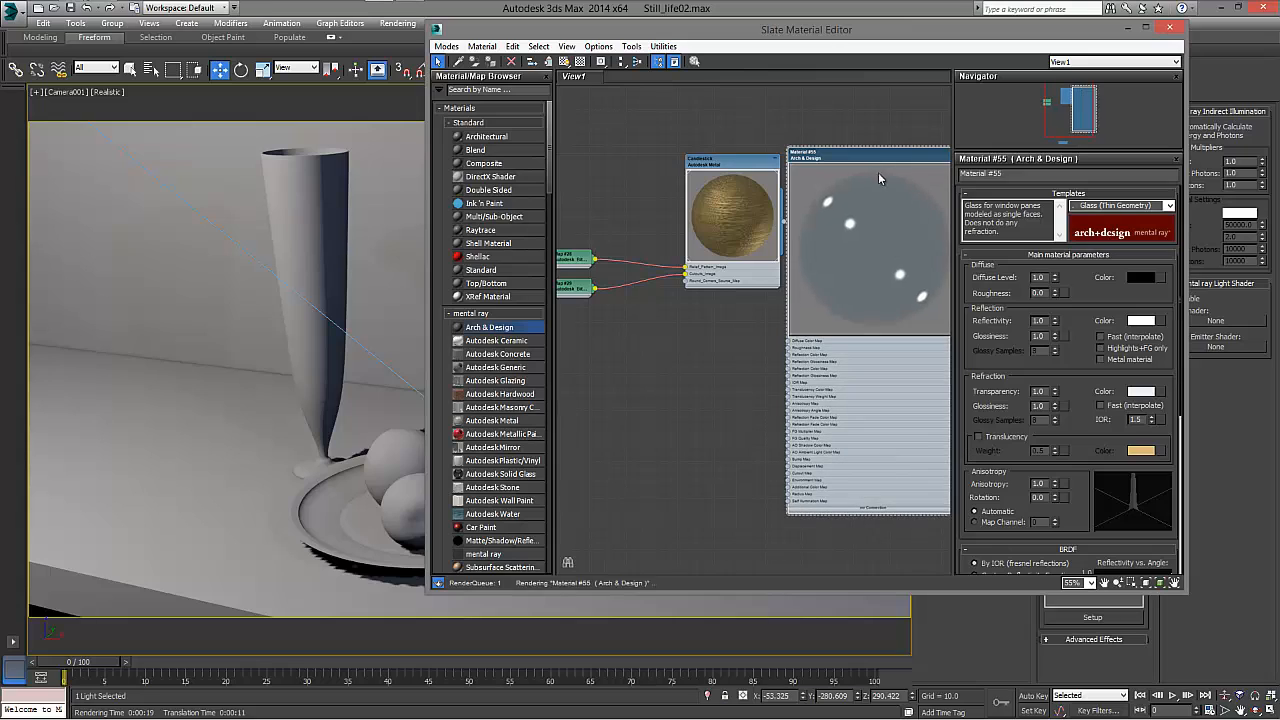
left_click_drag(858, 159, 754, 197)
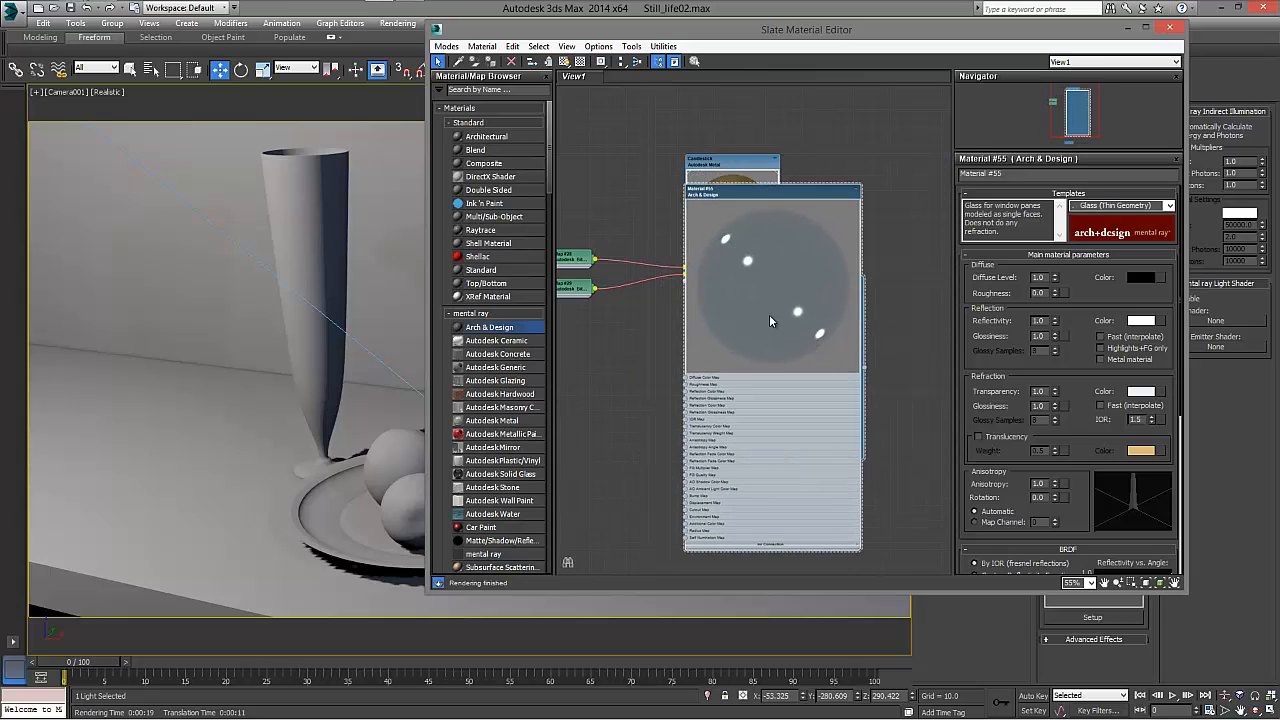
left_click(585, 63)
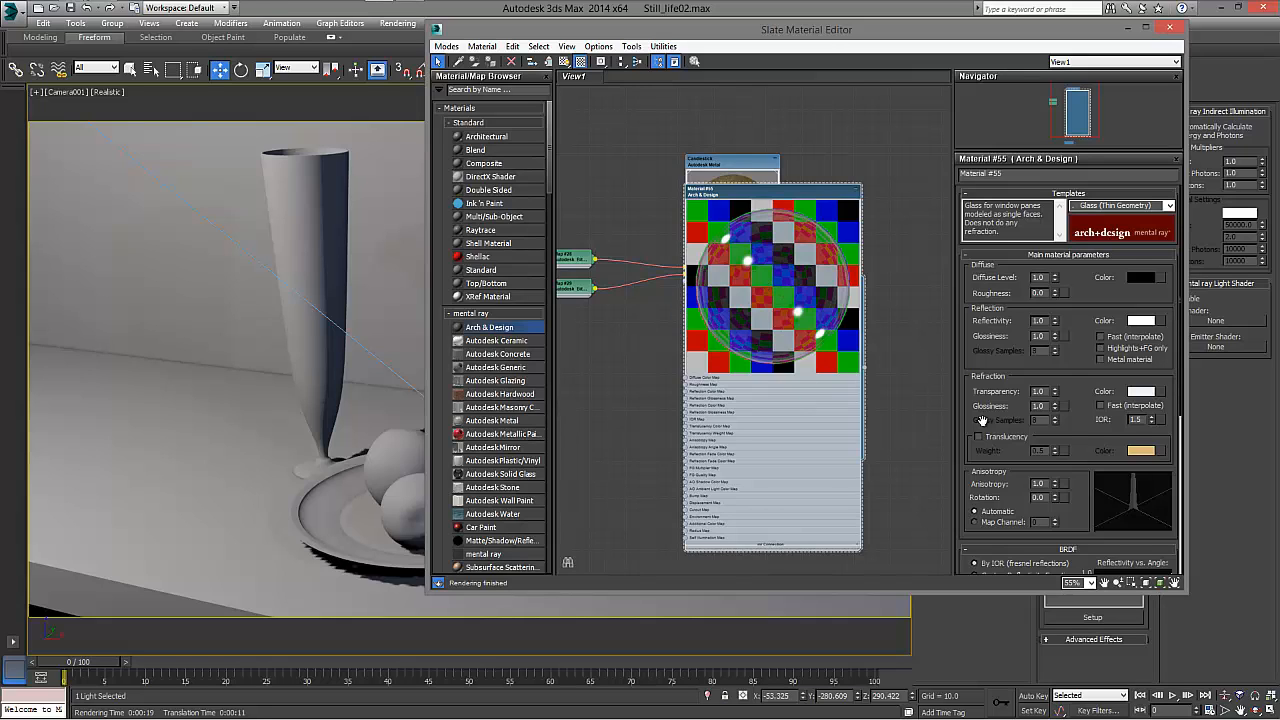
Turn on Back Face Culling in the glass material's advanced rendering options.
left_click_drag(990, 418, 996, 128)
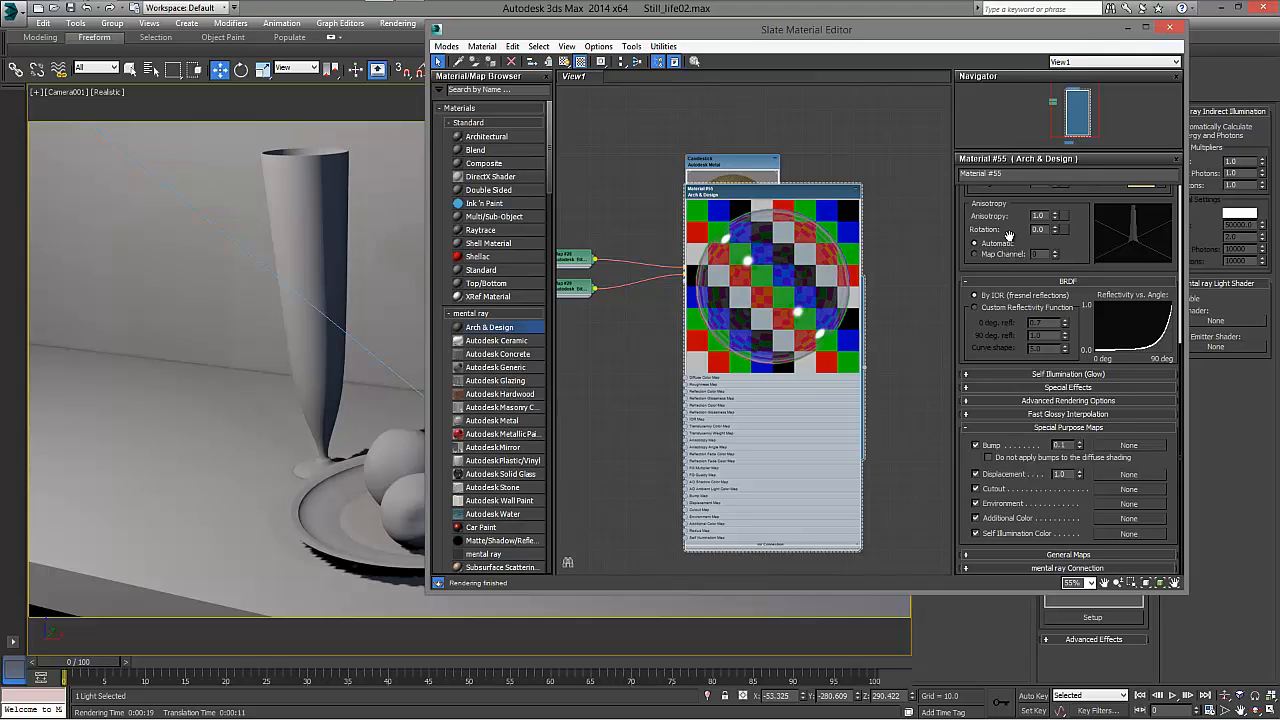
left_click(1038, 401)
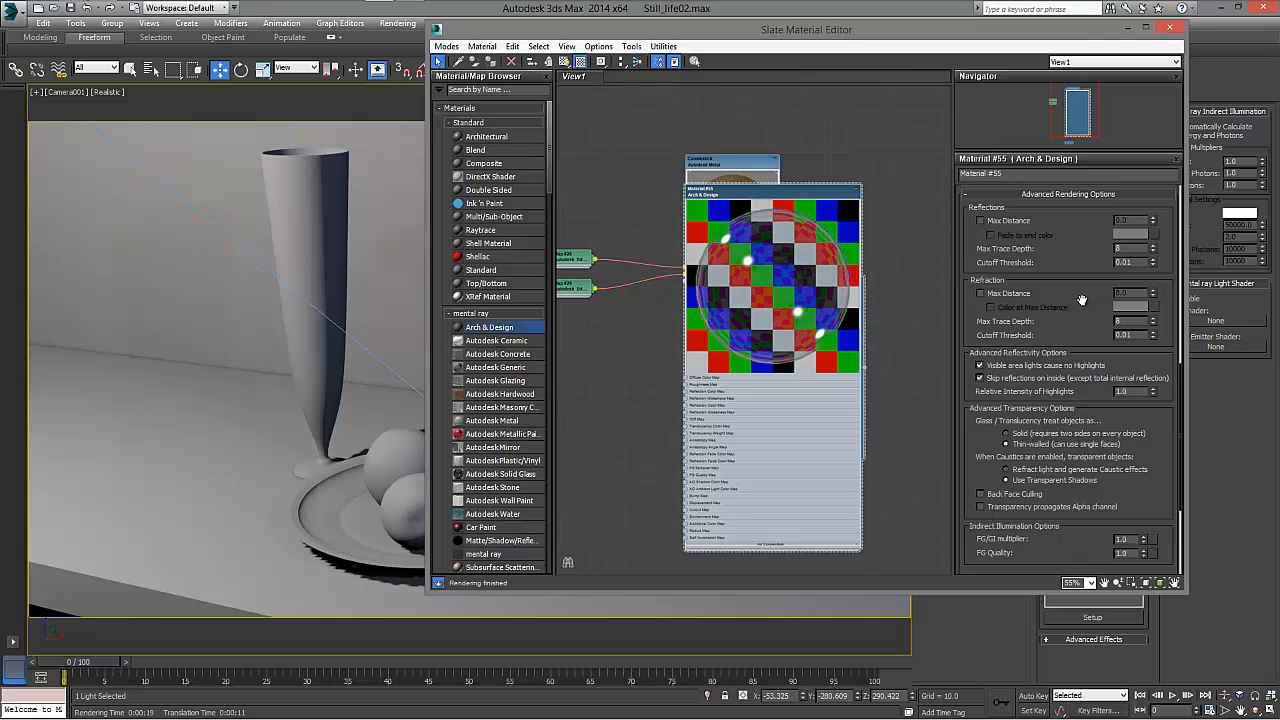
scroll(1082, 280, "down", 2)
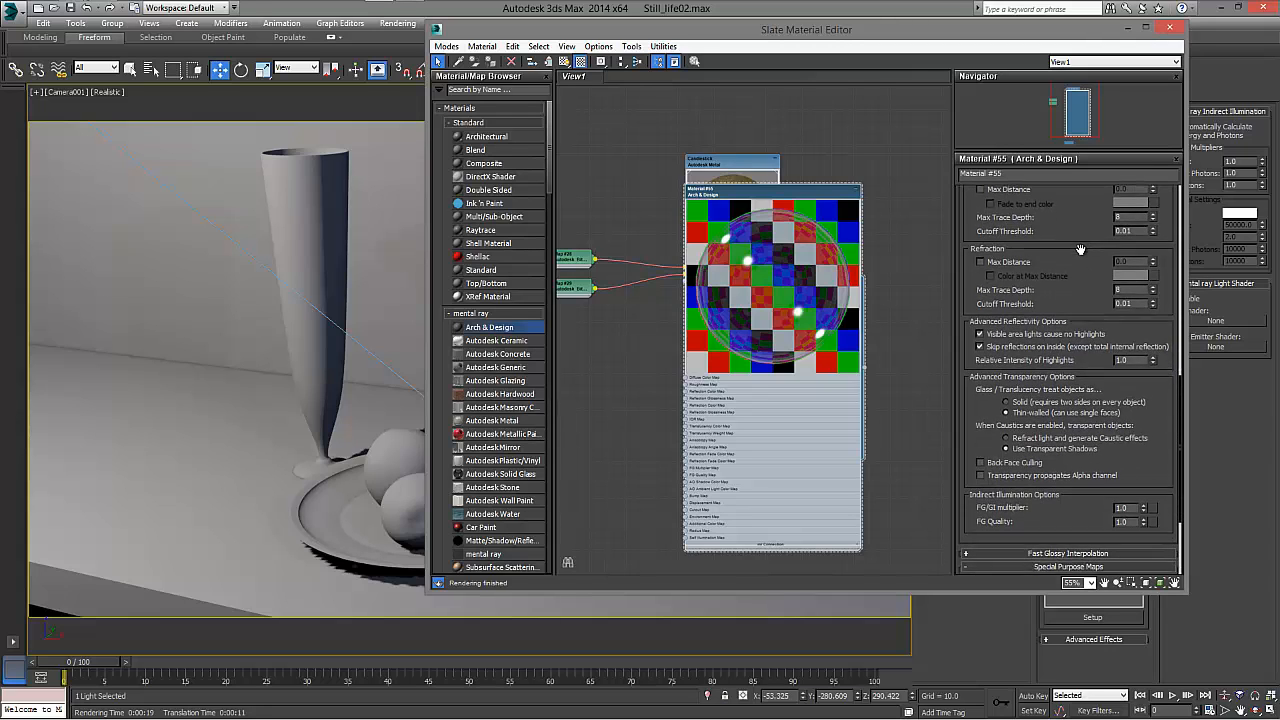
left_click_drag(1085, 457, 1072, 343)
mouse_move(980, 351)
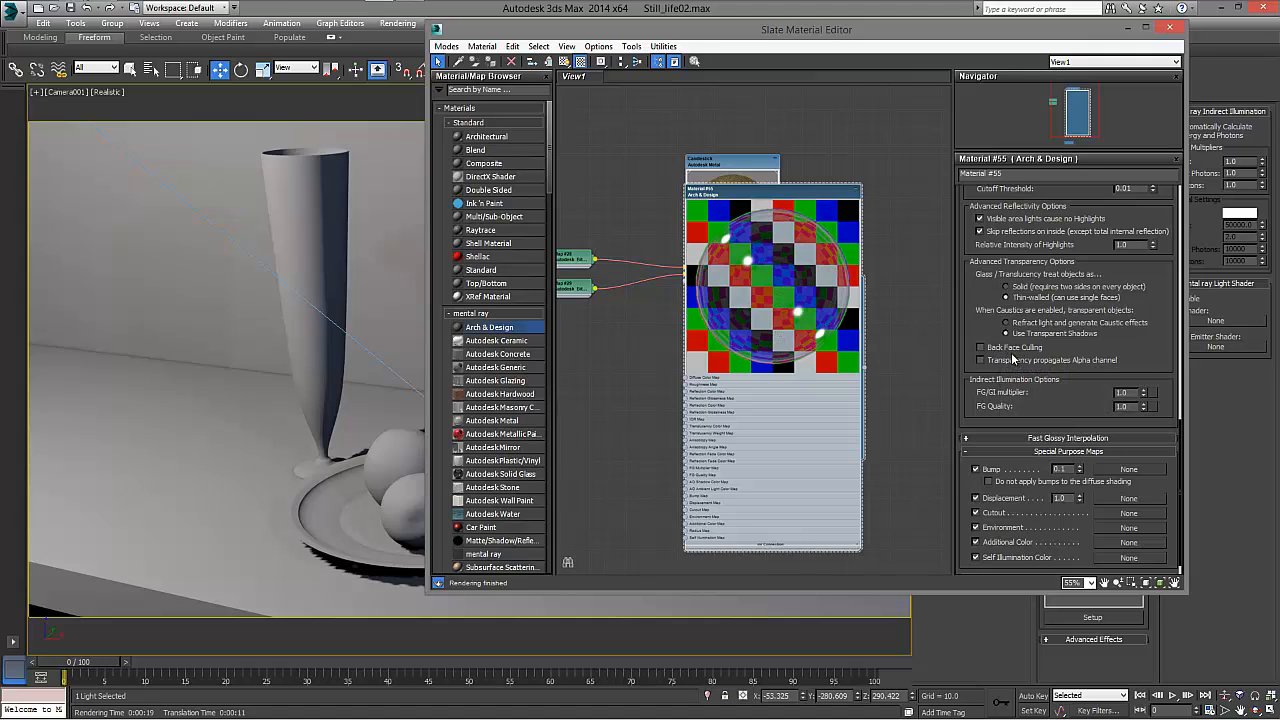
left_click(980, 347)
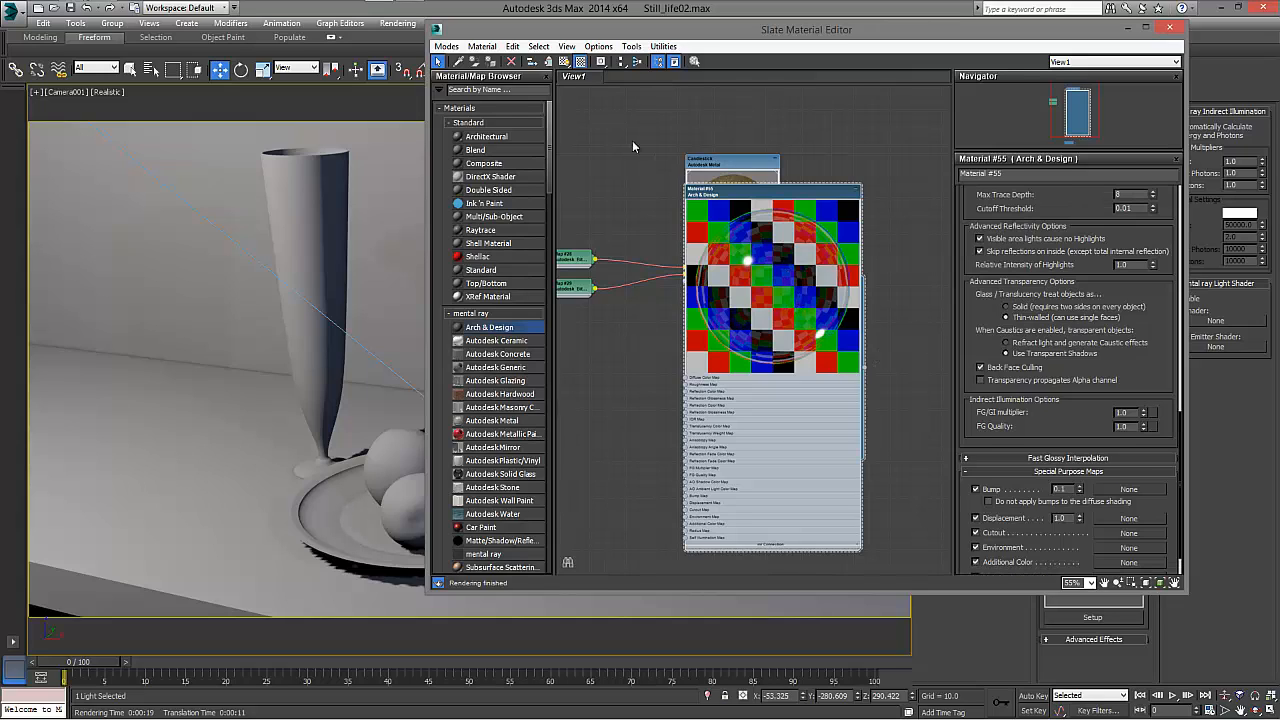
Hide the checkered background in the material preview and turn off Back Face Culling for the glass material.
left_click(580, 61)
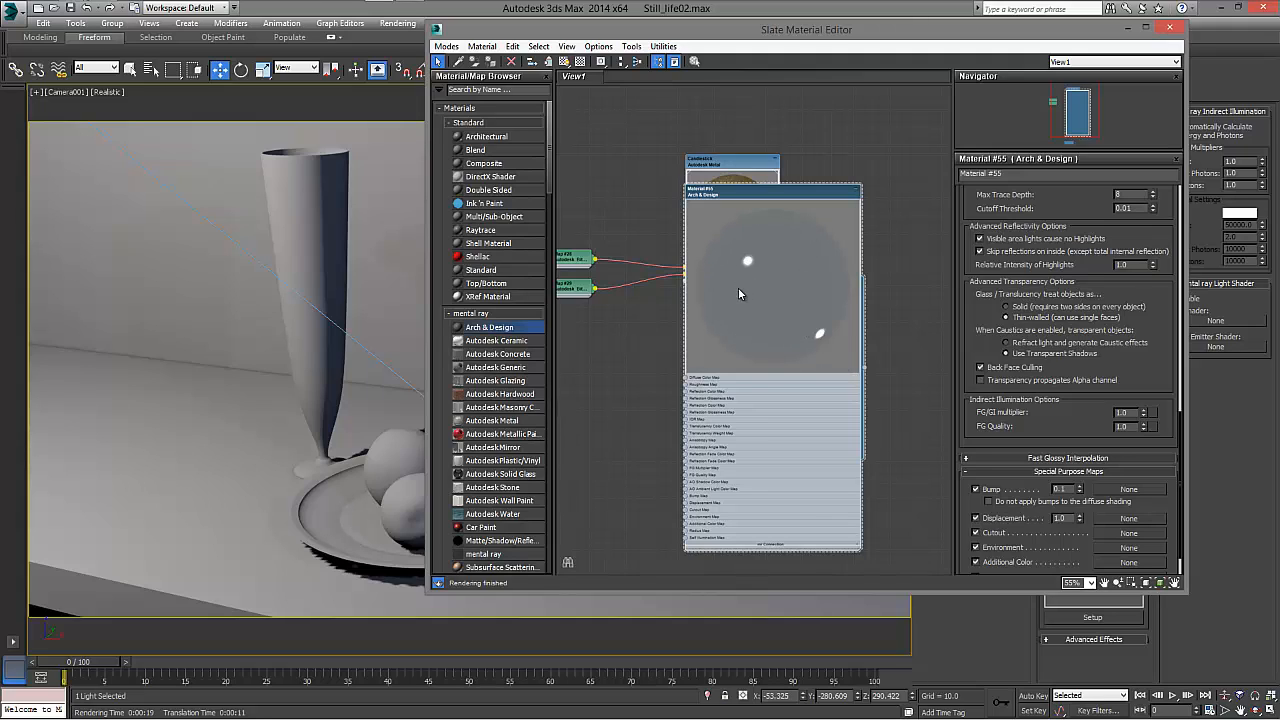
left_click(994, 370)
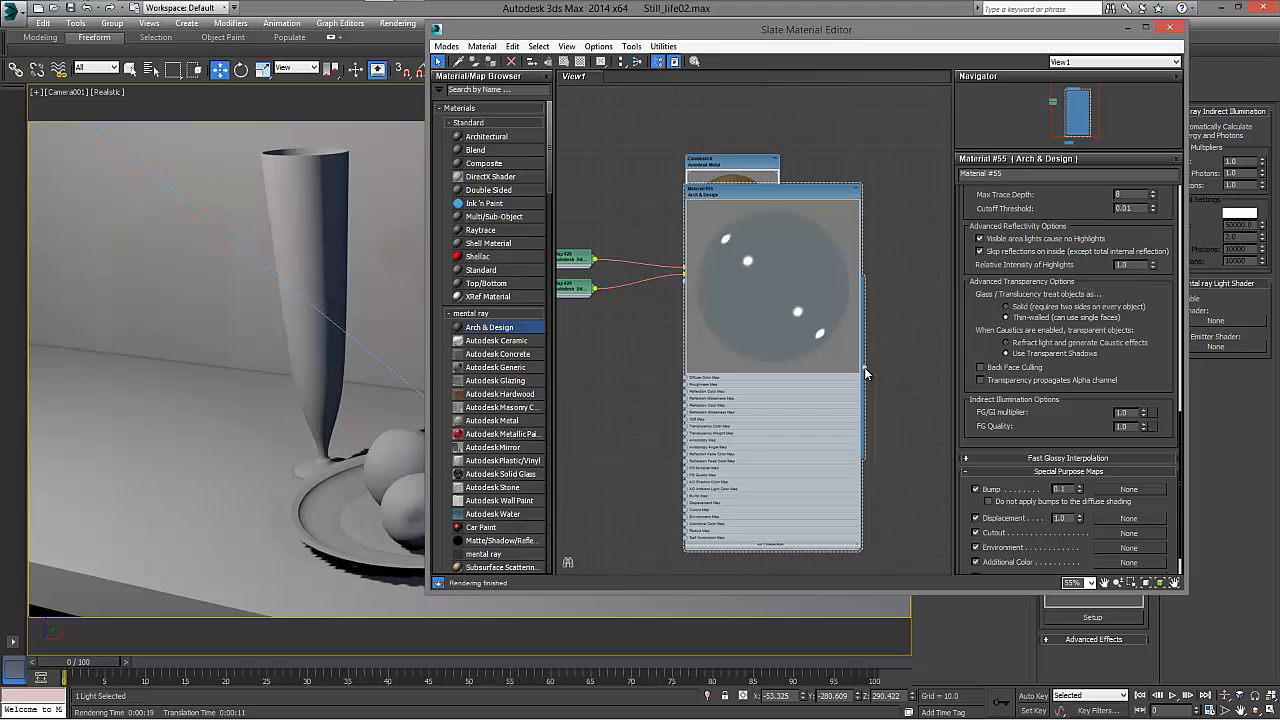
Assign the thin glass material to the tall drinking glass in the camera view and name the material "glass".
left_click_drag(865, 372, 316, 251)
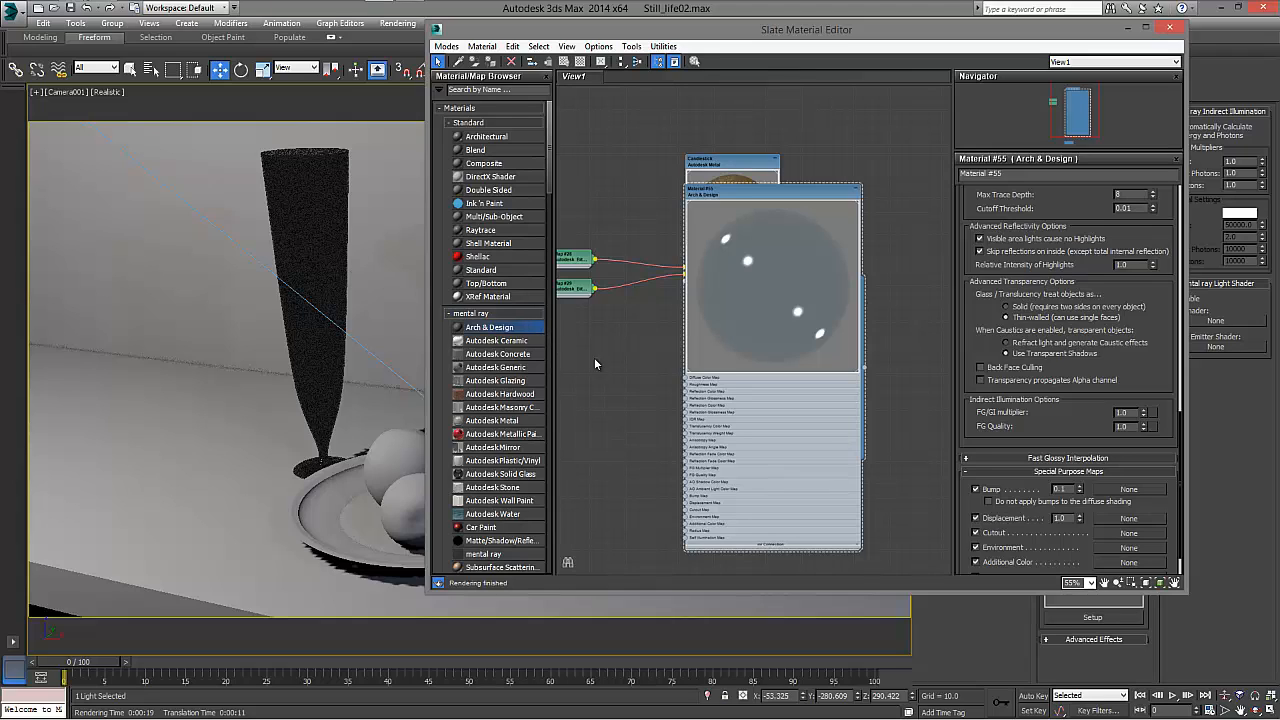
left_click_drag(1023, 177, 859, 152)
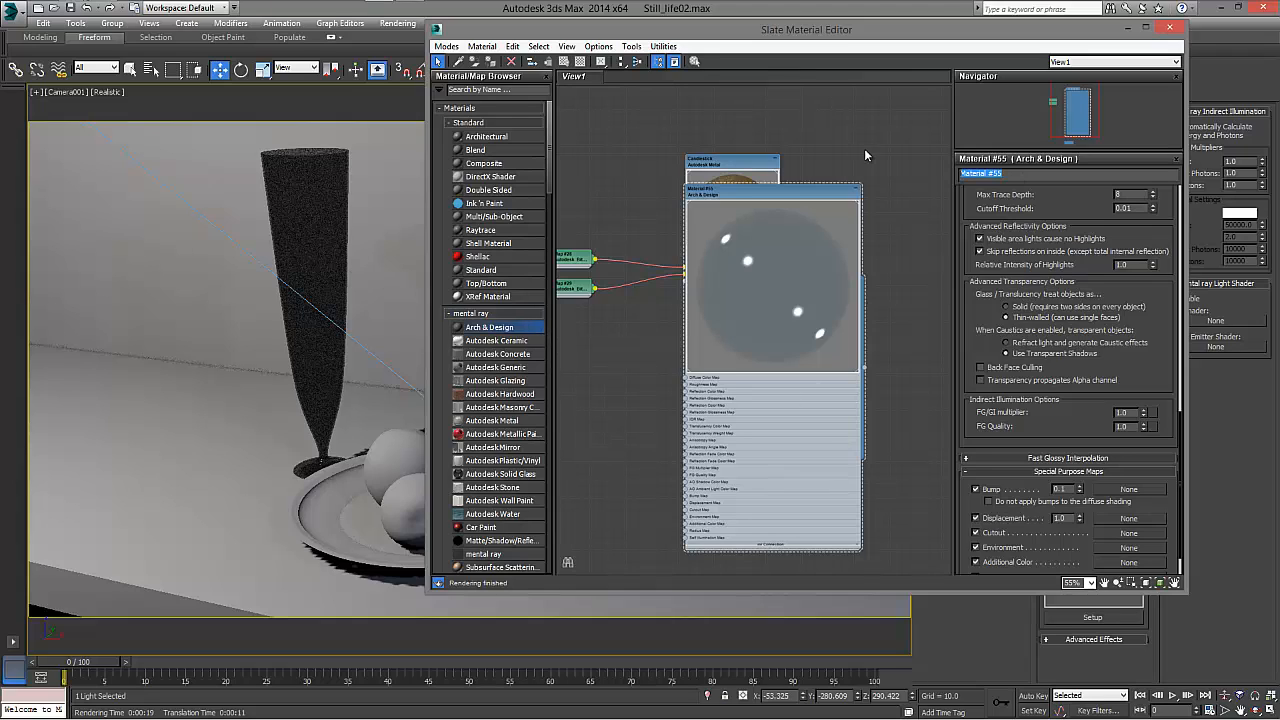
type("glass")
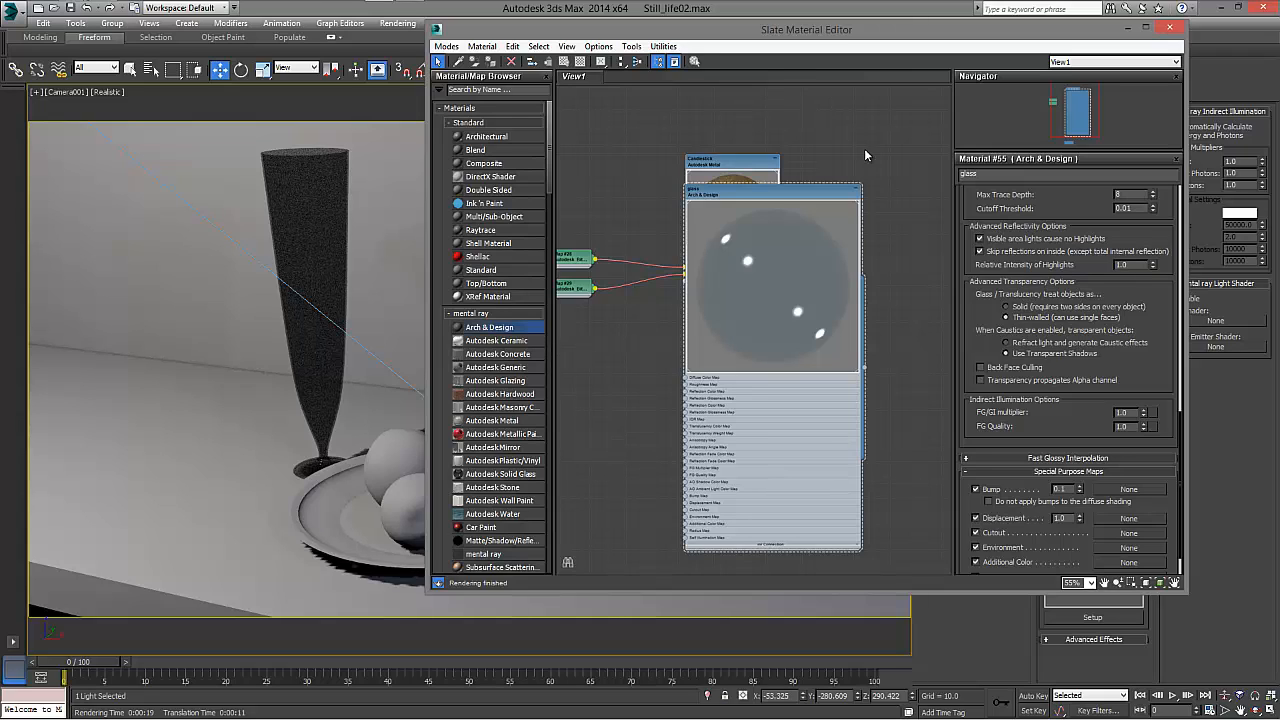
key("Return")
Collapse the glass material's node, shrink it to a small preview and place it below the Candlestick node.
left_click_drag(549, 38, 663, 19)
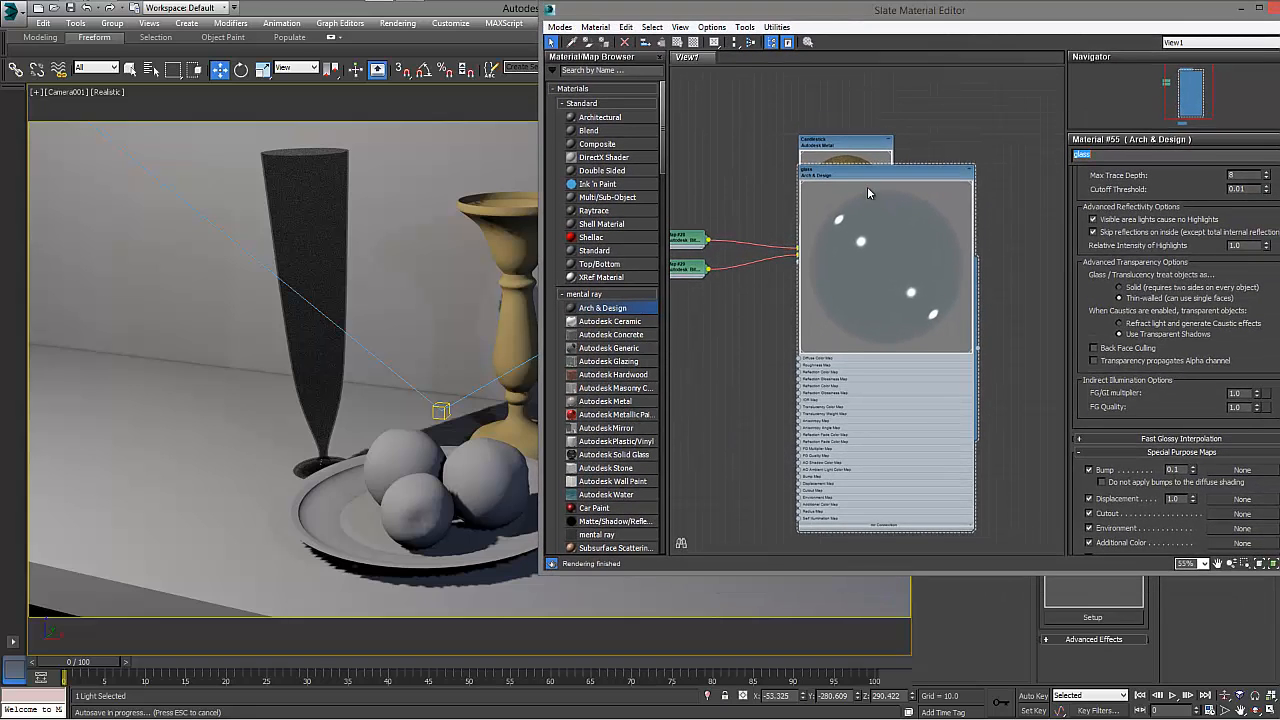
left_click(969, 174)
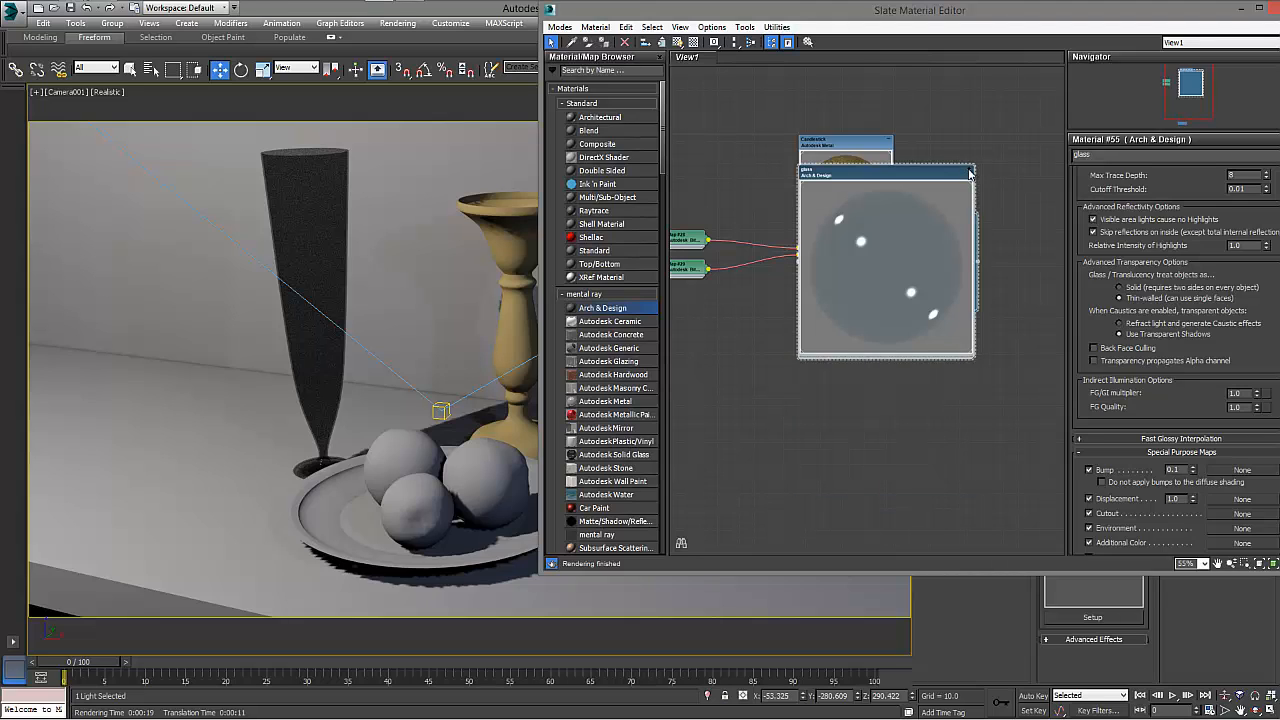
left_click_drag(922, 175, 889, 216)
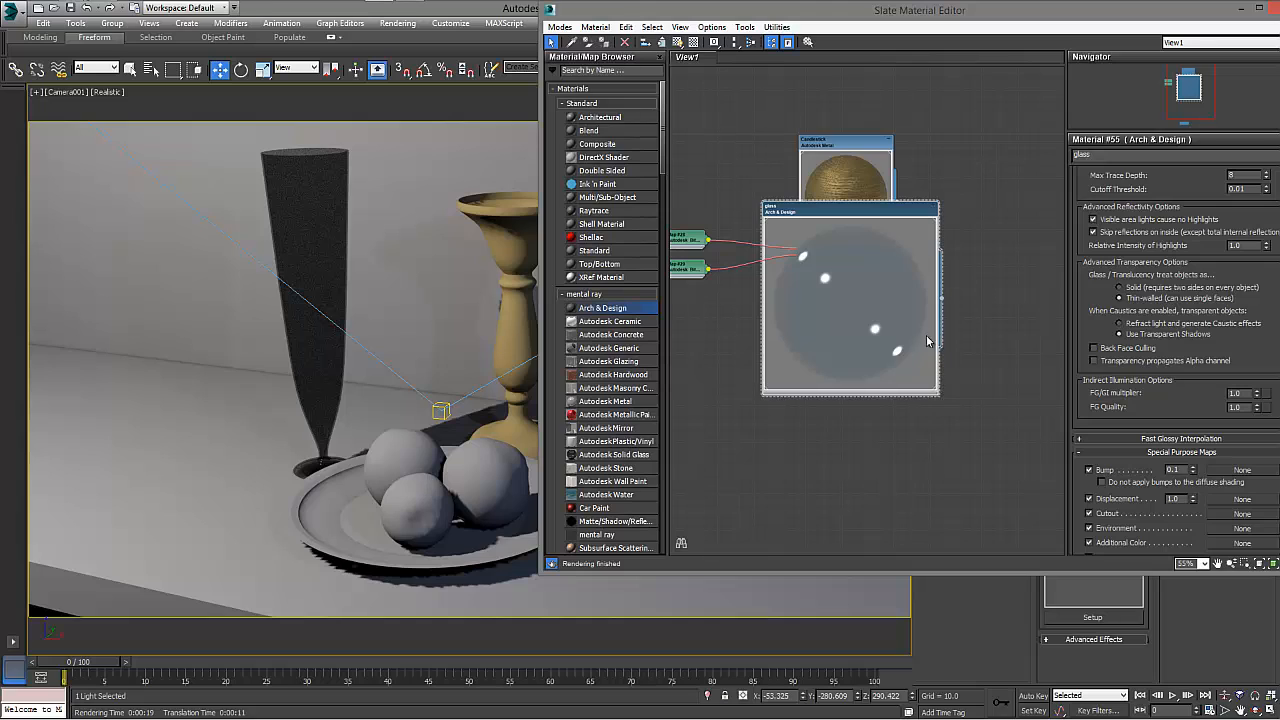
left_click_drag(937, 393, 827, 283)
left_click_drag(809, 208, 881, 332)
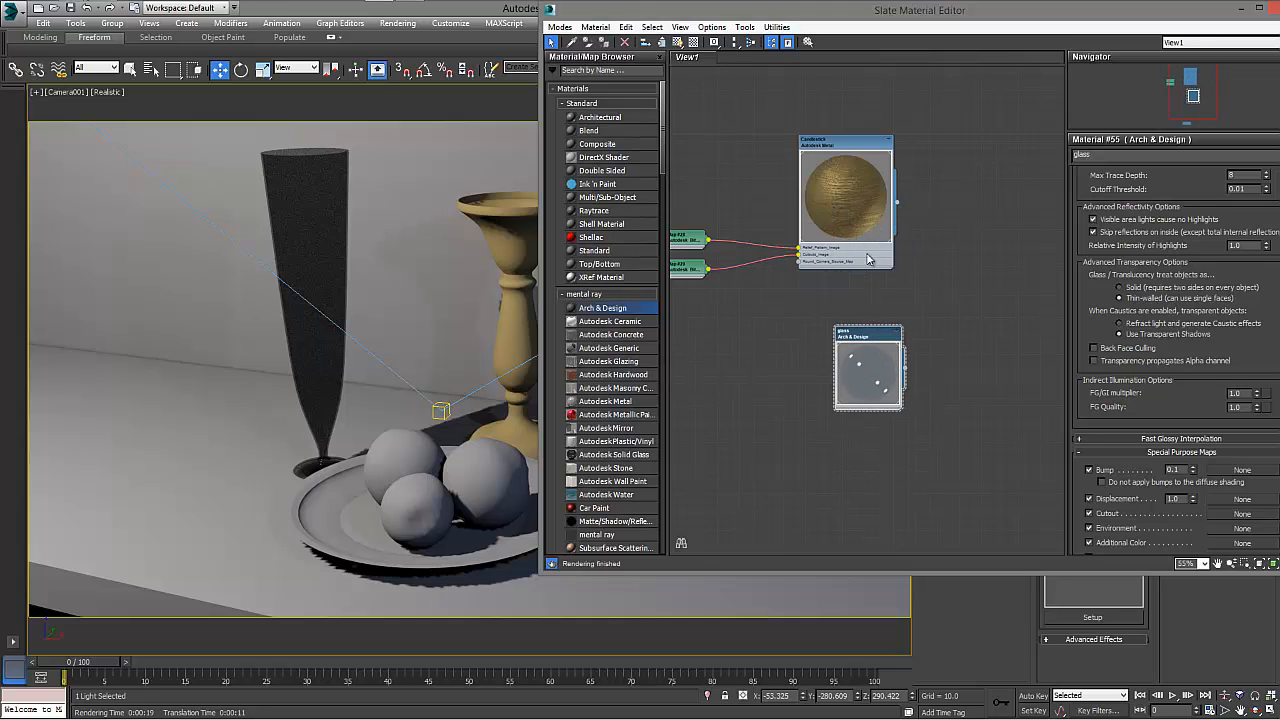
Collapse the Candlestick node's slots and line up the glass node directly beneath it.
left_click(891, 146)
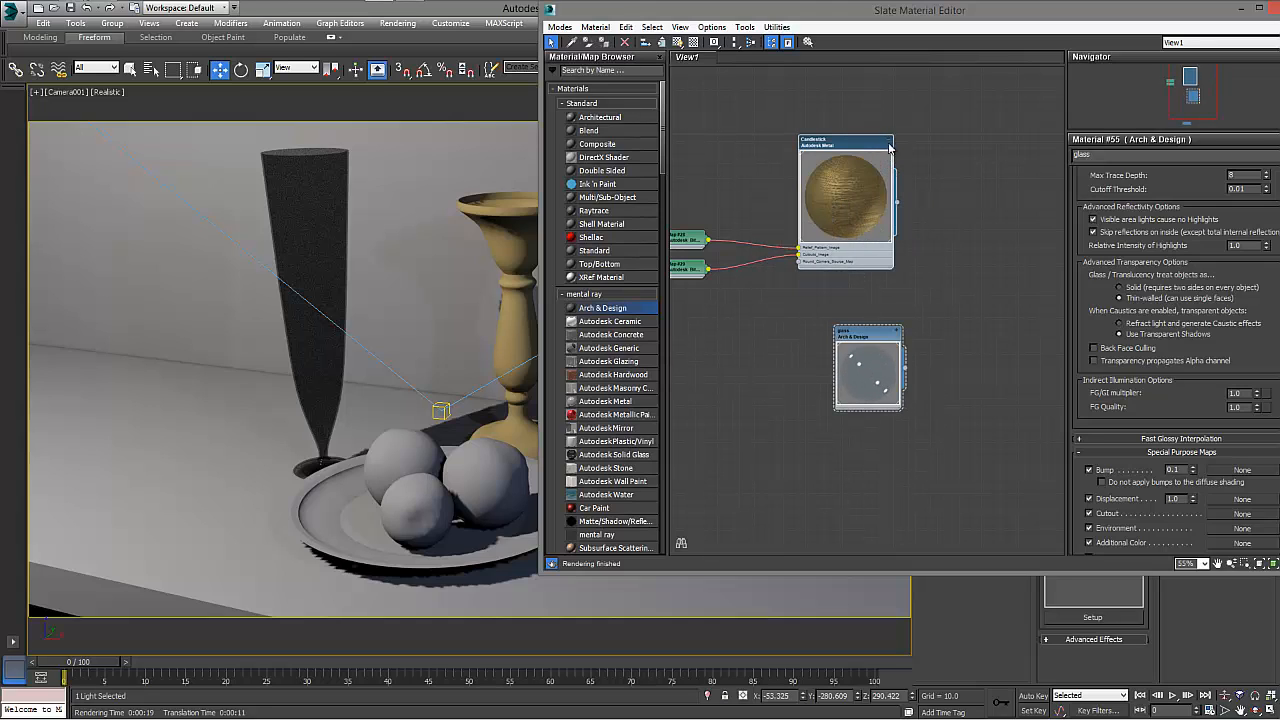
left_click(889, 145)
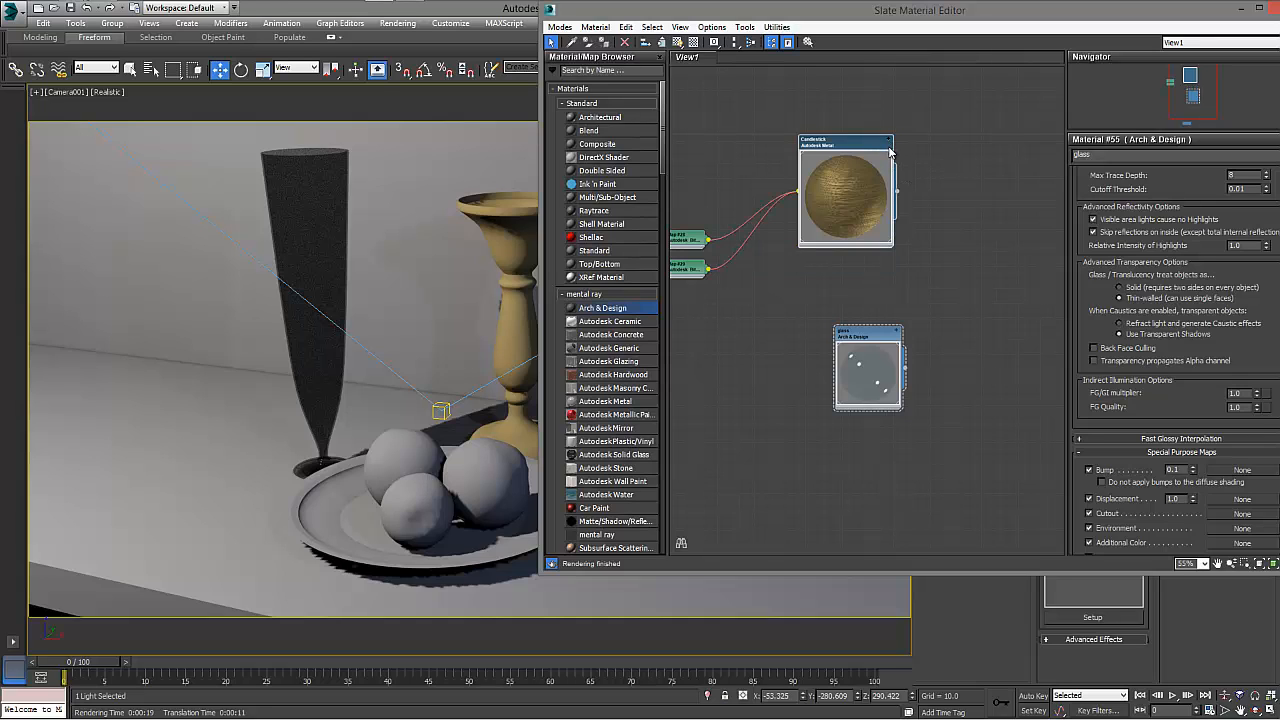
left_click_drag(863, 145, 878, 153)
left_click_drag(869, 332, 847, 268)
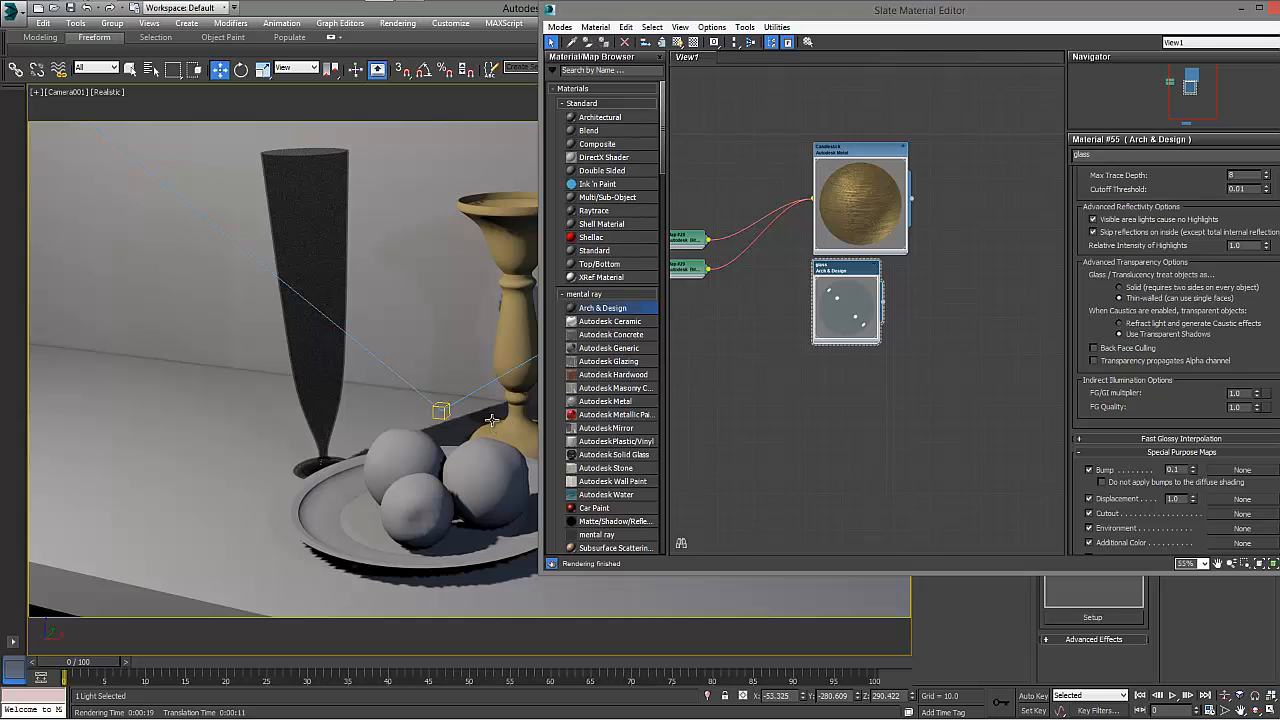
Open the group containing the plate and spheres, and select the rear-left sphere on the plate.
left_click(382, 558)
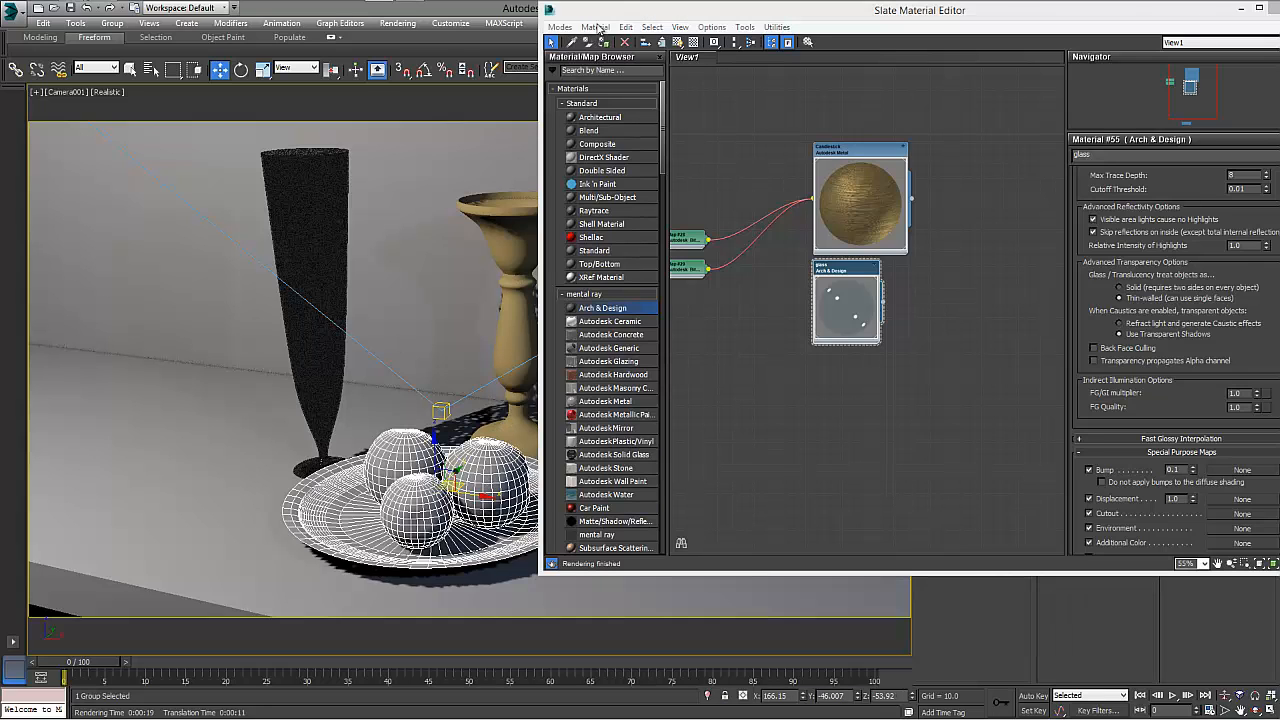
left_click_drag(610, 17, 613, 16)
left_click_drag(776, 33, 780, 38)
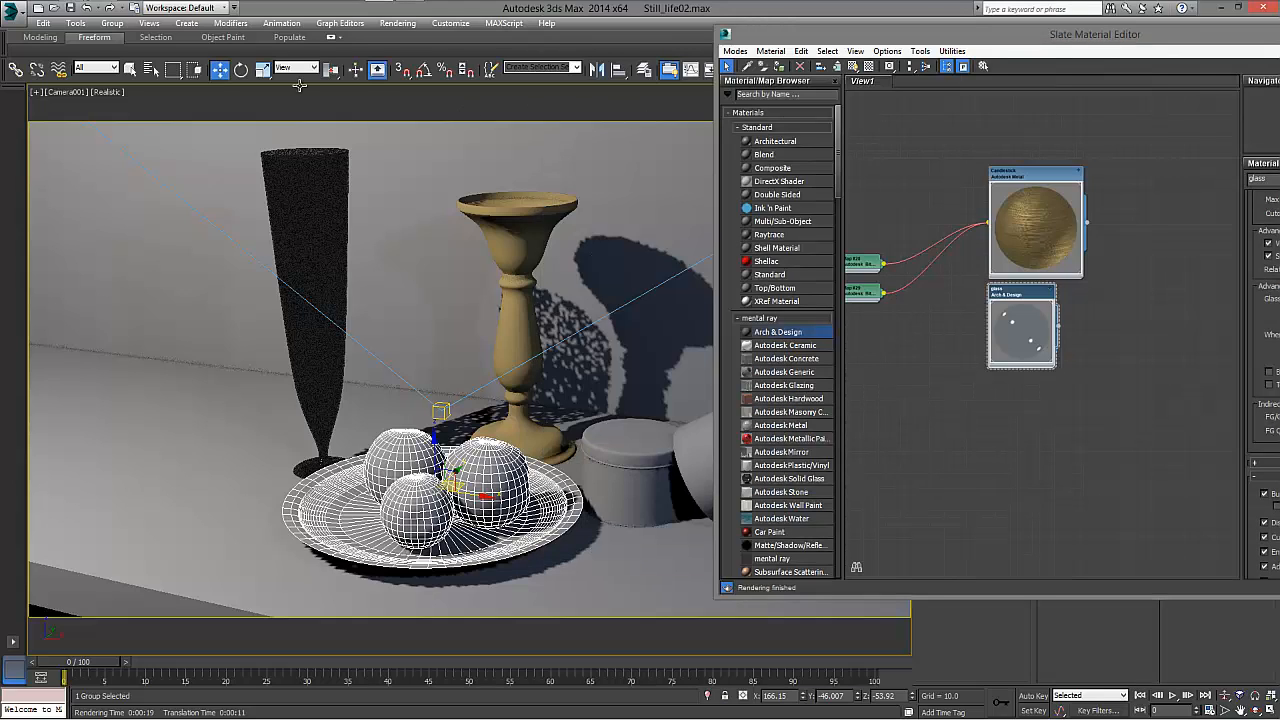
left_click(111, 24)
left_click(126, 73)
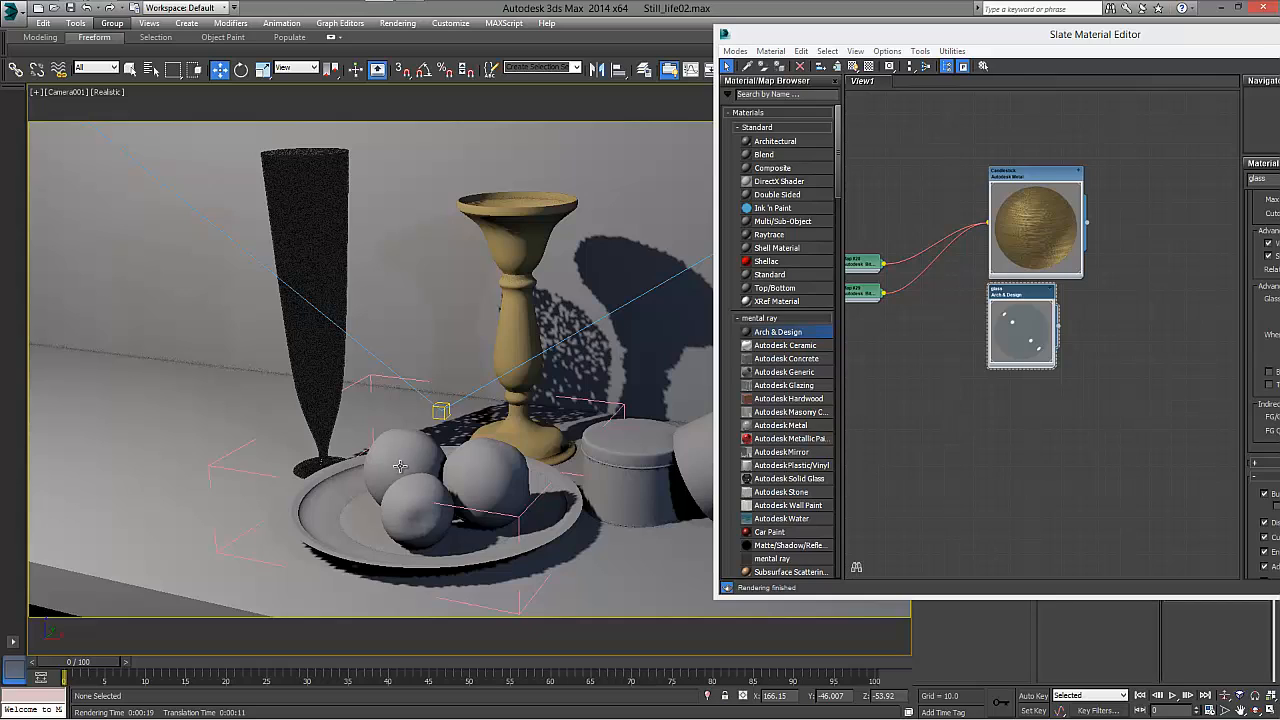
left_click(485, 478)
left_click(400, 475)
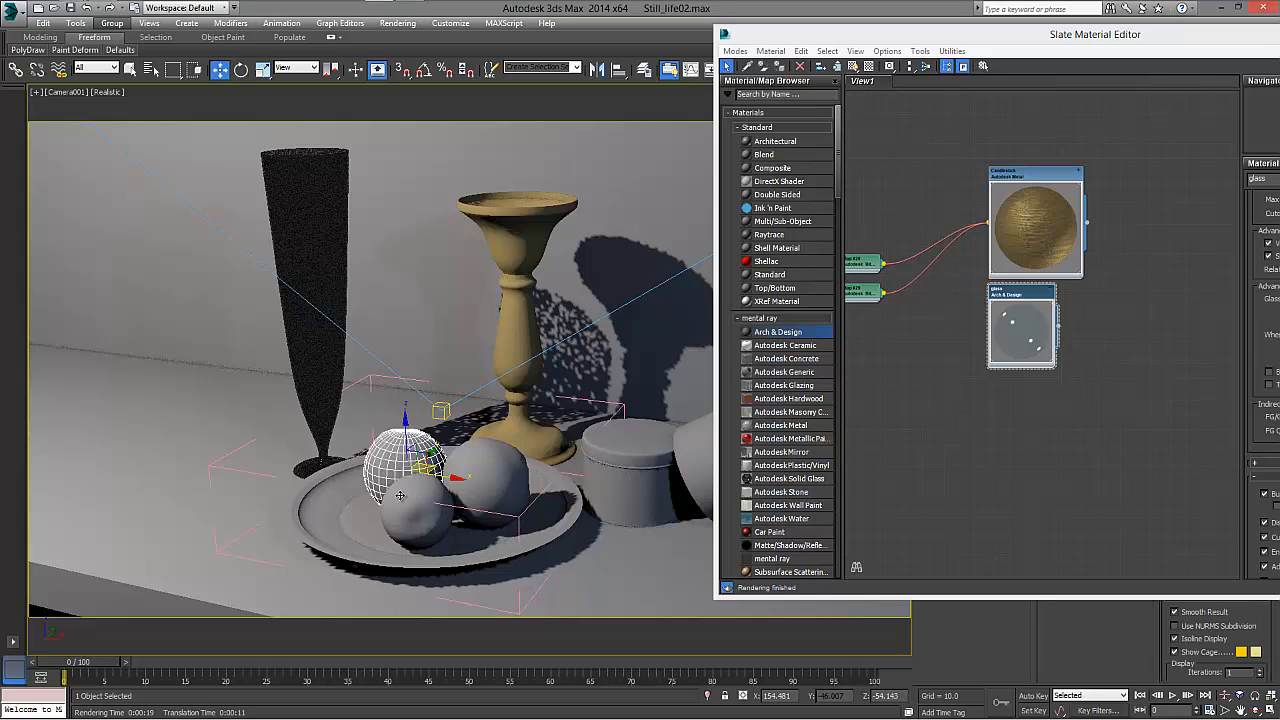
left_click(399, 489)
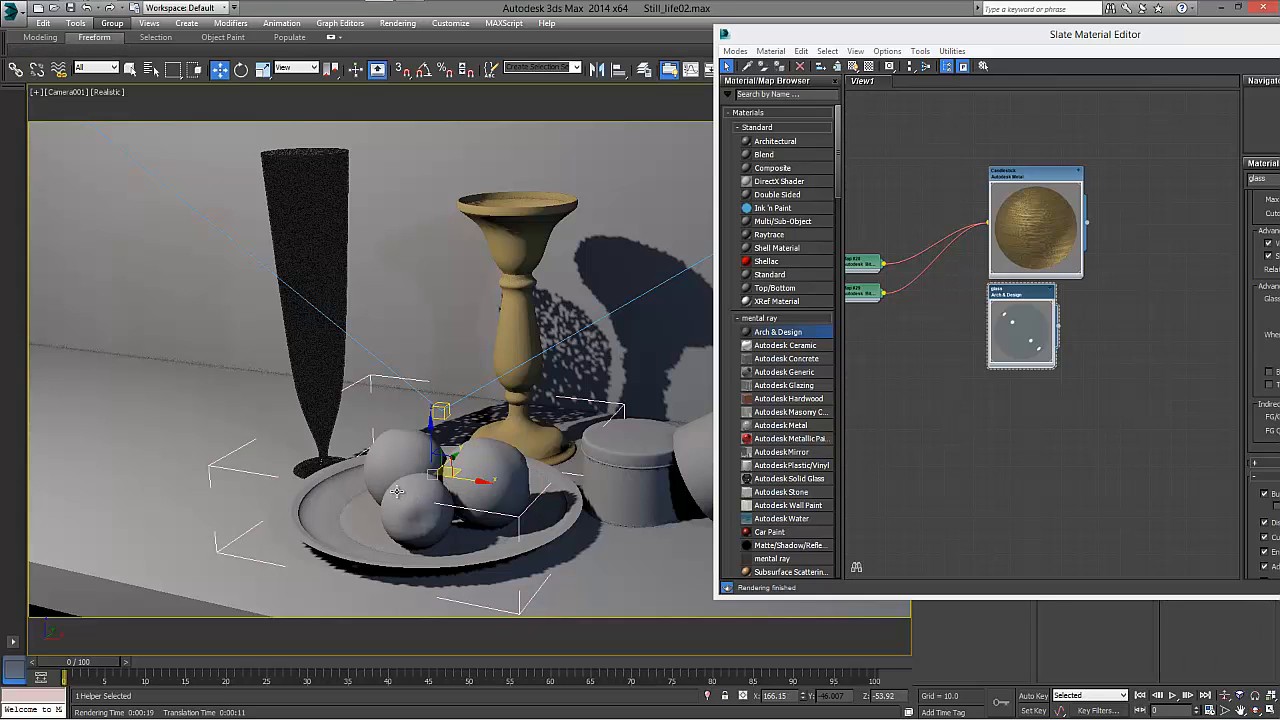
left_click(392, 438)
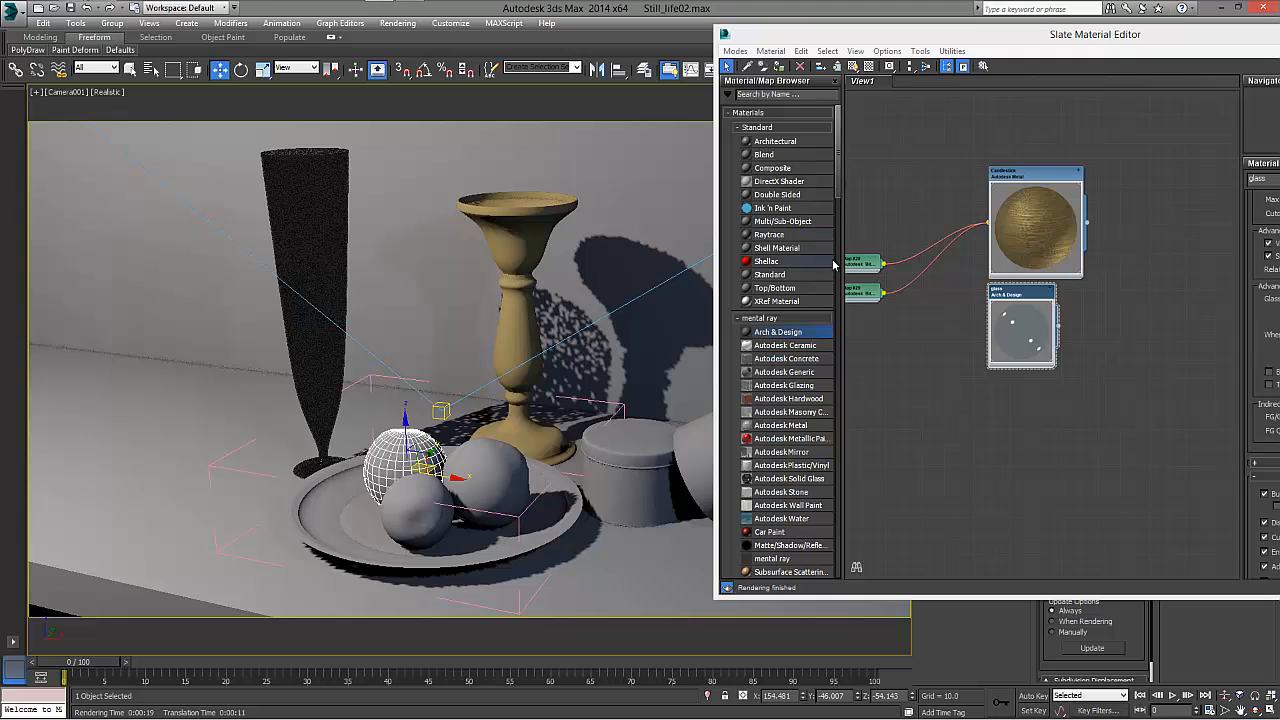
Add a Standard material below the glass node and name it "Orange".
left_click_drag(841, 200, 839, 200)
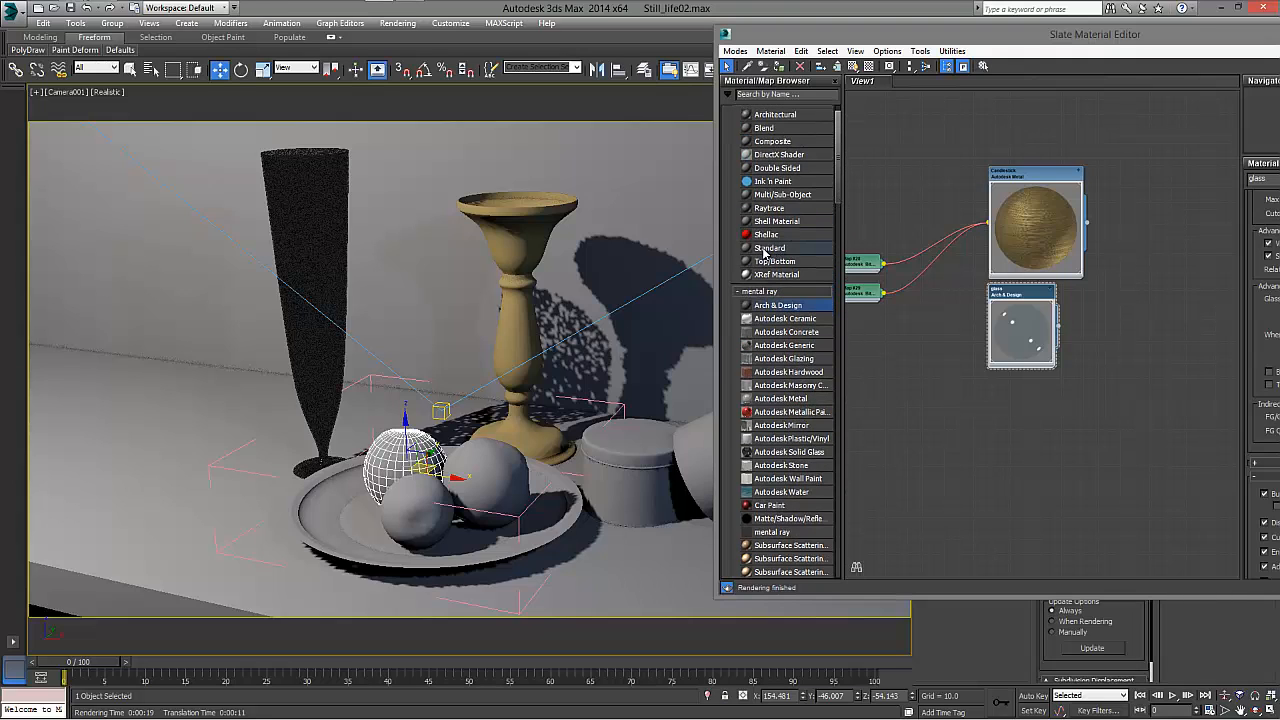
left_click_drag(765, 252, 1006, 412)
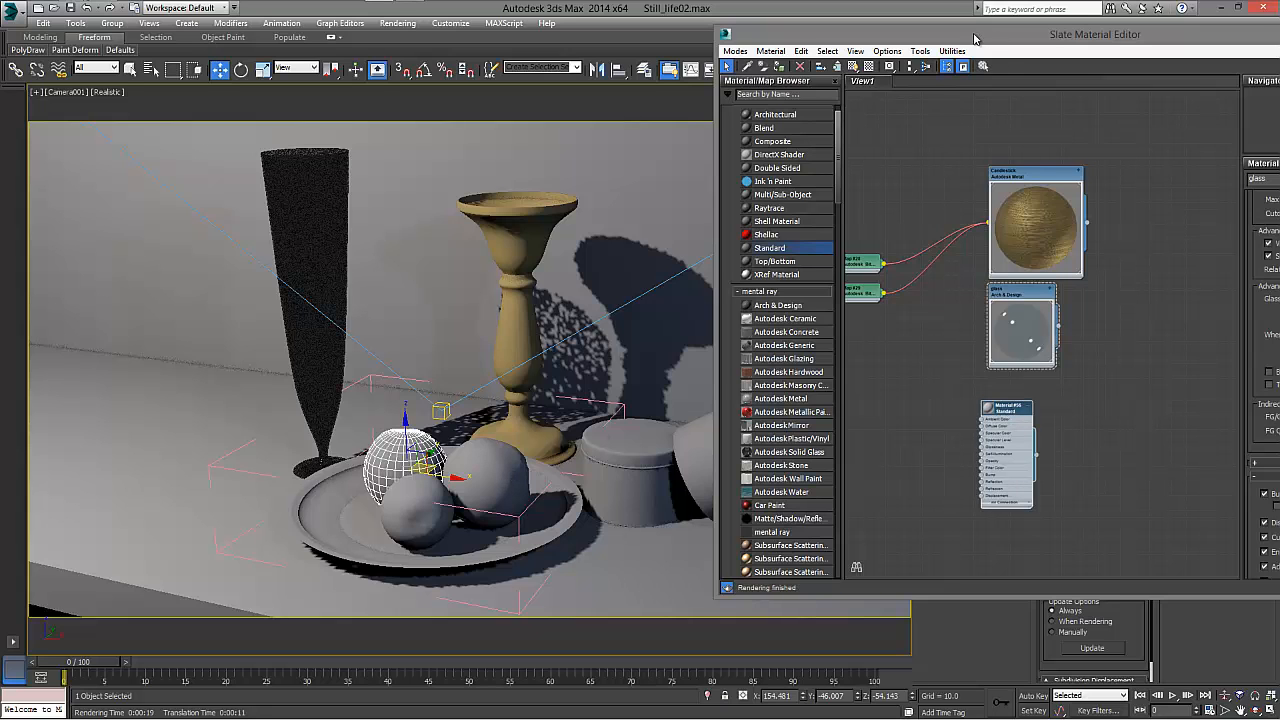
left_click_drag(975, 38, 768, 35)
double_click(808, 407)
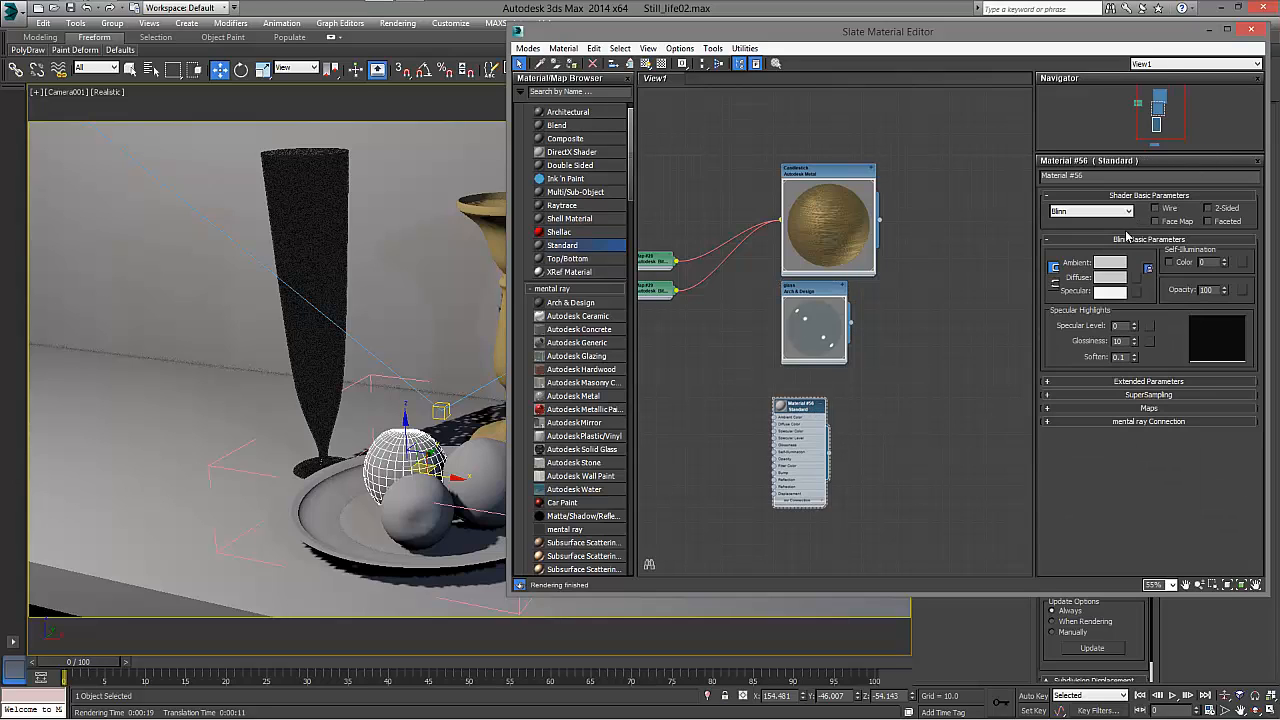
left_click_drag(1037, 176, 828, 166)
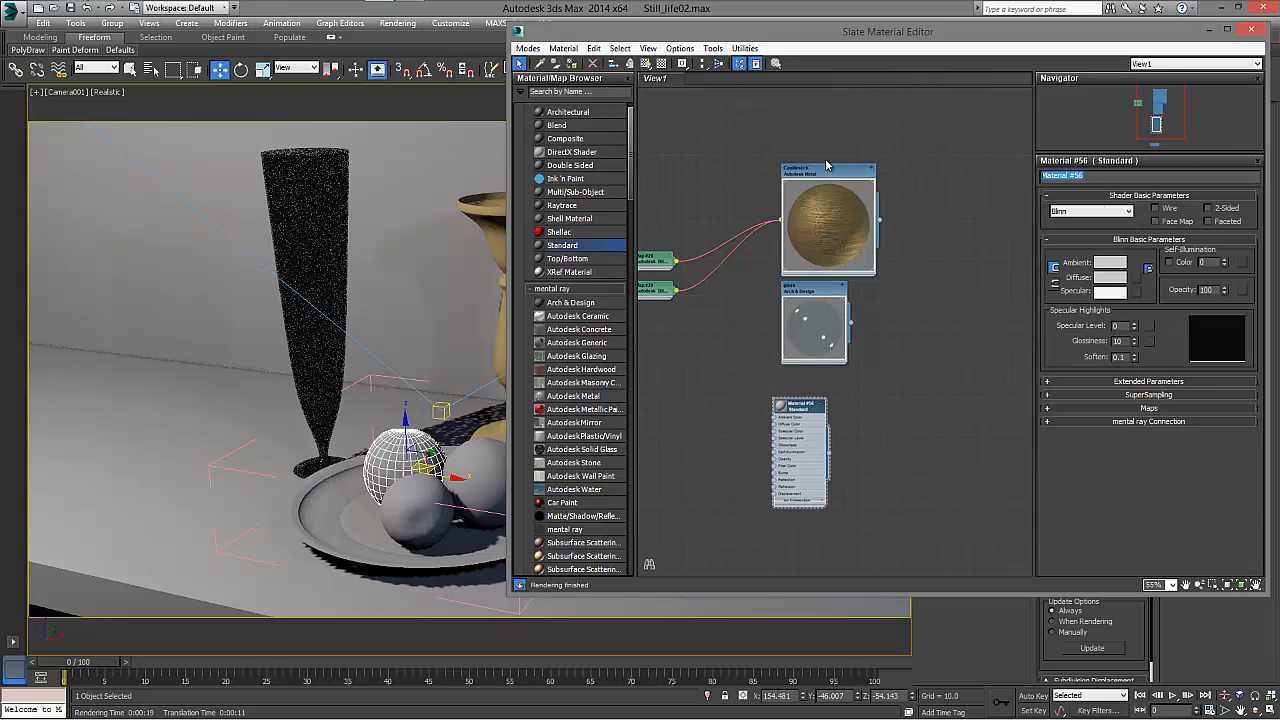
type("Orange")
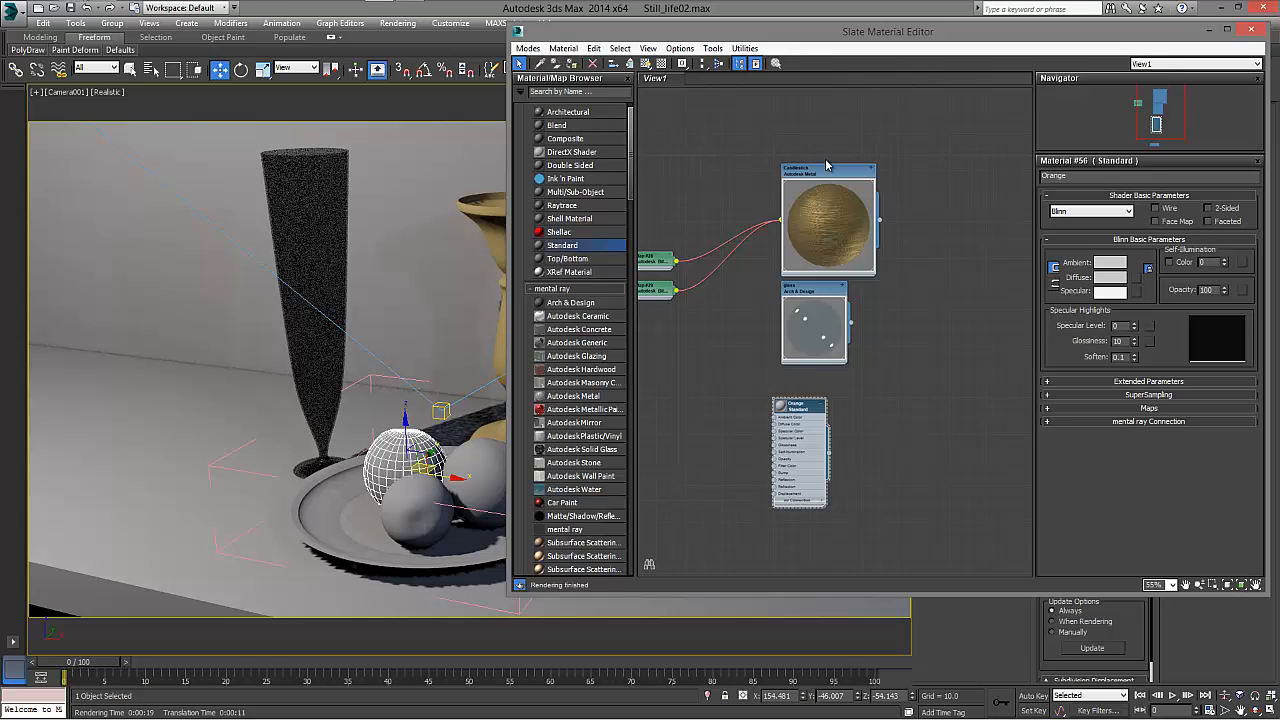
key("Return")
Add the other two spheres to the selection and assign the Orange material to all three.
left_click(474, 458, "ctrl")
left_click(399, 506, "ctrl")
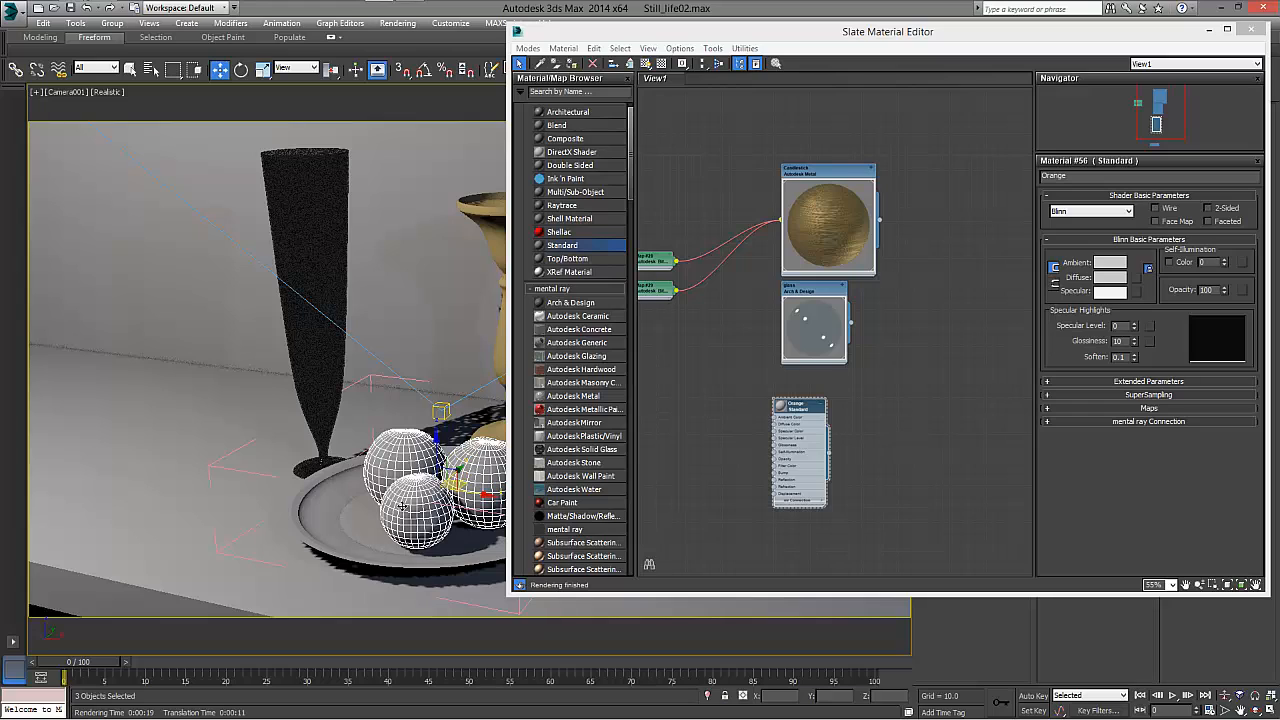
right_click(808, 408)
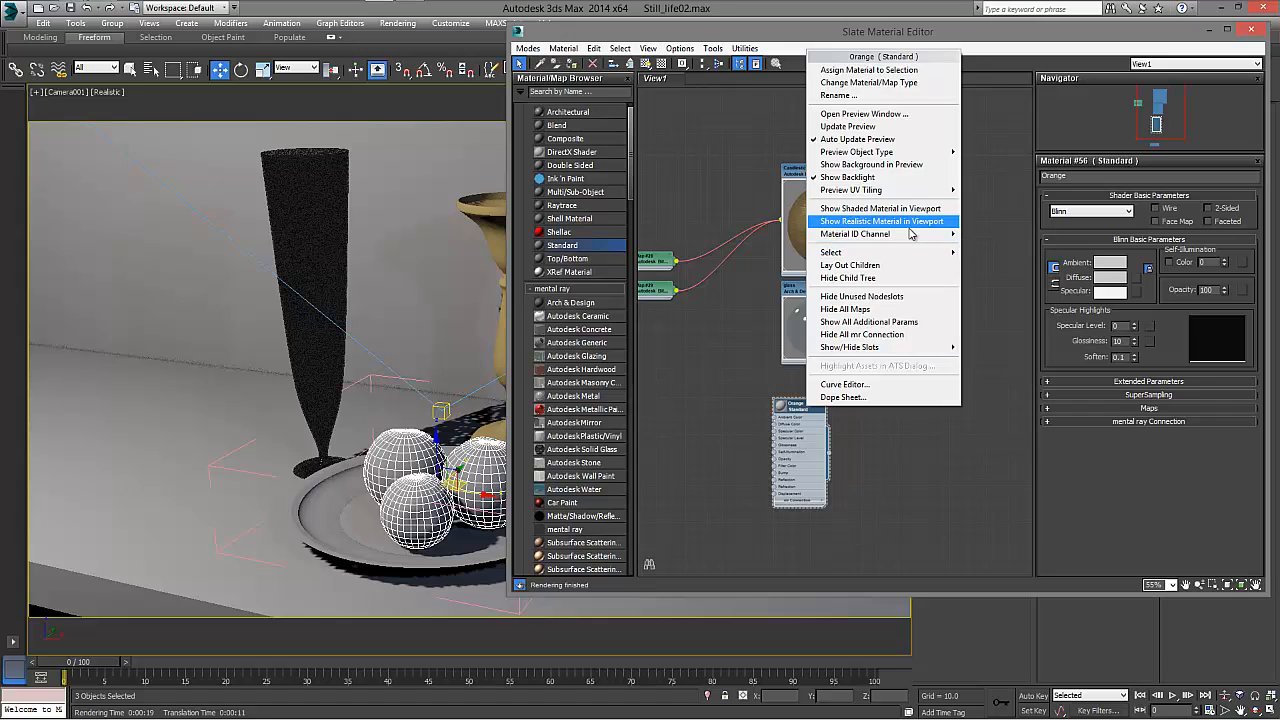
mouse_move(908, 235)
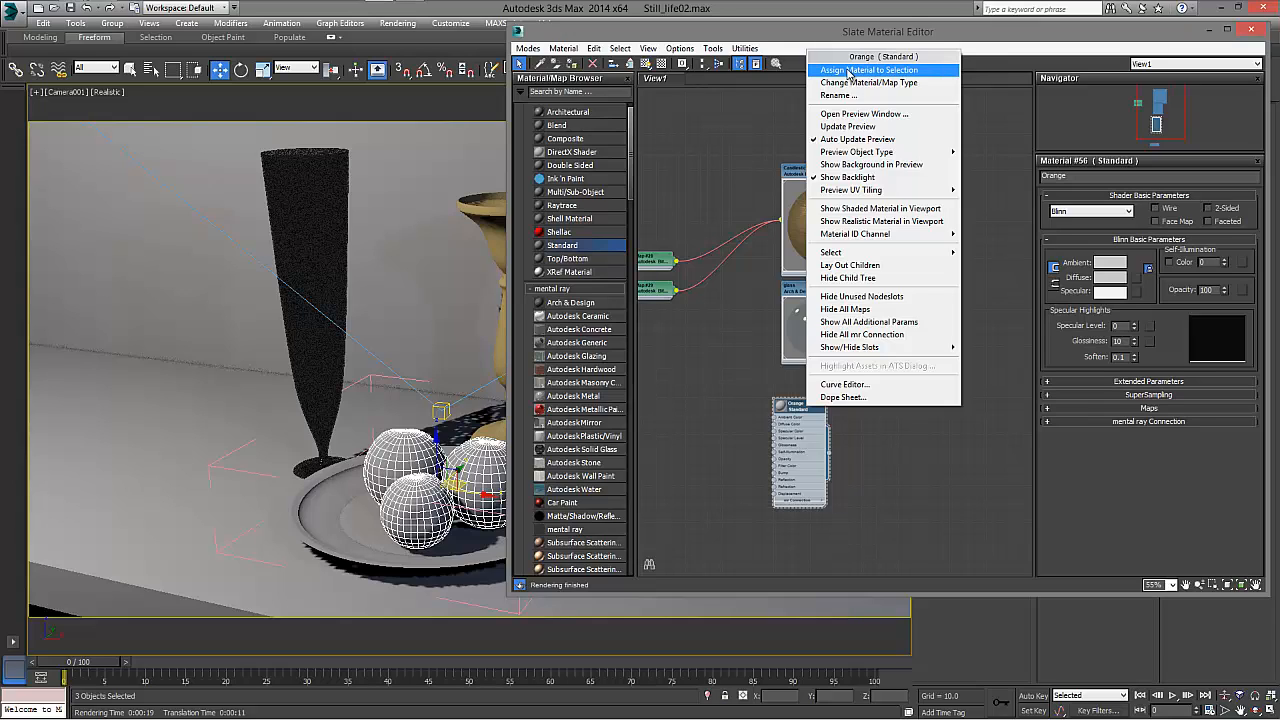
left_click(848, 71)
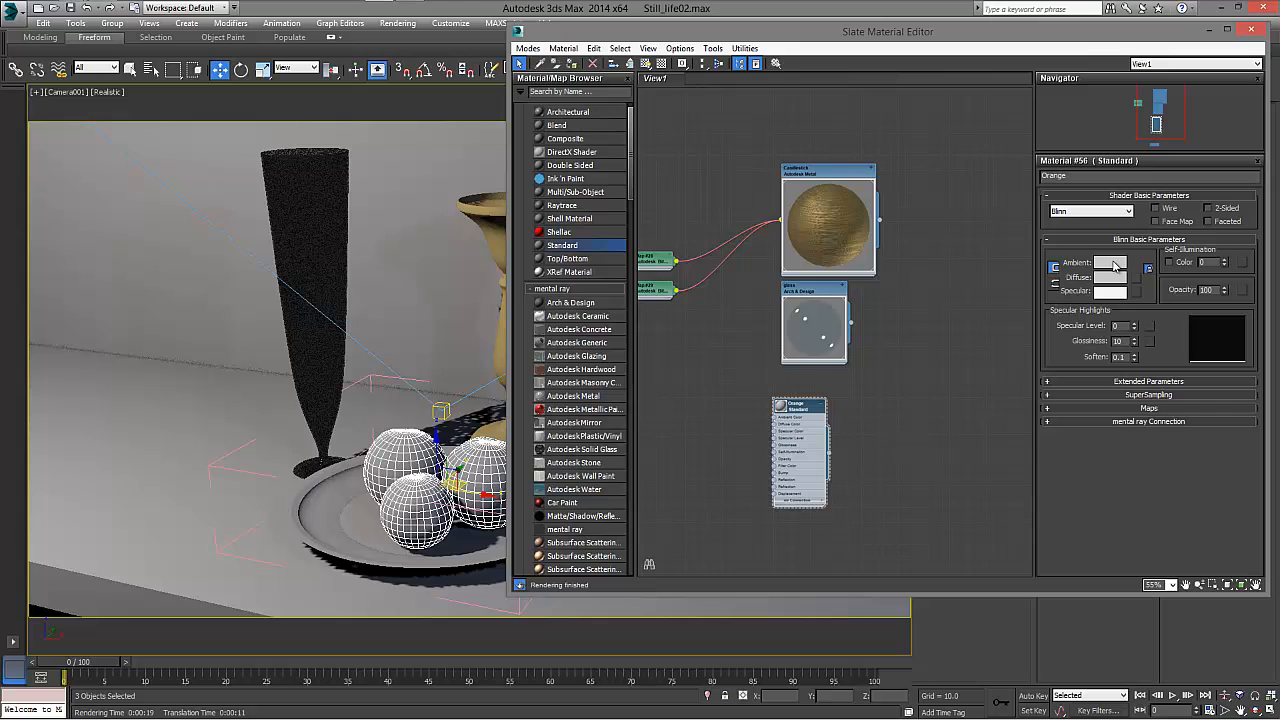
Set the Orange material's diffuse color to a light orange.
left_click(1112, 278)
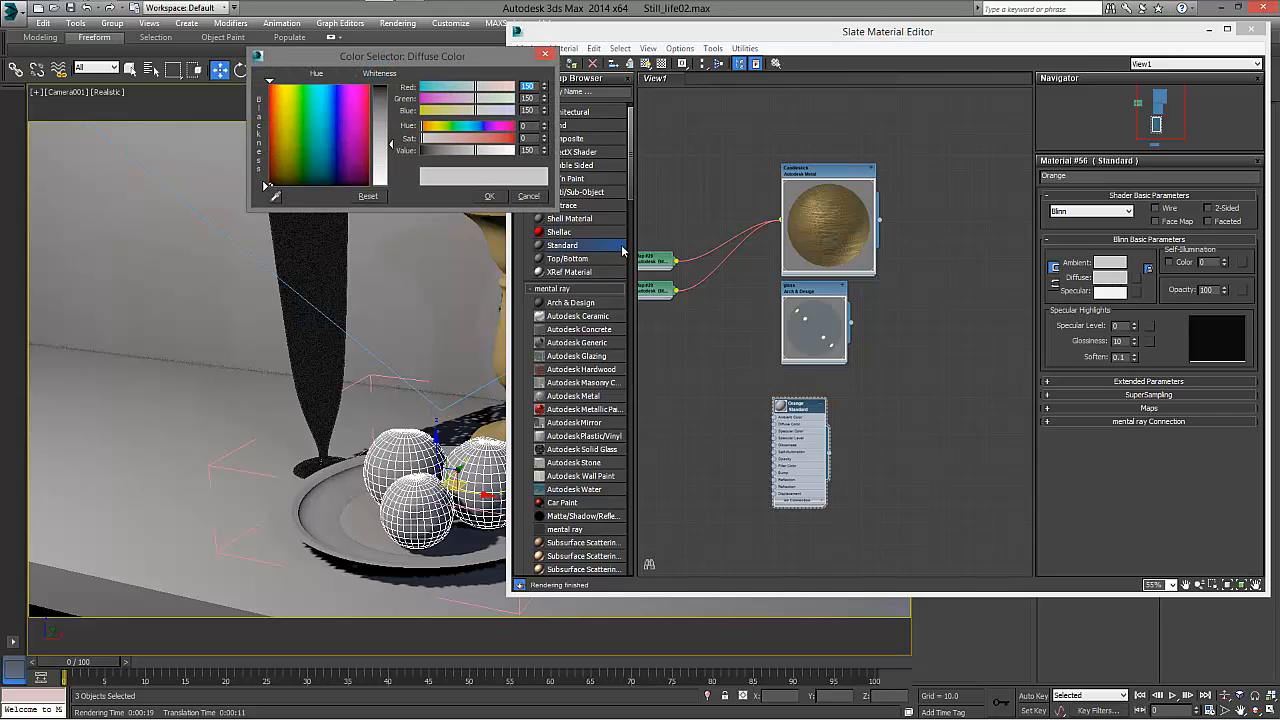
left_click_drag(279, 130, 277, 95)
left_click_drag(395, 130, 388, 99)
left_click(489, 196)
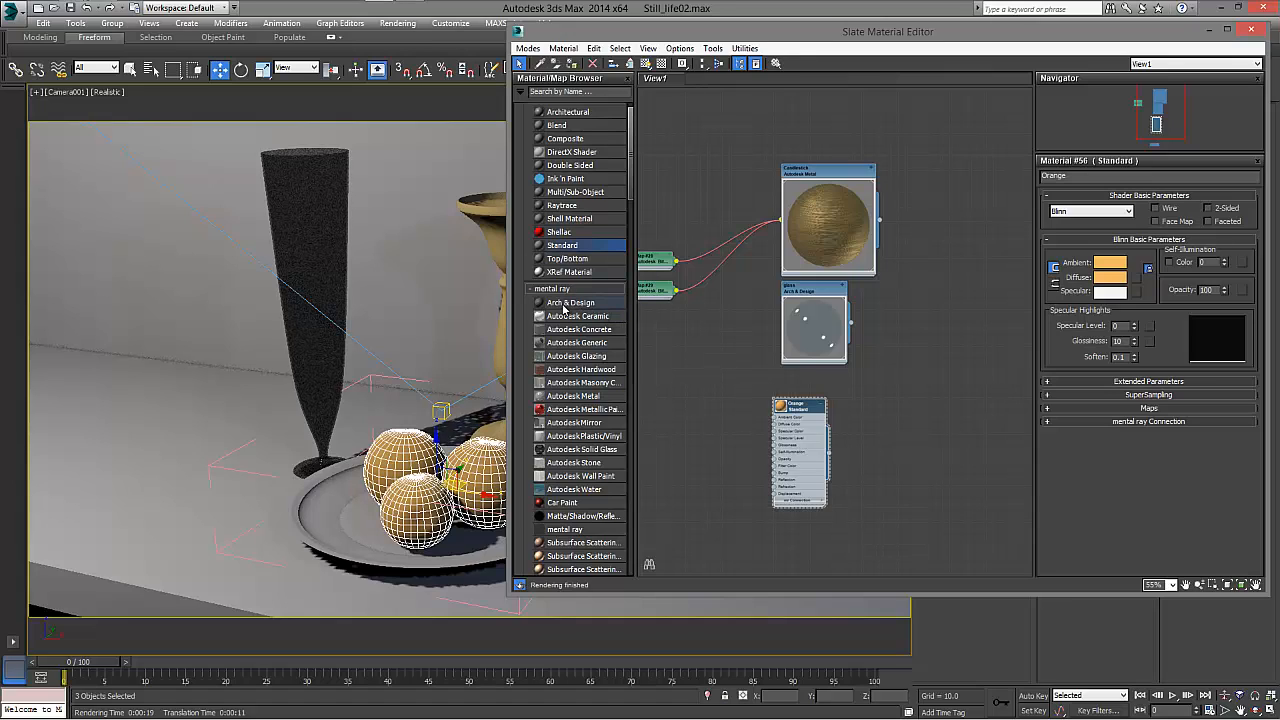
Add a new Arch & Design material beside the Orange node and assign it to the plate.
left_click_drag(563, 308, 862, 388)
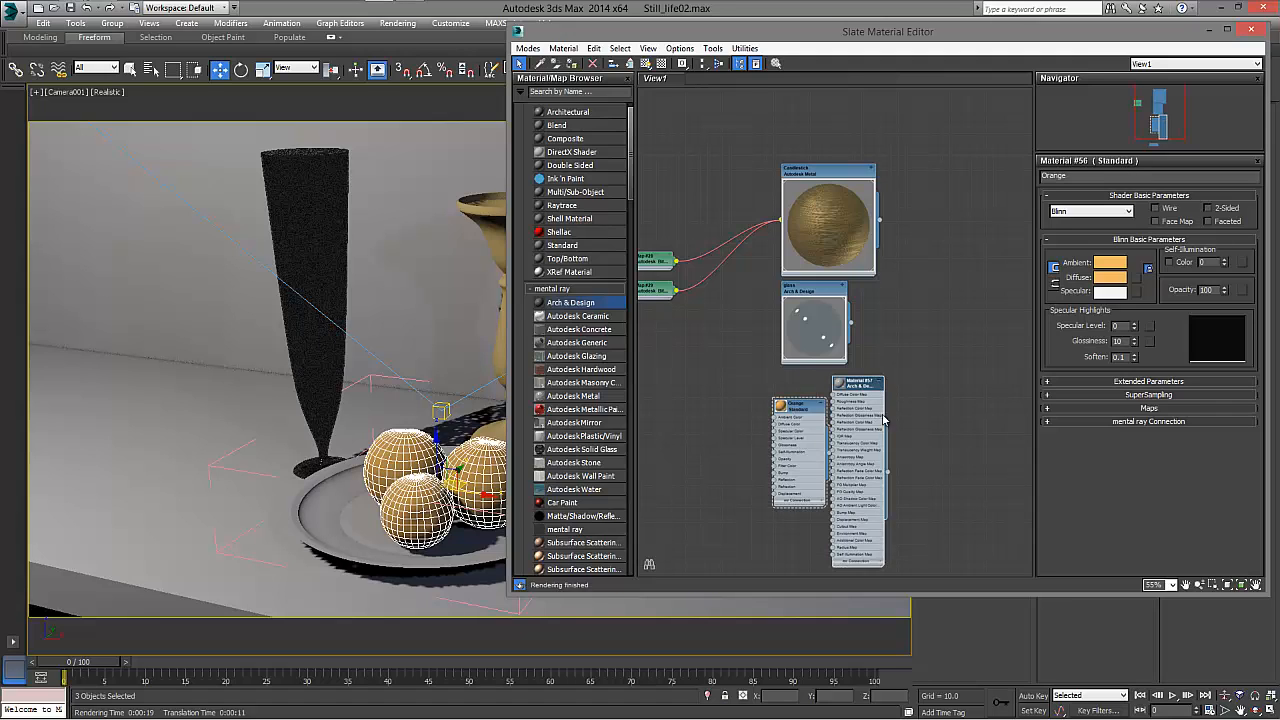
left_click_drag(886, 472, 463, 556)
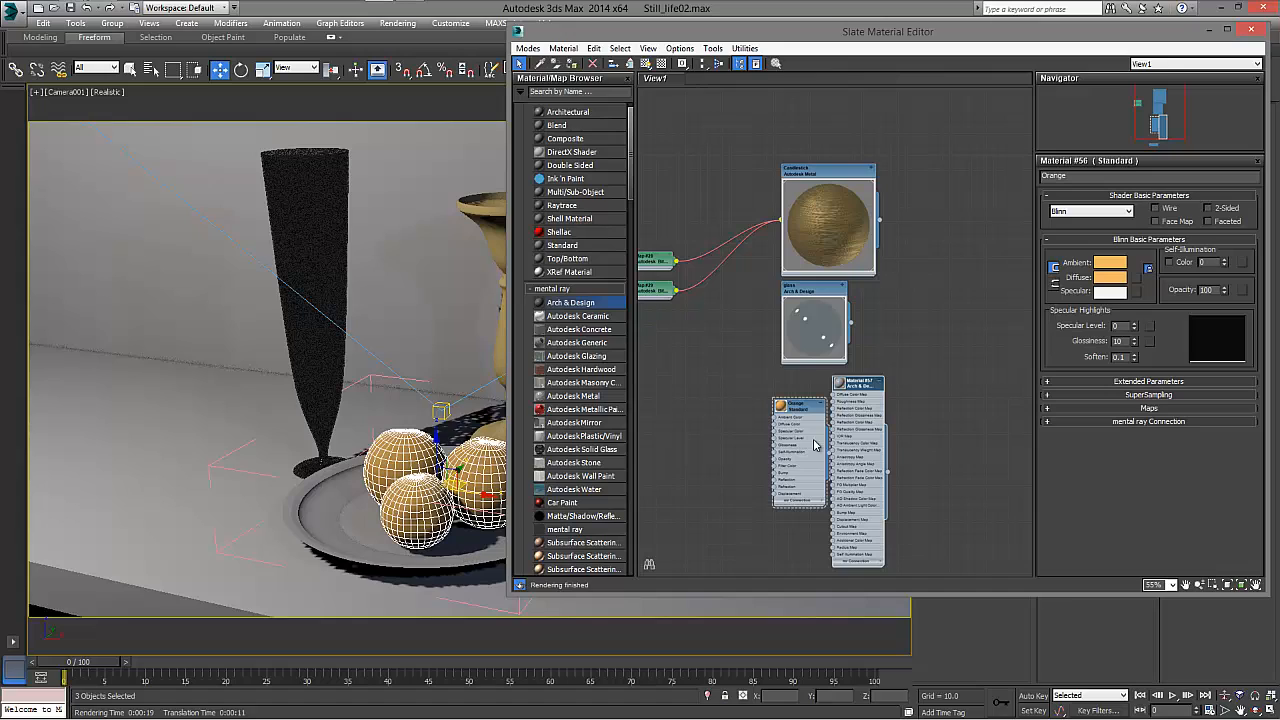
Apply the Satined Metal template to the plate's Arch & Design material.
double_click(867, 382)
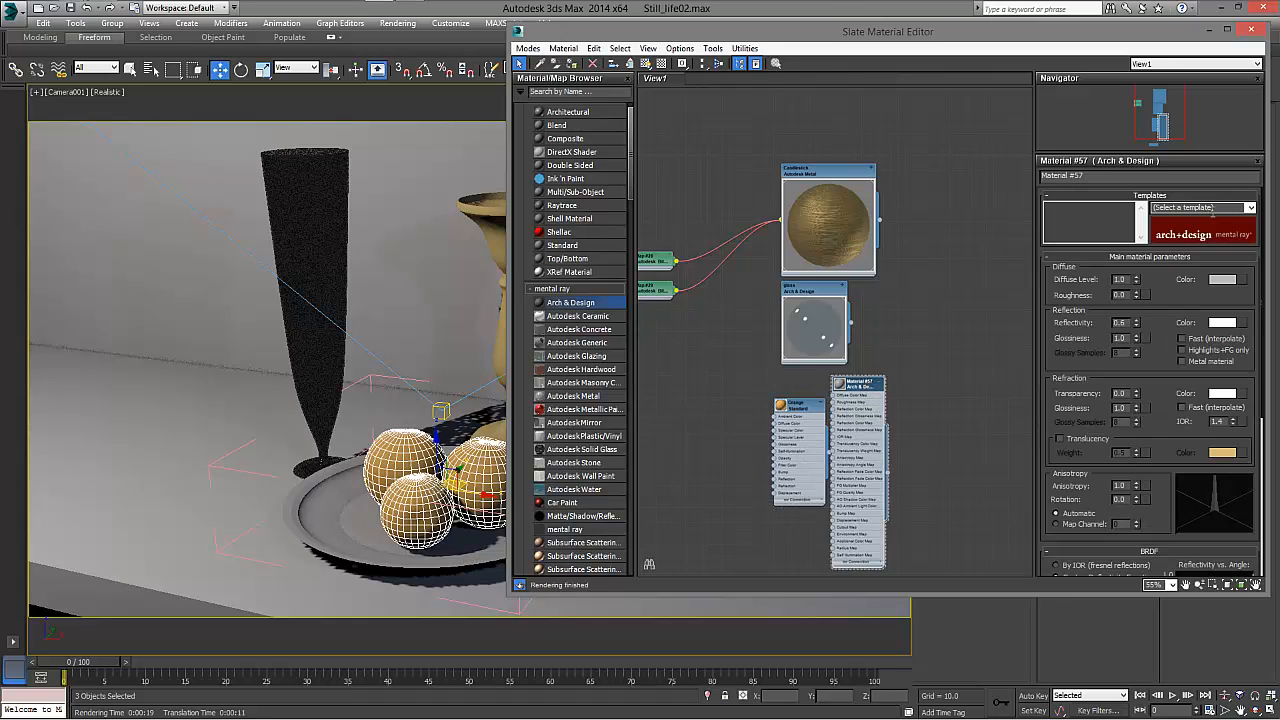
left_click(1213, 210)
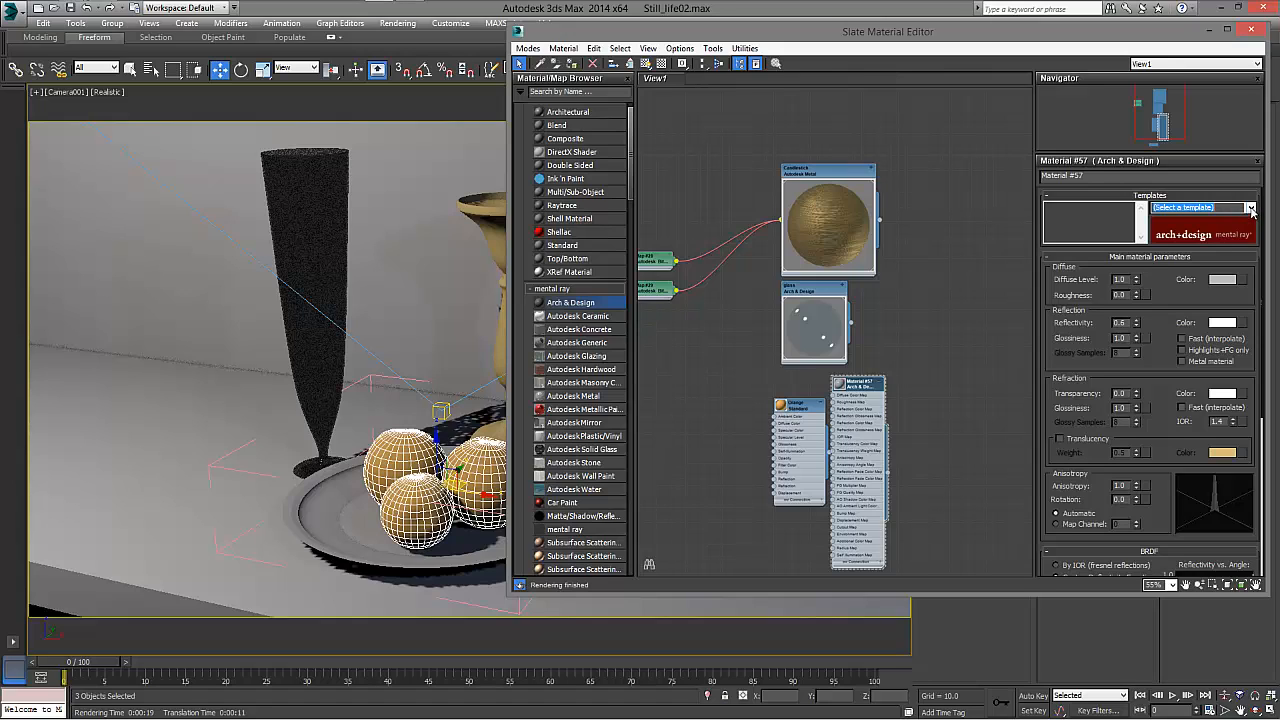
left_click(1250, 208)
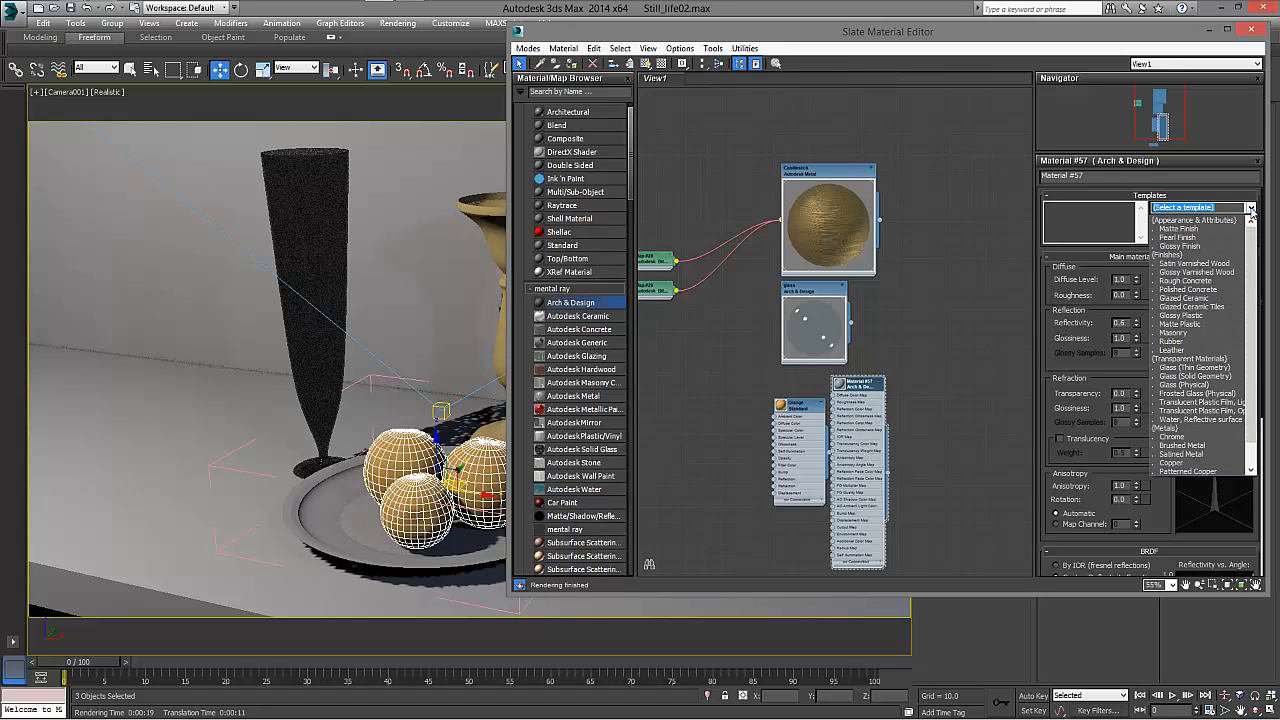
left_click(1211, 455)
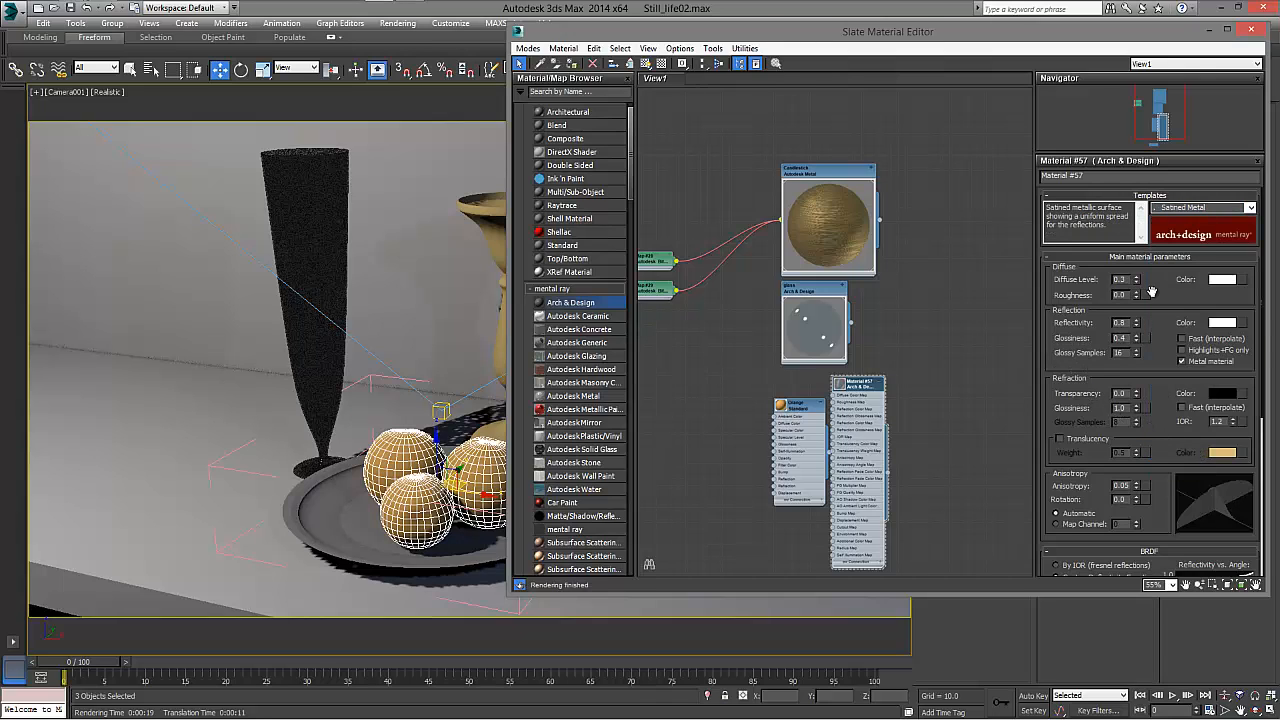
Enlarge the preview of the plate's Arch & Design material node and reposition the node beside the Orange node.
double_click(839, 388)
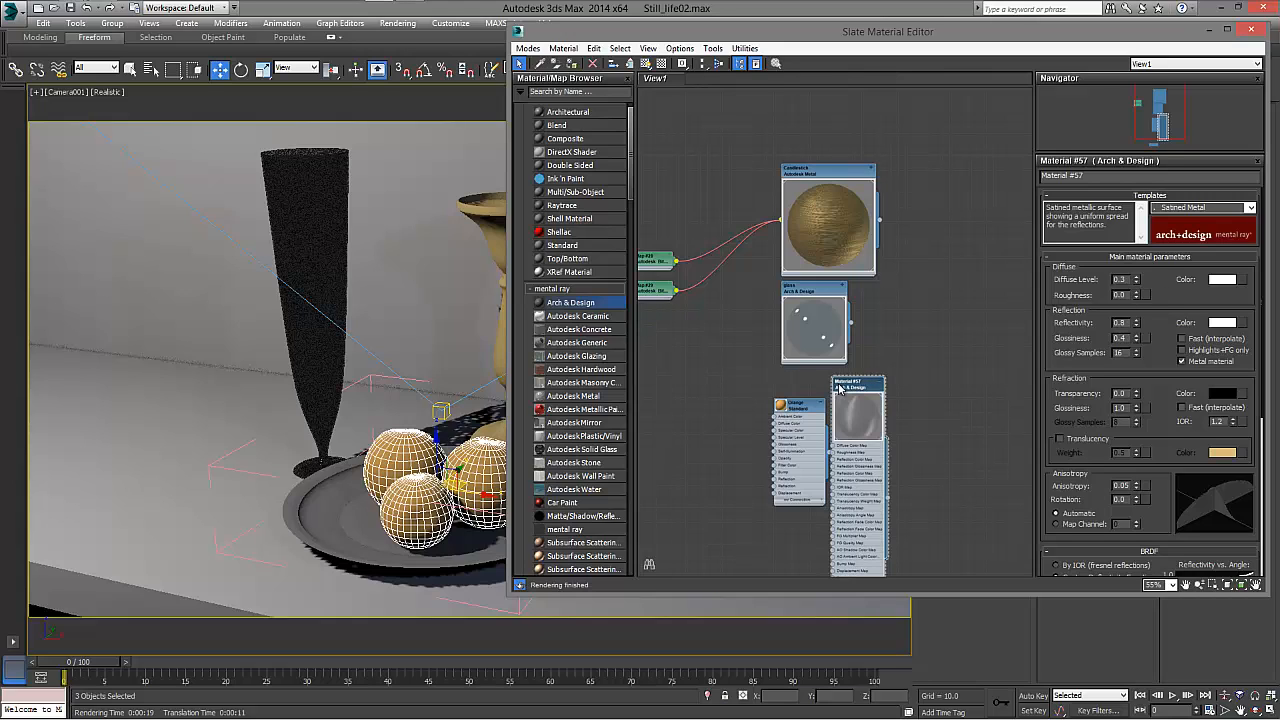
left_click_drag(862, 385, 921, 238)
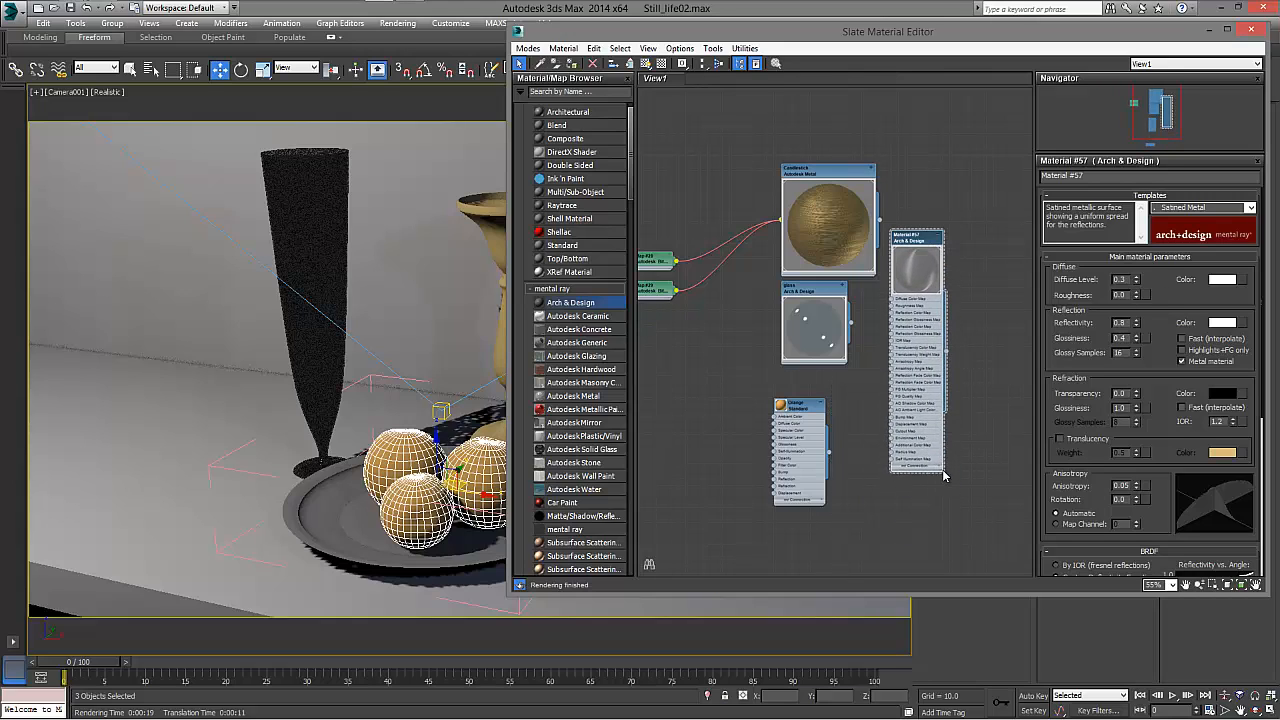
left_click_drag(944, 472, 1047, 514)
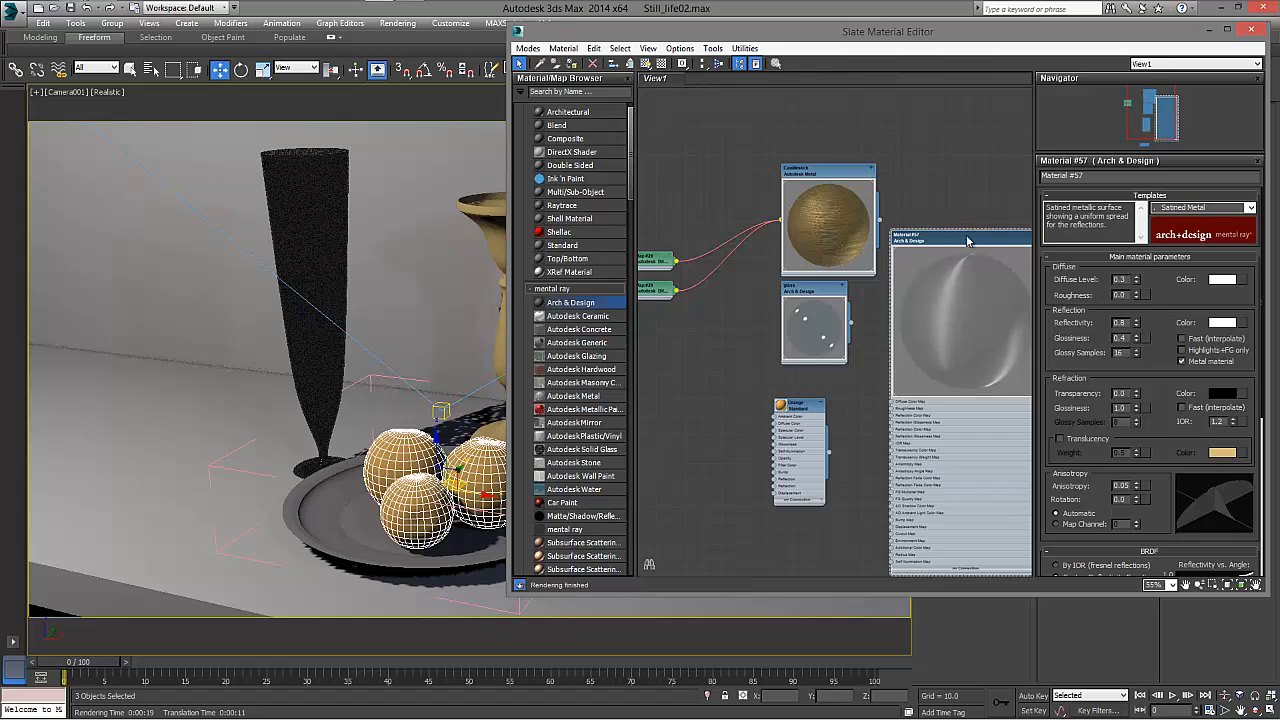
left_click_drag(966, 248, 908, 242)
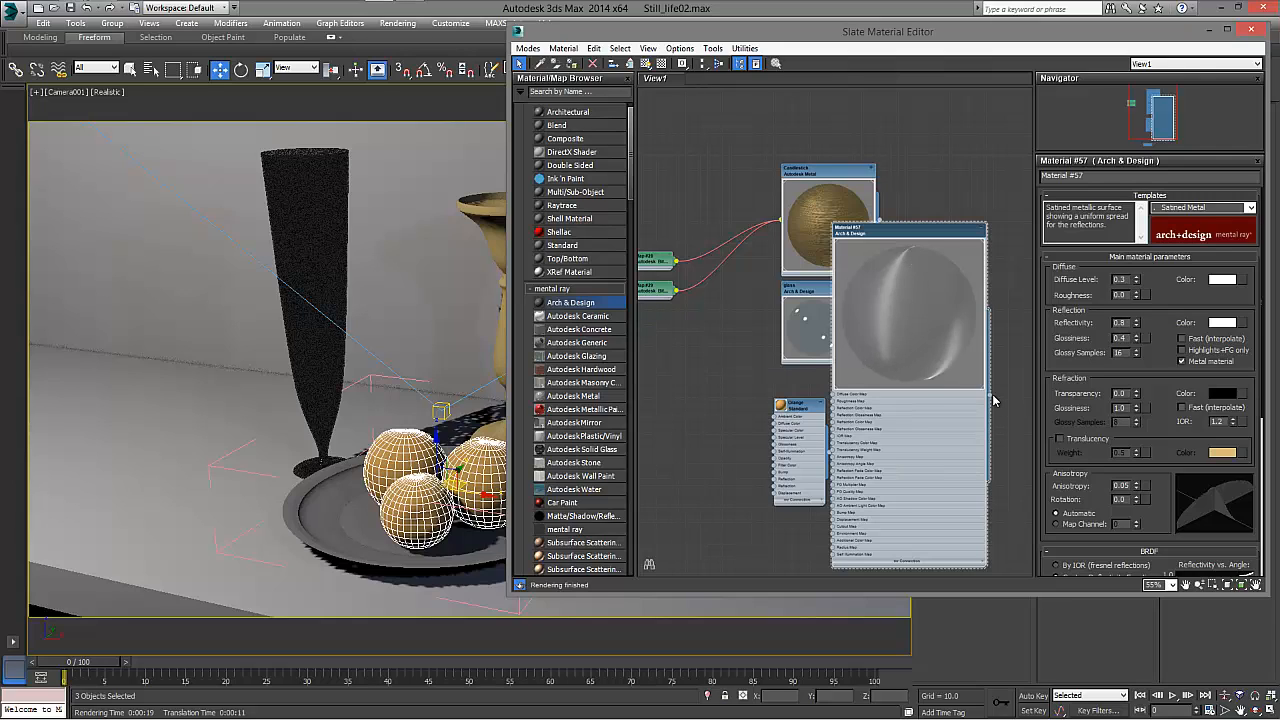
Select the plate under the oranges and assign the satined metal Arch & Design material to it.
left_click_drag(991, 400, 306, 516)
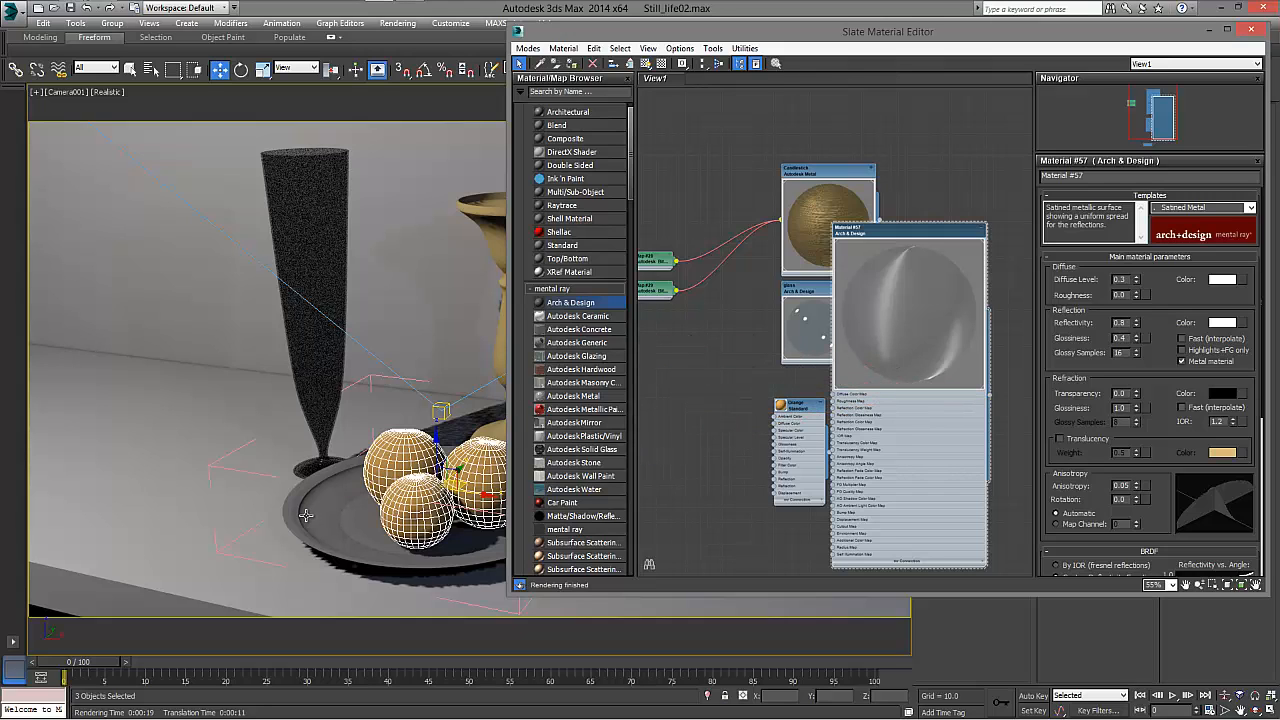
left_click(358, 541)
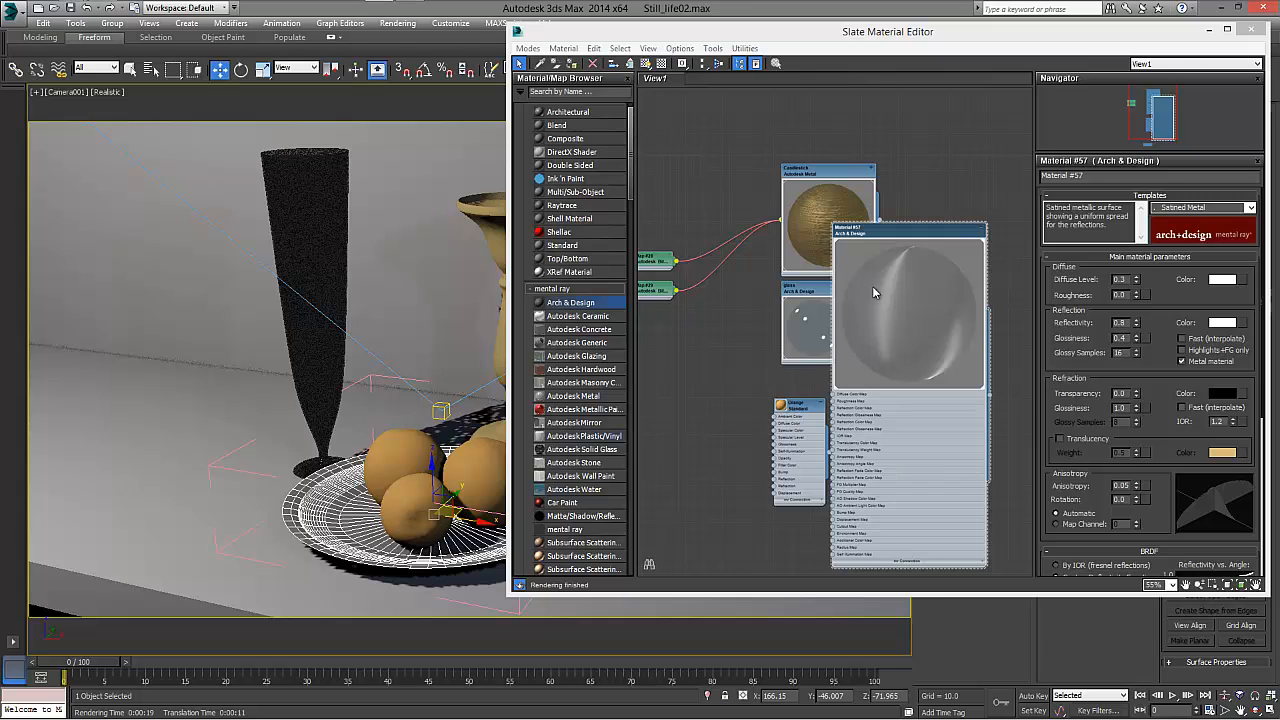
right_click(907, 263)
left_click(926, 281)
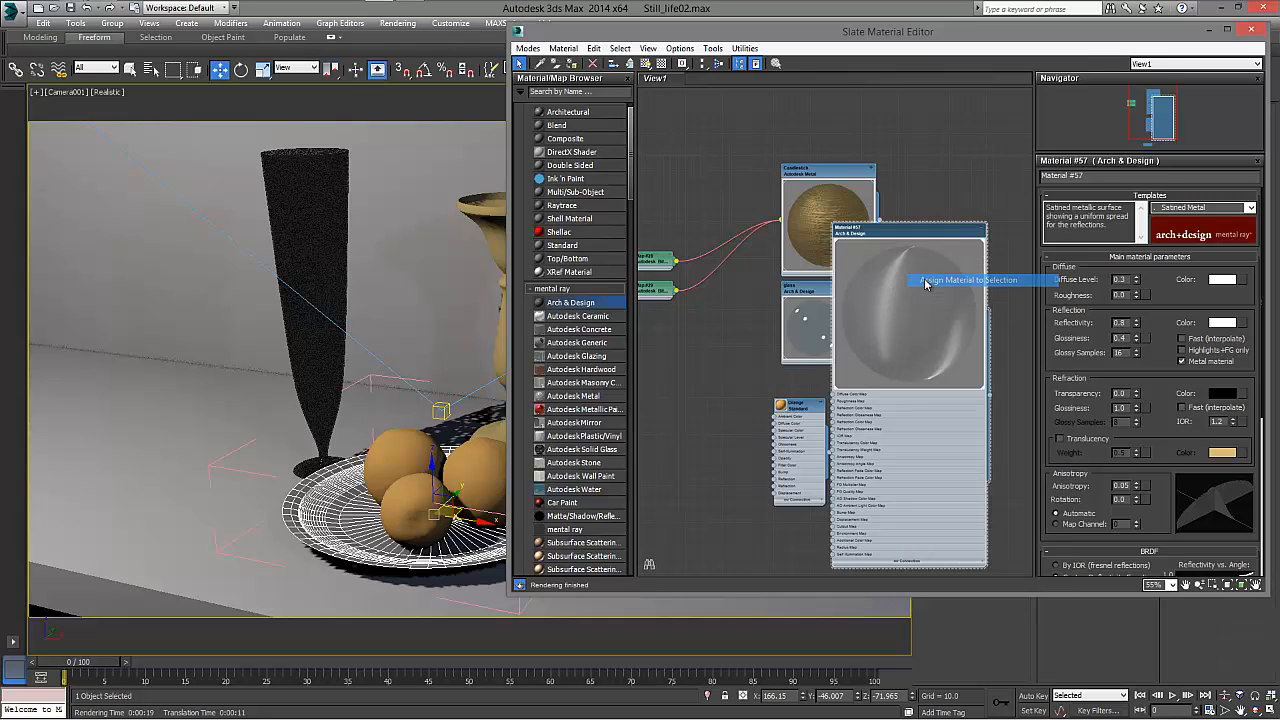
Add a new Arch & Design material beside the Orange node and name it Boxes.
left_click_drag(606, 35, 827, 52)
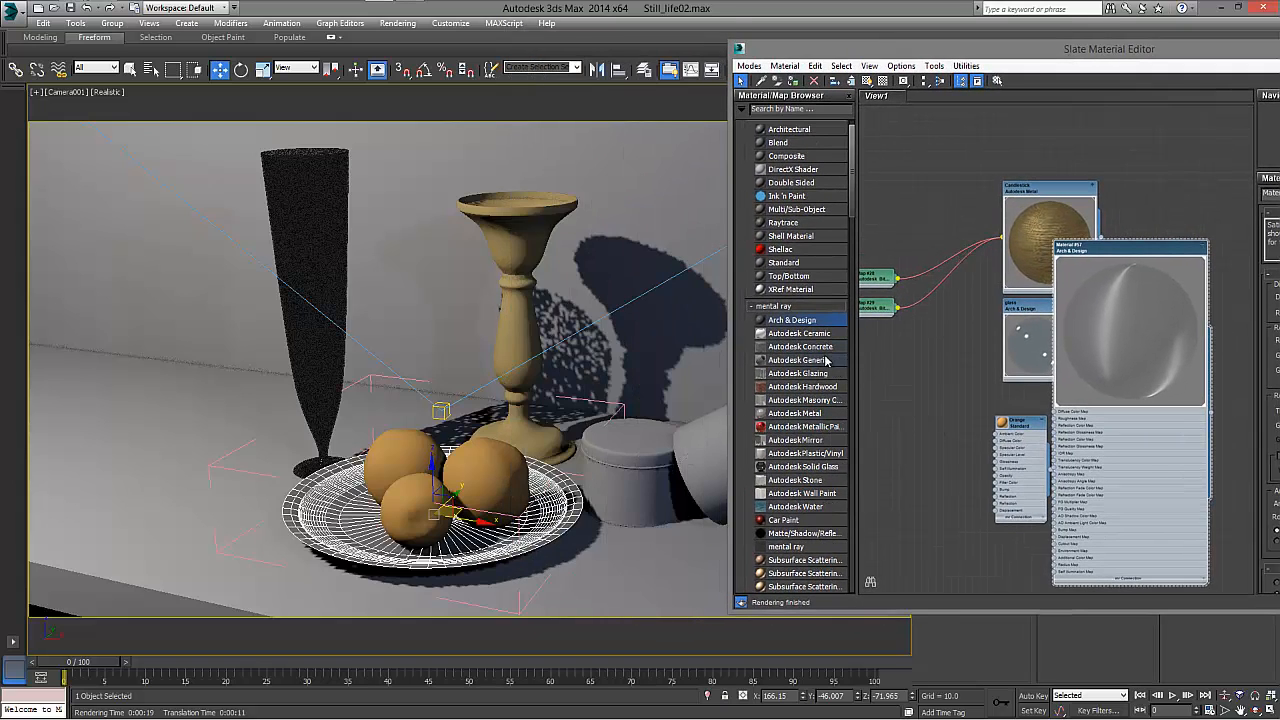
left_click_drag(808, 322, 940, 410)
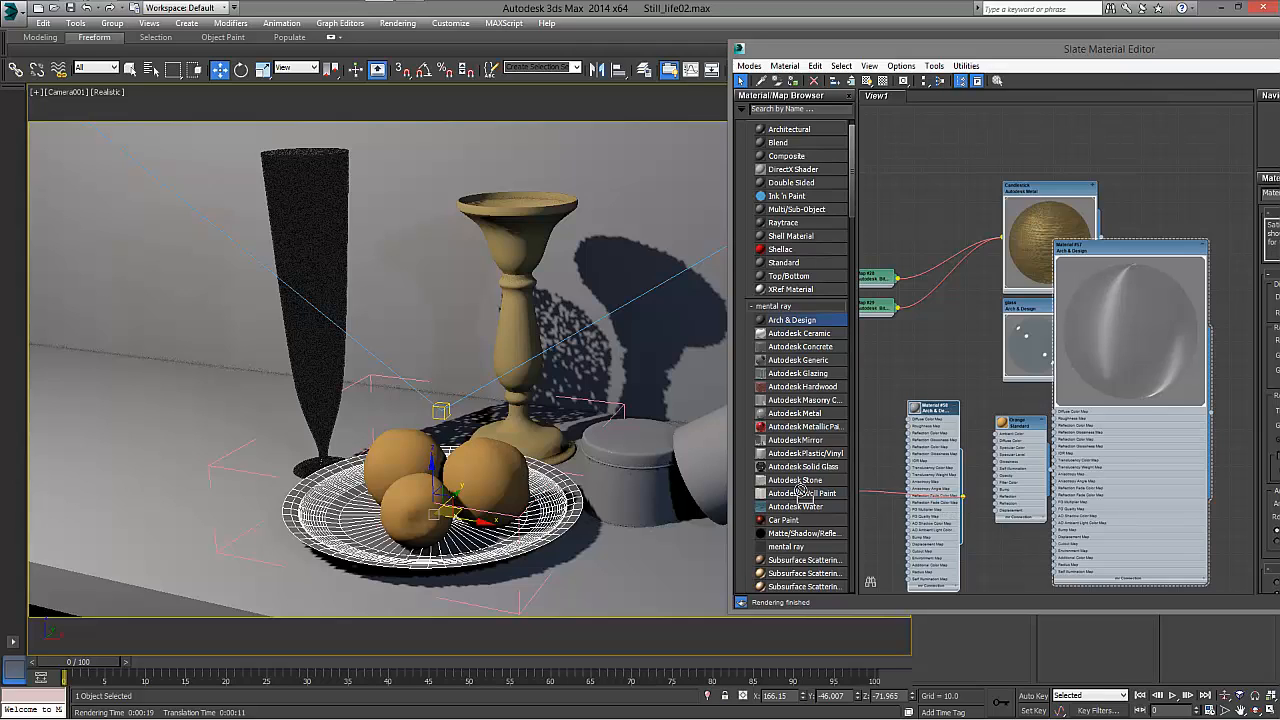
double_click(938, 410)
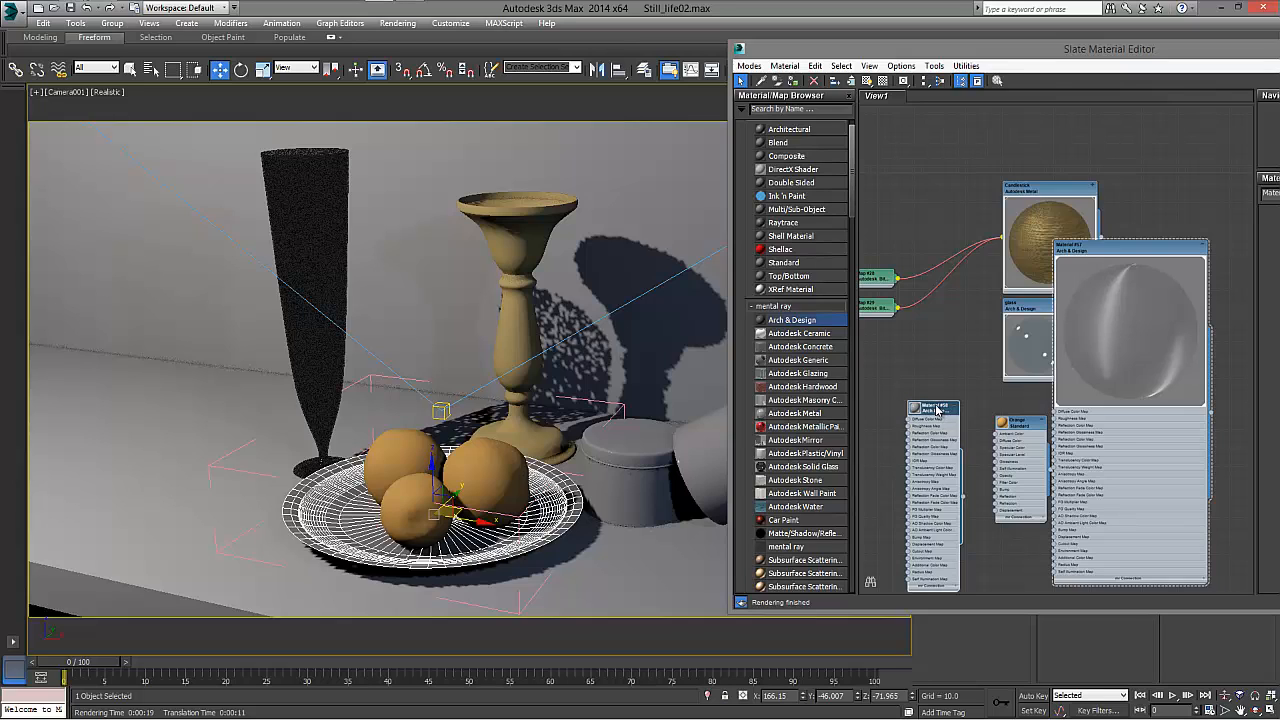
left_click(984, 29)
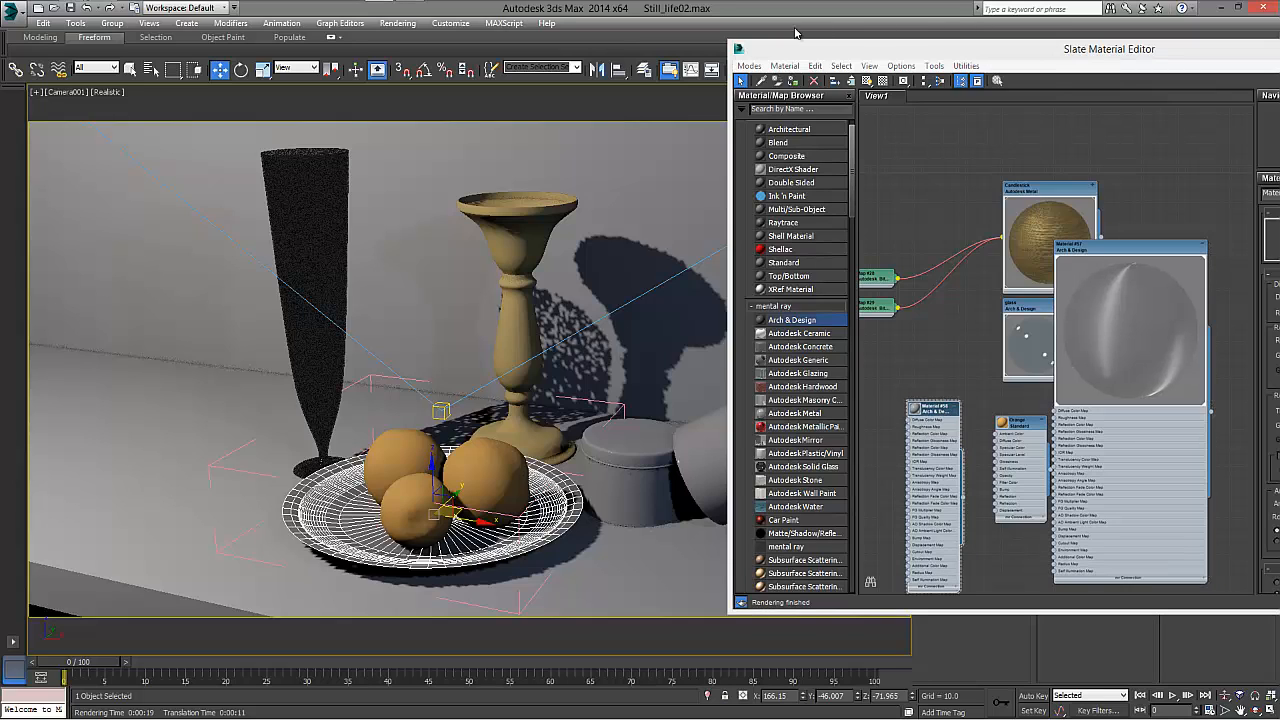
left_click_drag(825, 47, 815, 45)
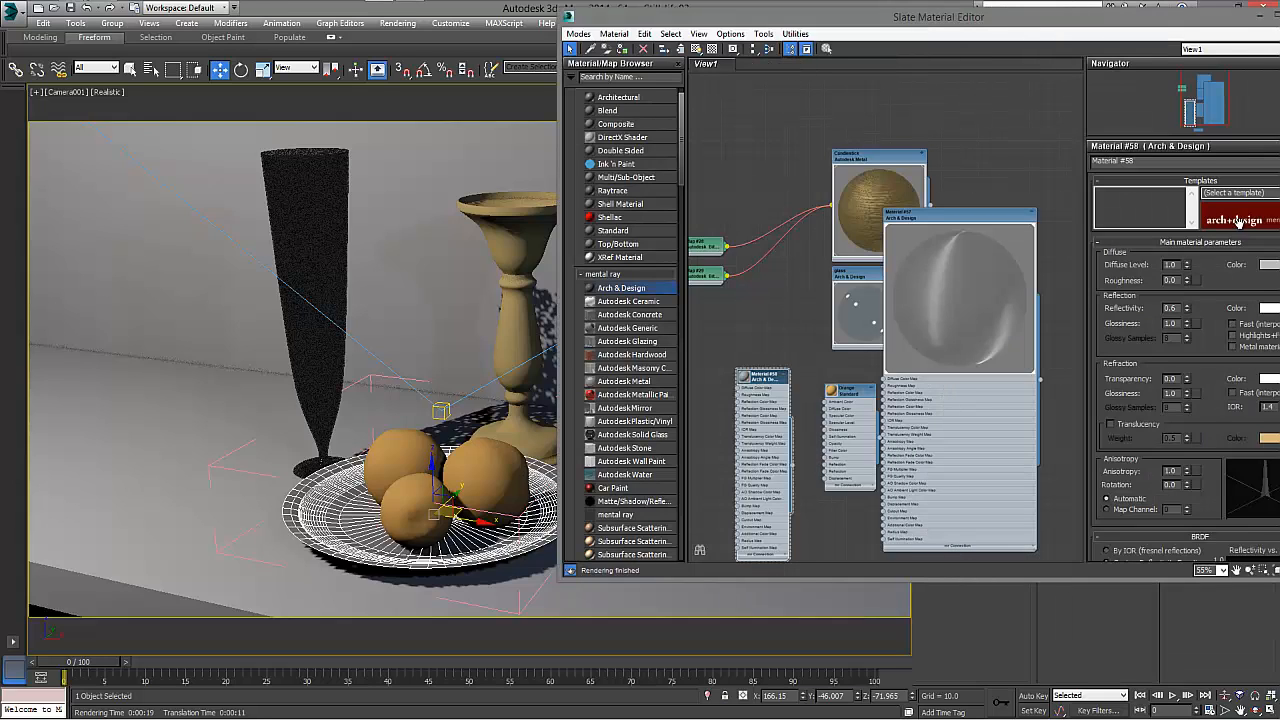
left_click_drag(1150, 161, 1012, 155)
type("S")
key("Return")
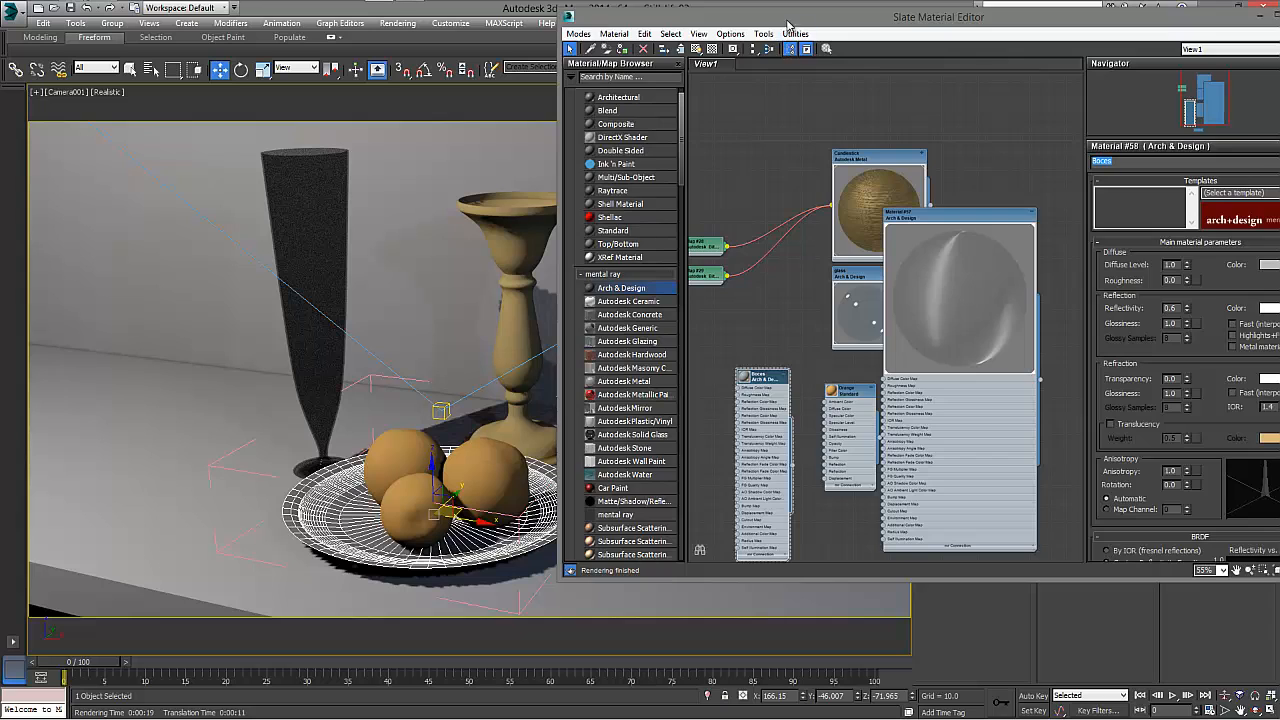
Close the Slate Material Editor and render the camera view.
left_click_drag(790, 28, 1022, 62)
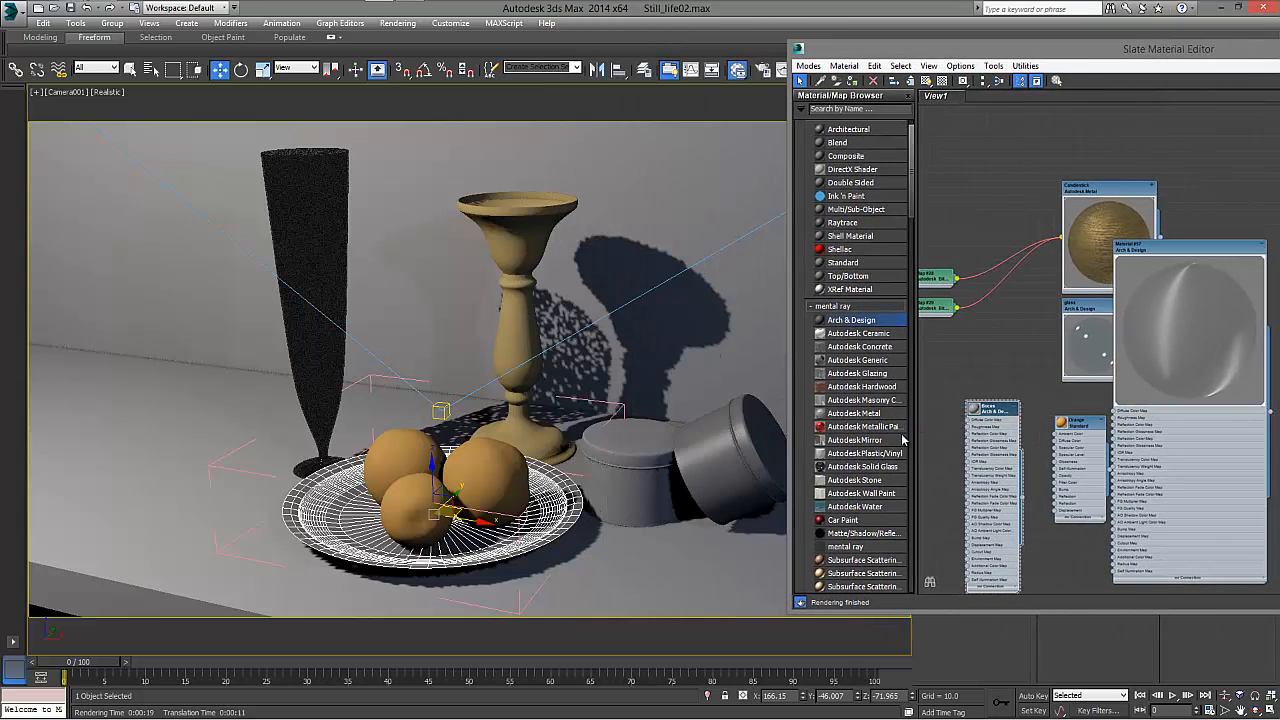
left_click_drag(1266, 420, 614, 440)
left_click_drag(1033, 51, 721, 103)
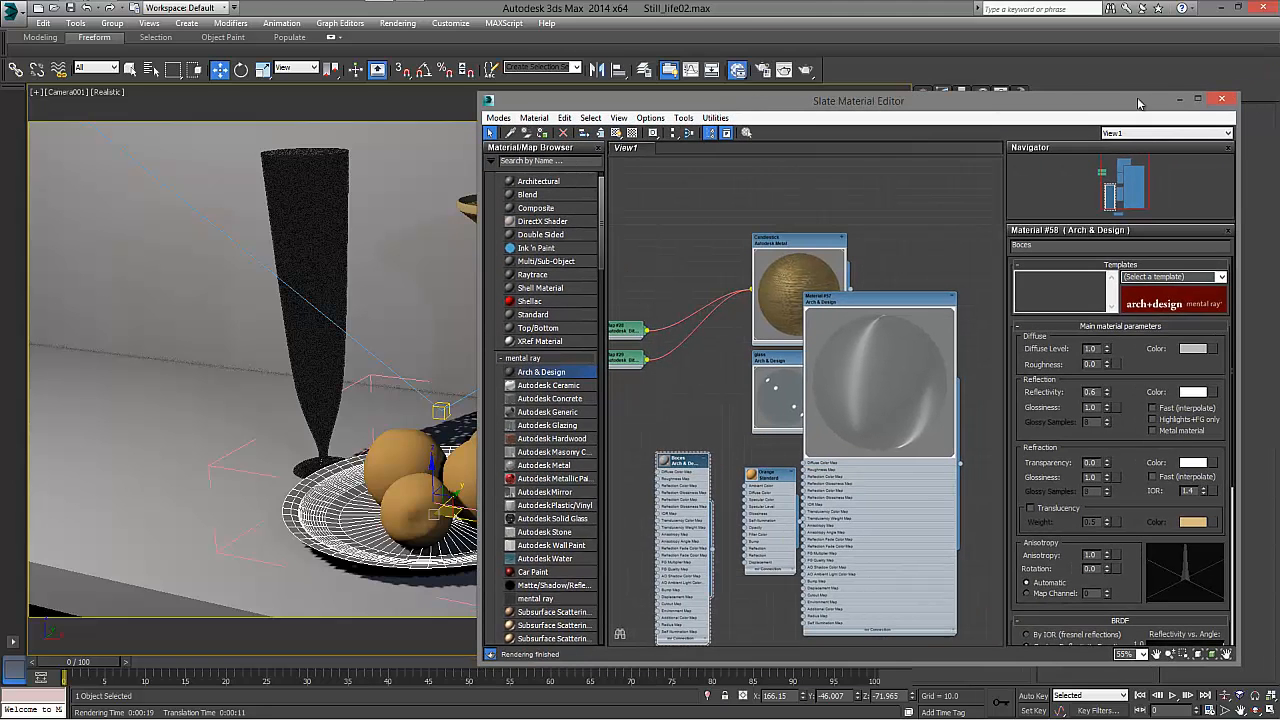
left_click(1221, 98)
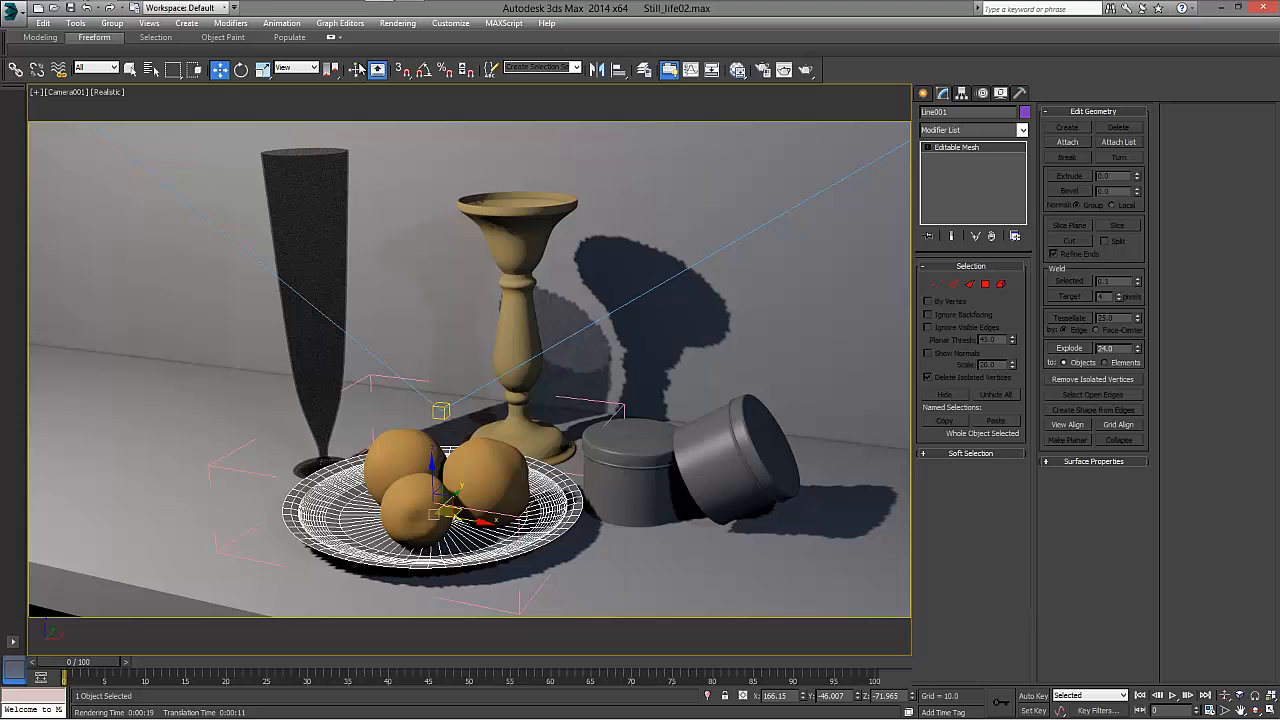
left_click(809, 74)
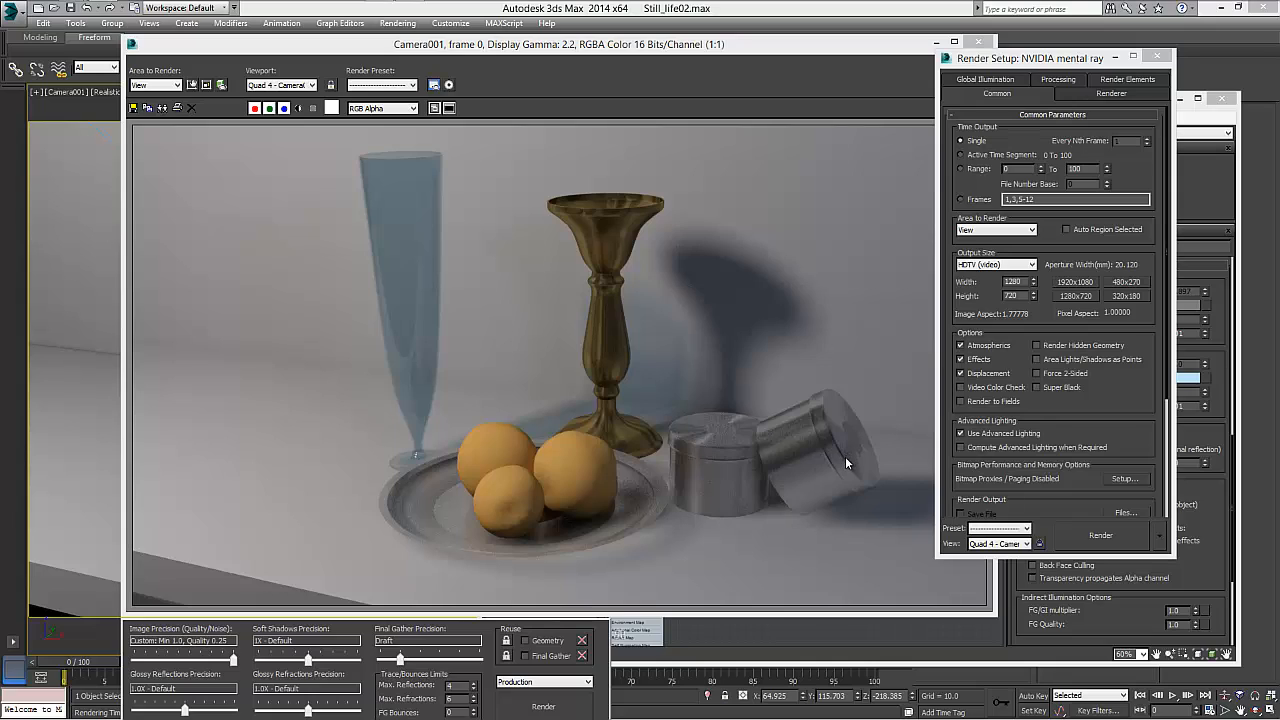
Examine the brass candlestick in the rendered image at close range, then the whole frame again.
left_click(880, 435)
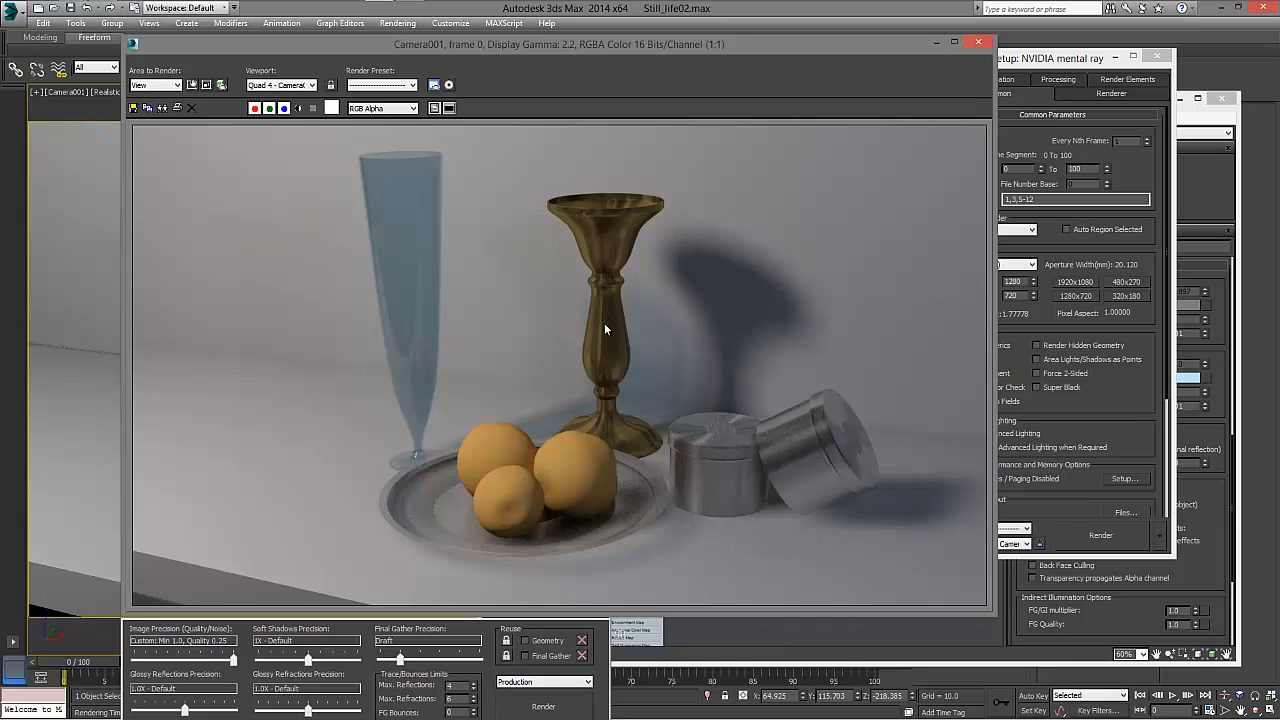
scroll(604, 338, "up", 1)
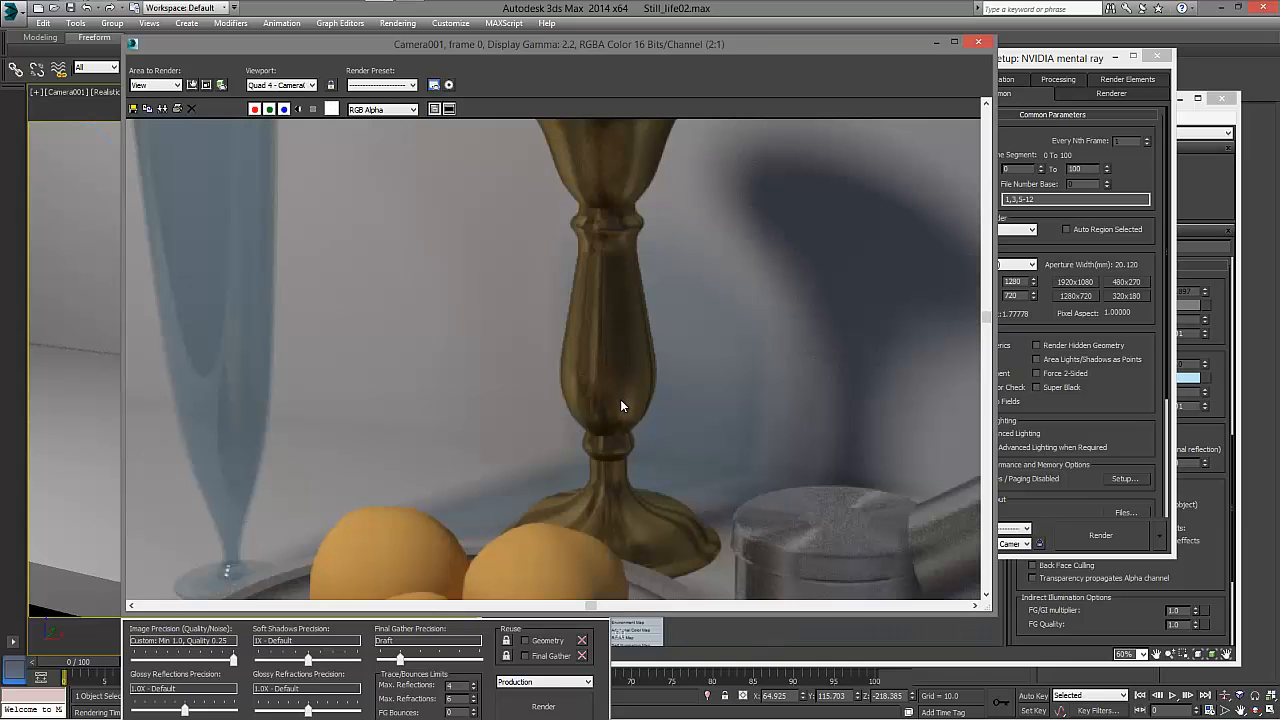
scroll(621, 405, "down", 1)
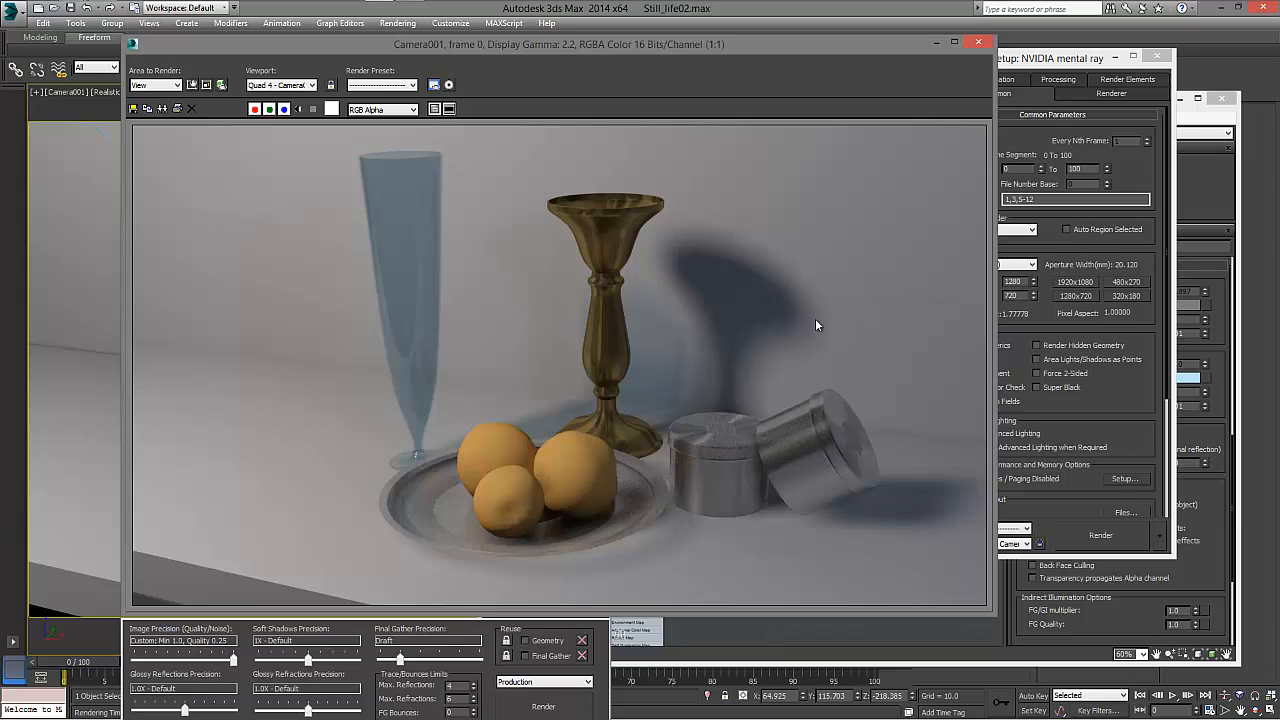
Move the rendered image and the Slate Material Editor aside and restore the four-viewport layout.
left_click_drag(900, 44, 1077, 432)
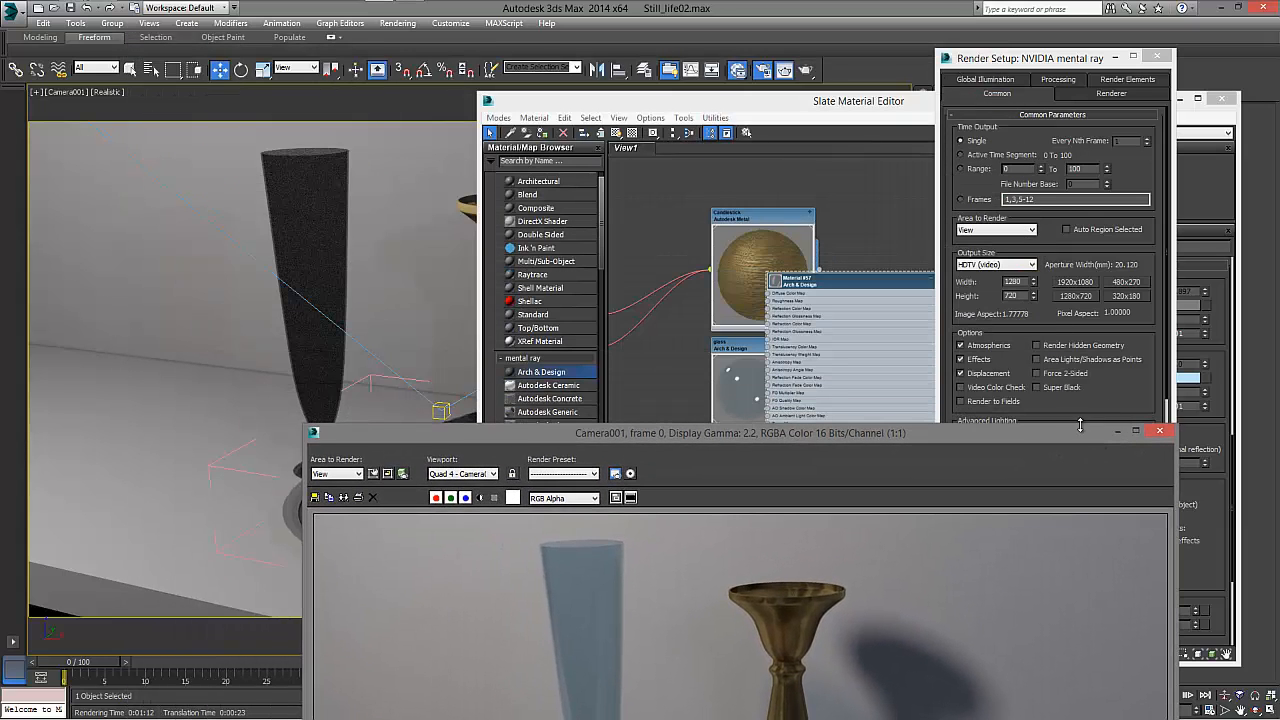
left_click(839, 109)
left_click_drag(839, 109, 956, 299)
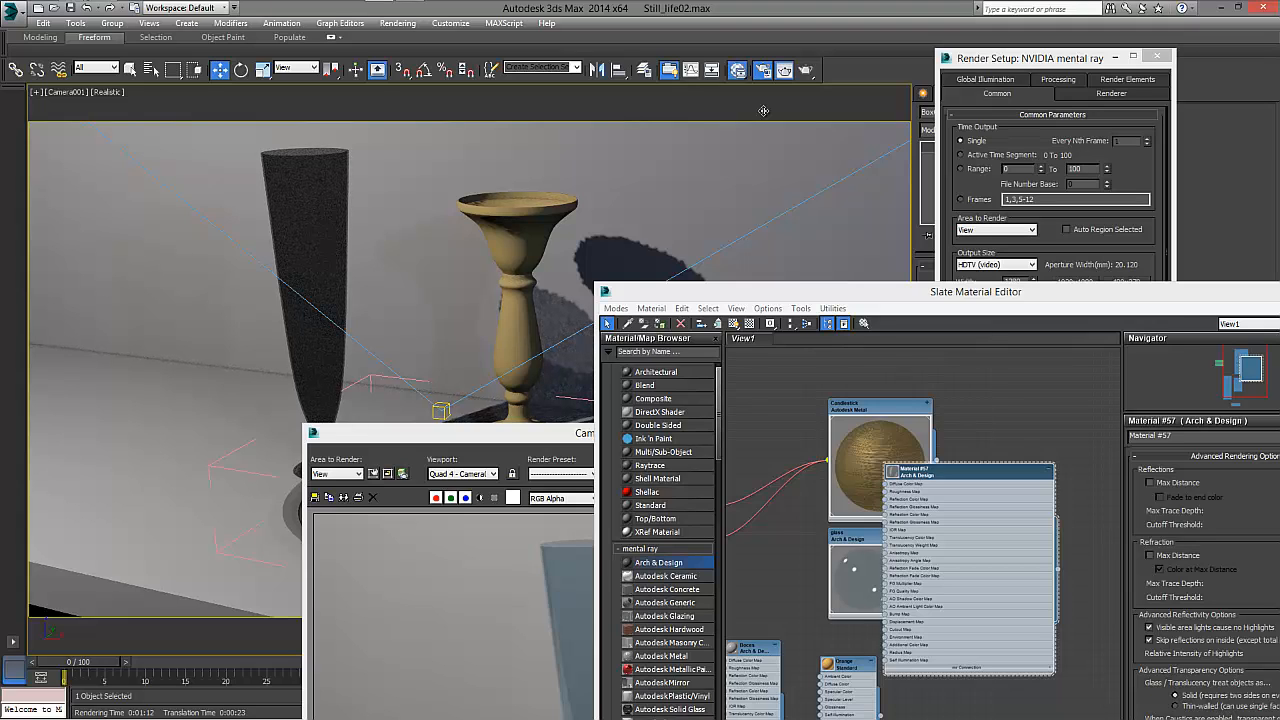
key("alt+w")
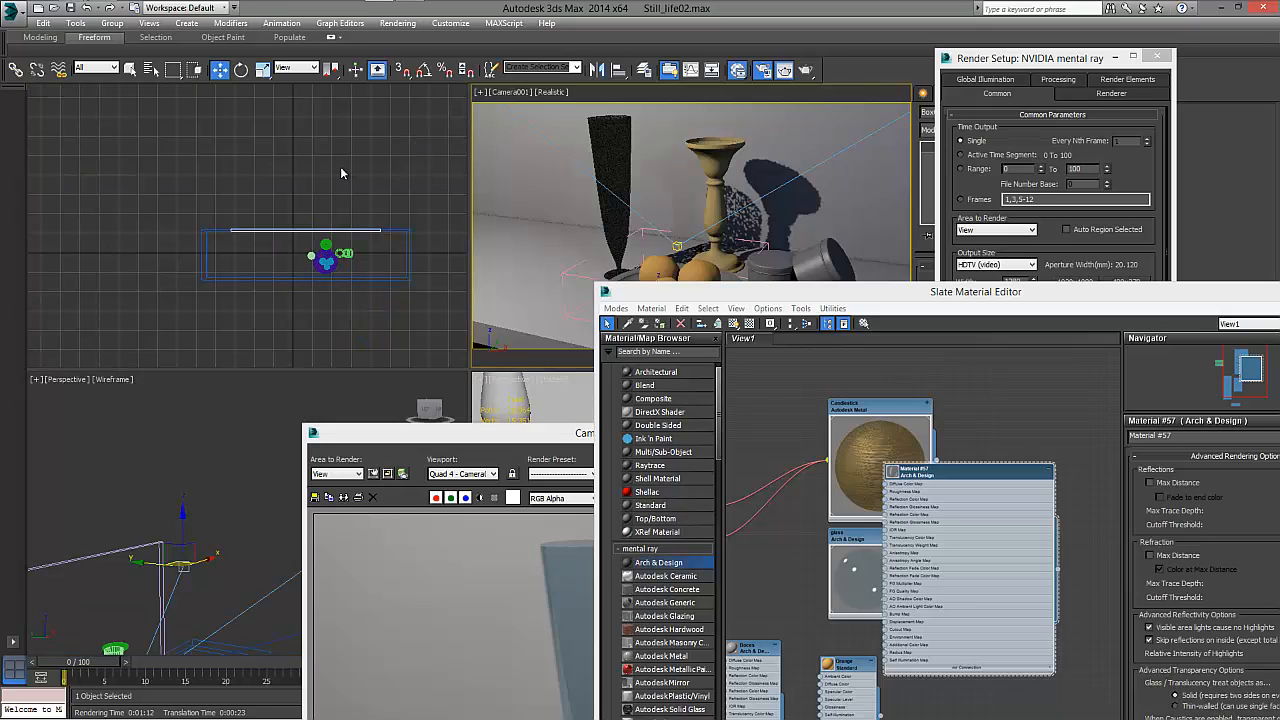
right_click(341, 173)
right_click(341, 170)
left_click(359, 120)
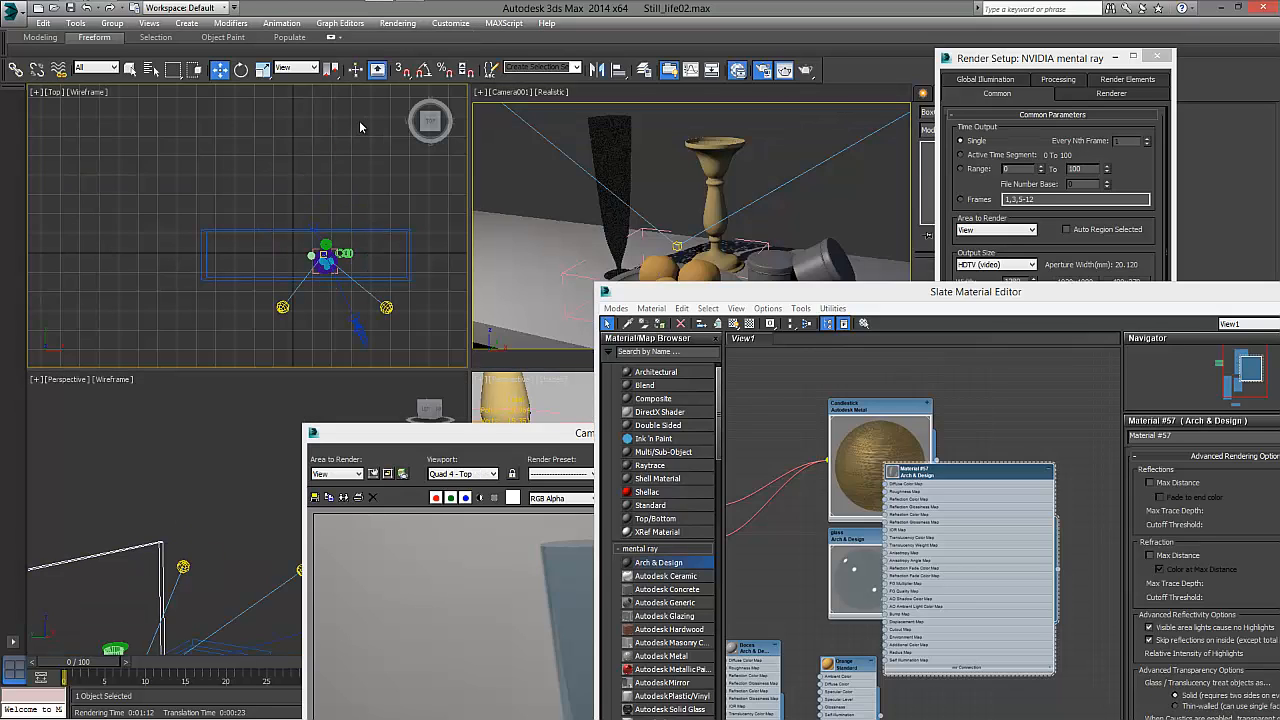
key("ctrl+z")
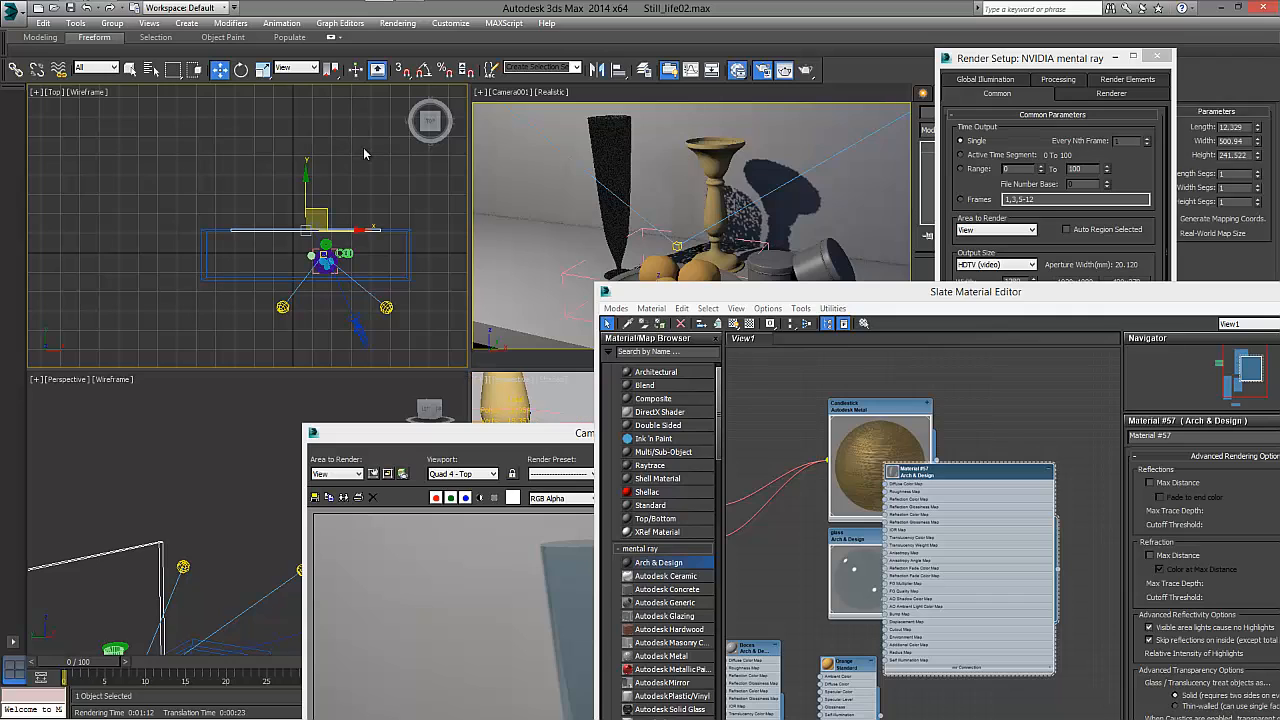
Unhide all objects and select the large sphere surrounding the scene in the Top viewport.
right_click(366, 144)
left_click(395, 107)
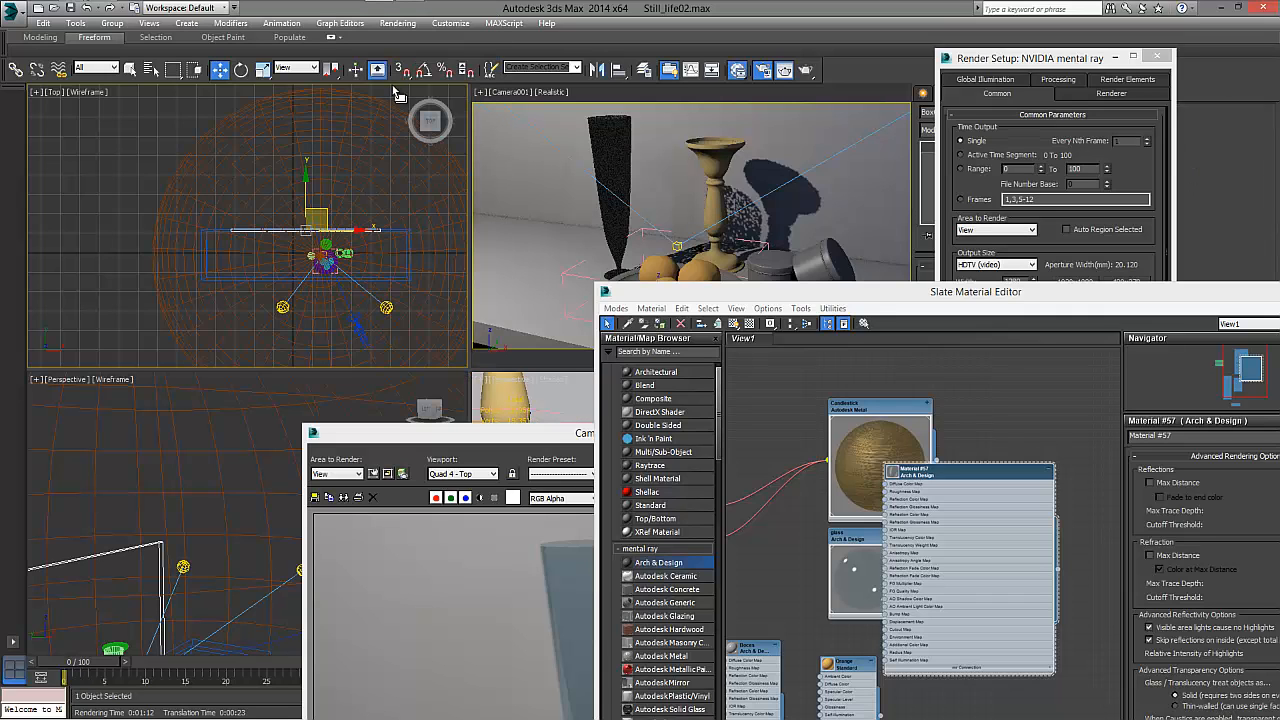
left_click(375, 168)
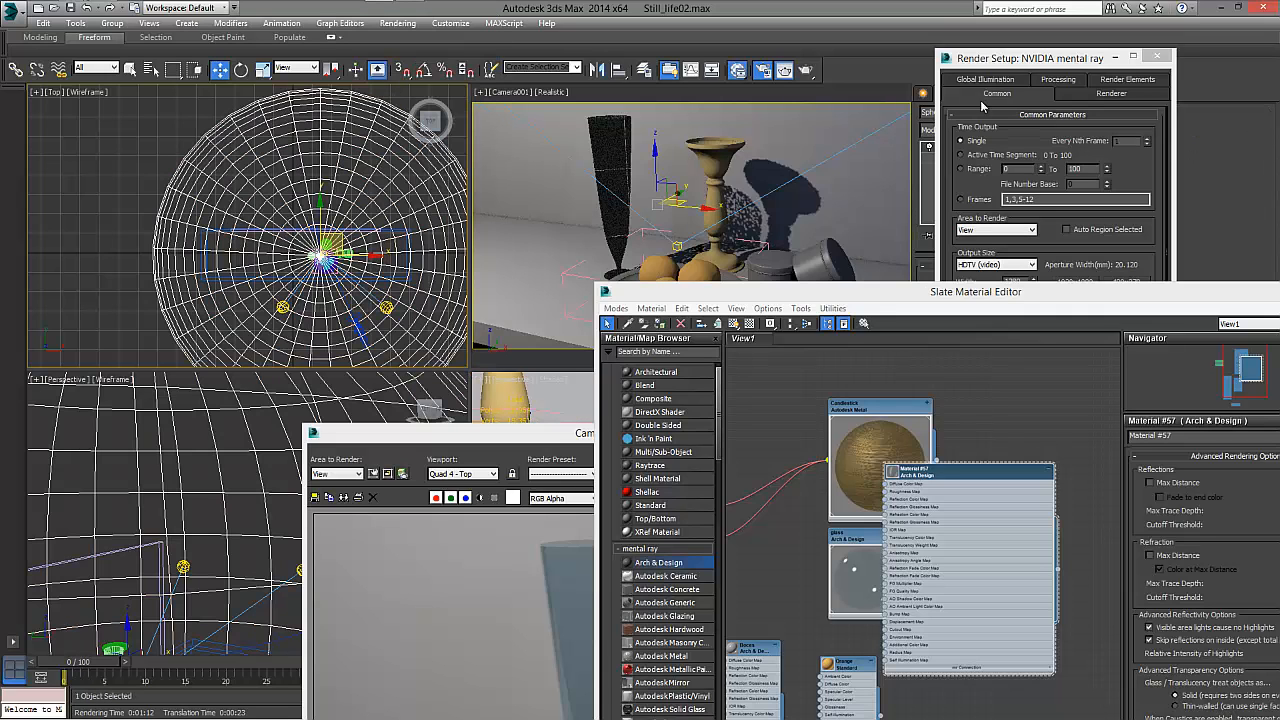
Uncover the sphere's modifier stack and locate the Normal modifier among the available modifiers.
left_click_drag(990, 62, 501, 308)
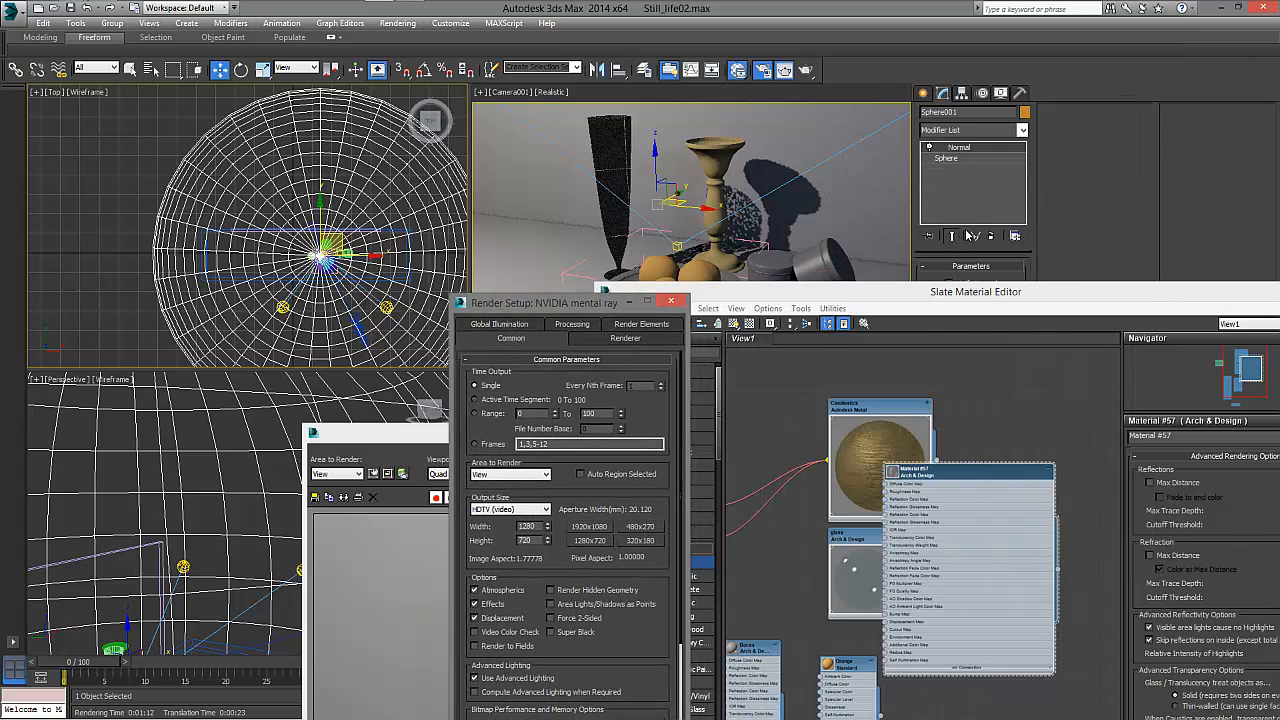
left_click(966, 294)
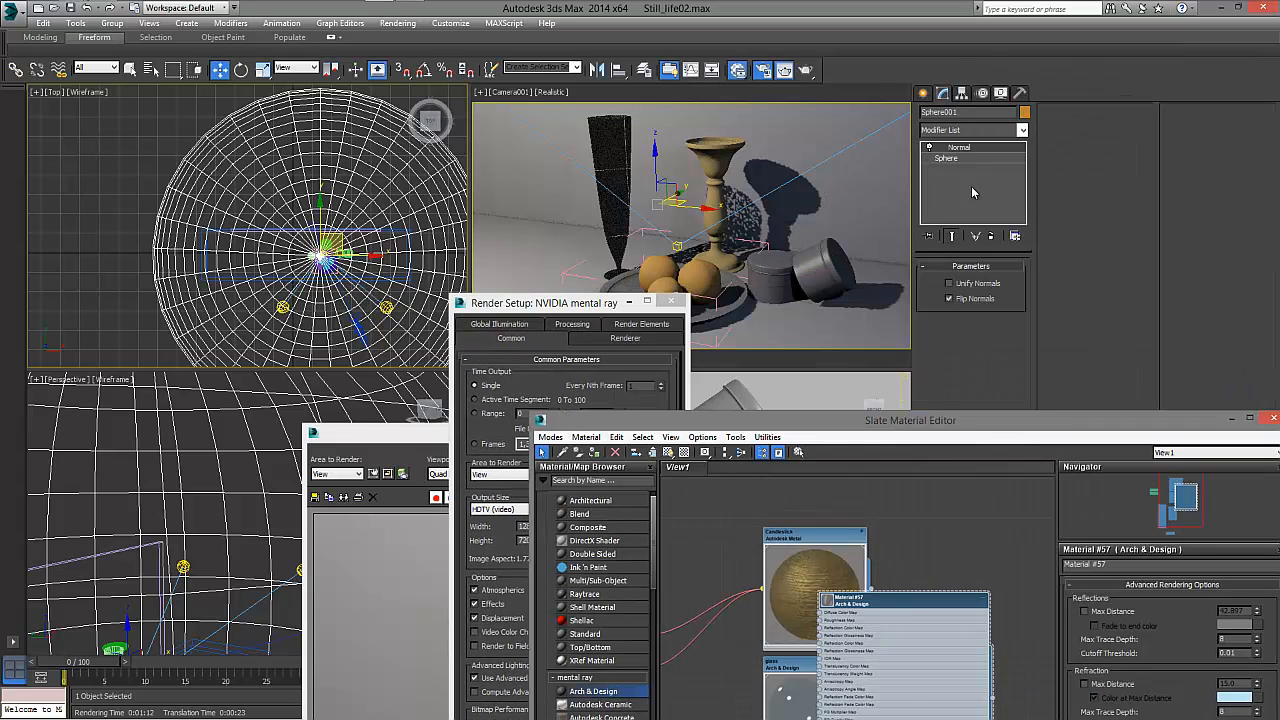
left_click(986, 130)
left_click_drag(1024, 197, 1020, 360)
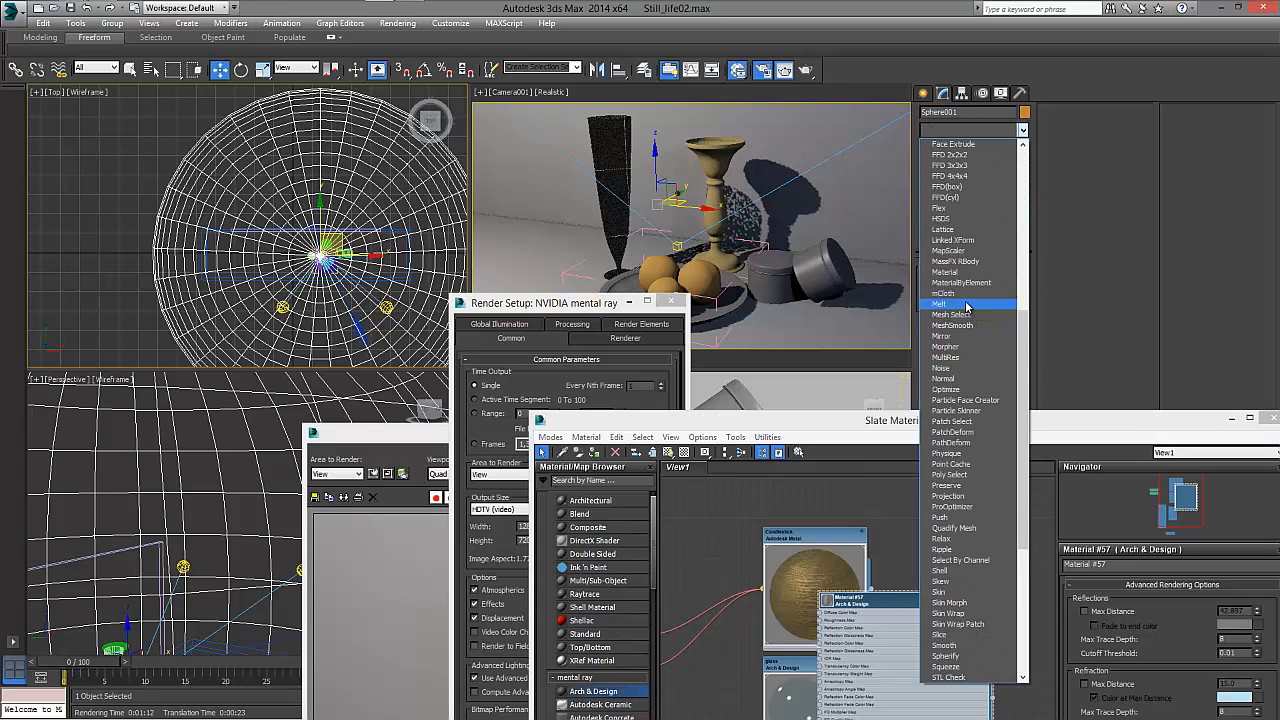
left_click(954, 379)
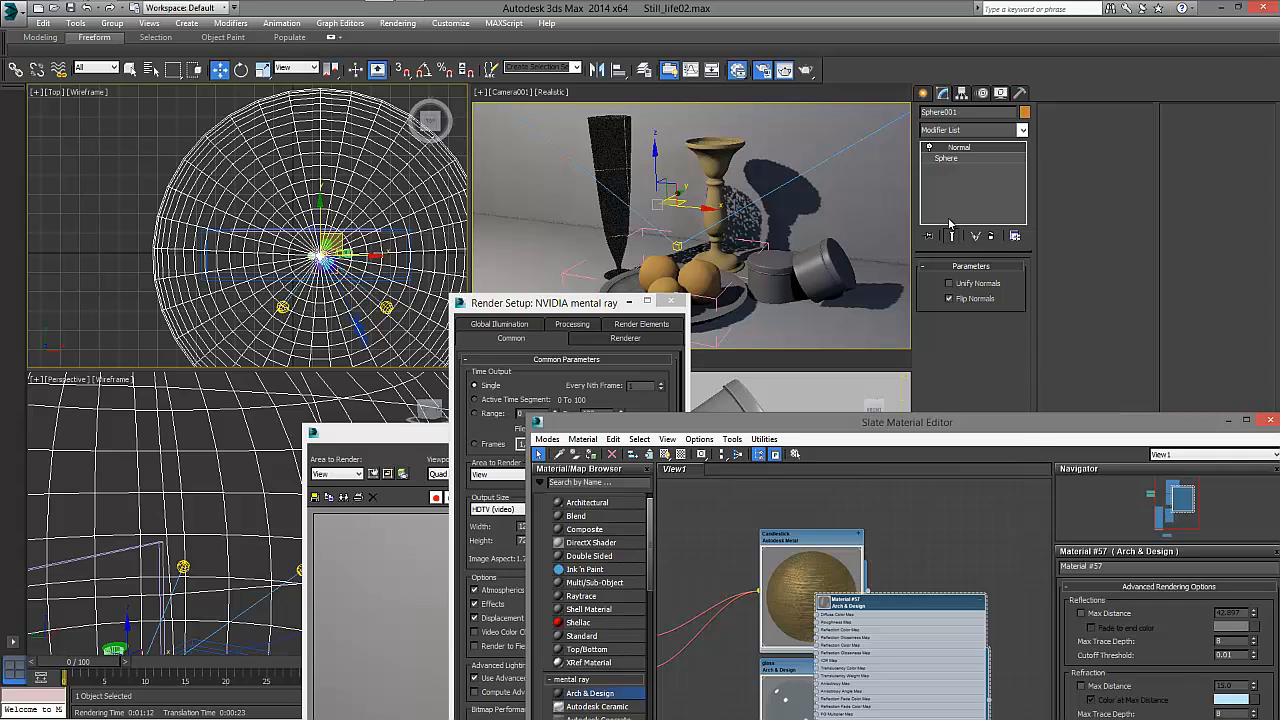
Close the Slate Material Editor, Render Setup and rendered image windows, and show more of the surrounding sphere in the Perspective viewport.
left_click_drag(1201, 422, 951, 224)
left_click(1021, 222)
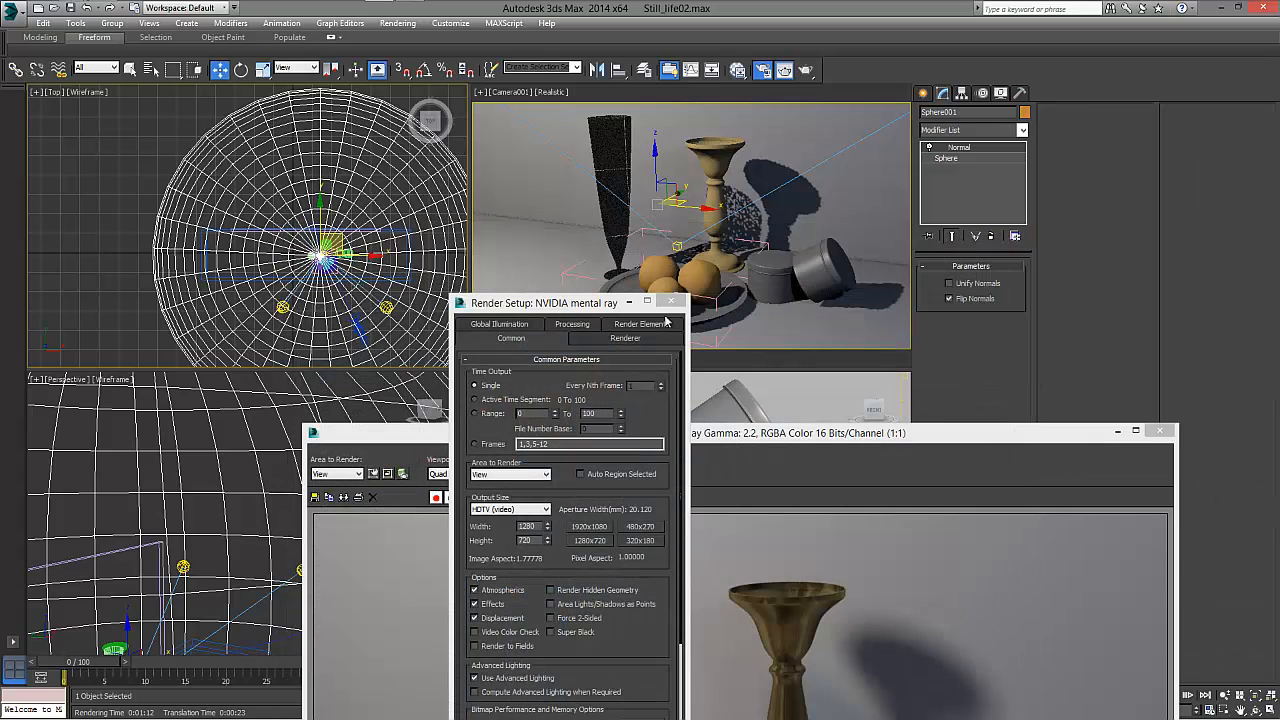
left_click(670, 301)
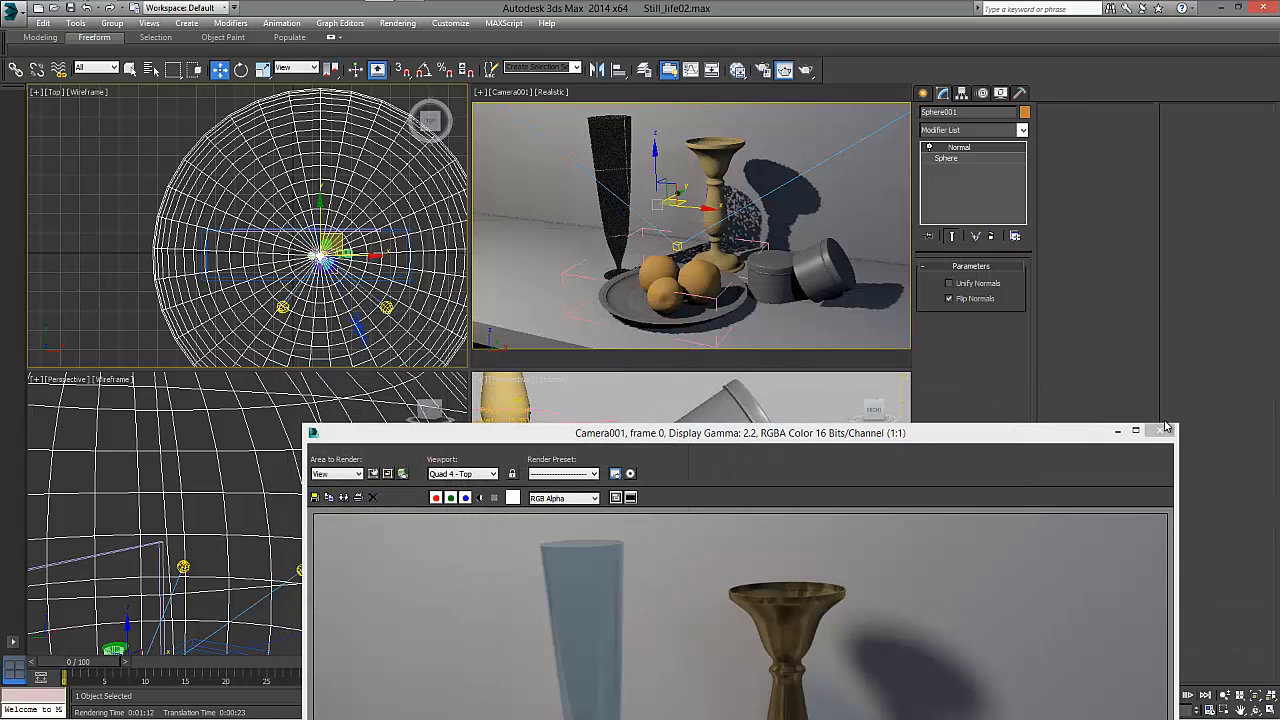
left_click(1159, 431)
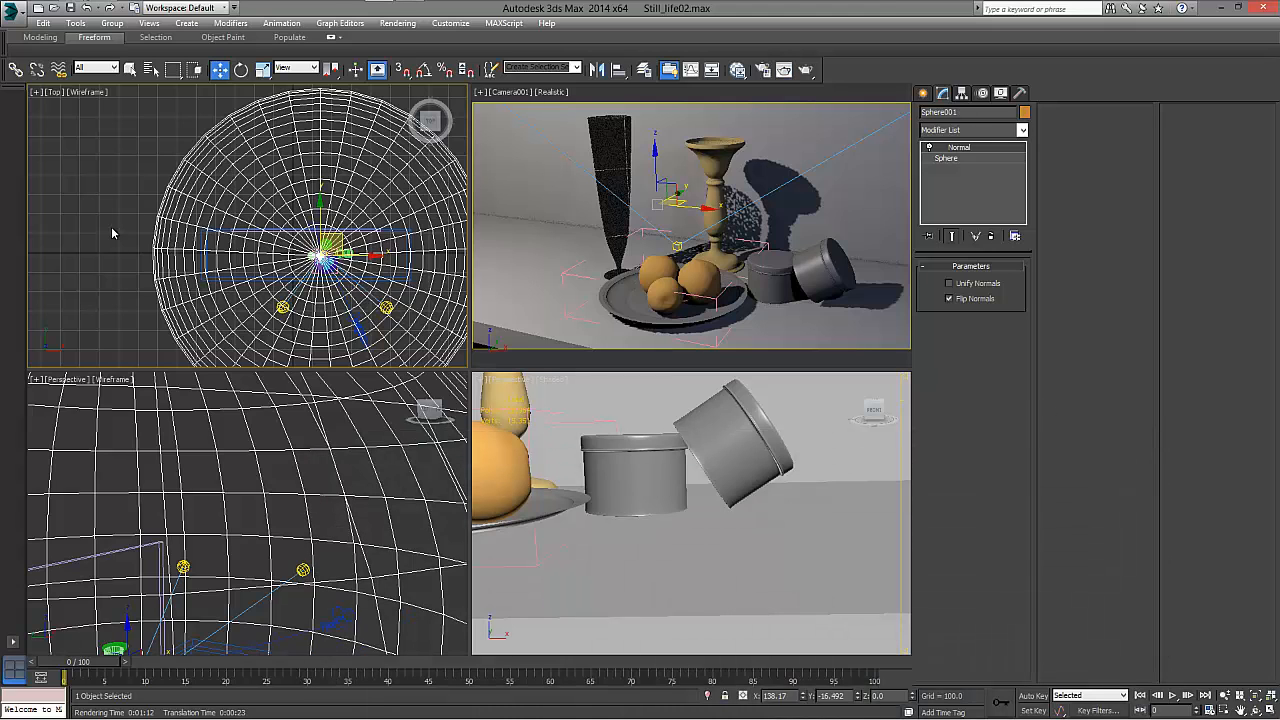
scroll(184, 393, "down", 2)
scroll(224, 403, "down", 5)
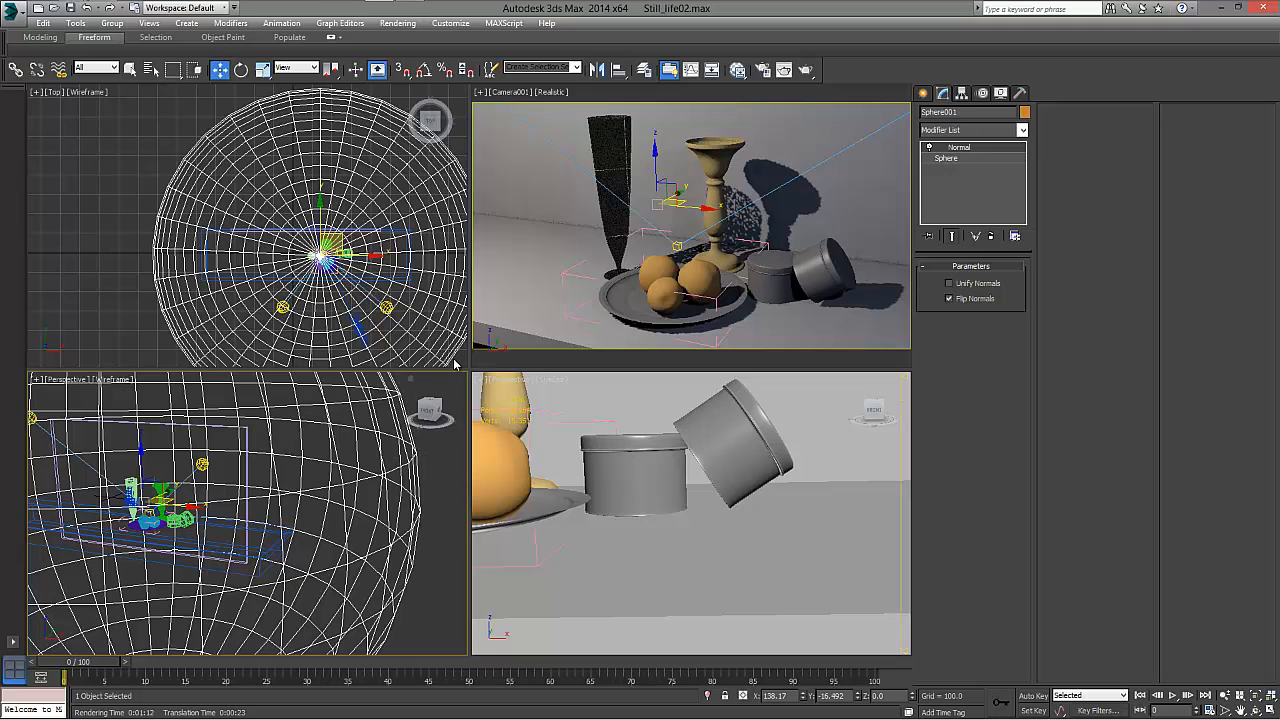
Rename the surrounding sphere ref_light_dome and change its object color to magenta.
left_click(416, 316)
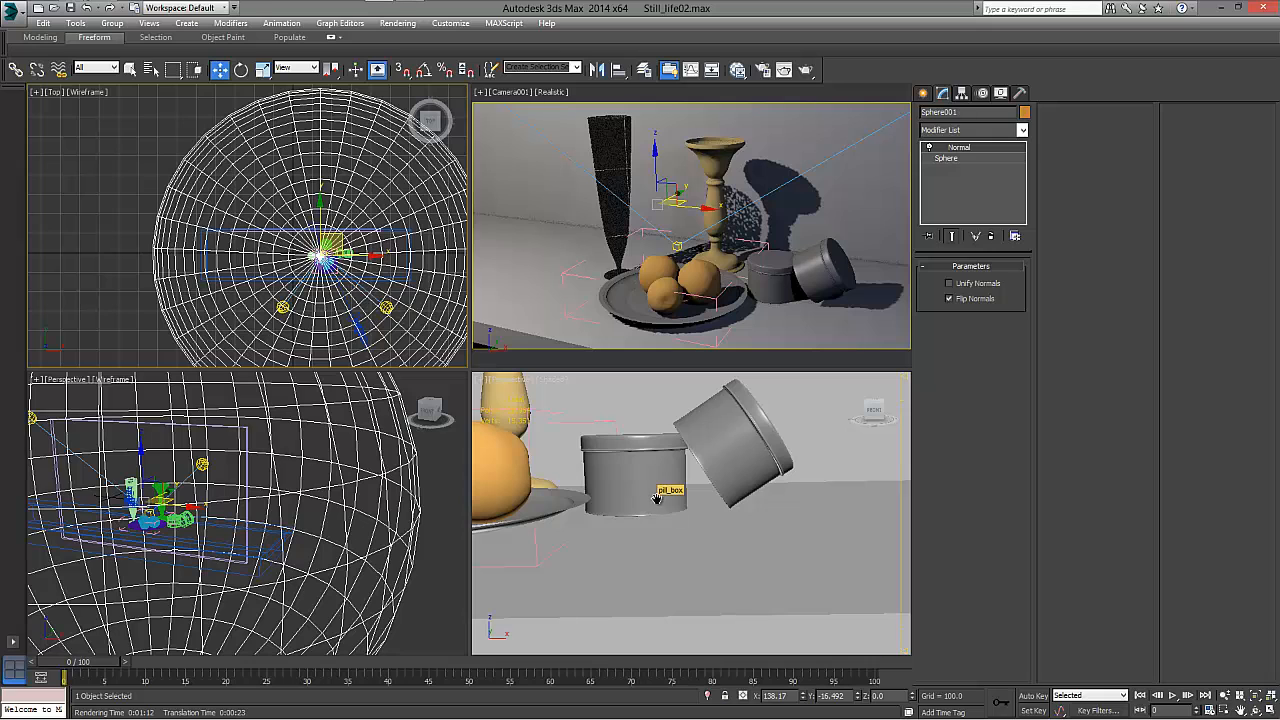
scroll(656, 497, "down", 3)
scroll(651, 495, "down", 8)
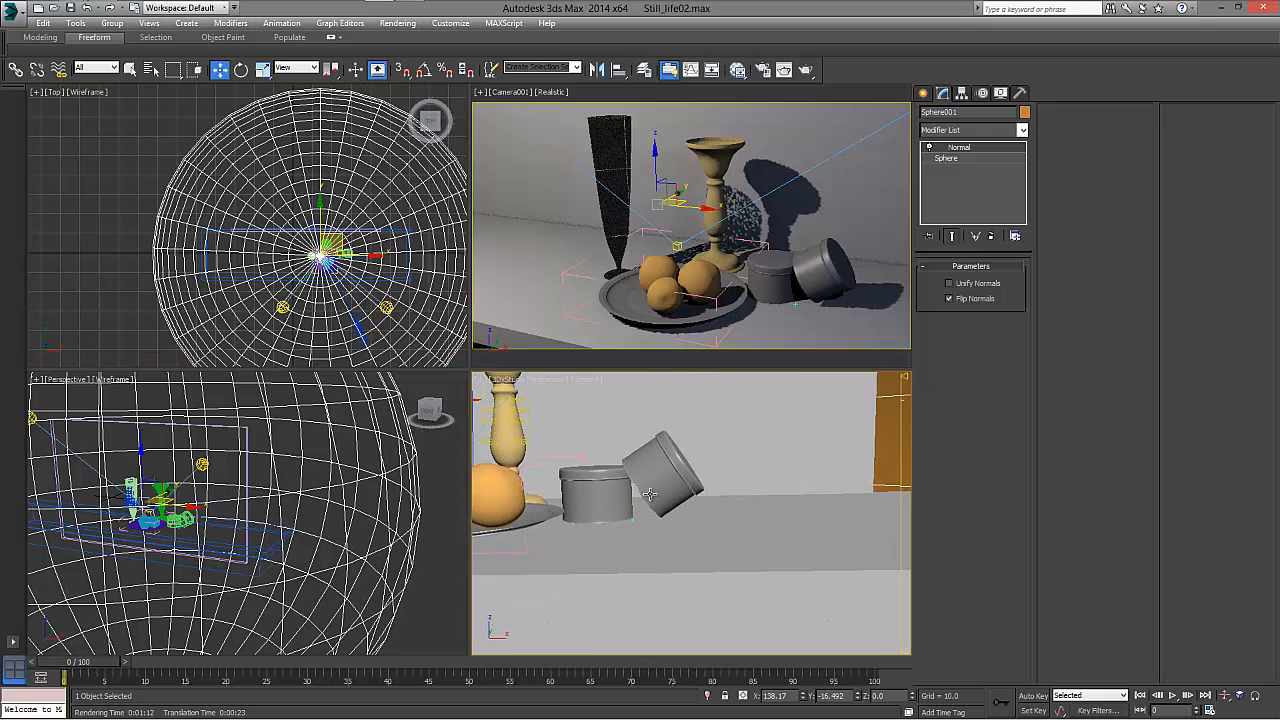
scroll(645, 490, "down", 10)
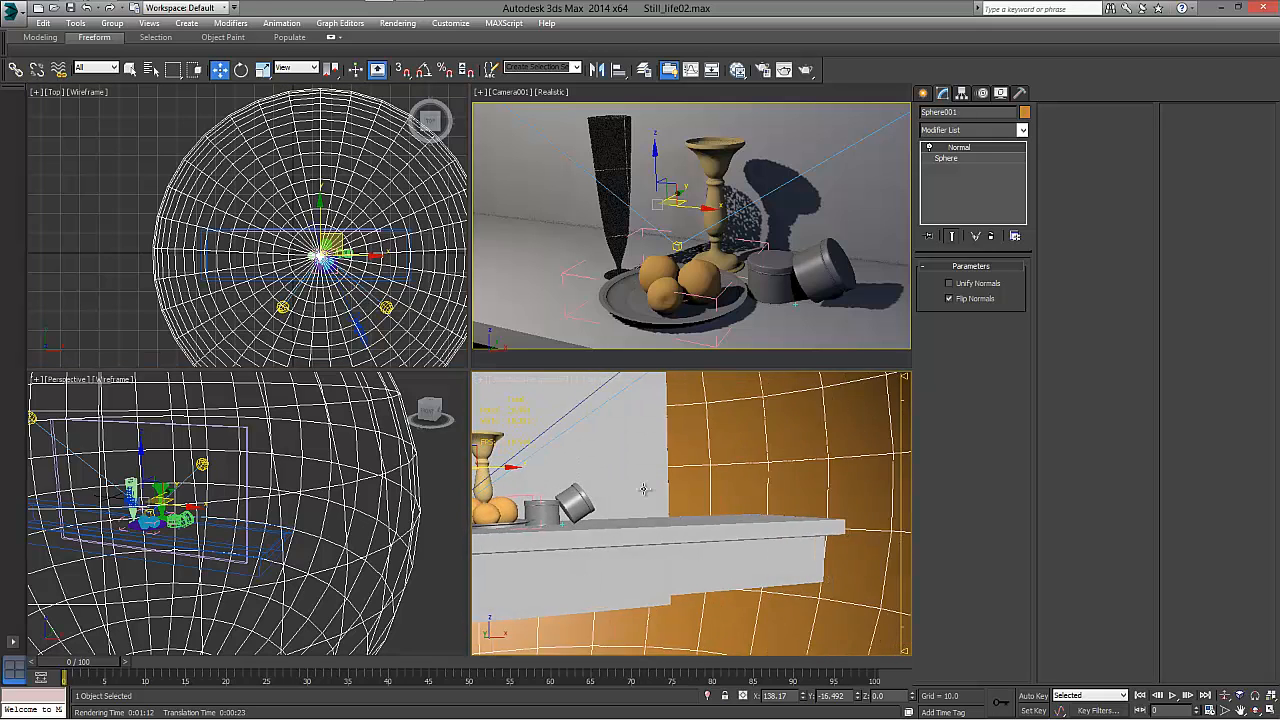
scroll(636, 486, "down", 6)
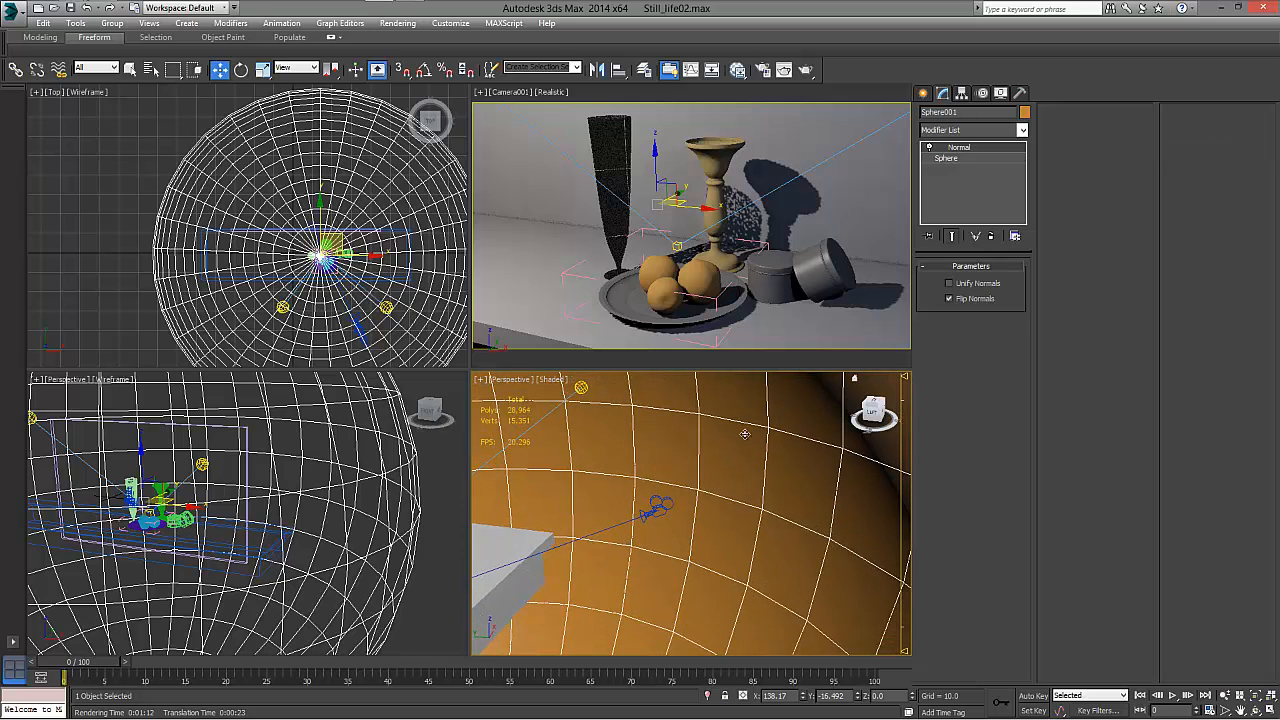
middle_click_drag(793, 428, 784, 417, "alt")
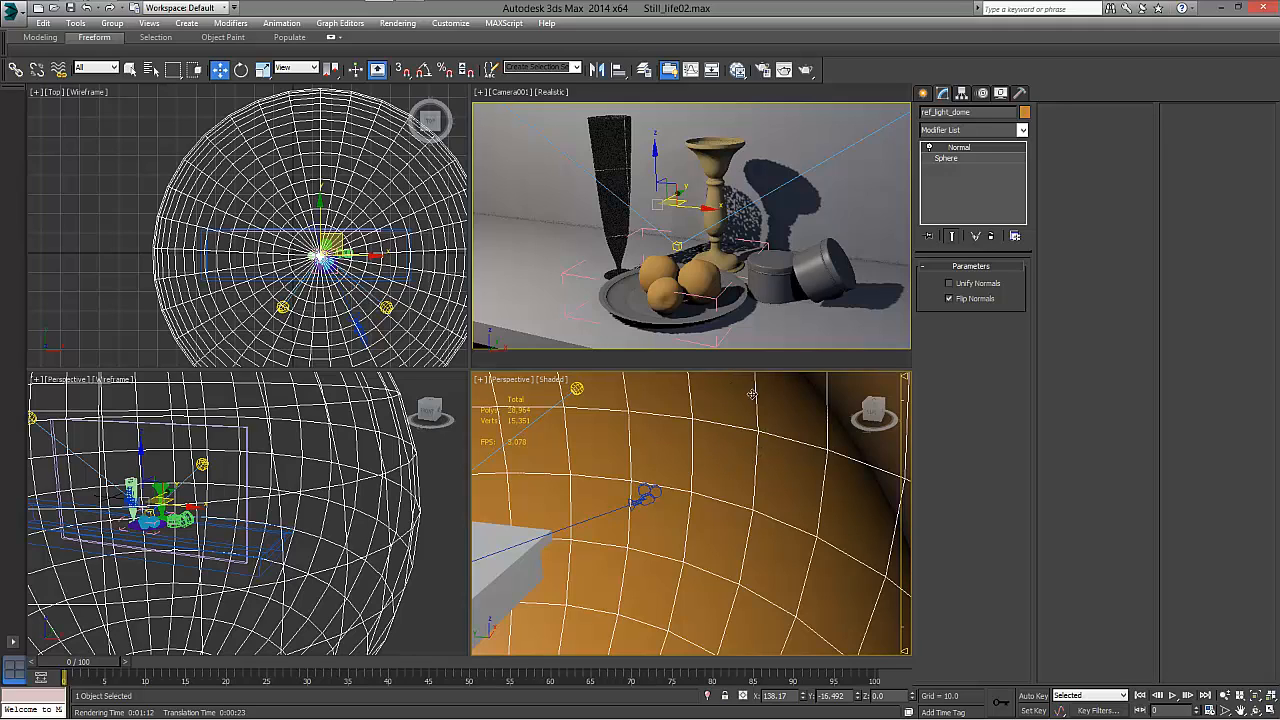
left_click(1025, 113)
left_click(741, 362)
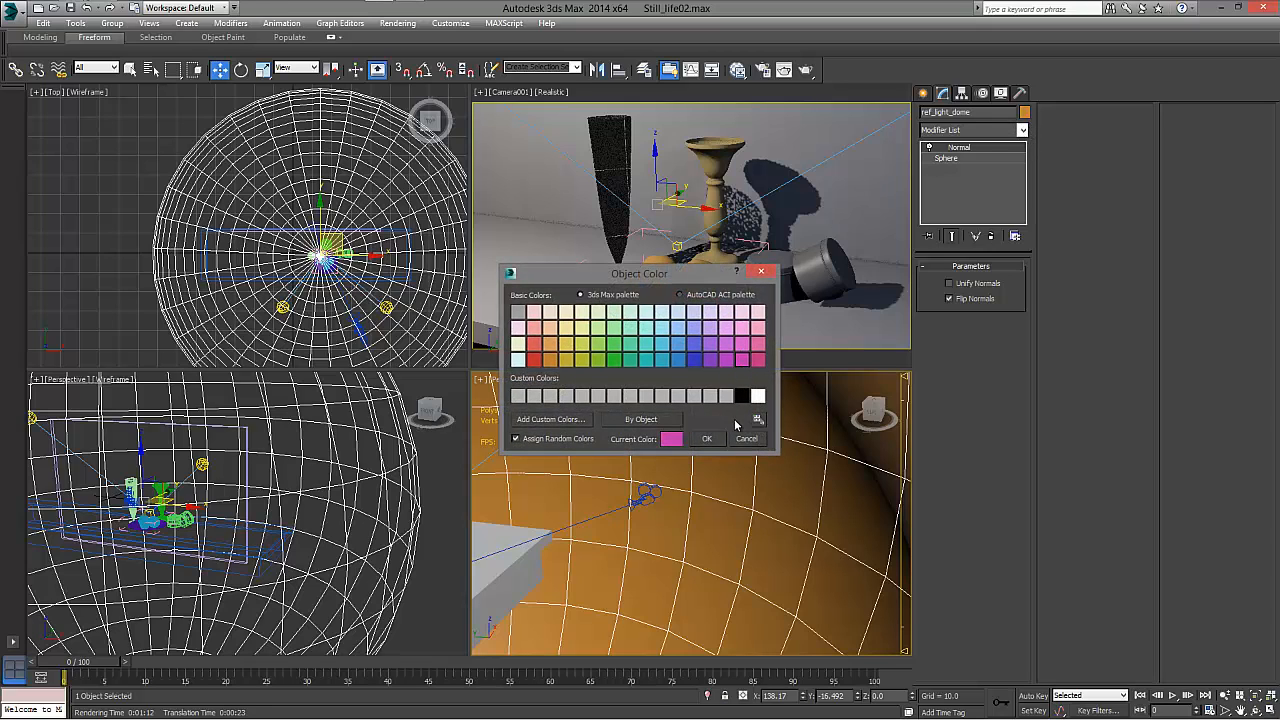
left_click(706, 438)
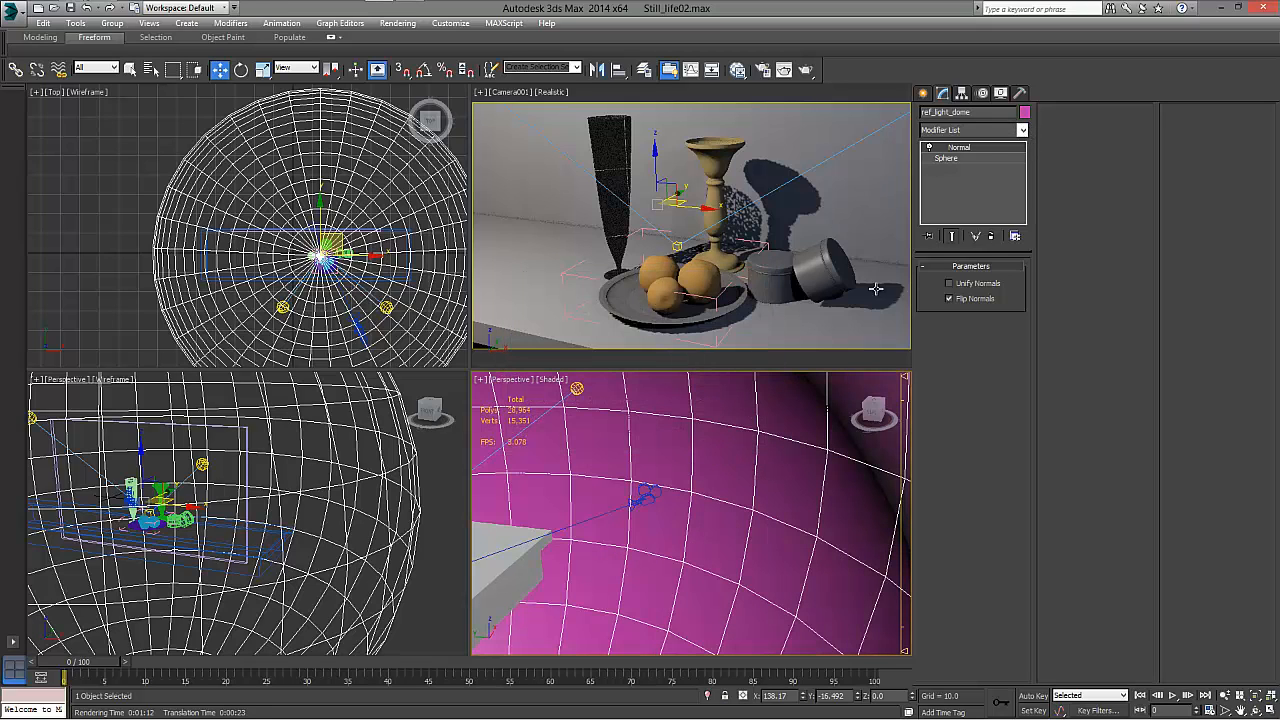
Enable Final Gather in the mental ray render settings and set its FG precision preset to Low.
left_click(762, 70)
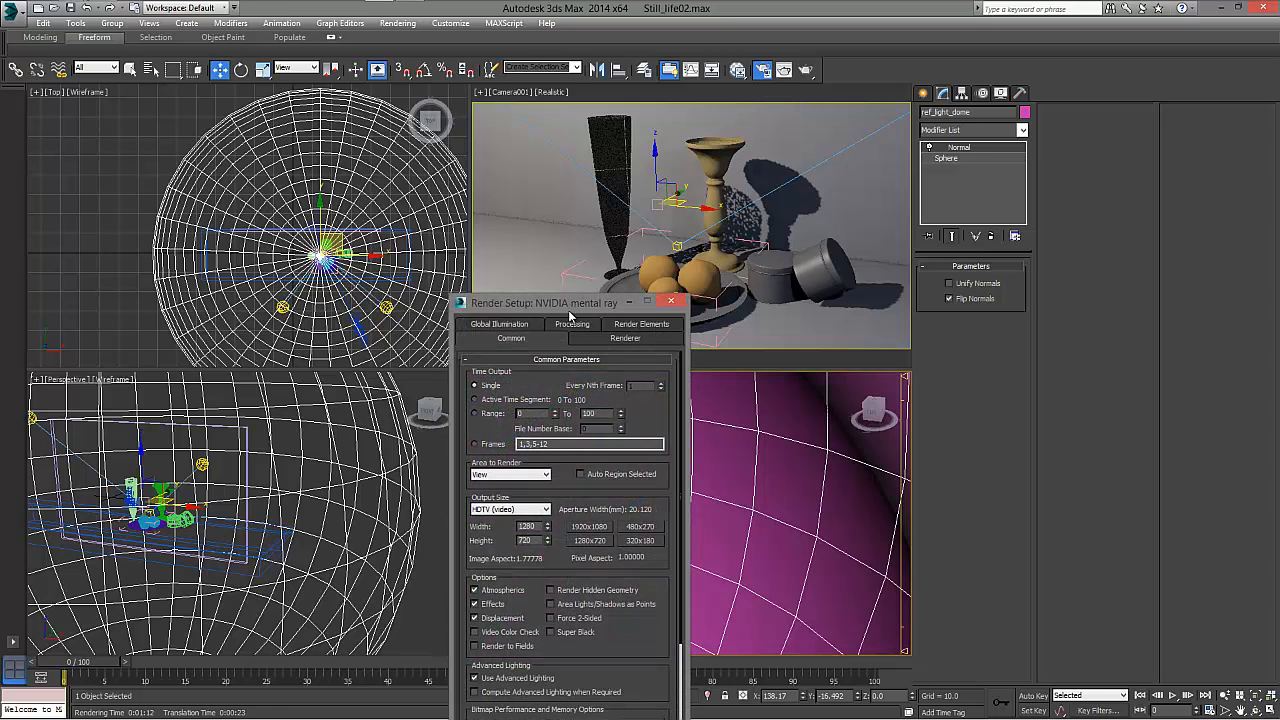
left_click(521, 329)
left_click_drag(524, 312, 680, 200)
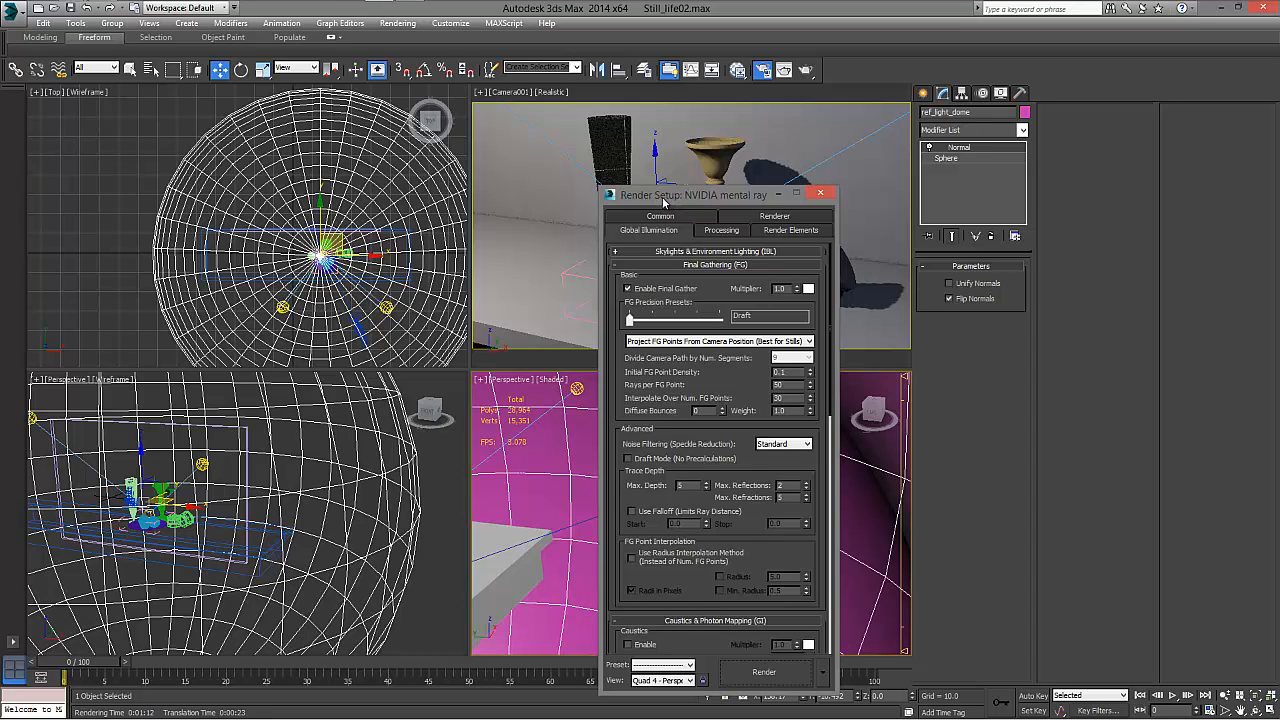
left_click(536, 176)
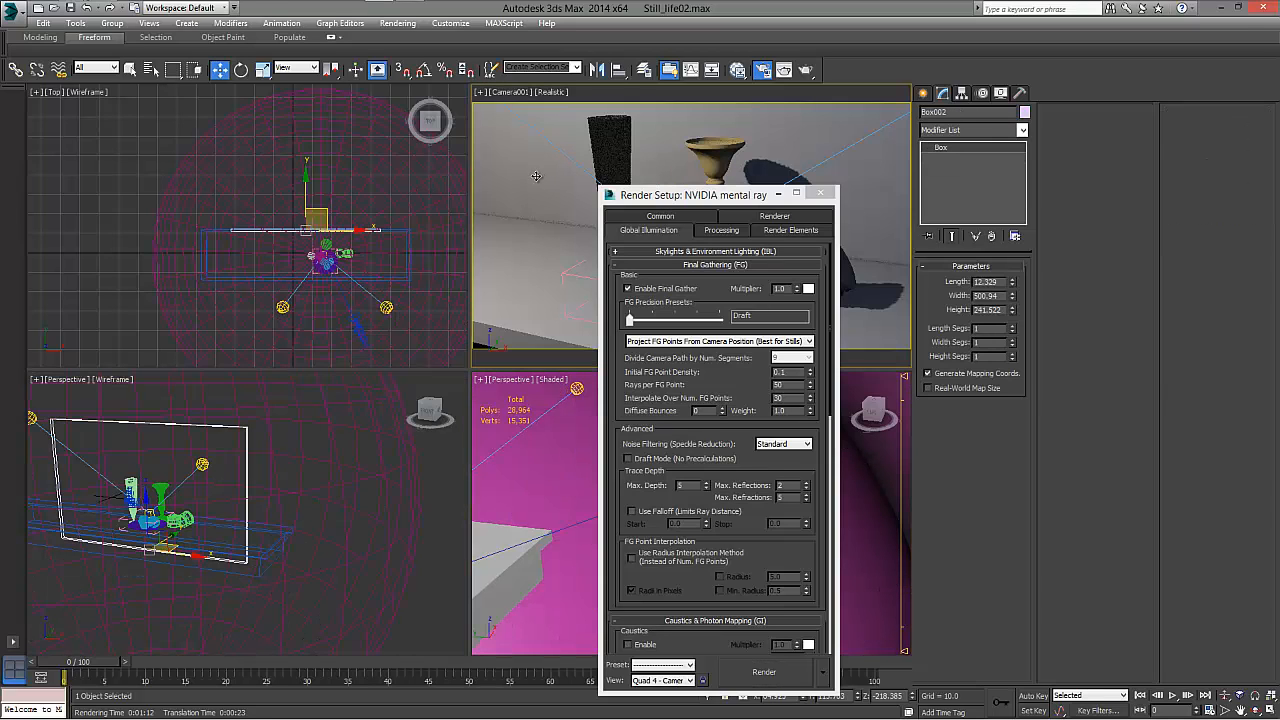
left_click(647, 291)
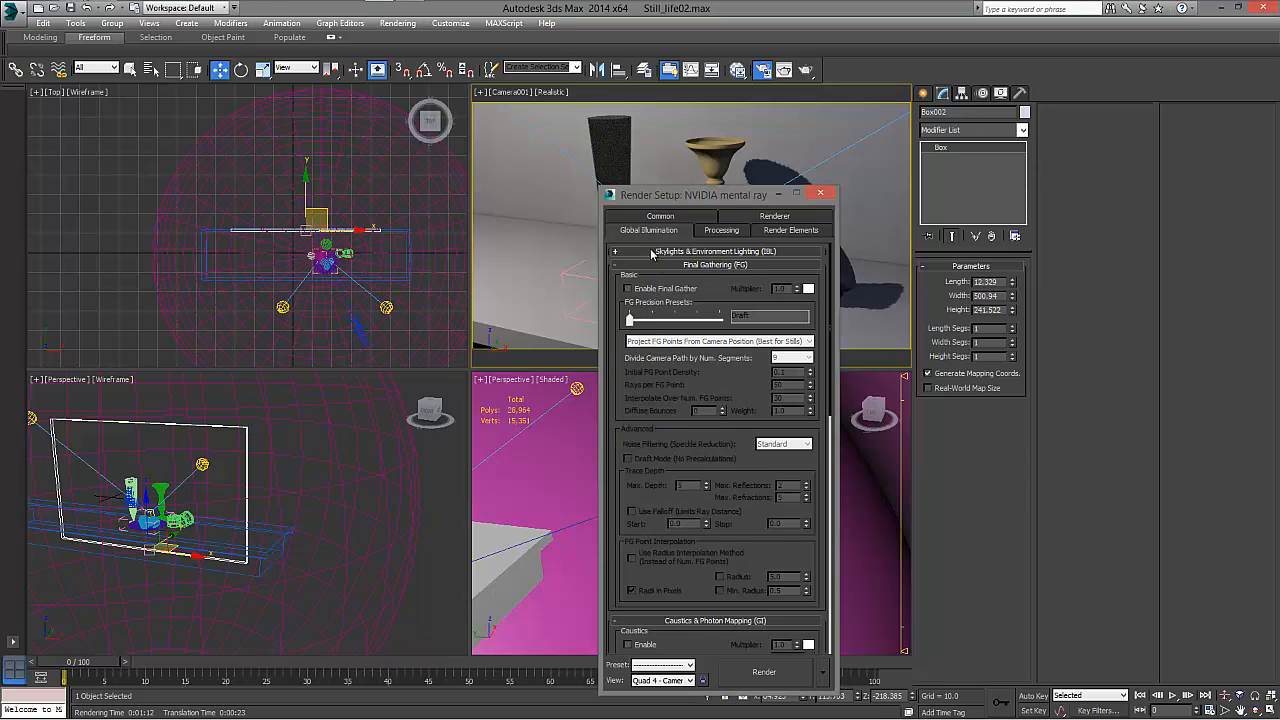
left_click(647, 291)
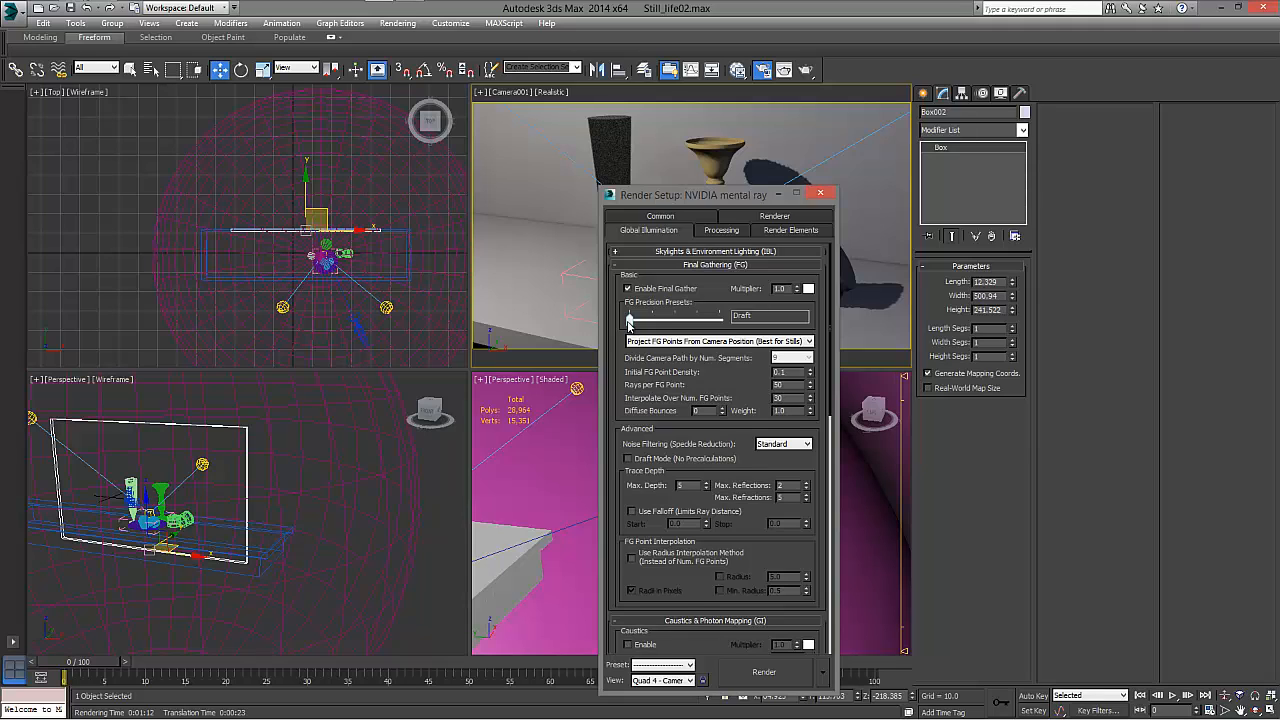
left_click_drag(629, 320, 651, 320)
Render the Camera001 view with the magenta dome and inspect the finished image at full size.
left_click(545, 311)
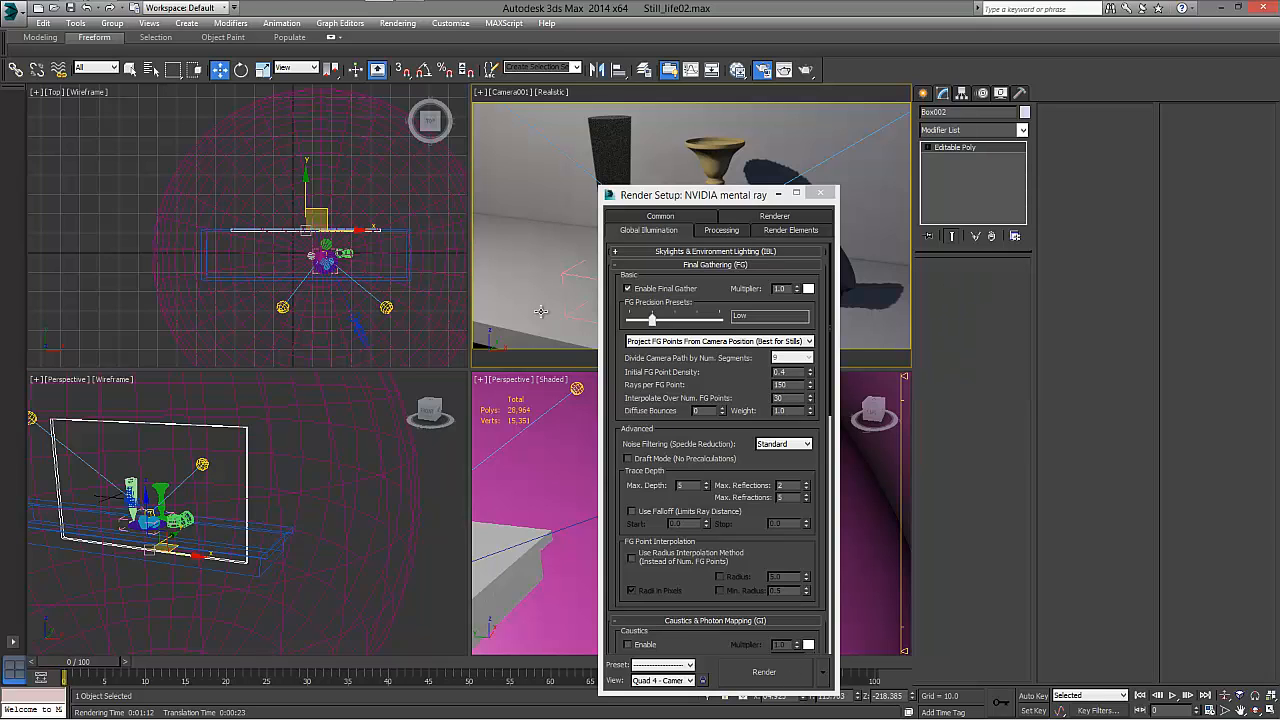
left_click(783, 680)
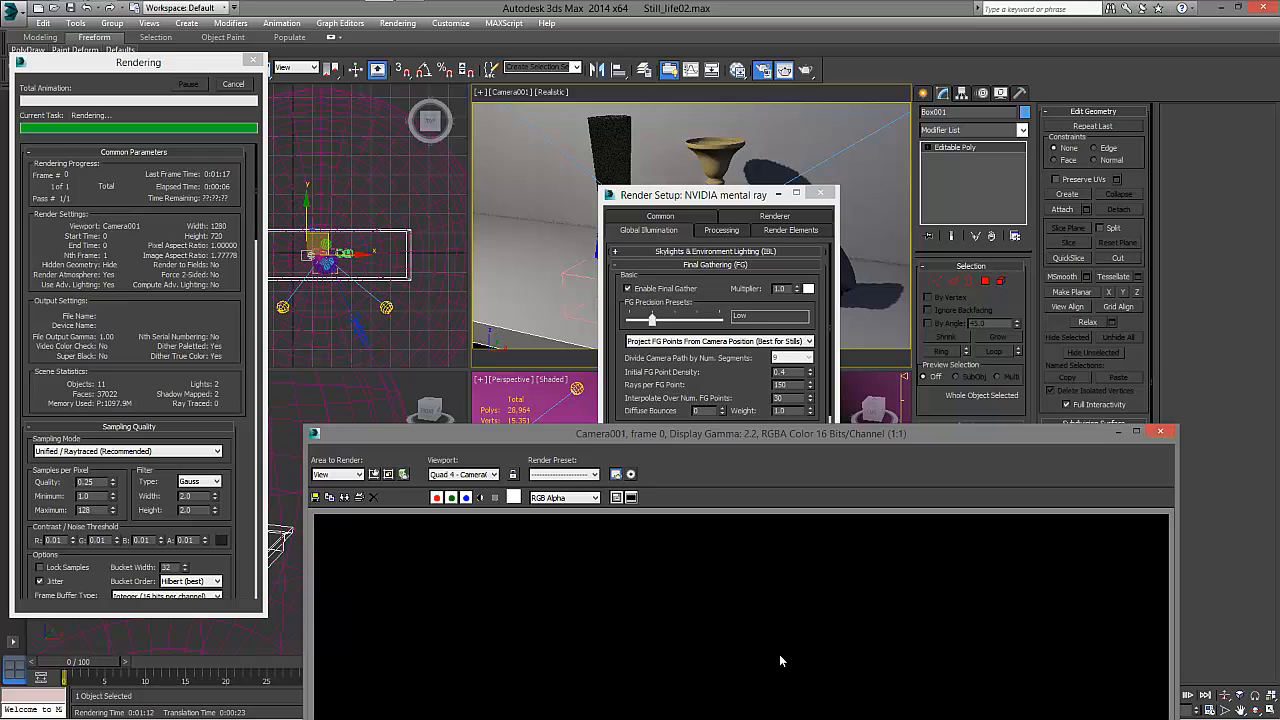
left_click_drag(827, 438, 809, 86)
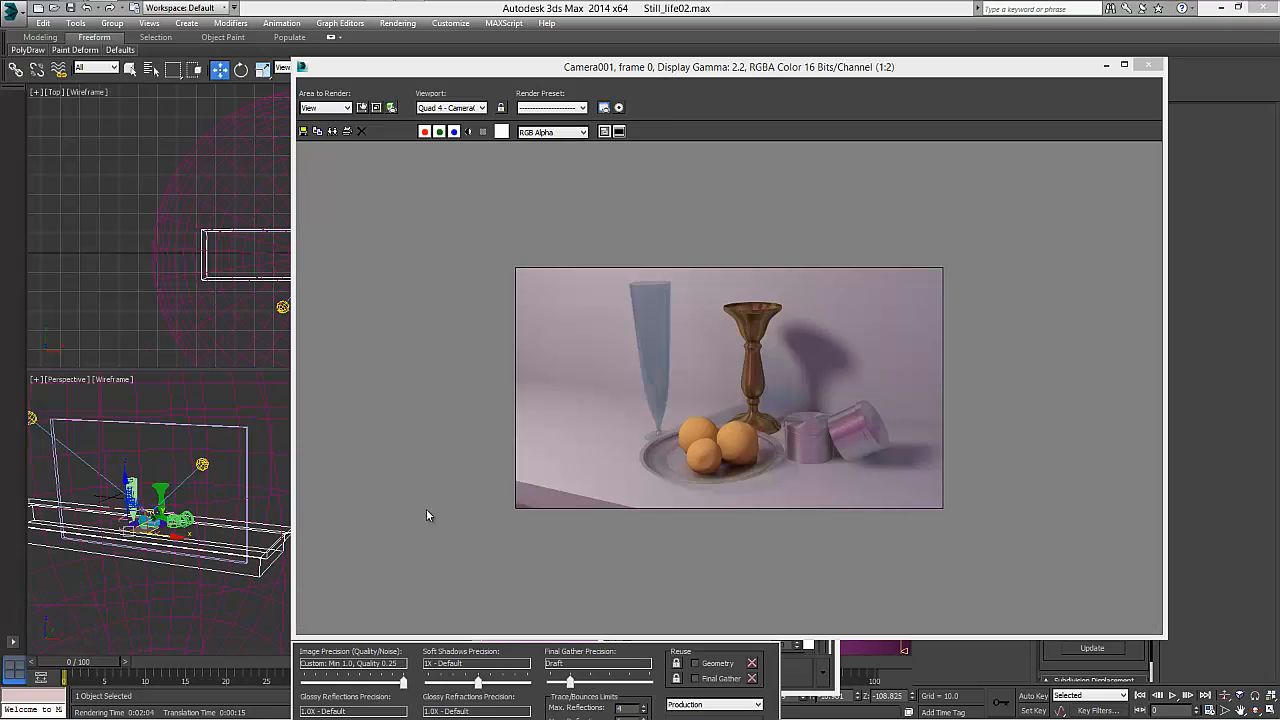
left_click(769, 438)
scroll(769, 438, "up", 1)
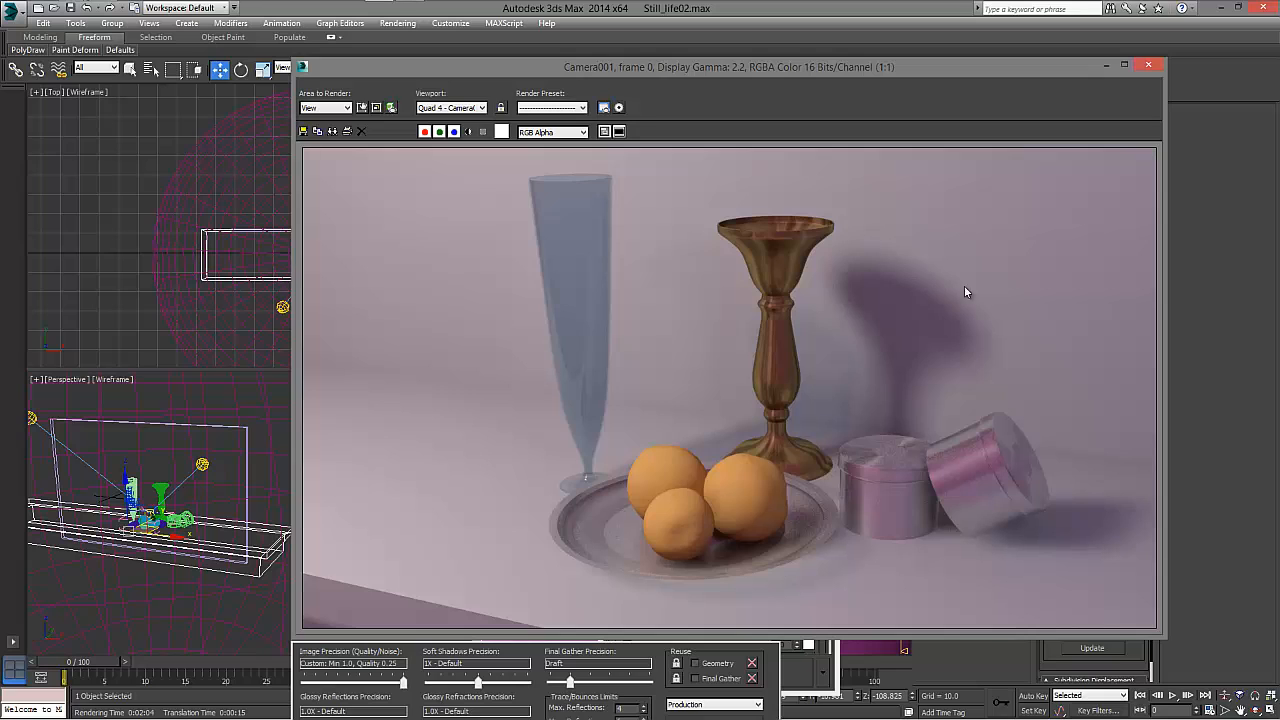
Select the ref_light_dome sphere in the Top viewport and change its object color to orange.
left_click_drag(977, 66, 438, 175)
left_click(407, 164)
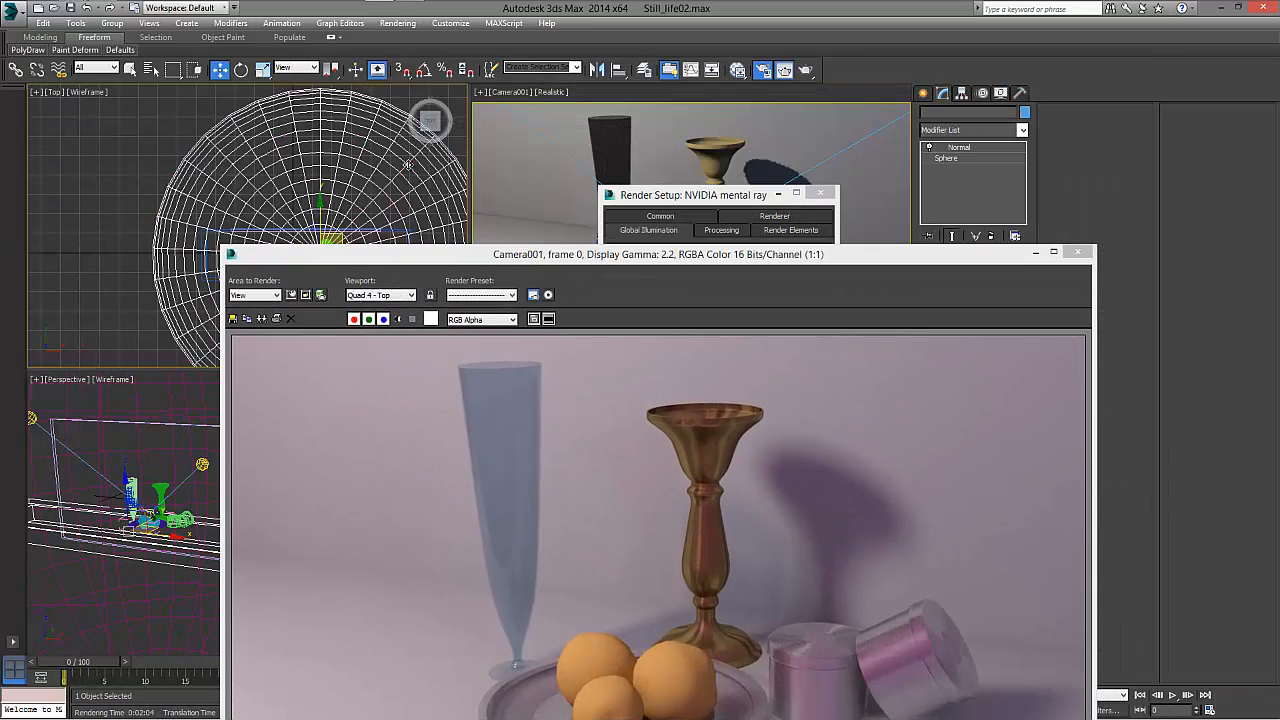
left_click(1024, 113)
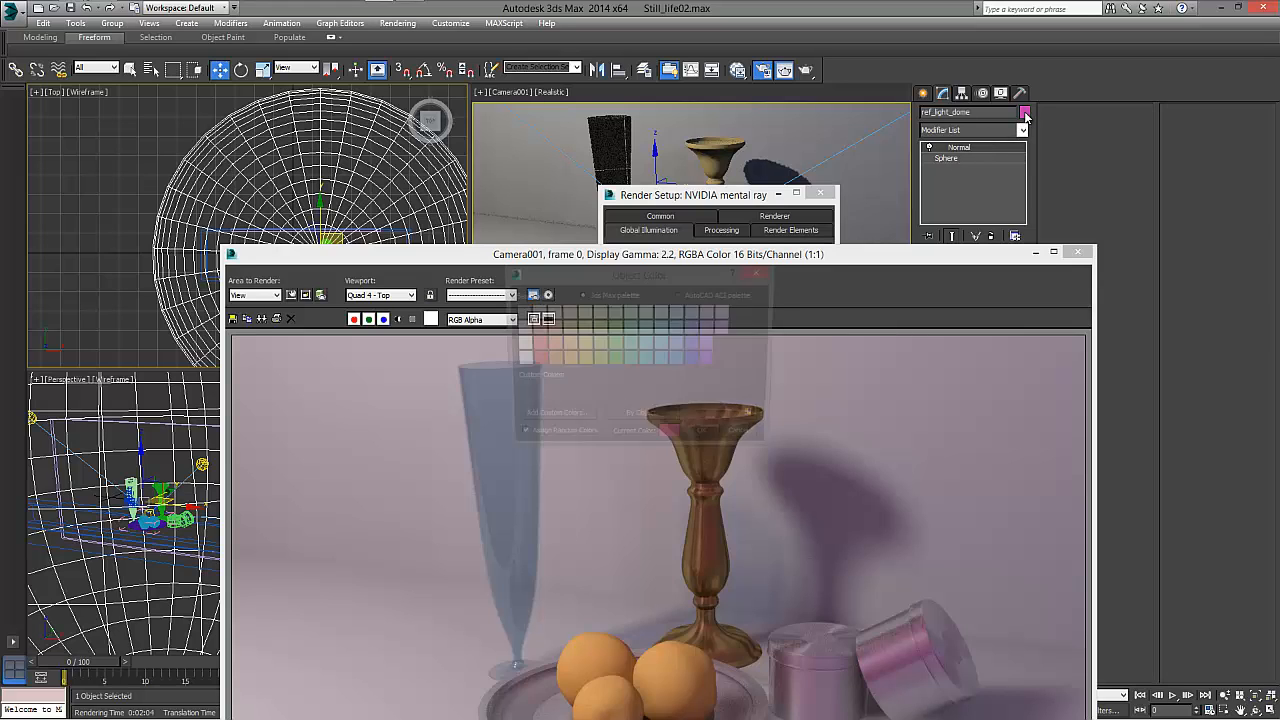
left_click(551, 361)
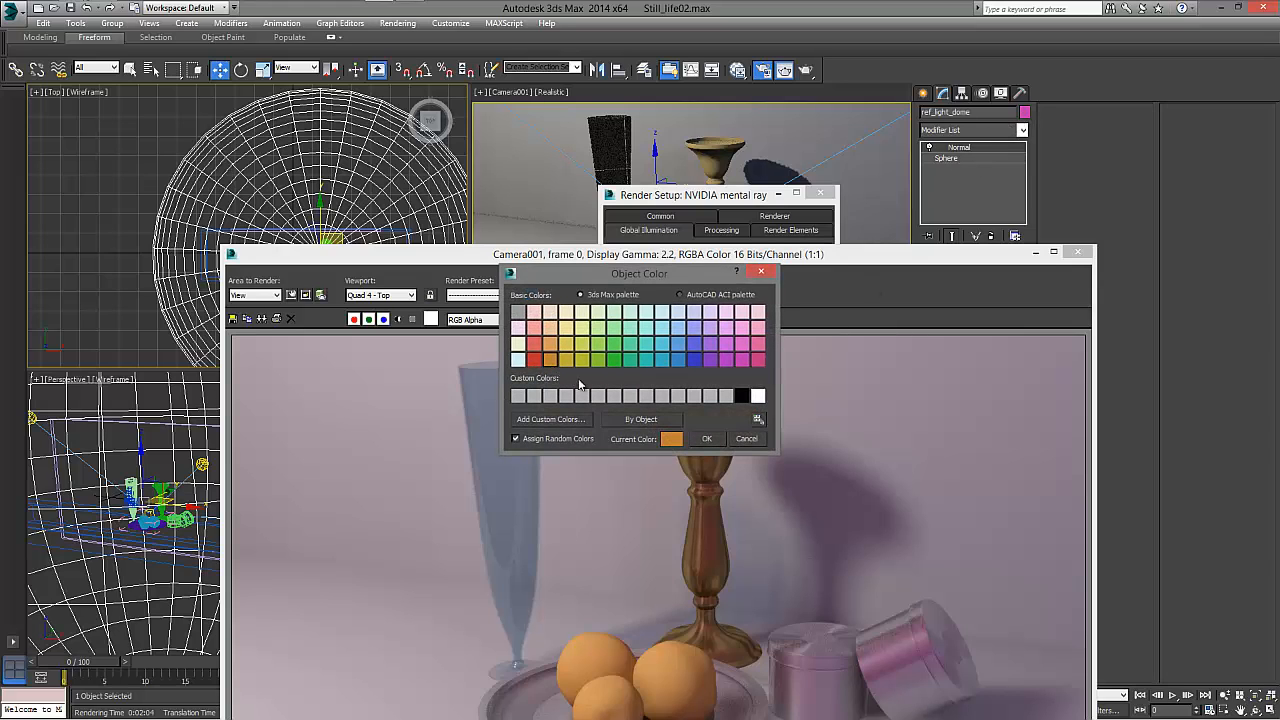
left_click(707, 439)
Maximize and clone the rendered frame window, and start a new render of the Top viewport.
left_click_drag(904, 256, 918, 4)
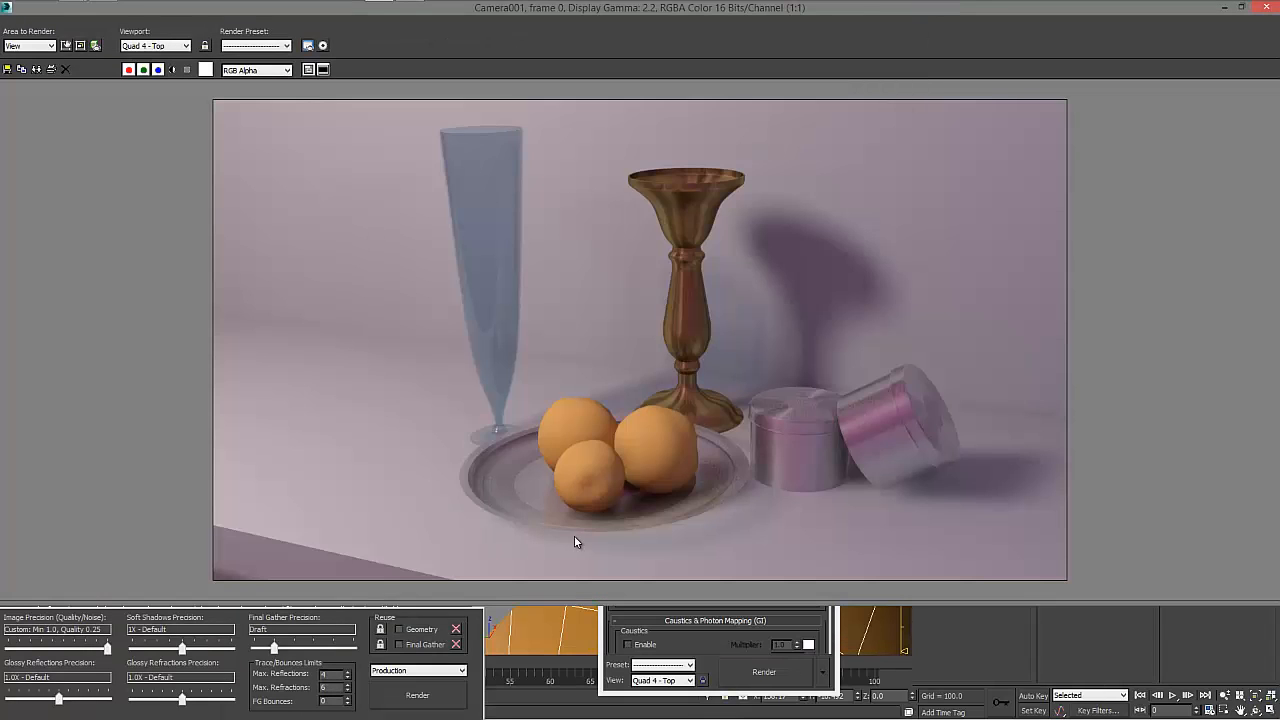
left_click(38, 71)
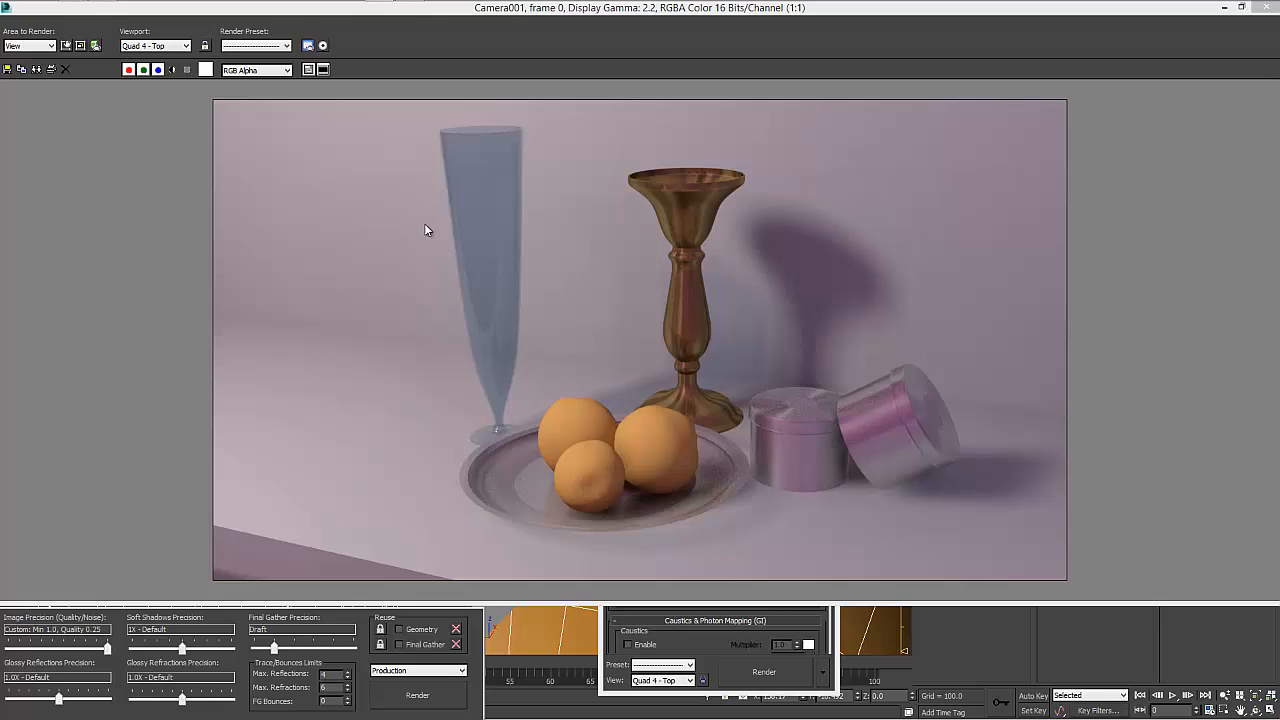
left_click(405, 700)
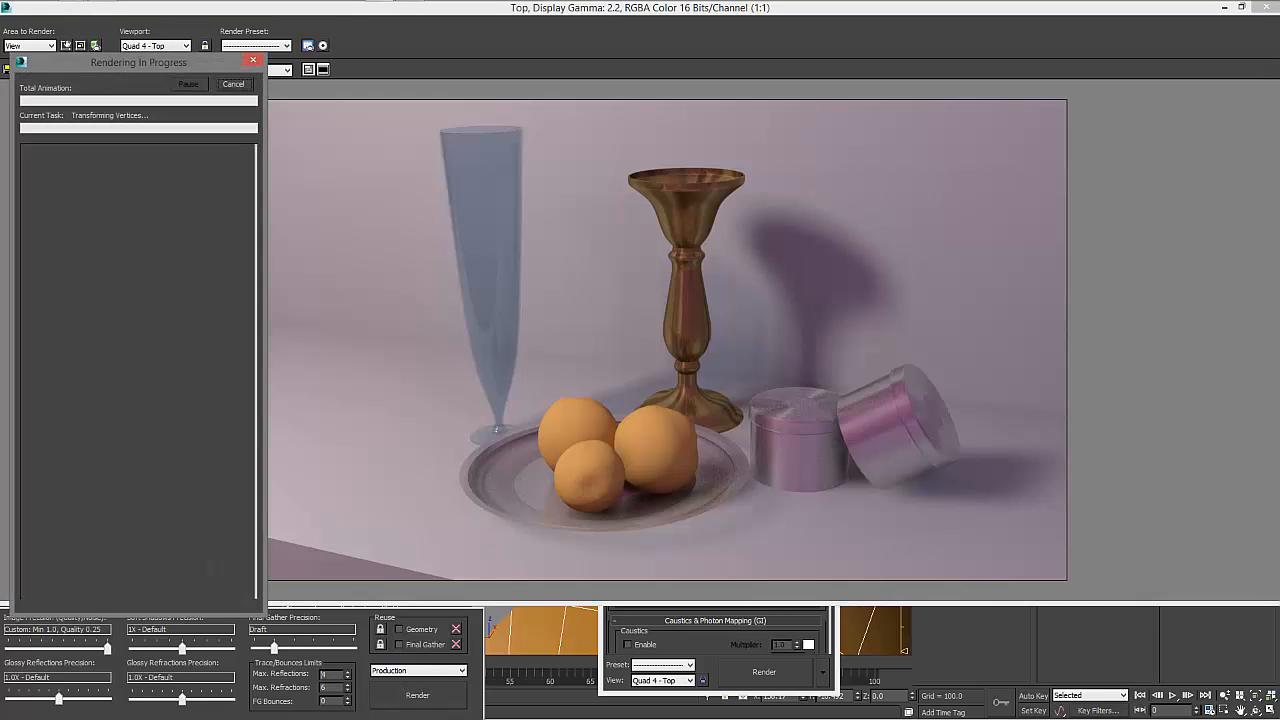